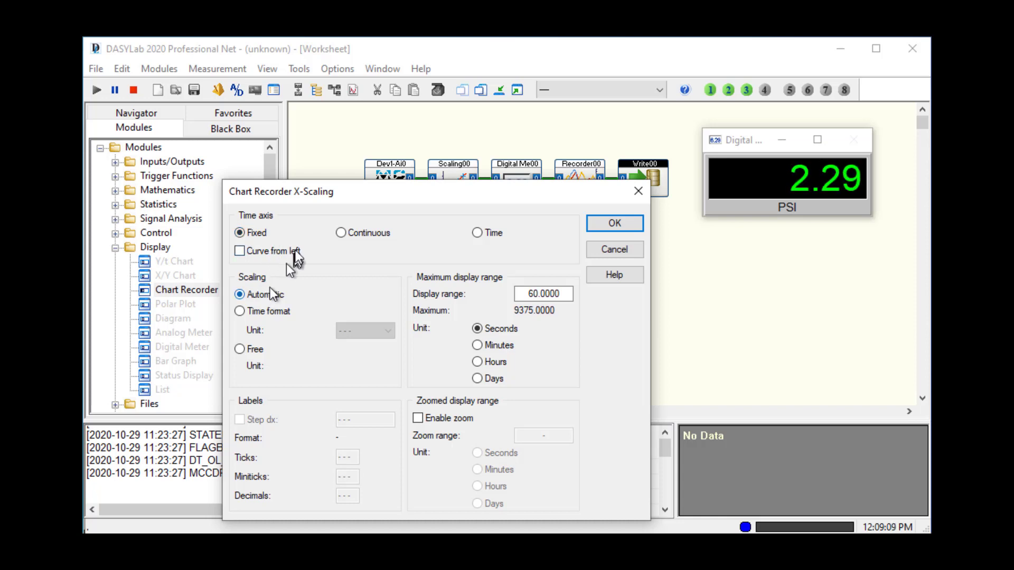
Switch the chart recorder's X scaling to time format in min:s with a label step of 00:30
left_click_drag(310, 193, 326, 122)
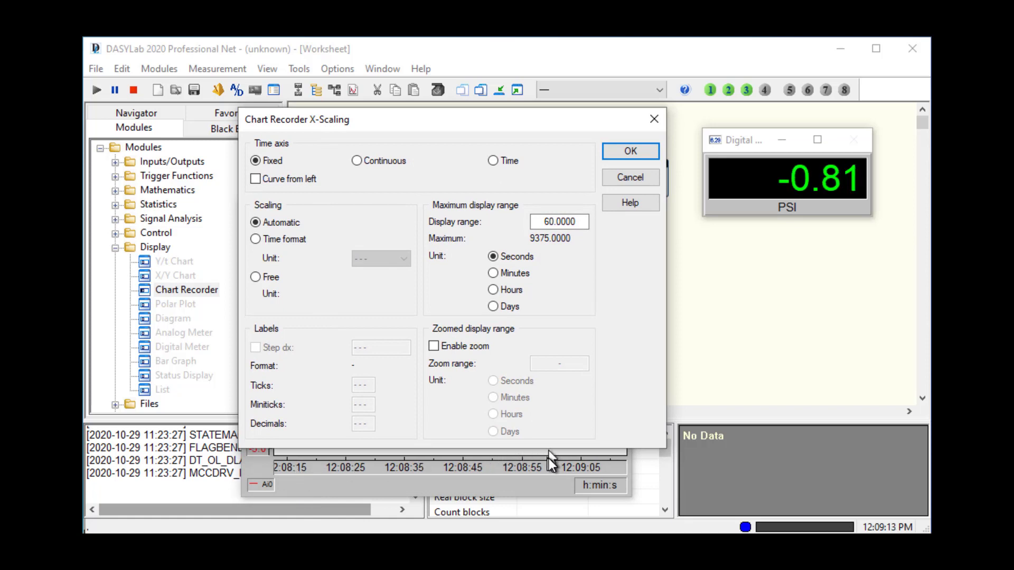
left_click(255, 239)
left_click(374, 261)
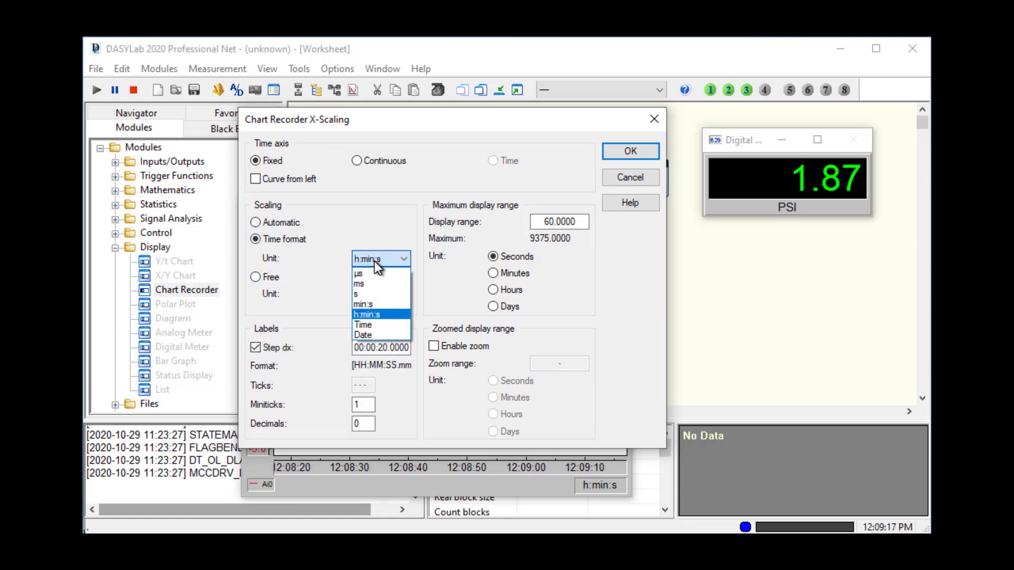
left_click(382, 304)
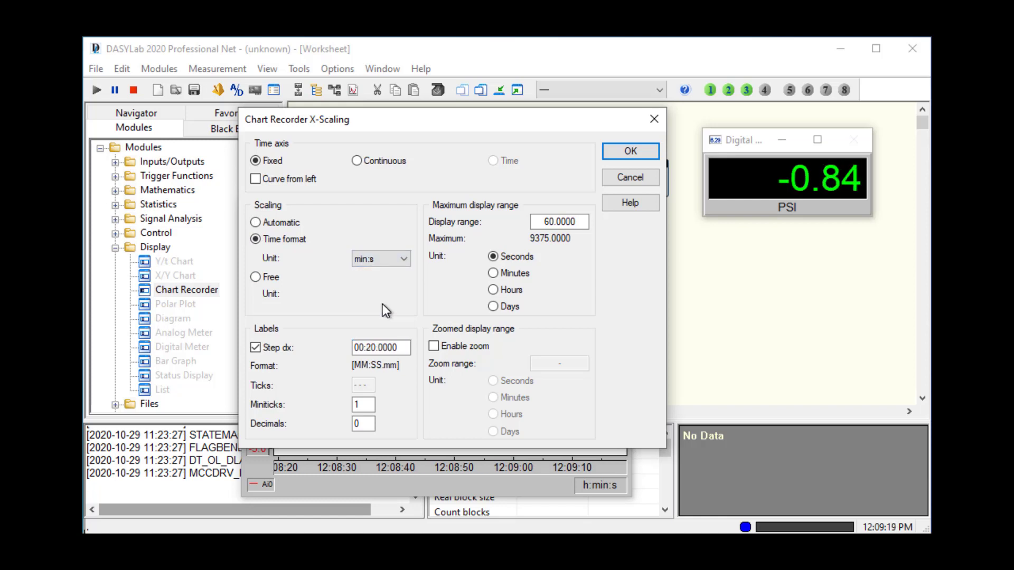
left_click(370, 346)
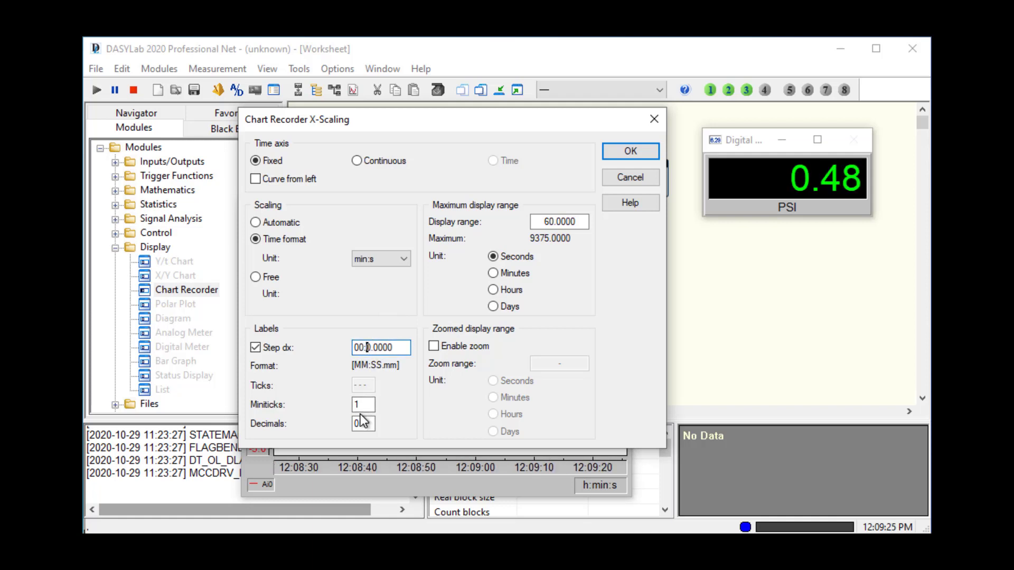
key("BackSpace")
type("3")
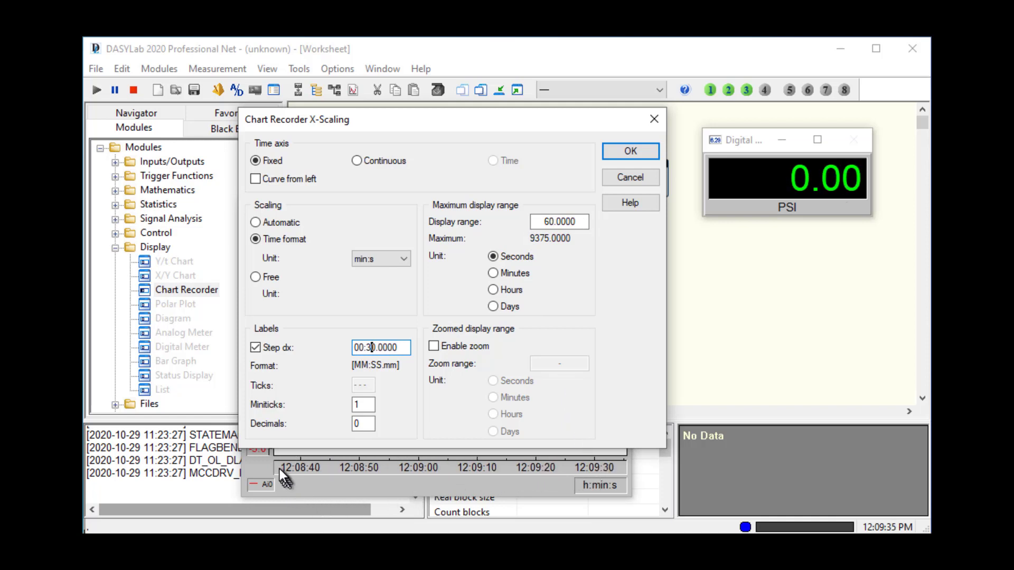
Set the recorder's maximum display range to 5 minutes and apply the X scaling
left_click(511, 273)
double_click(578, 220)
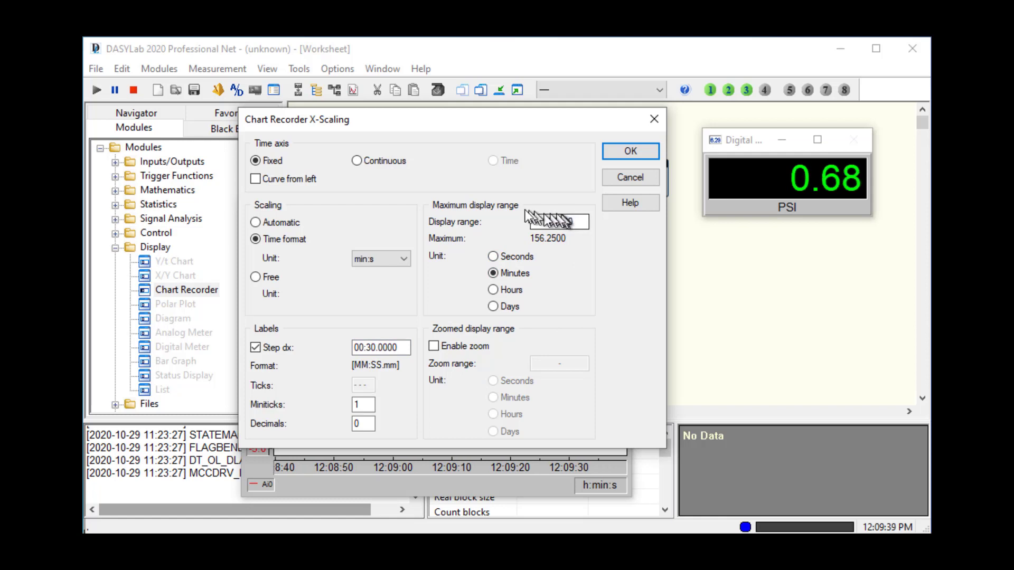
left_click(581, 221)
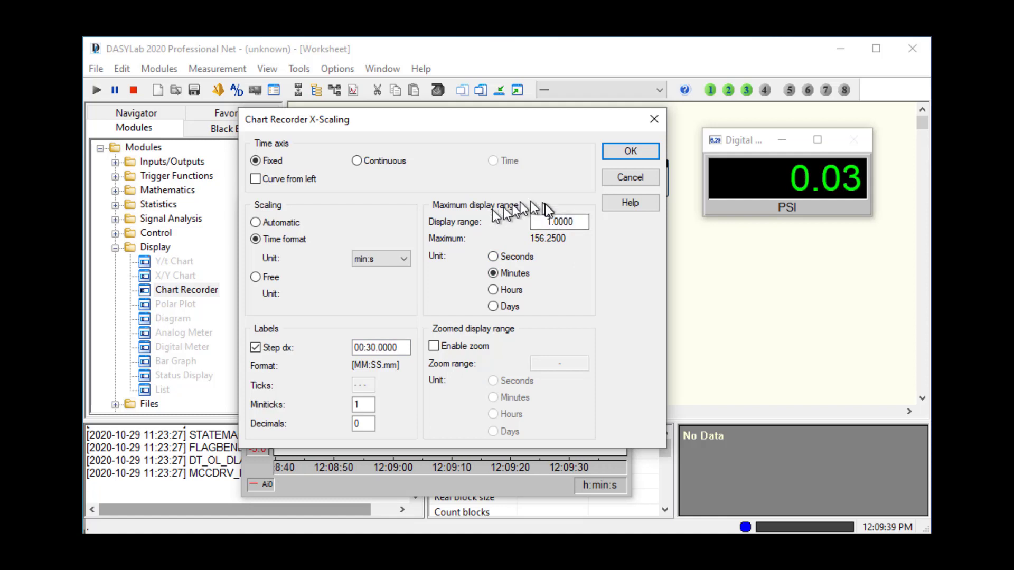
double_click(571, 222)
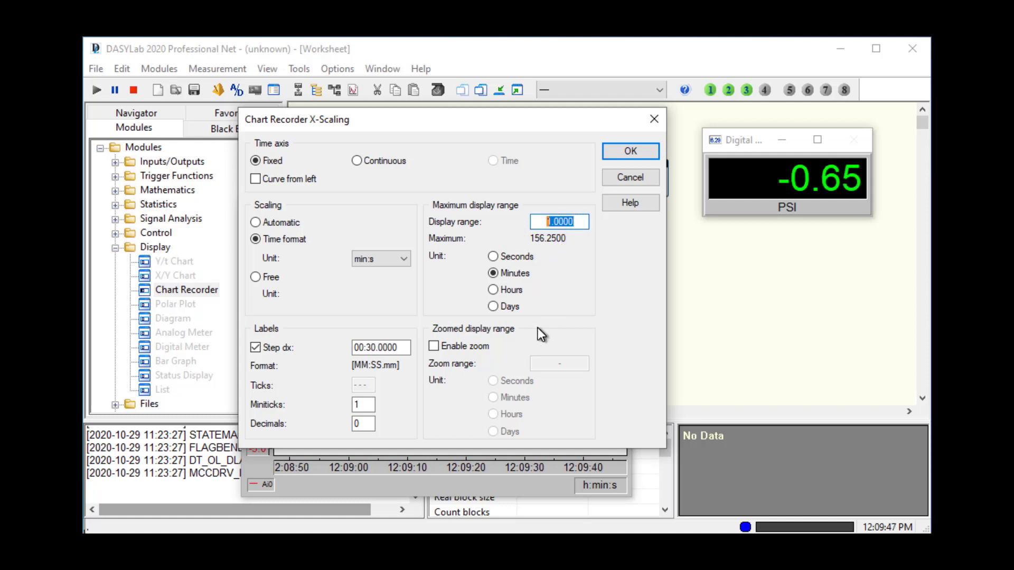
type("5")
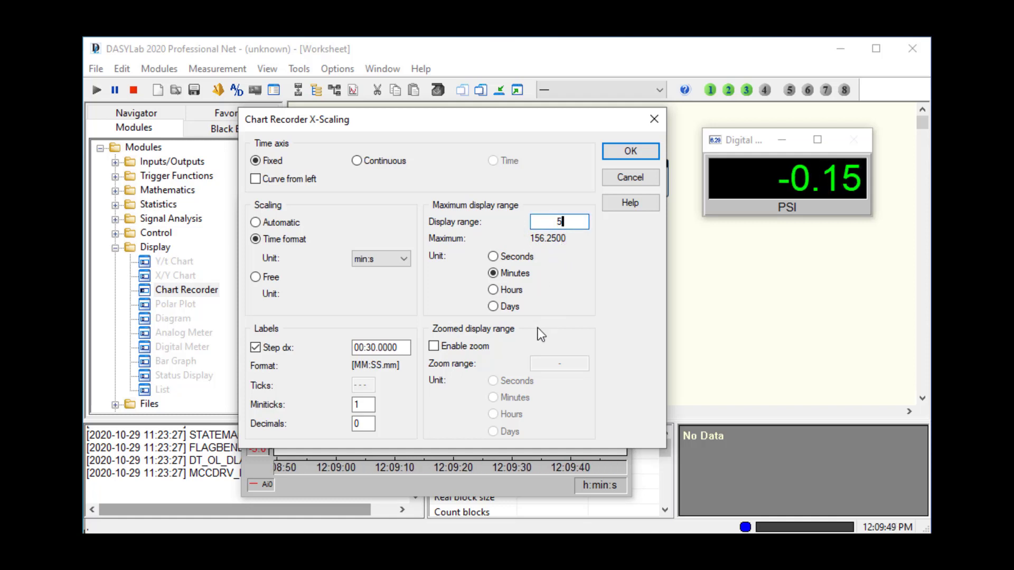
left_click(620, 152)
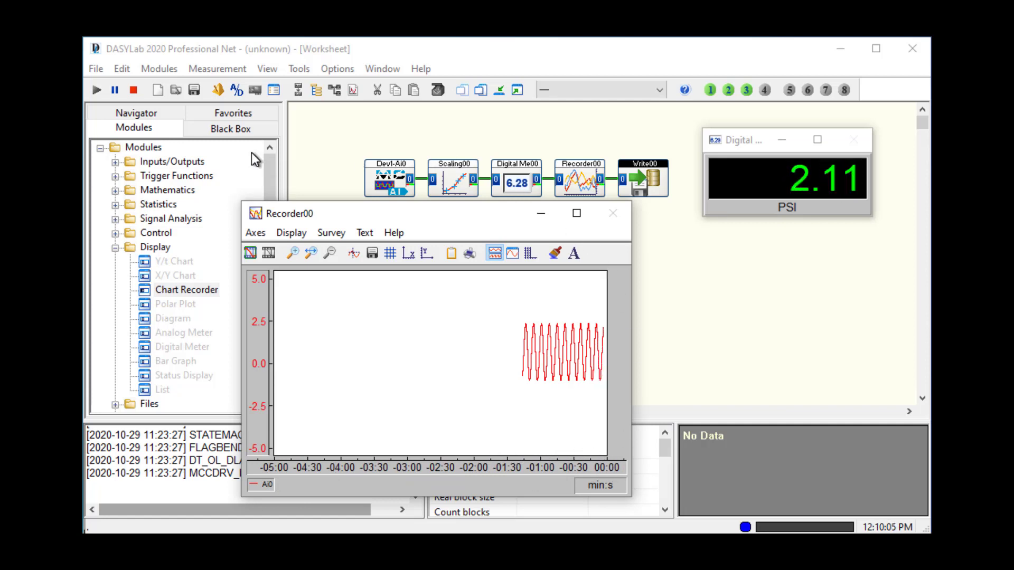
Stop the measurement and set the recorder's fixed time axis to draw the curve from the left
left_click(133, 90)
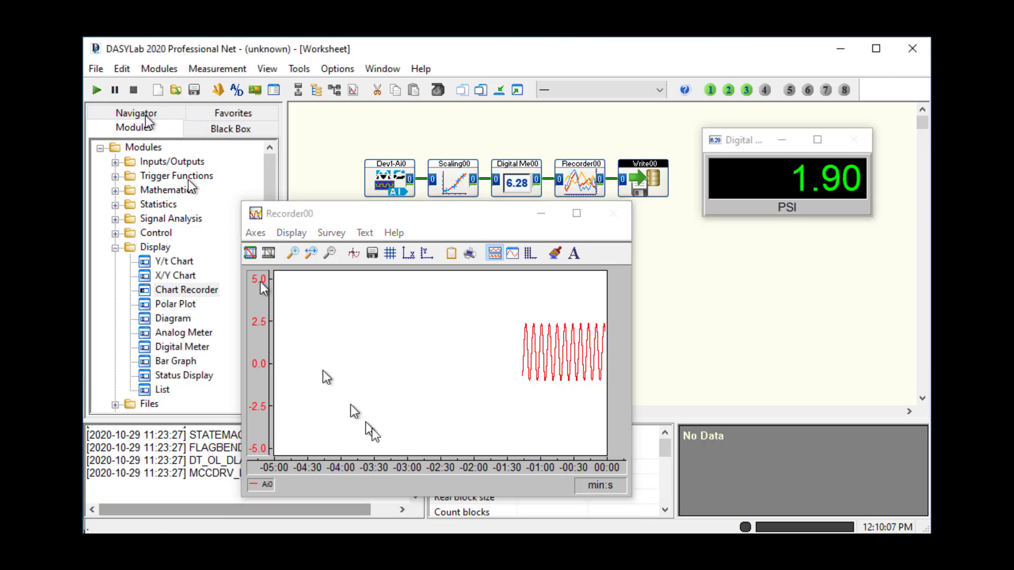
double_click(392, 467)
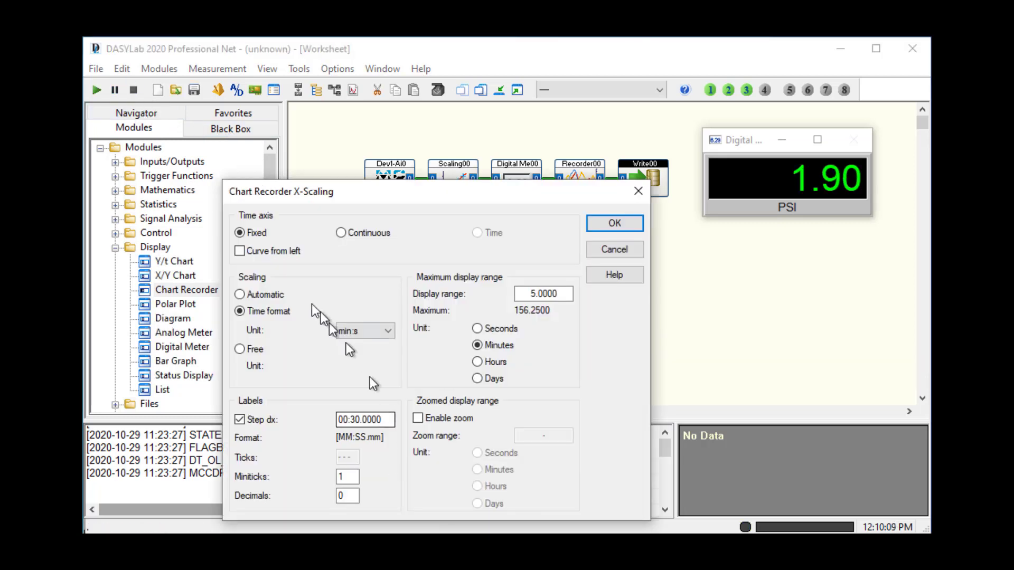
left_click(264, 249)
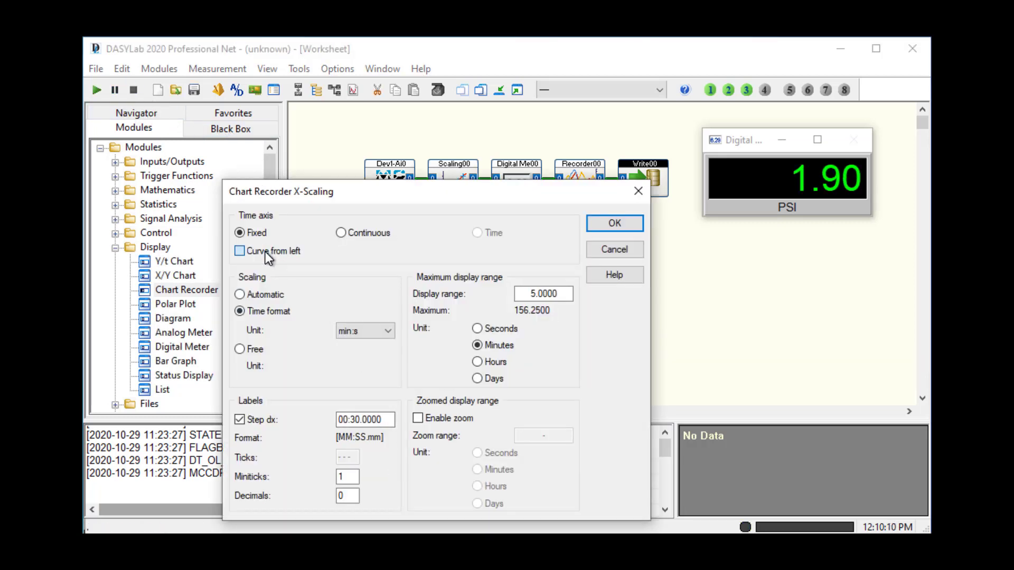
left_click(612, 224)
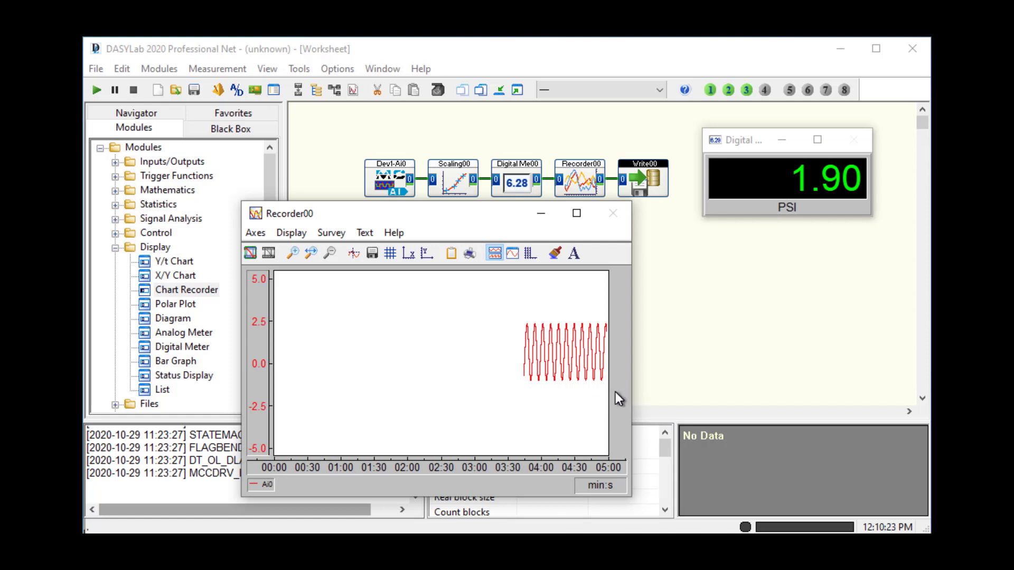
Widen the Recorder00 window to nearly the full worksheet width and restart the measurement
left_click_drag(632, 389, 866, 358)
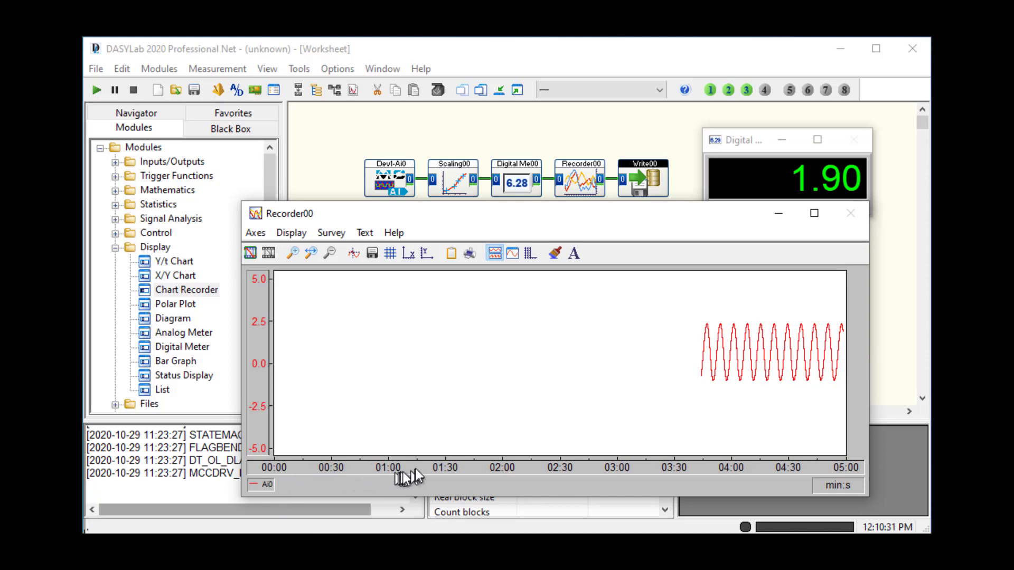
left_click(98, 93)
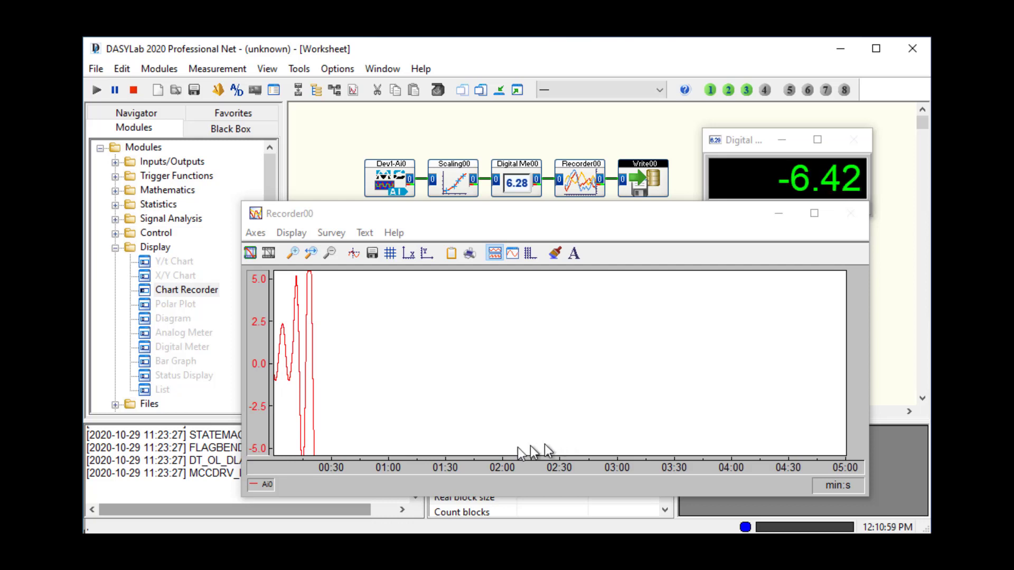
Set the recorder's Y-axis display area to begin at -20 and end at 20
double_click(258, 365)
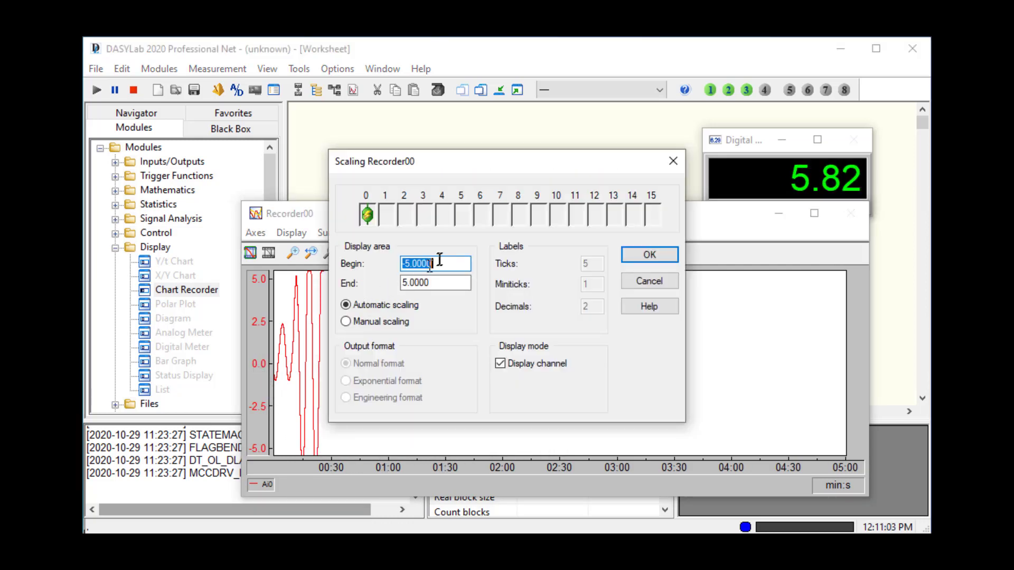
type("-20")
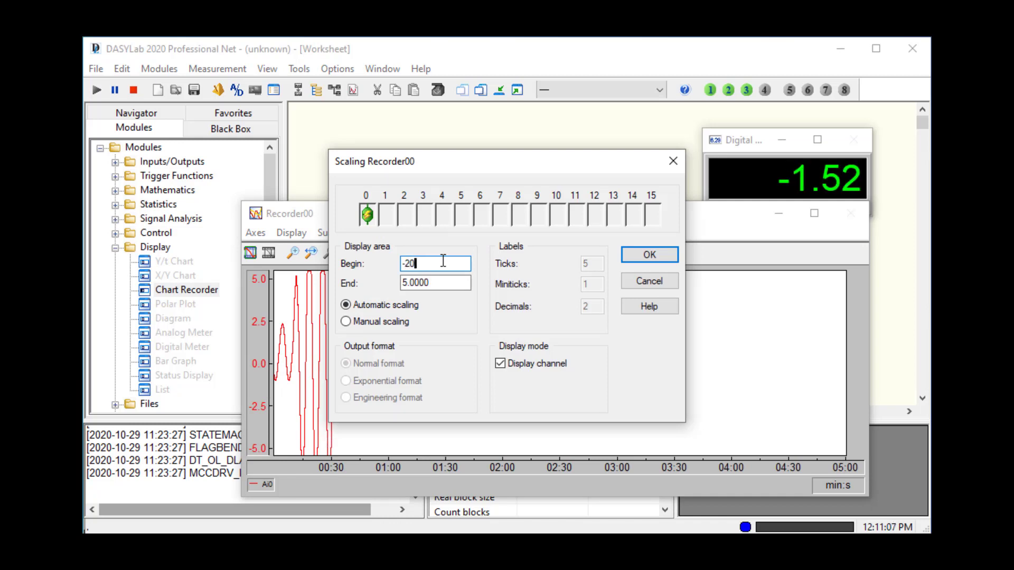
key("Tab")
type("20")
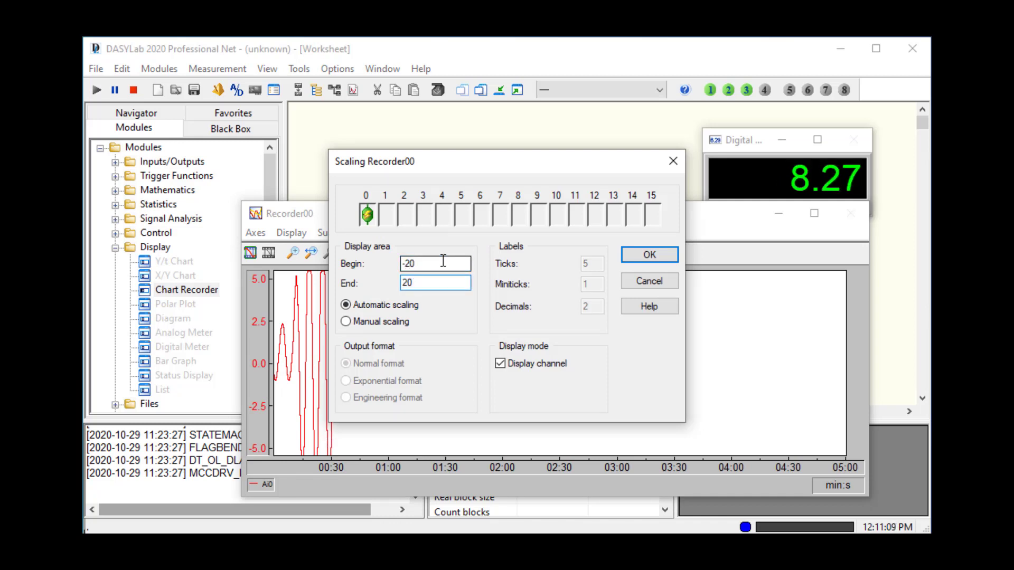
key("Return")
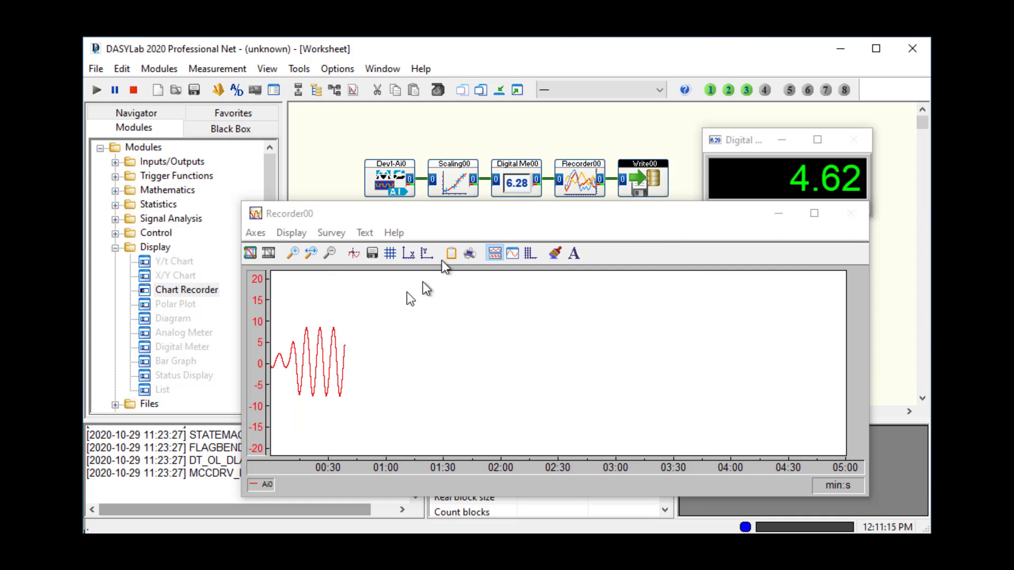
Show the Y unit and the grid on the Recorder00 chart
left_click(295, 232)
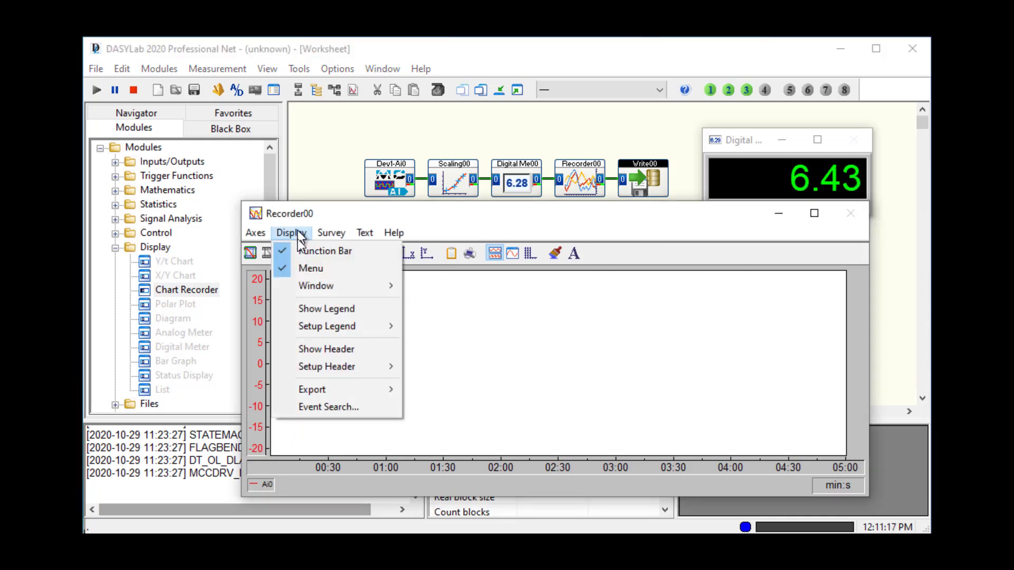
mouse_move(316, 288)
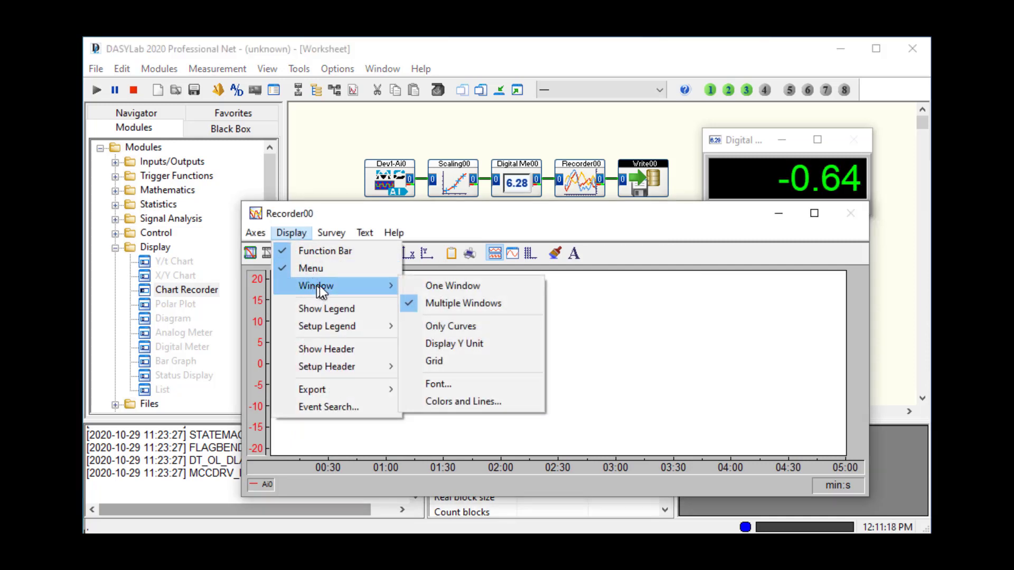
left_click(457, 341)
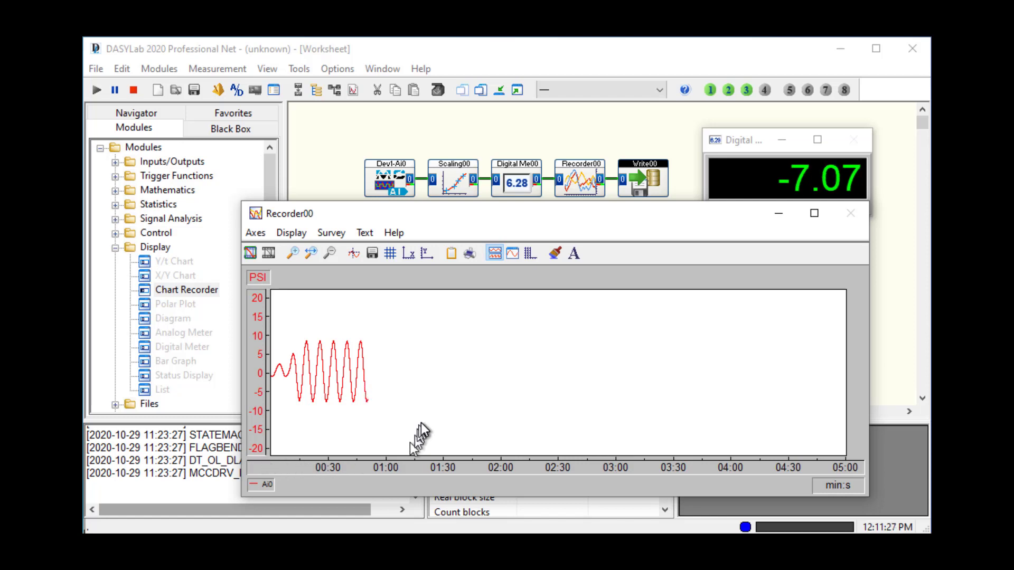
left_click(394, 255)
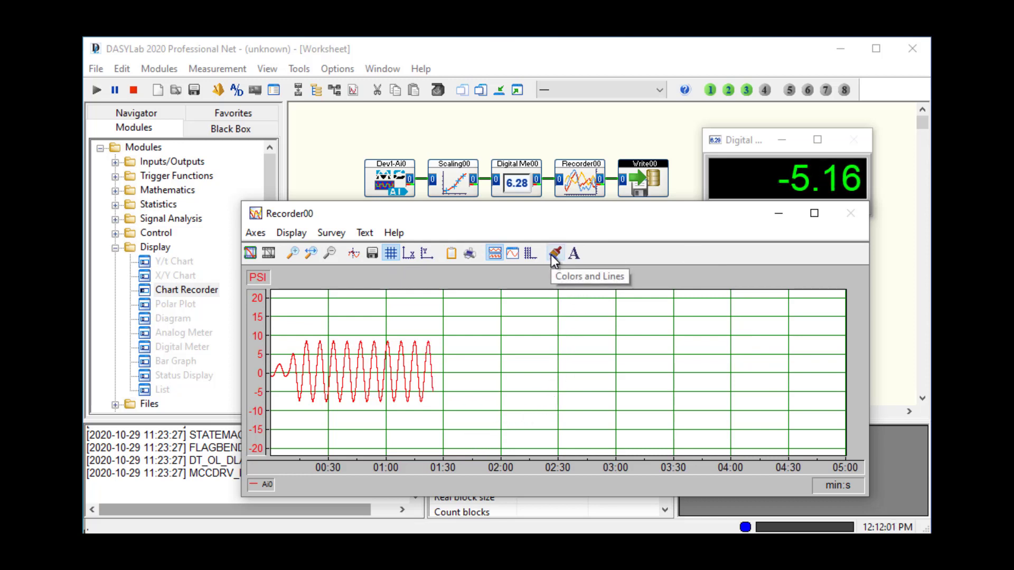
Change the chart's drawing area color to a custom light gray with red, green and blue at 232
left_click(286, 237)
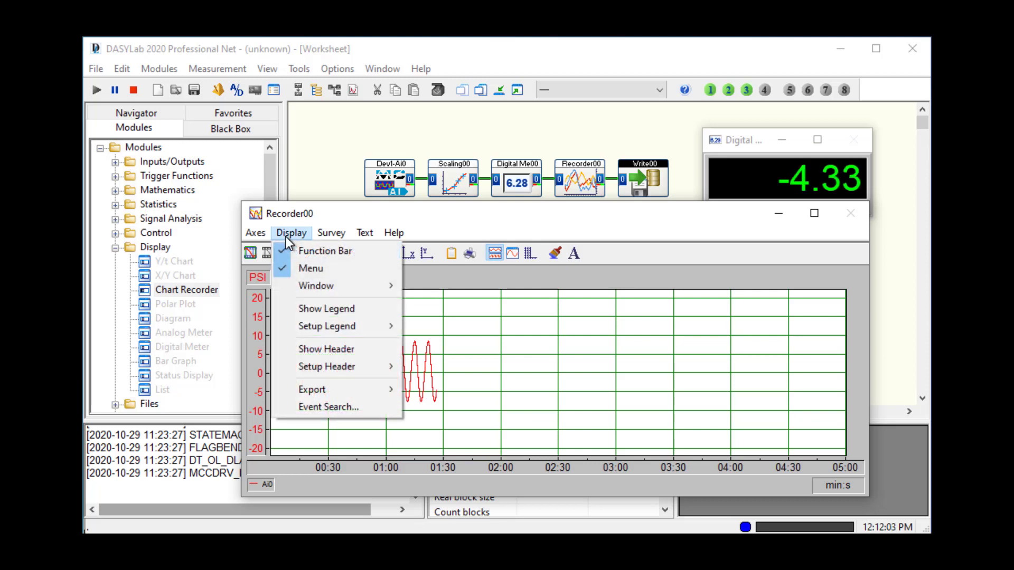
mouse_move(318, 284)
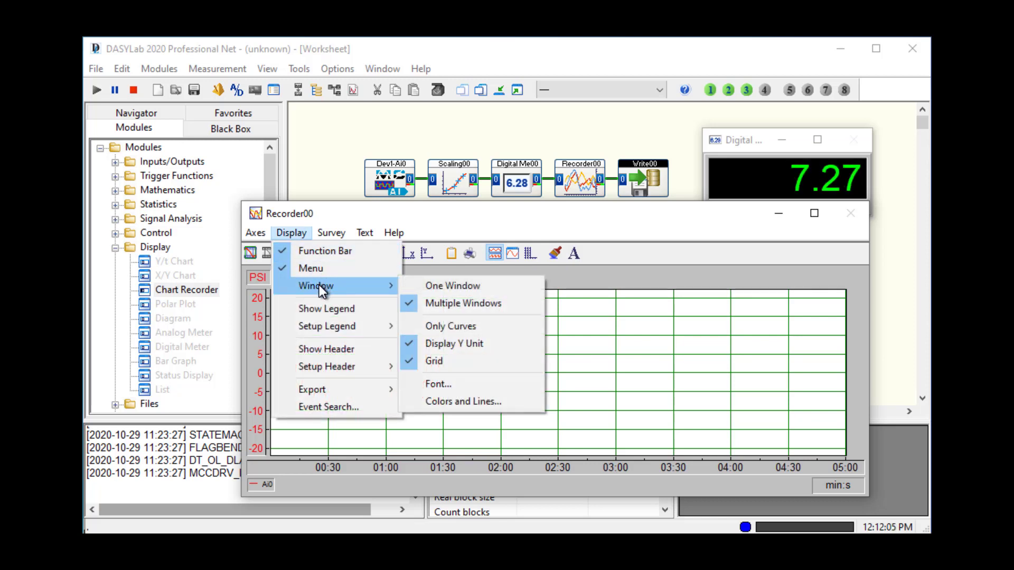
left_click(474, 403)
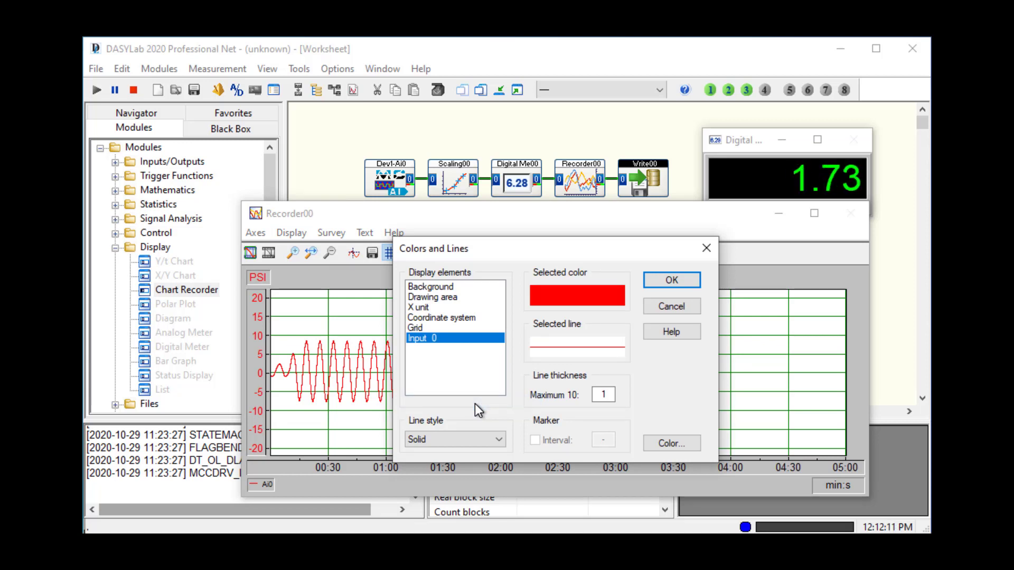
left_click(442, 299)
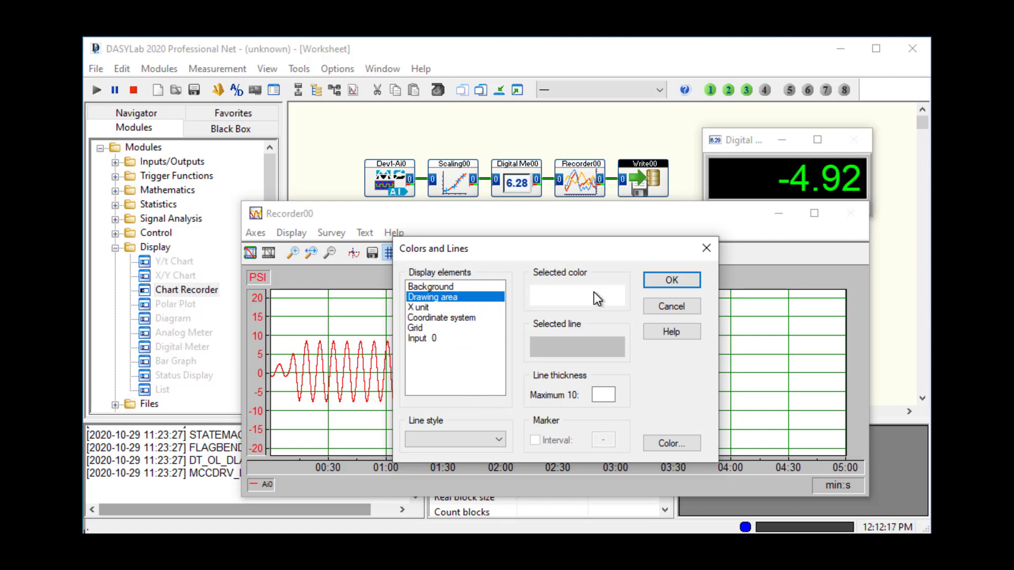
left_click(684, 444)
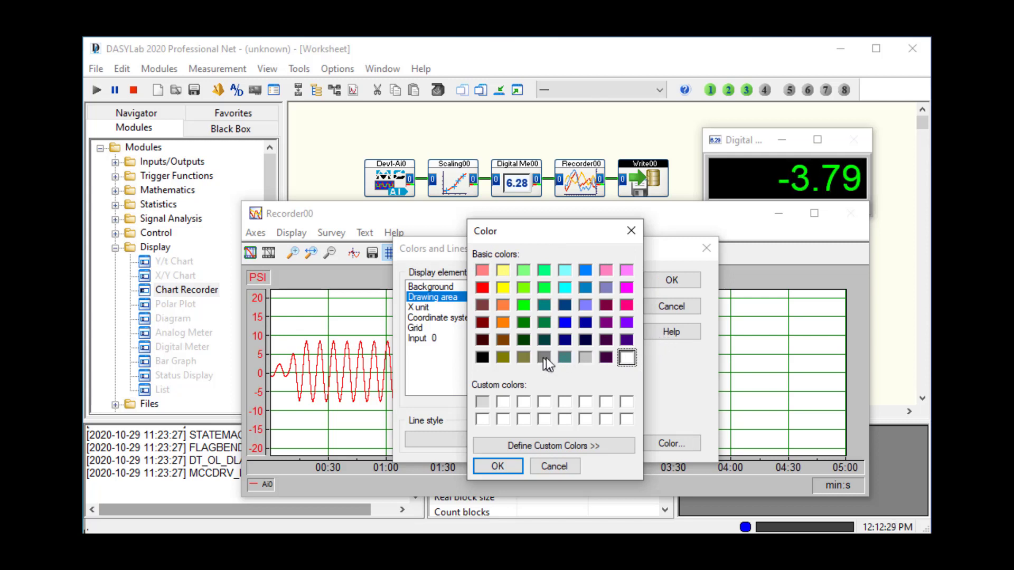
left_click(585, 357)
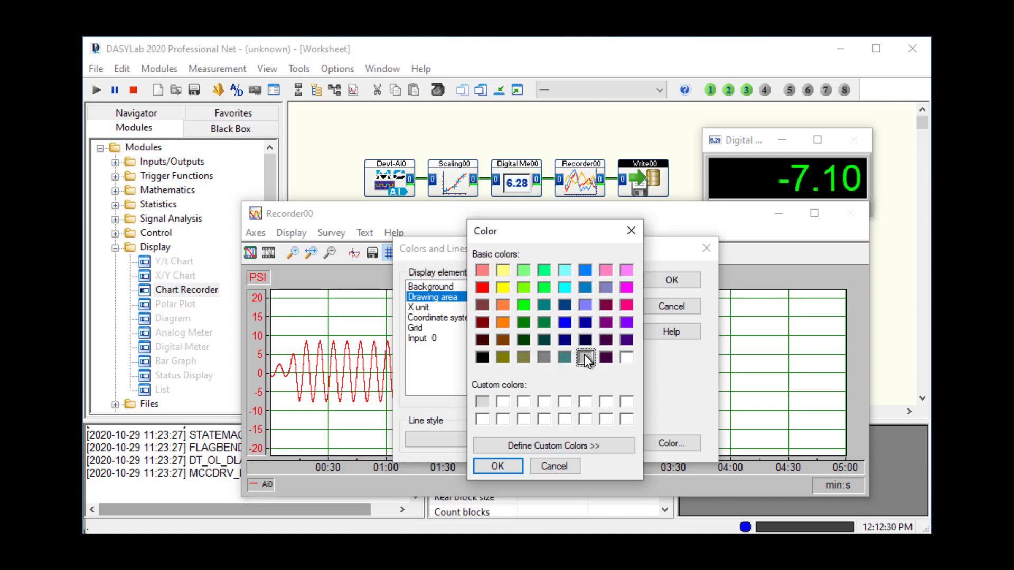
left_click(547, 444)
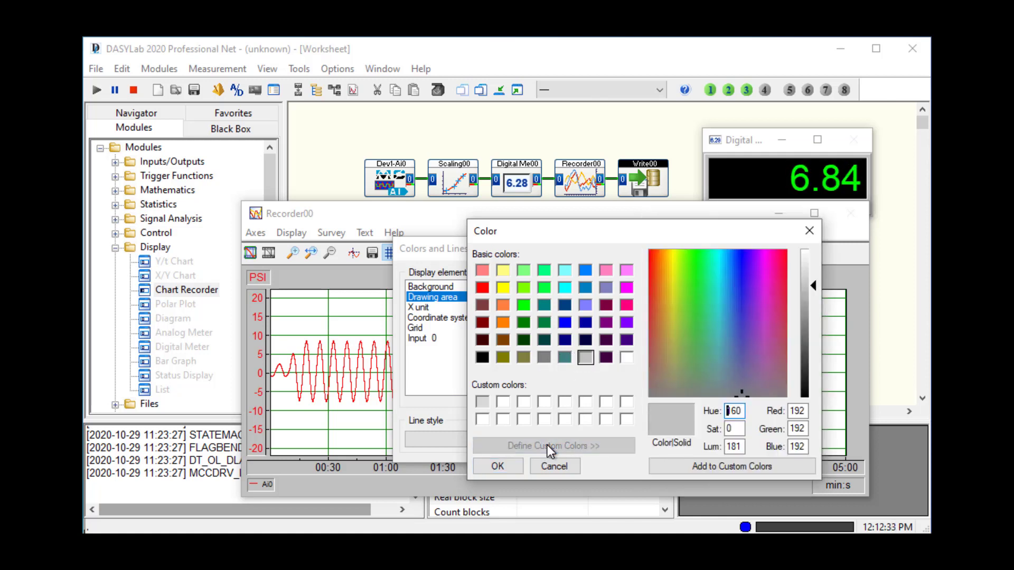
left_click_drag(812, 288, 808, 264)
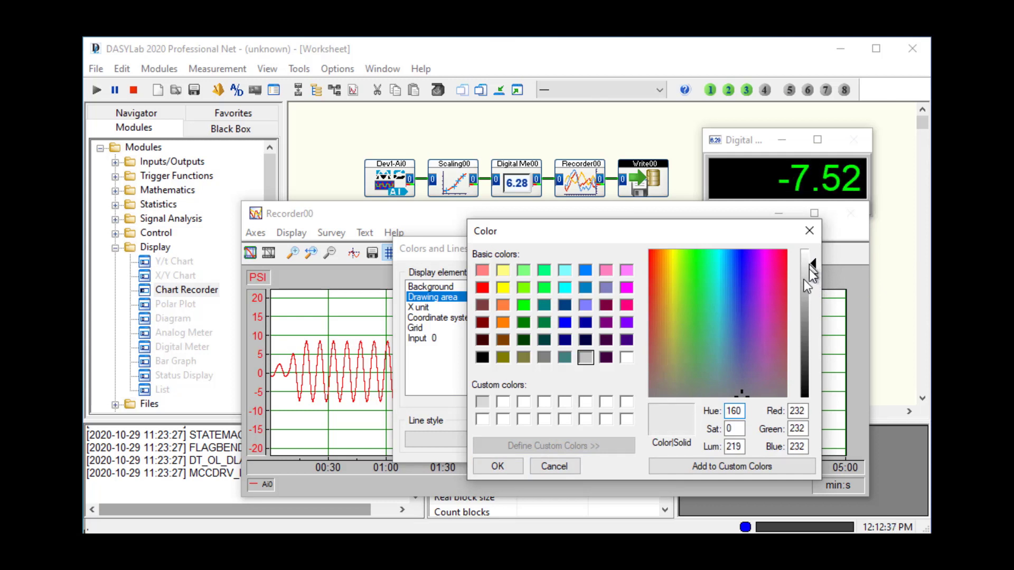
left_click(498, 467)
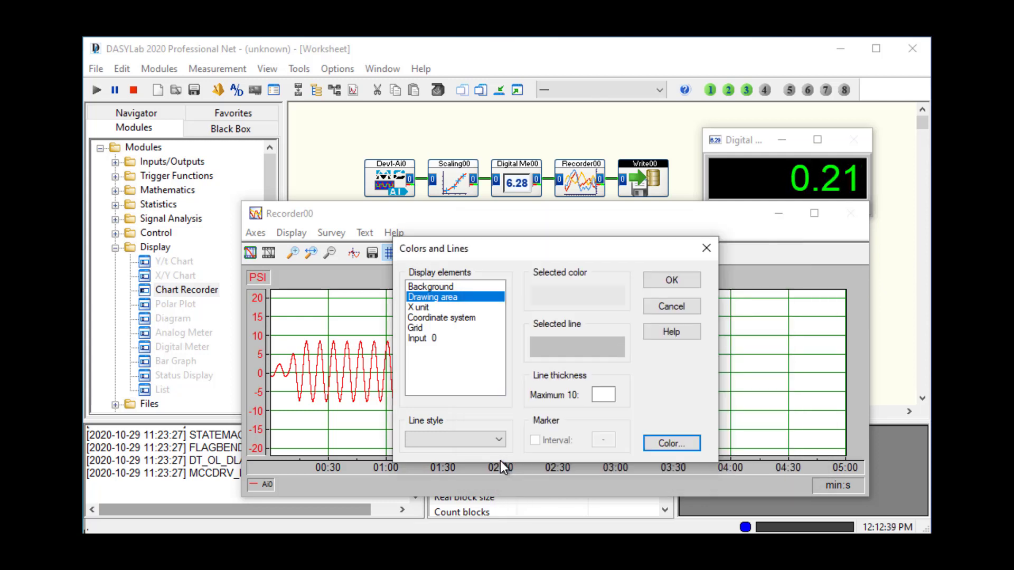
left_click(674, 276)
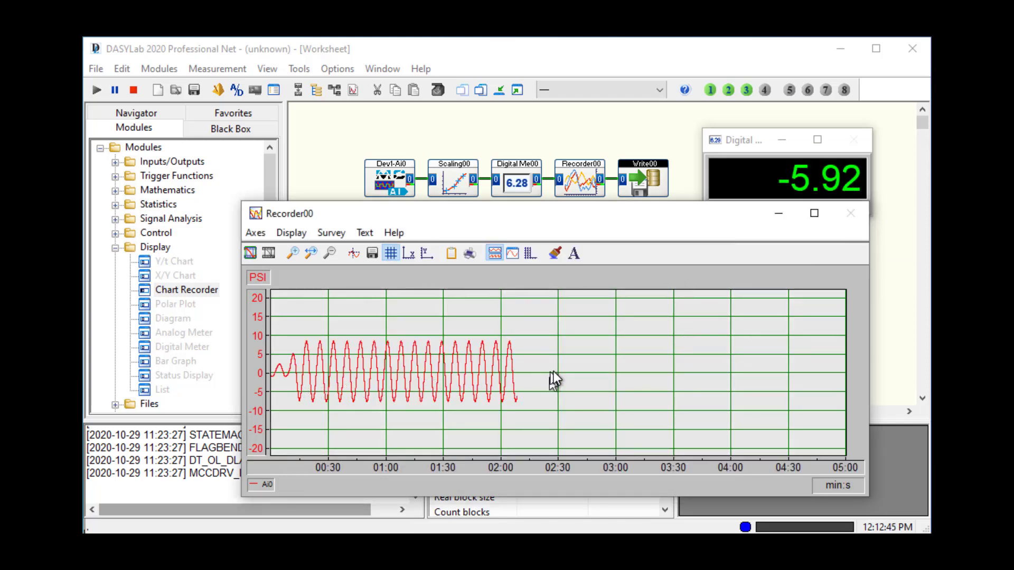
Change the chart's grid color to the basic medium gray
left_click(553, 255)
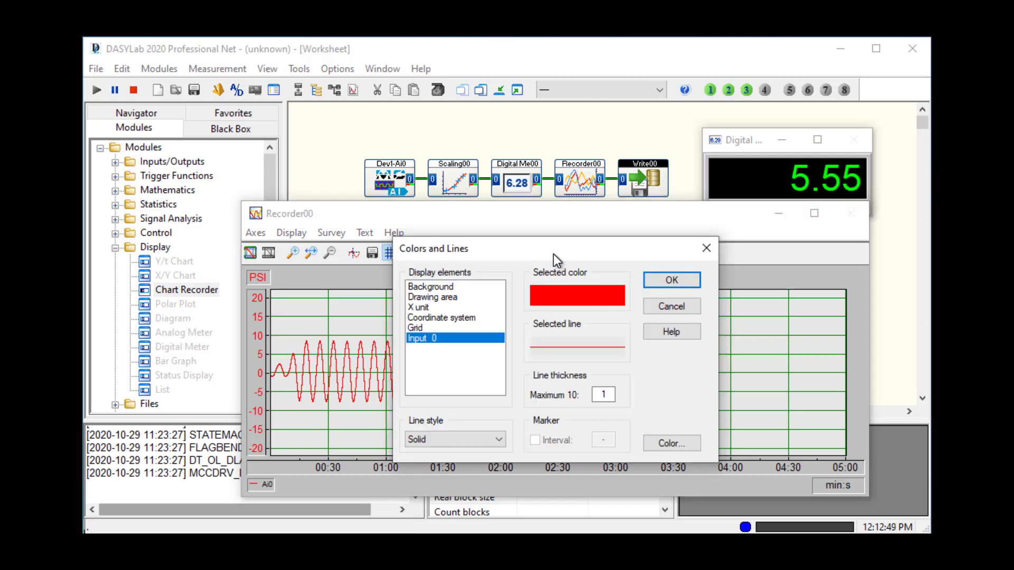
left_click(412, 327)
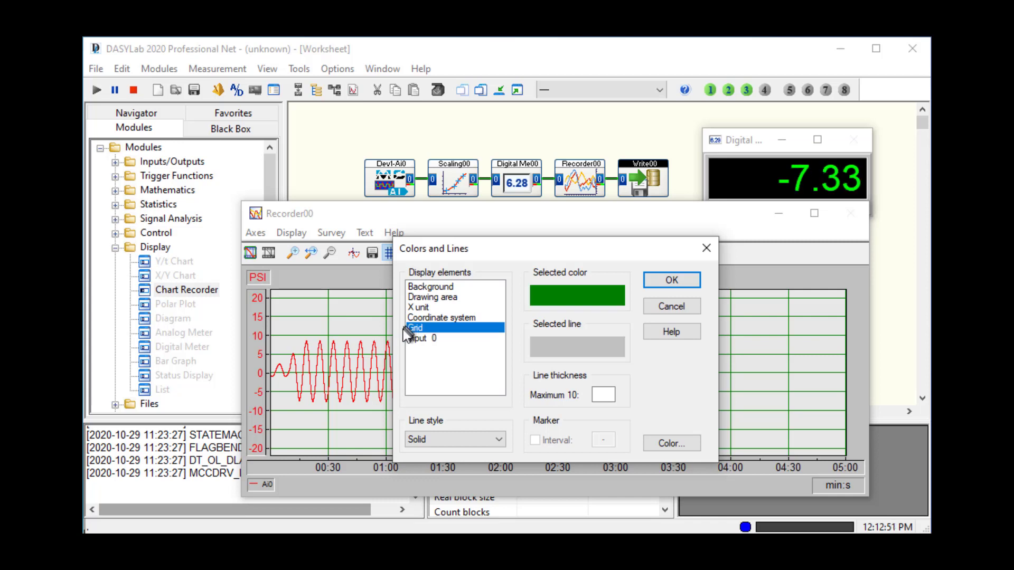
left_click(668, 443)
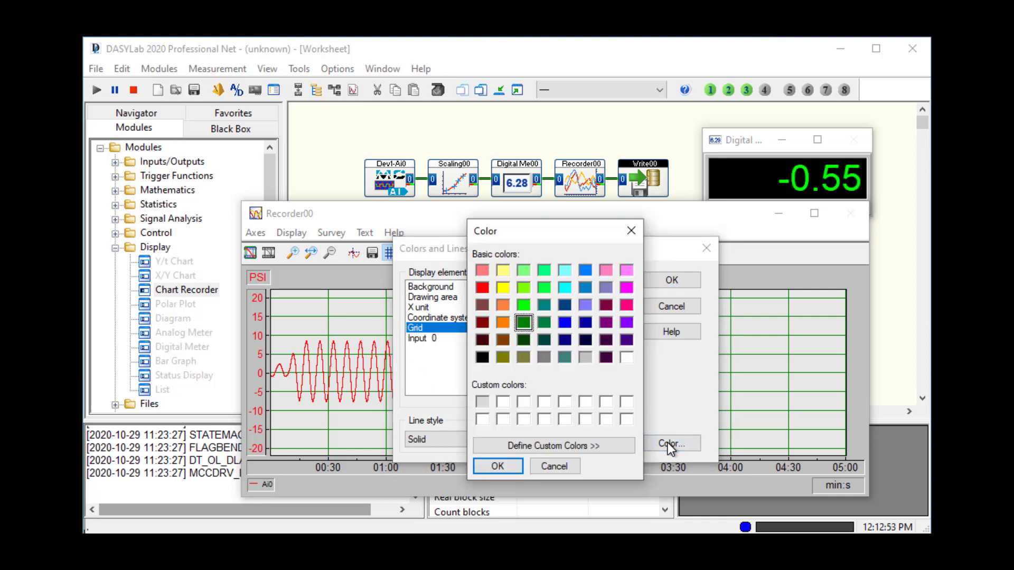
left_click(544, 355)
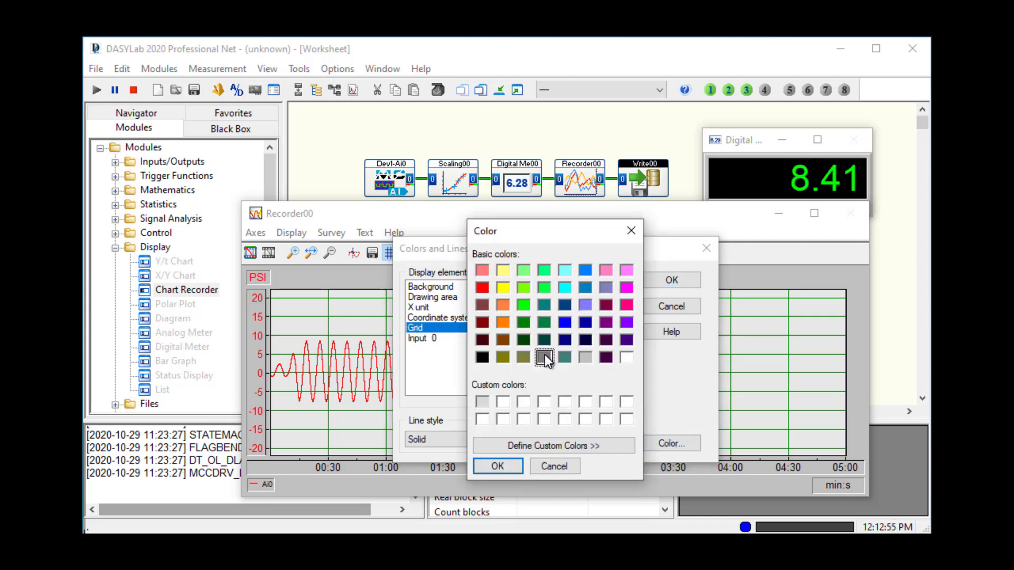
left_click(509, 466)
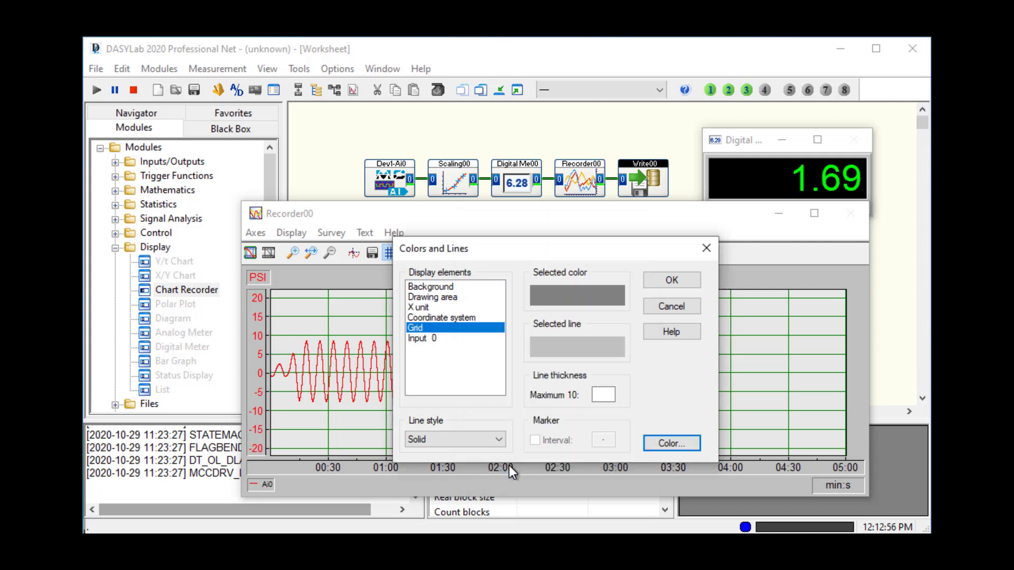
left_click(678, 279)
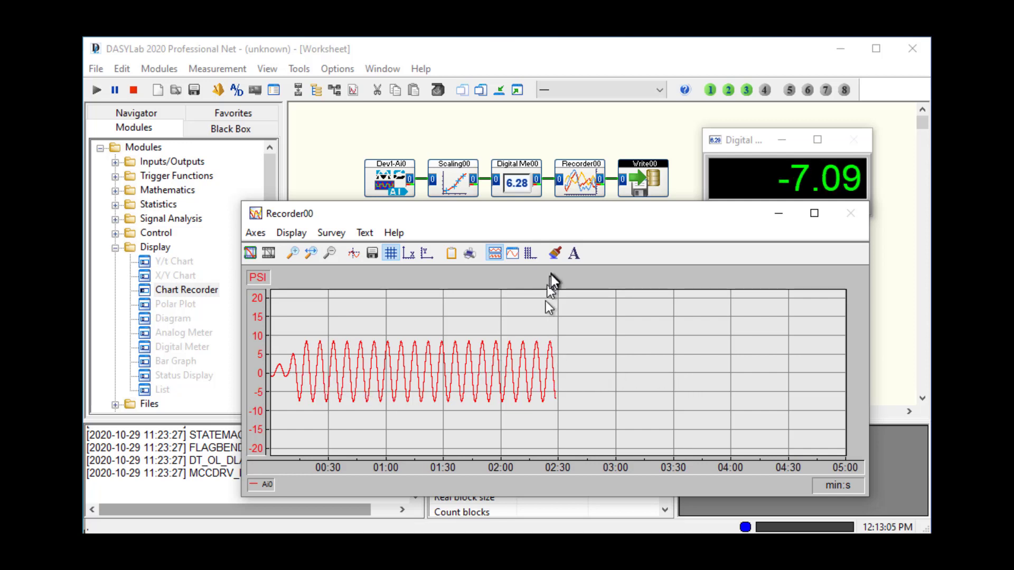
Set the Input 0 trace to blue with a line thickness of 2, keeping the solid line style
left_click(553, 256)
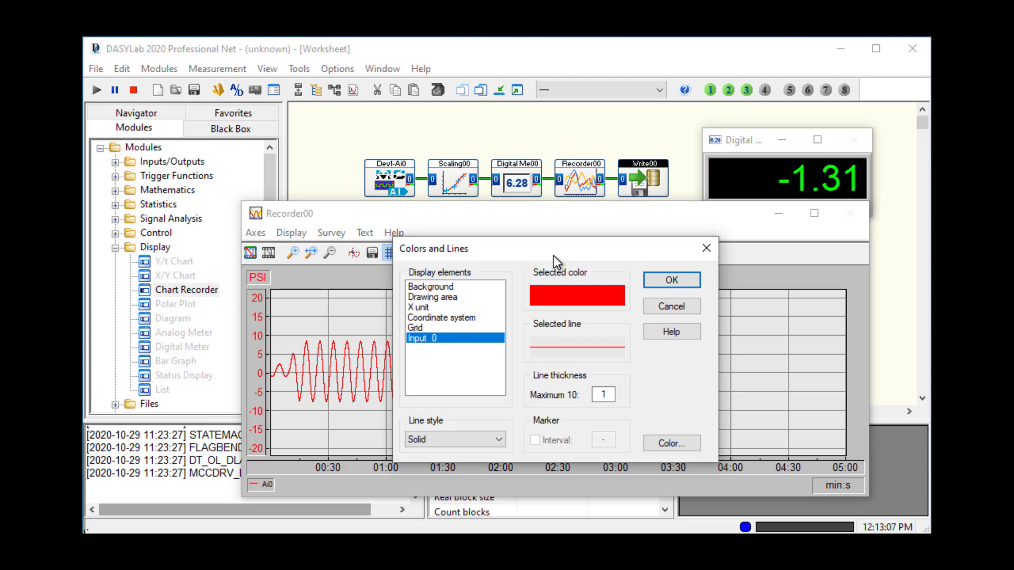
left_click(676, 445)
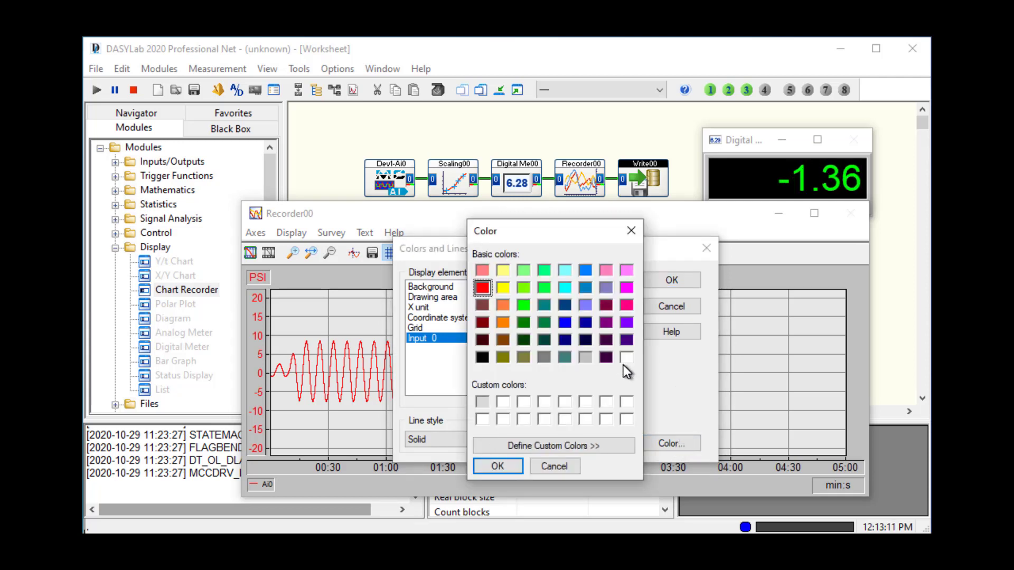
left_click(565, 321)
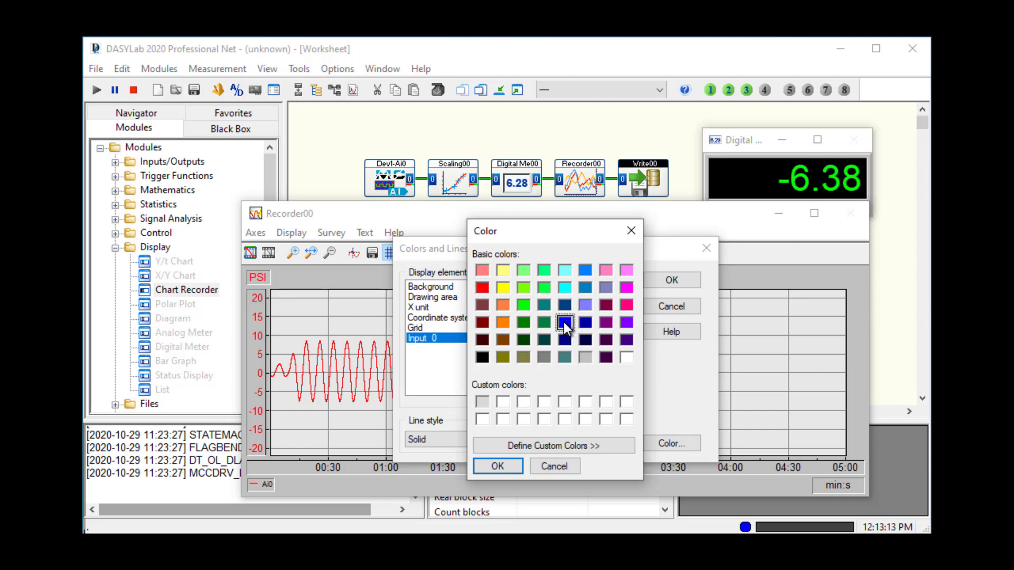
left_click(497, 467)
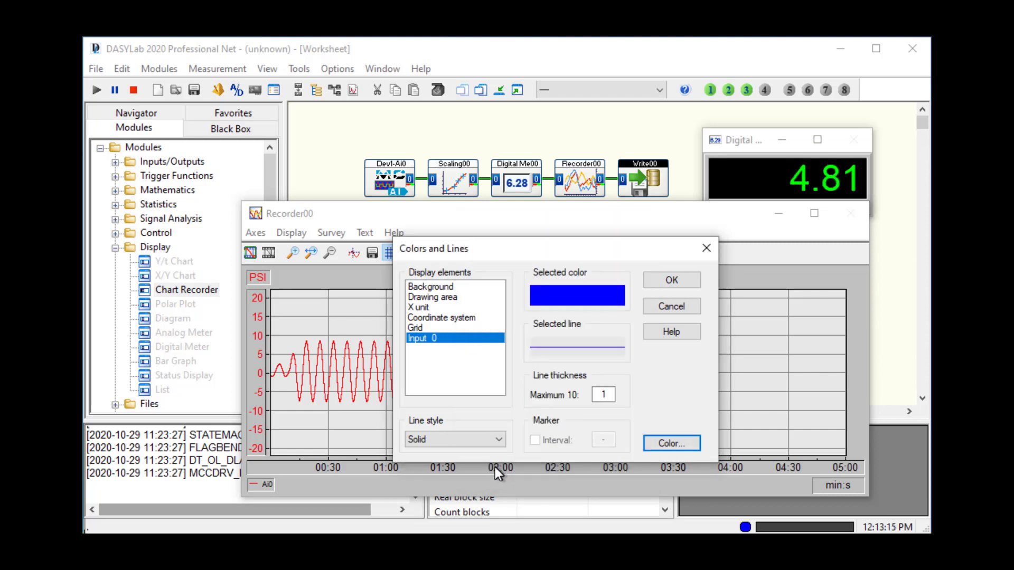
left_click(457, 440)
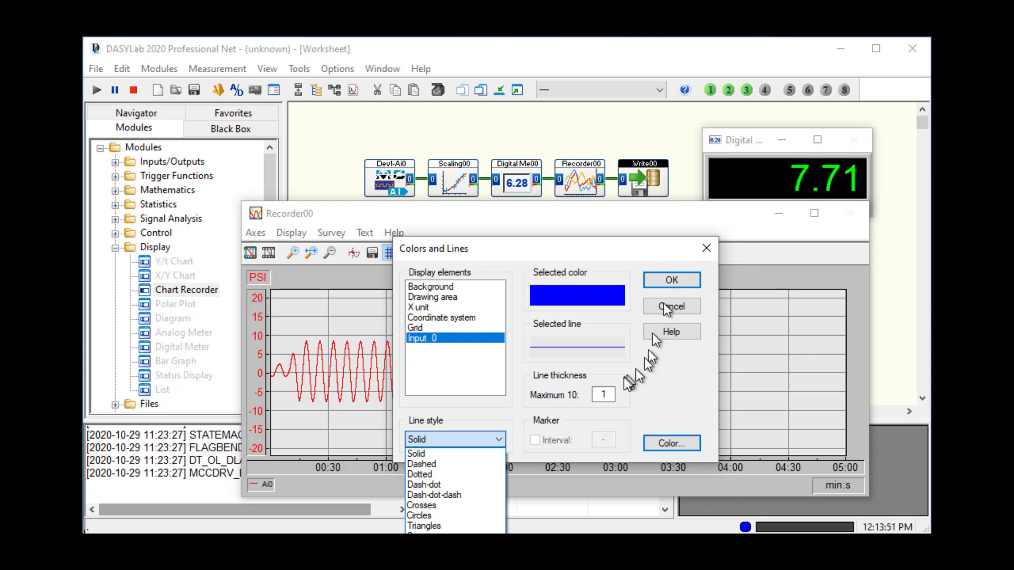
left_click(605, 395)
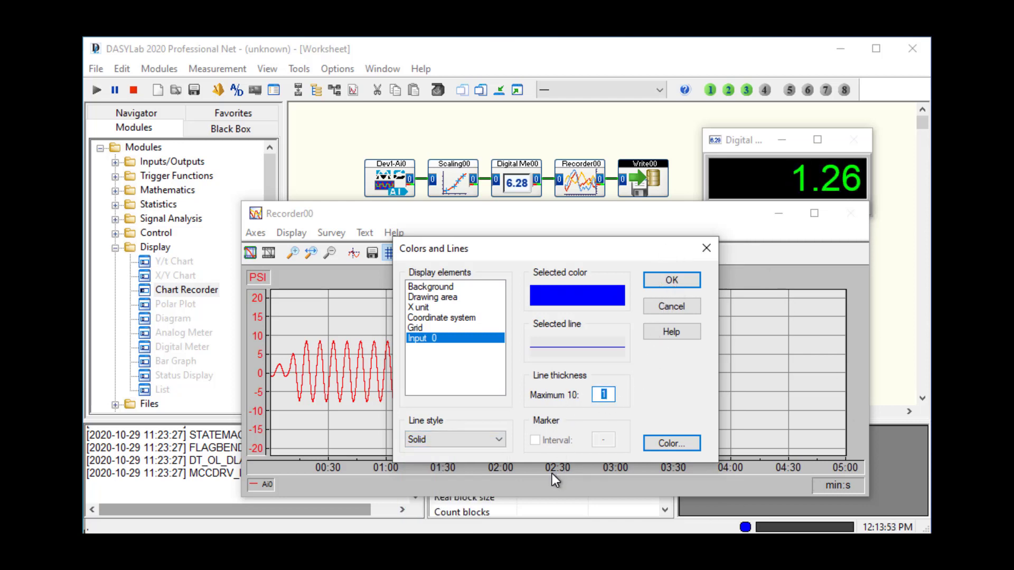
key("BackSpace")
type("2")
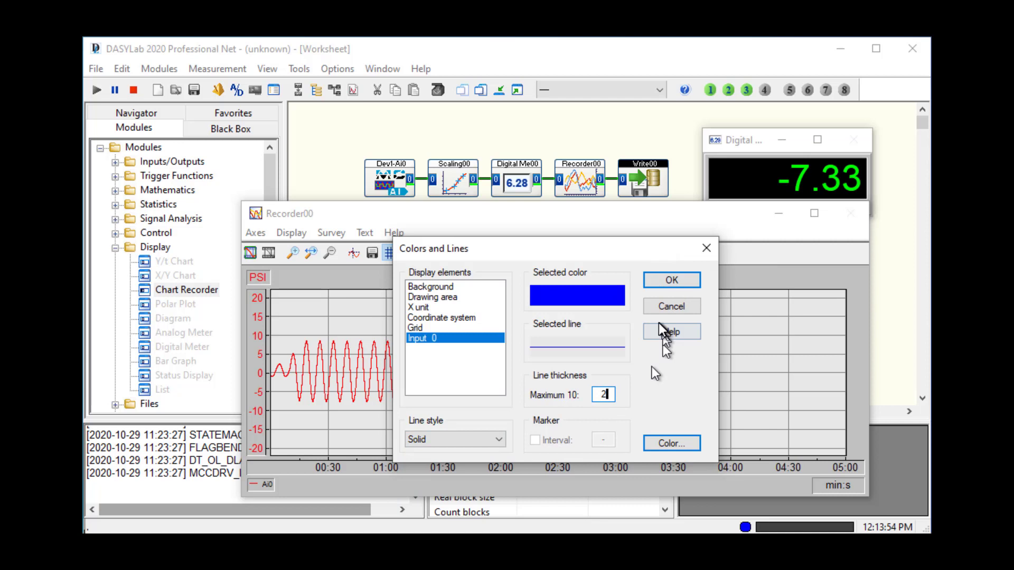
left_click(667, 279)
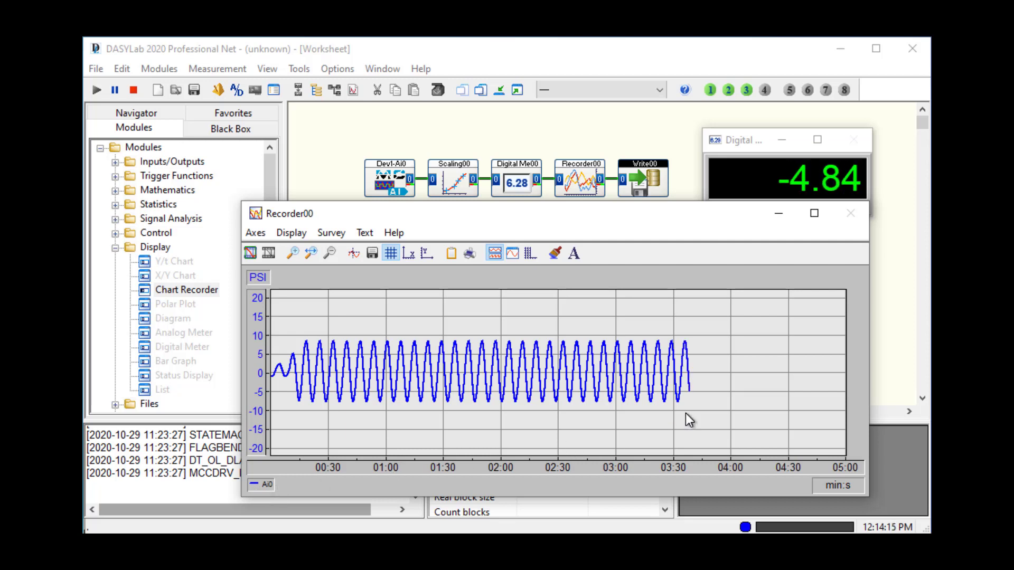
Zoom into the waveform section around 03:00 and return to the full time range
left_click(295, 253)
left_click_drag(556, 303, 641, 343)
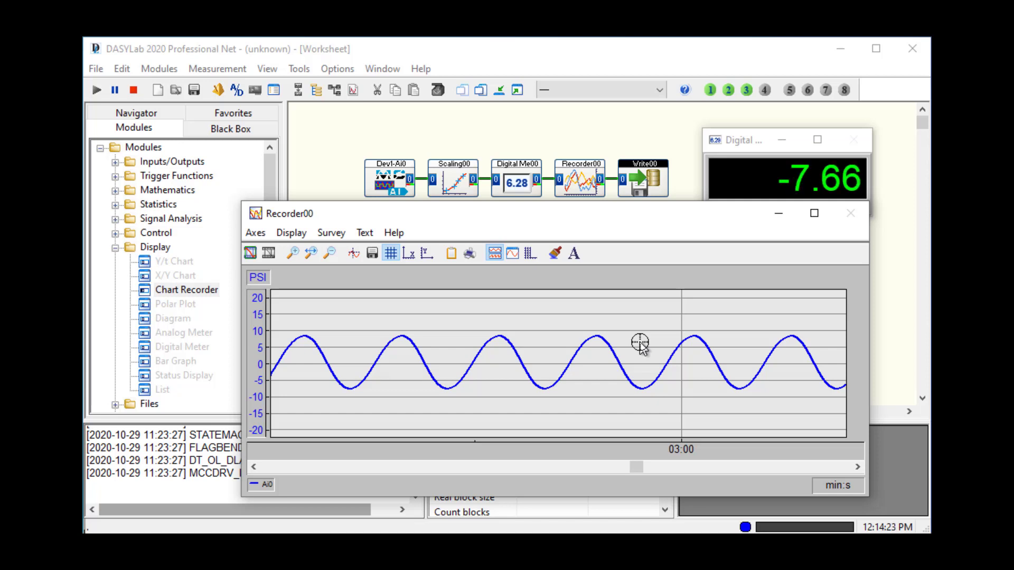
left_click(331, 253)
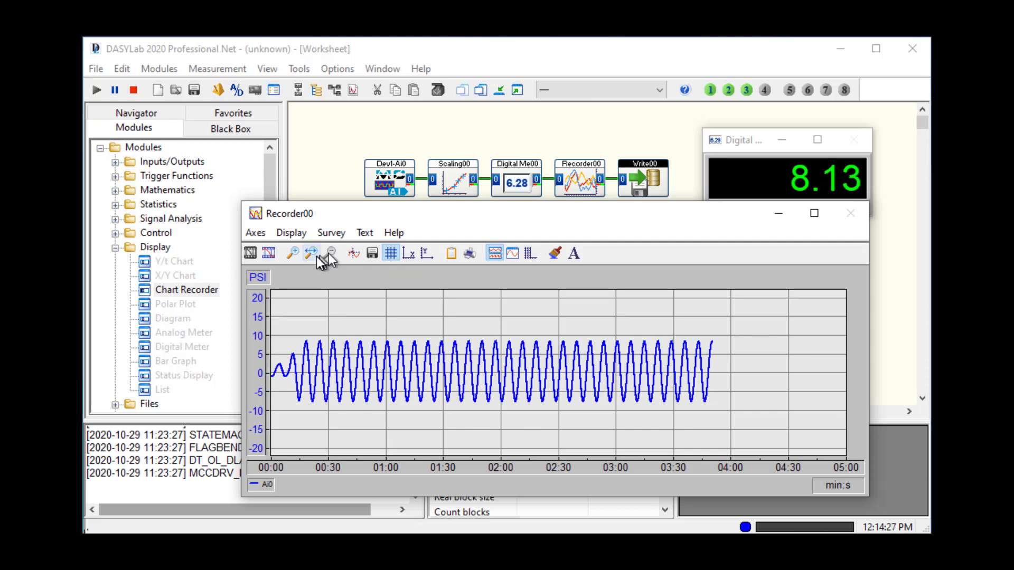
Zoom in stages down to a single wave near 01:00, and zoom back out to the full 5-minute range
left_click(292, 253)
left_click_drag(319, 304, 573, 344)
left_click(293, 256)
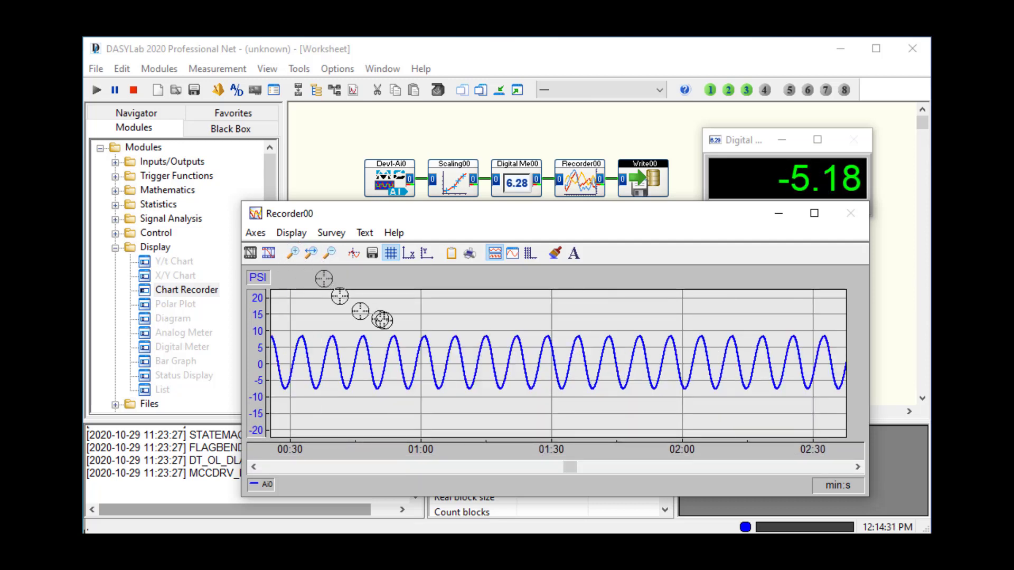
left_click_drag(376, 317, 575, 345)
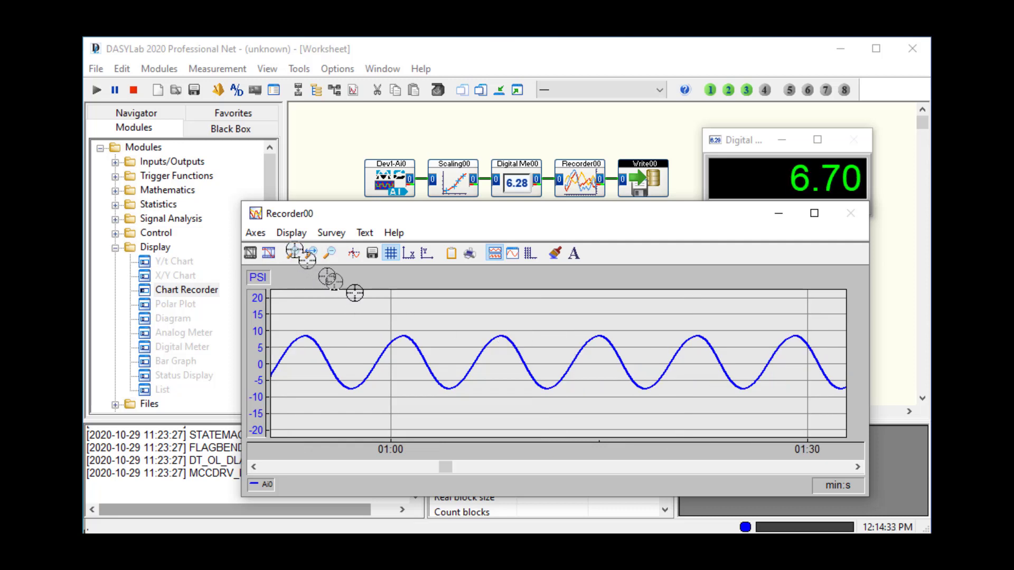
left_click_drag(378, 310, 440, 335)
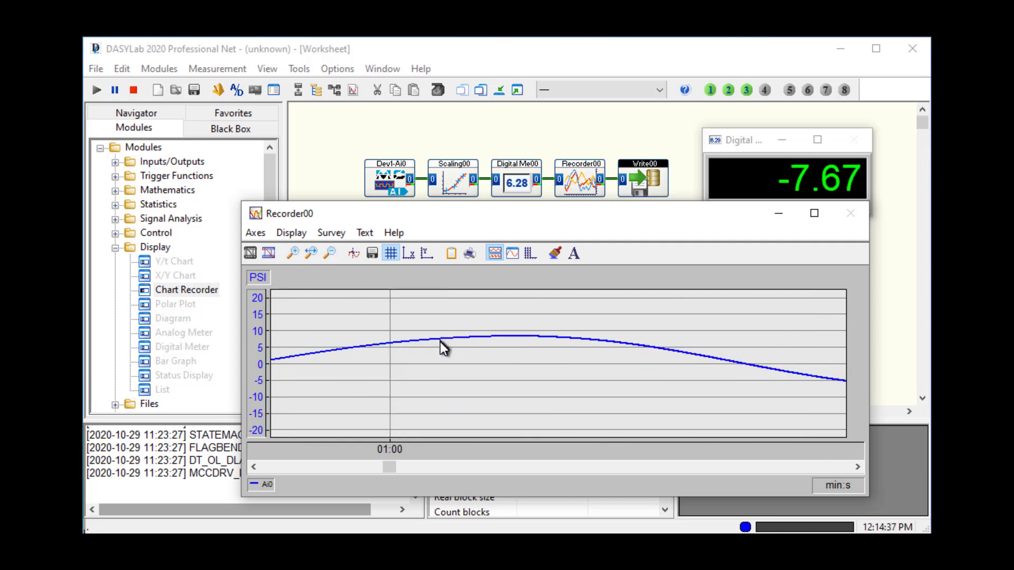
left_click(332, 252)
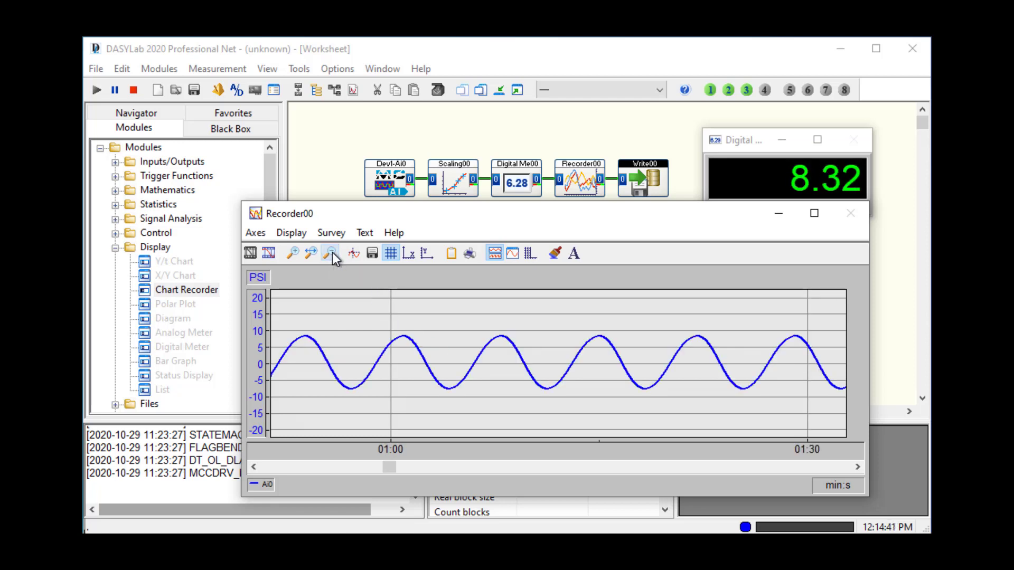
left_click(332, 253)
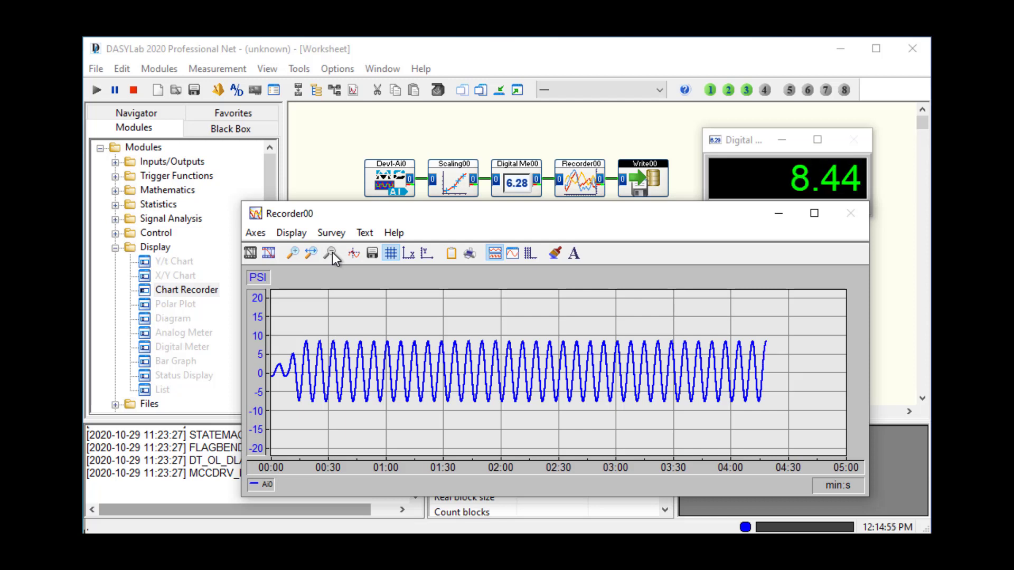
Zoom the chart to about 00:50–02:15 and enable Survey, placing its cursor window clear of the plot
left_click(317, 254)
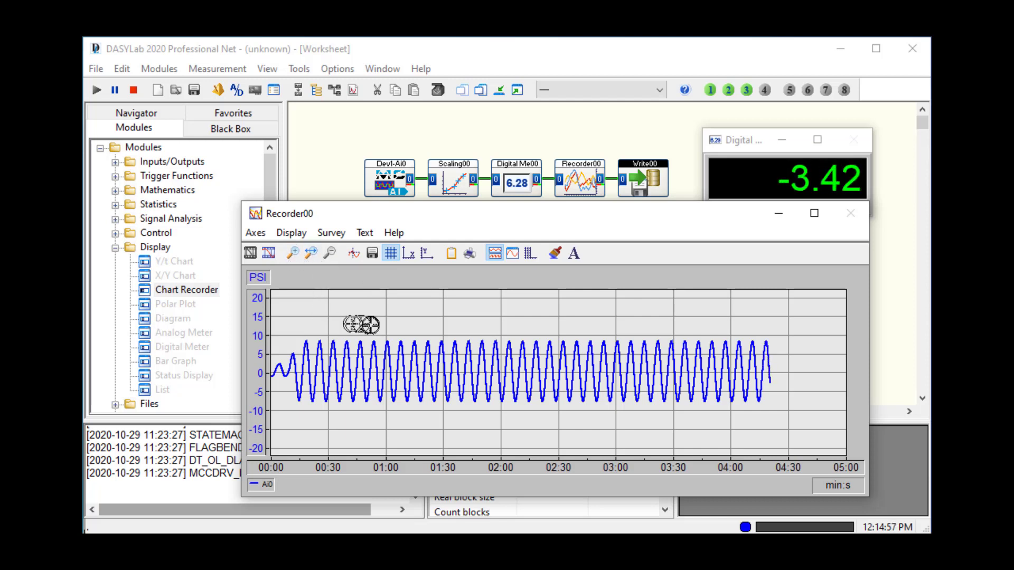
left_click_drag(361, 324, 533, 358)
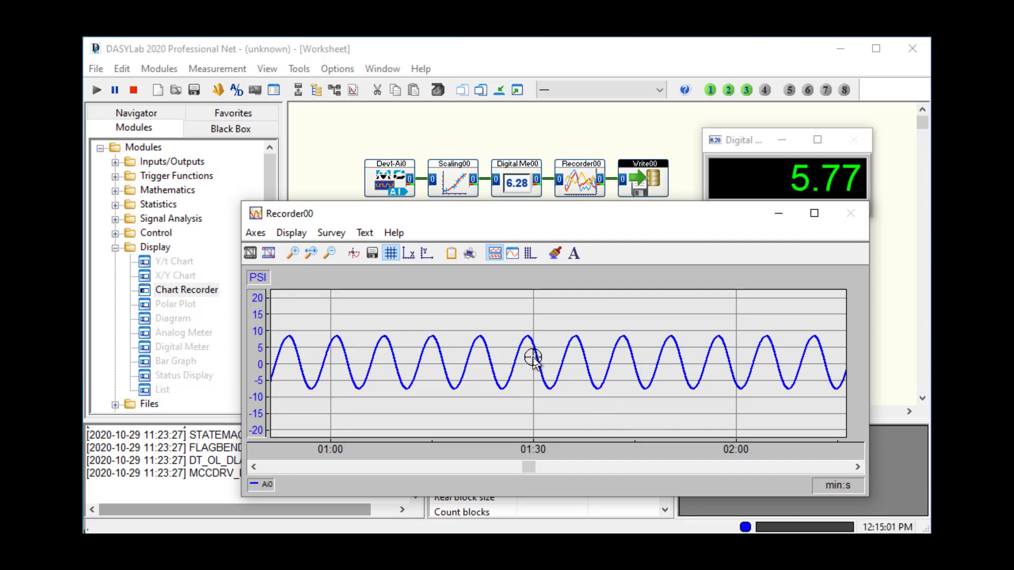
left_click(323, 233)
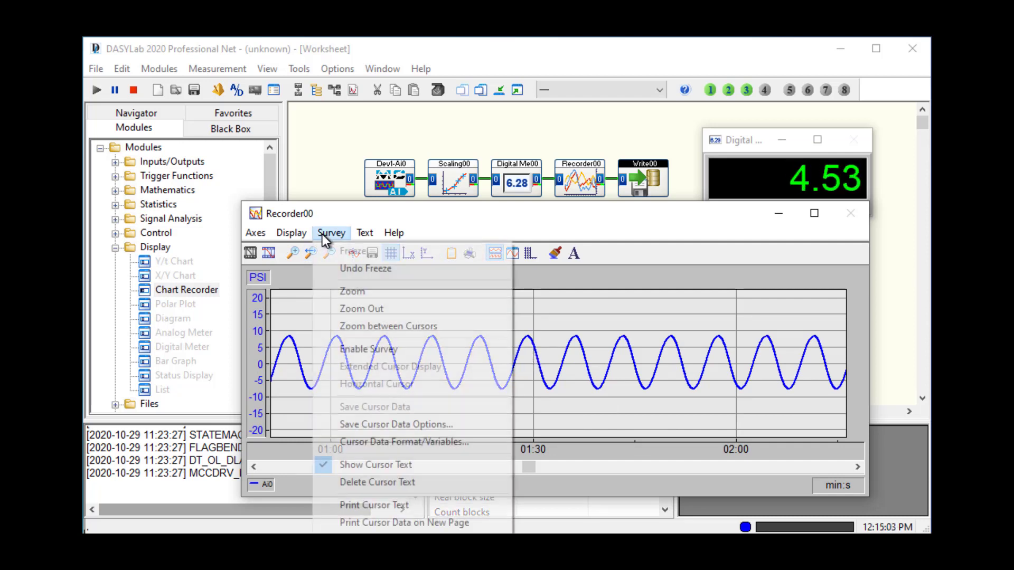
left_click(382, 348)
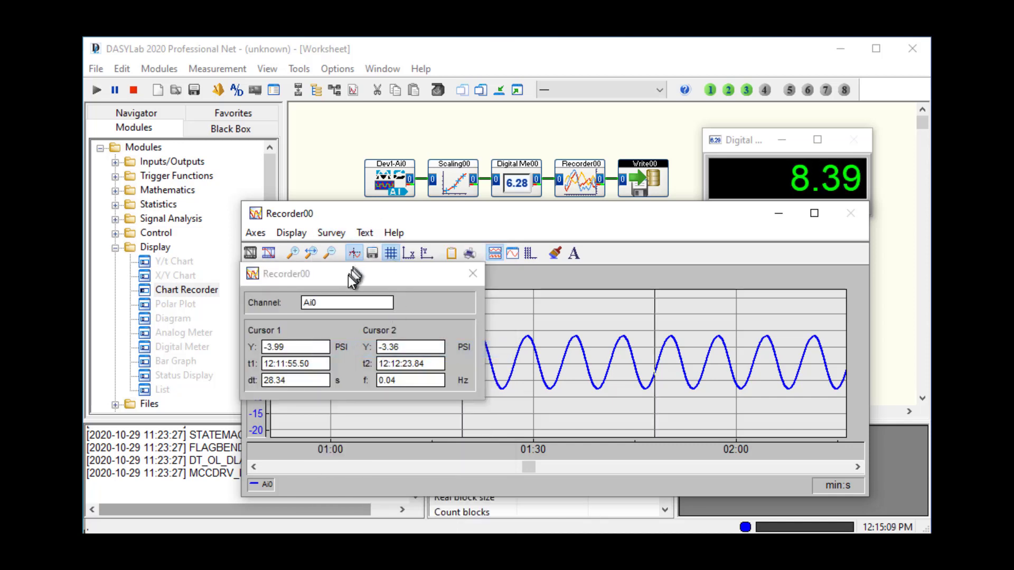
left_click_drag(349, 275, 243, 129)
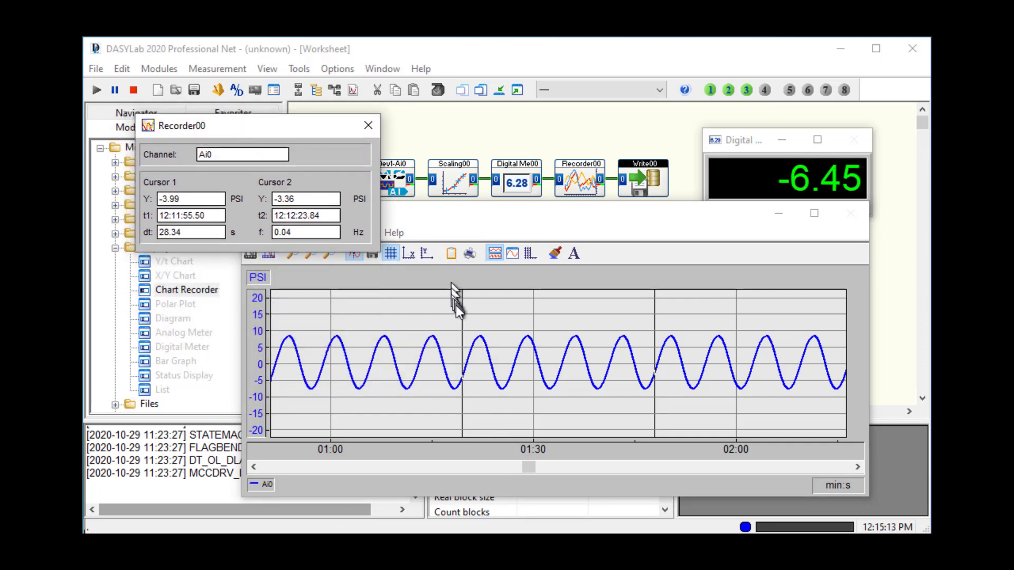
Hide the grid and place the two survey cursors on neighboring wave peaks, about 7 s apart
left_click_drag(462, 309, 436, 336)
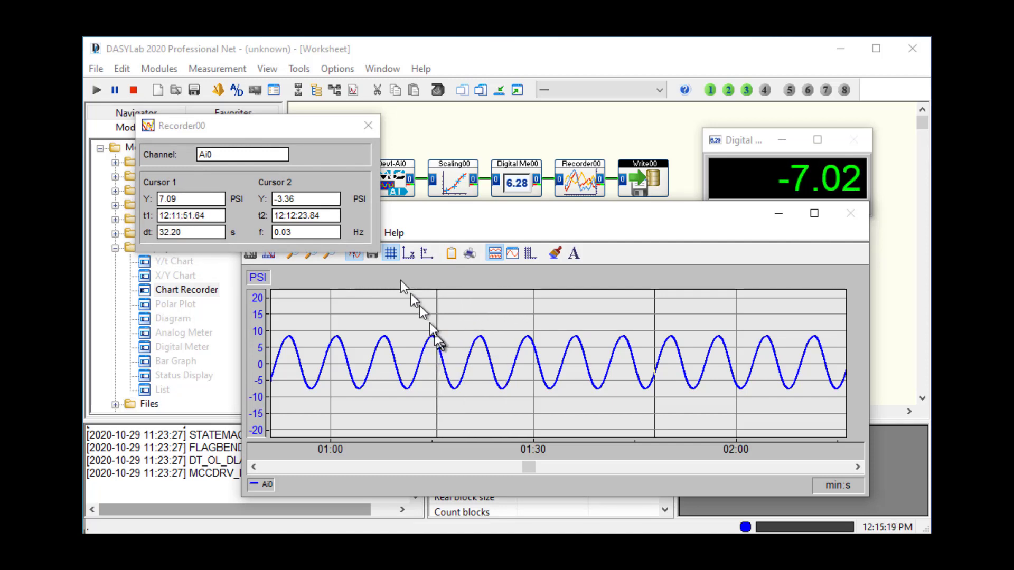
left_click(394, 254)
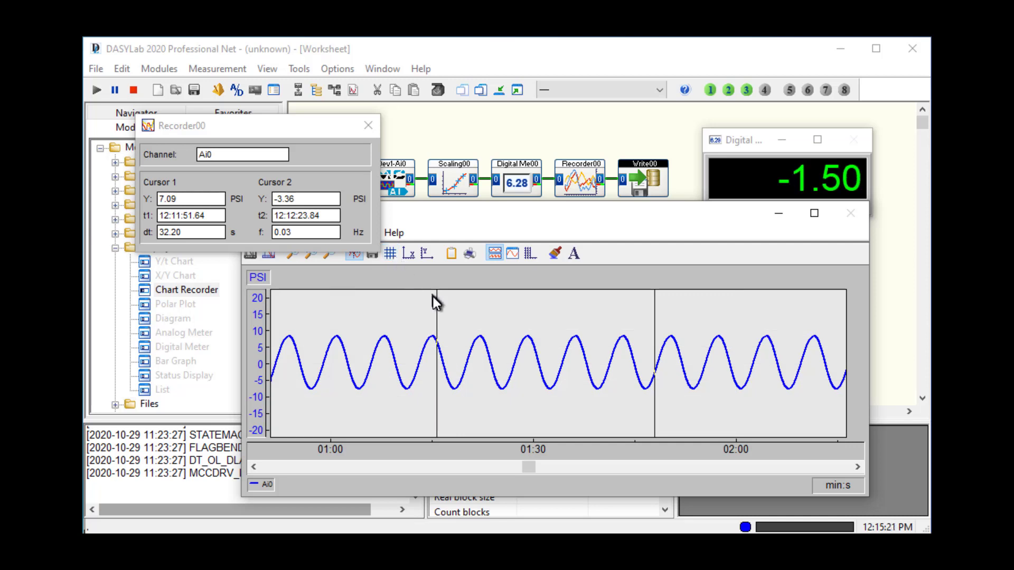
left_click_drag(435, 303, 384, 317)
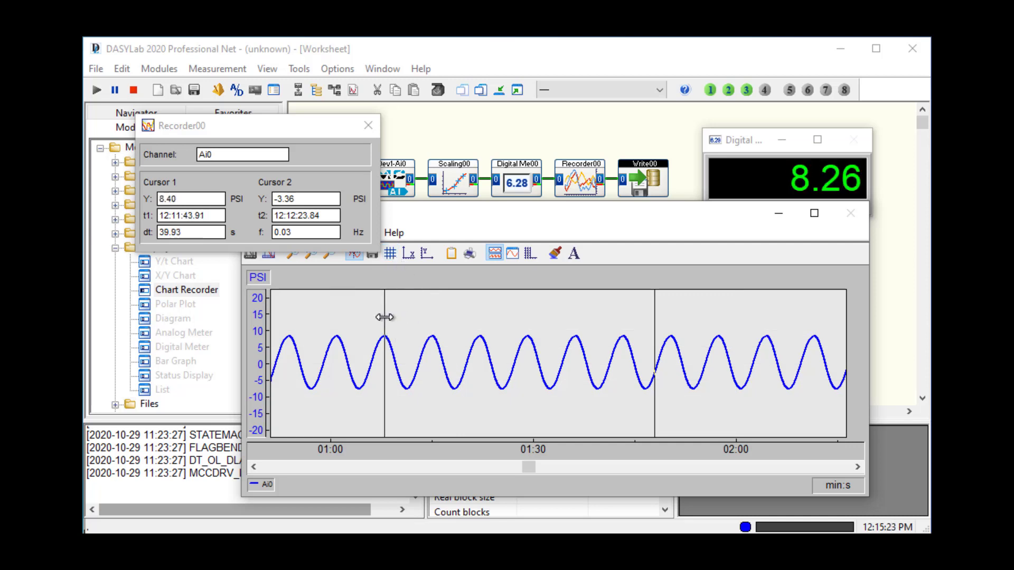
left_click_drag(655, 313, 432, 325)
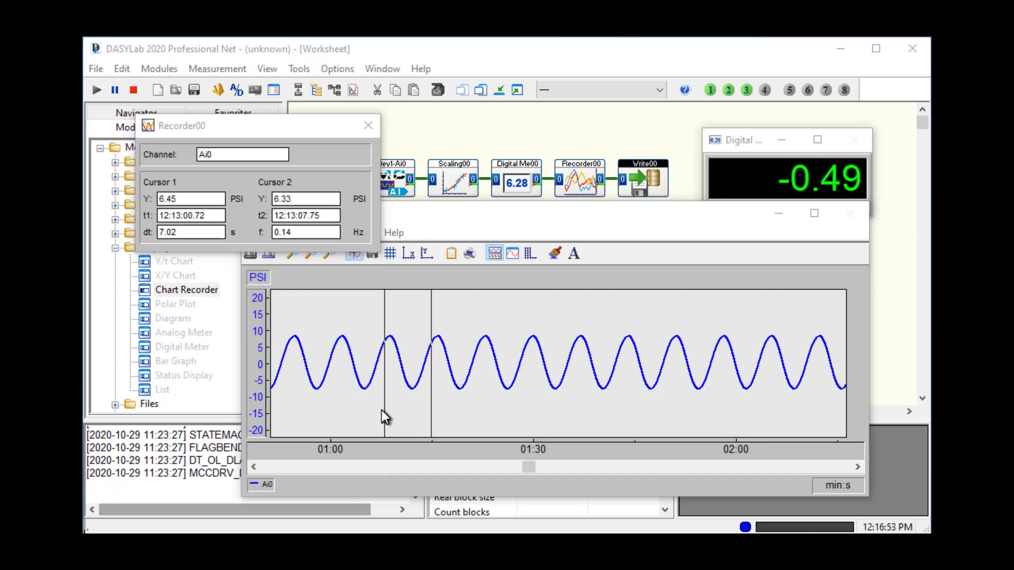
Turn on the Extended readout and Horizontal Cursor for the survey, and reposition the cursors about 12 s apart
left_click(149, 126)
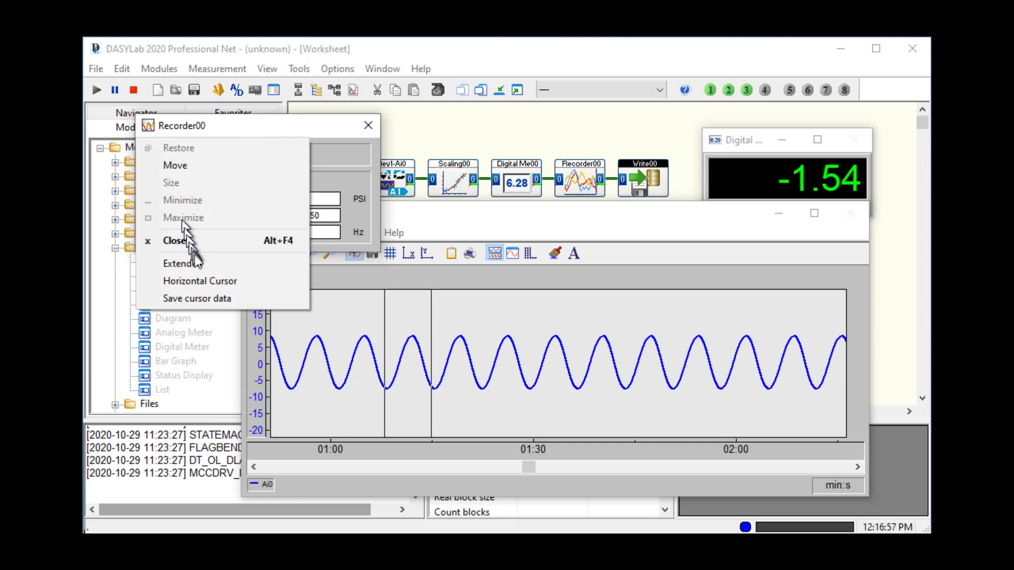
left_click(197, 265)
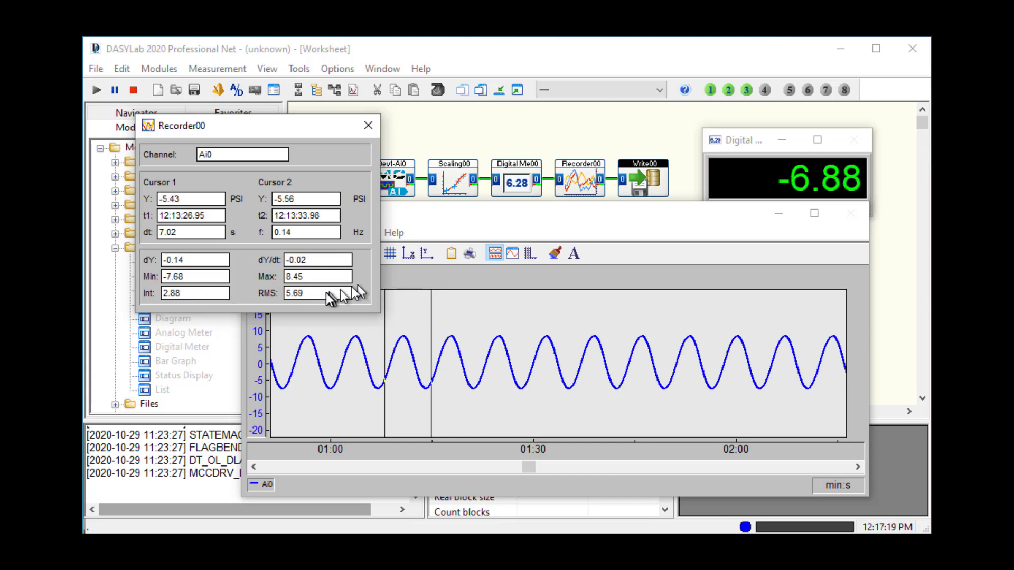
left_click(150, 127)
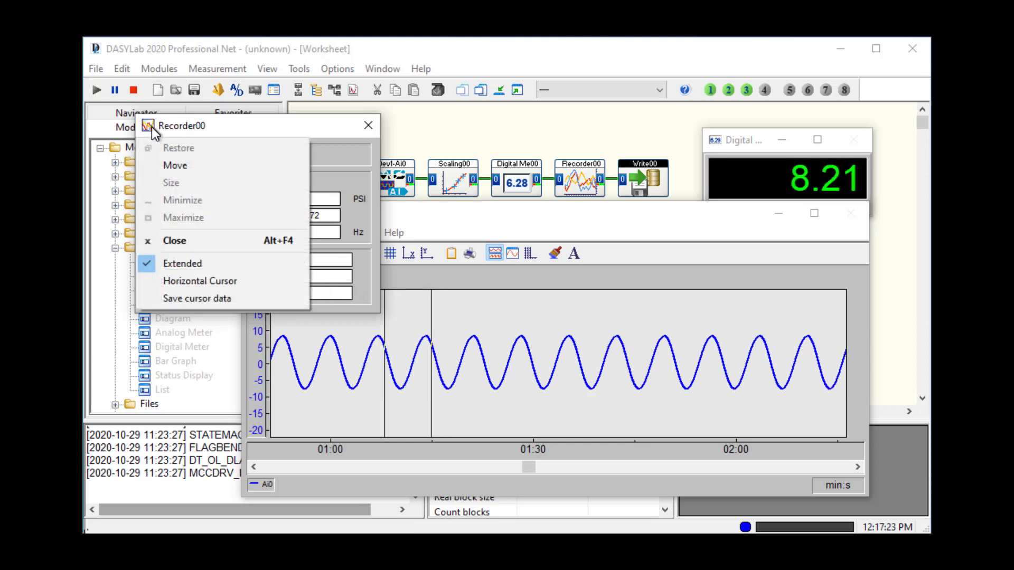
left_click(201, 283)
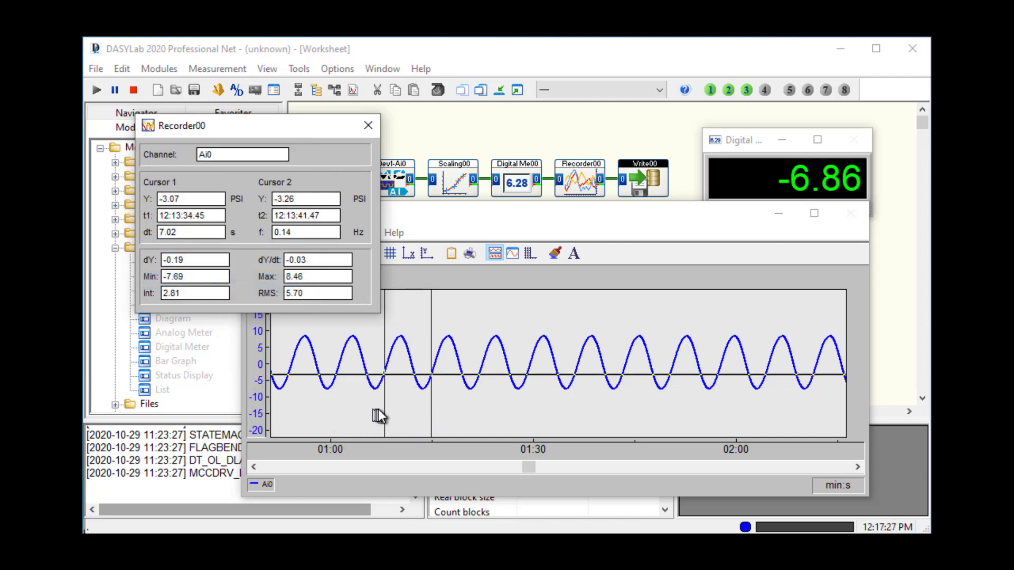
left_click_drag(379, 409, 511, 429)
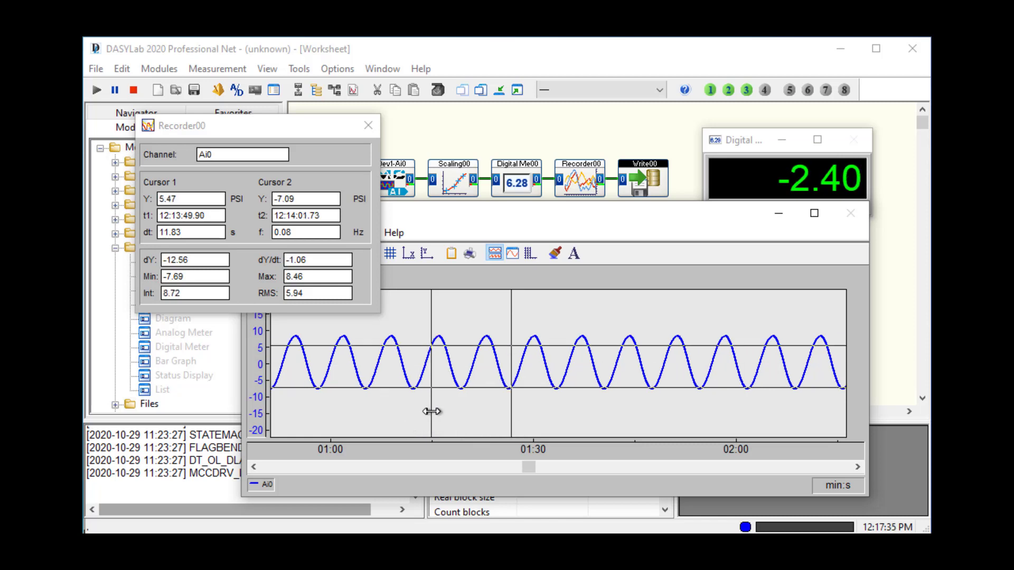
Set the survey cursors about 10.7 s apart and stop the measurement with the chart showing earlier data
left_click_drag(430, 410, 440, 411)
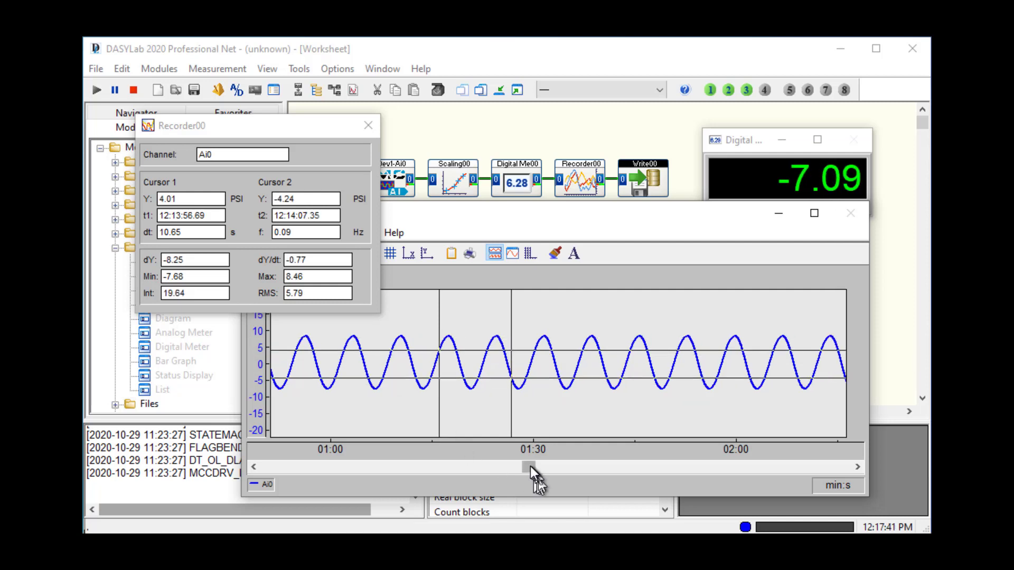
left_click_drag(529, 467, 310, 472)
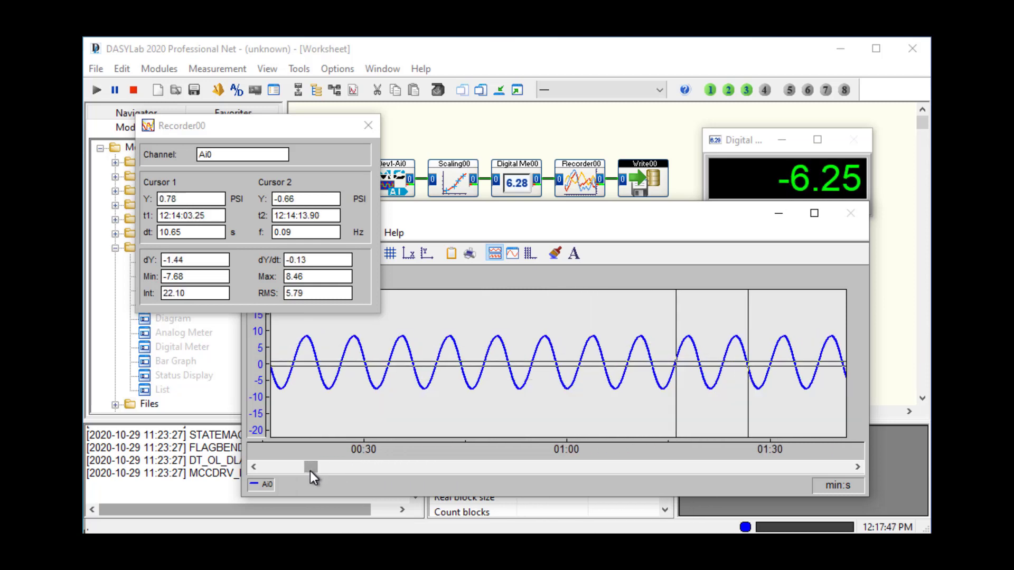
left_click(133, 90)
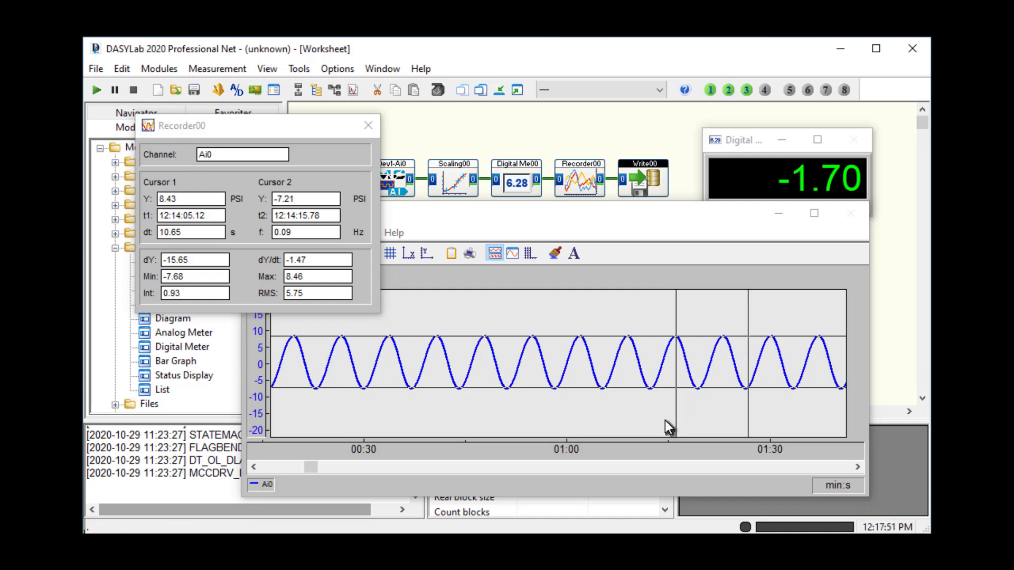
Place the survey cursors on a wave's peak and its following trough, about 3.3 s apart, and move the cursor readout clear of the recorder's menus
left_click_drag(675, 415, 485, 386)
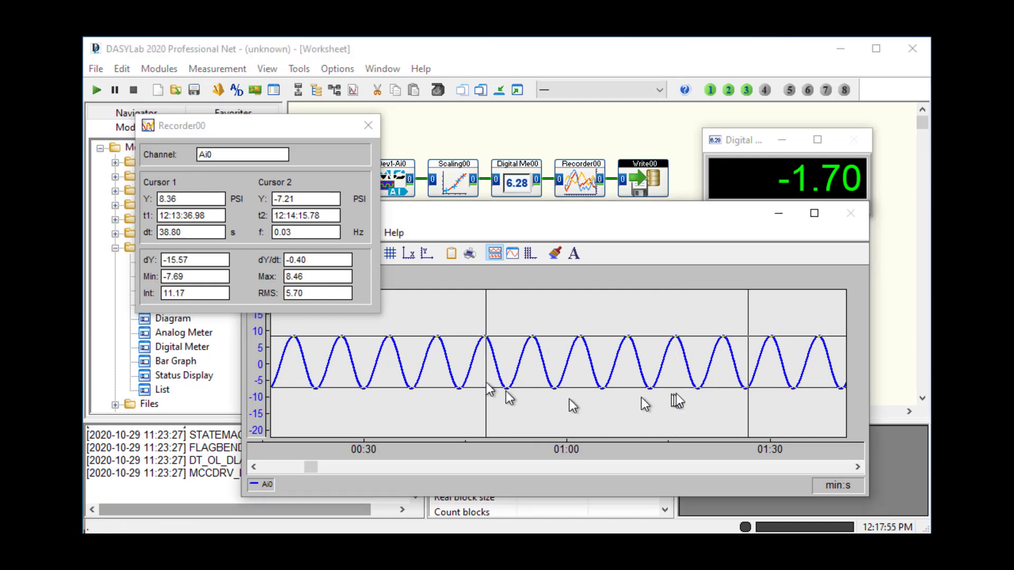
left_click_drag(748, 408, 507, 395)
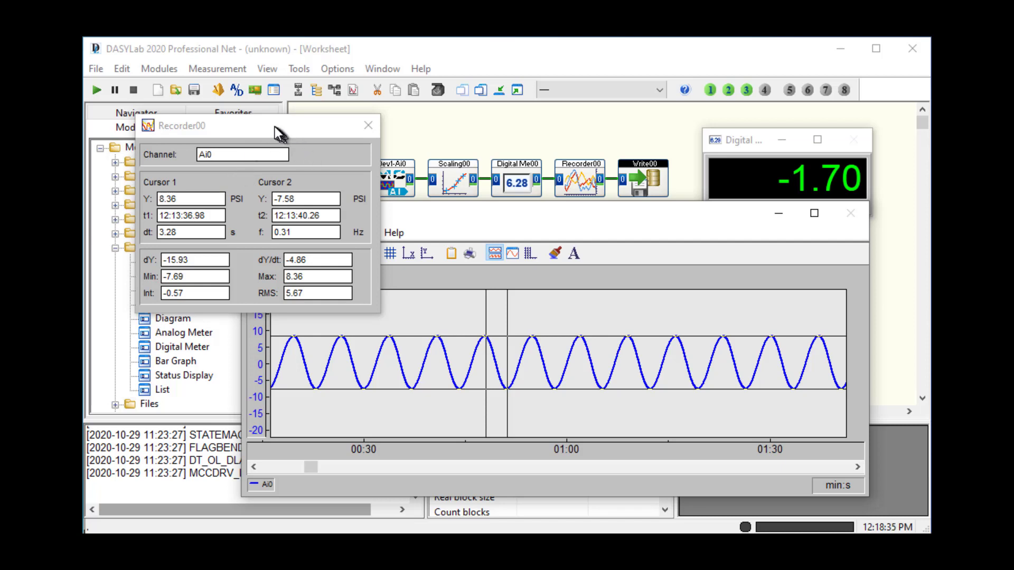
left_click_drag(274, 126, 774, 123)
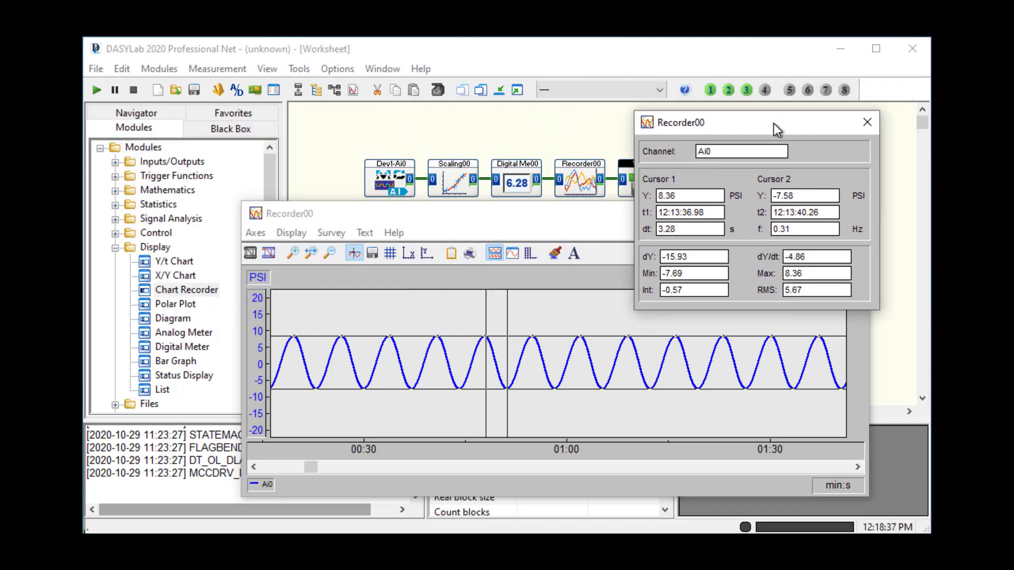
Configure the cursor data format to calculate the mean value and save data from all channels
left_click(331, 233)
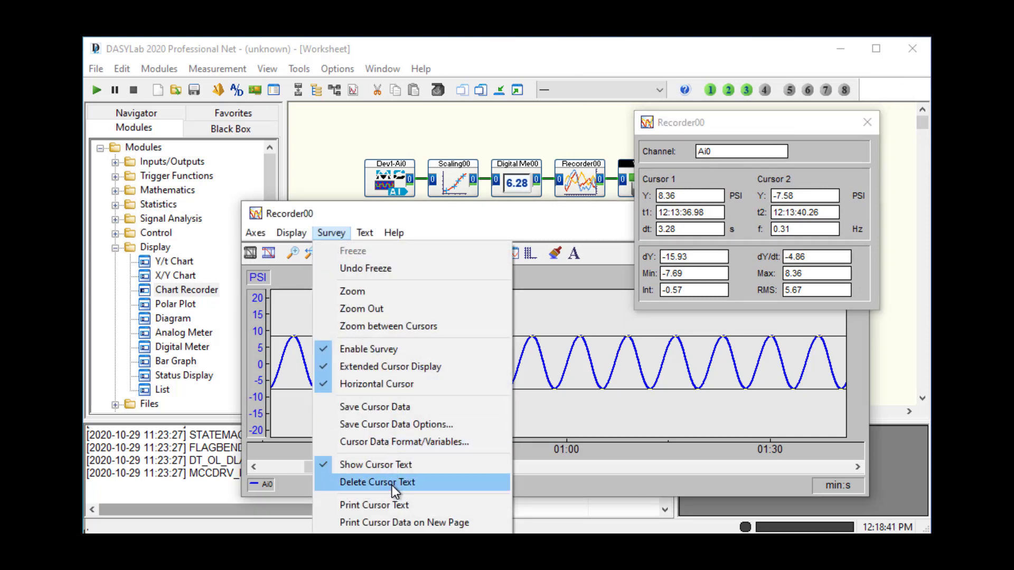
left_click(392, 444)
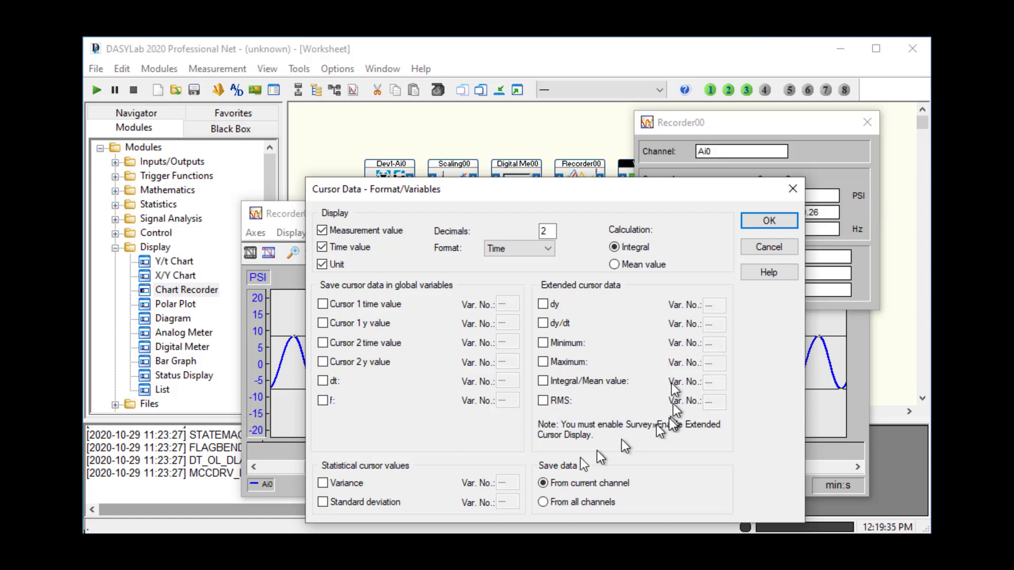
left_click(563, 502)
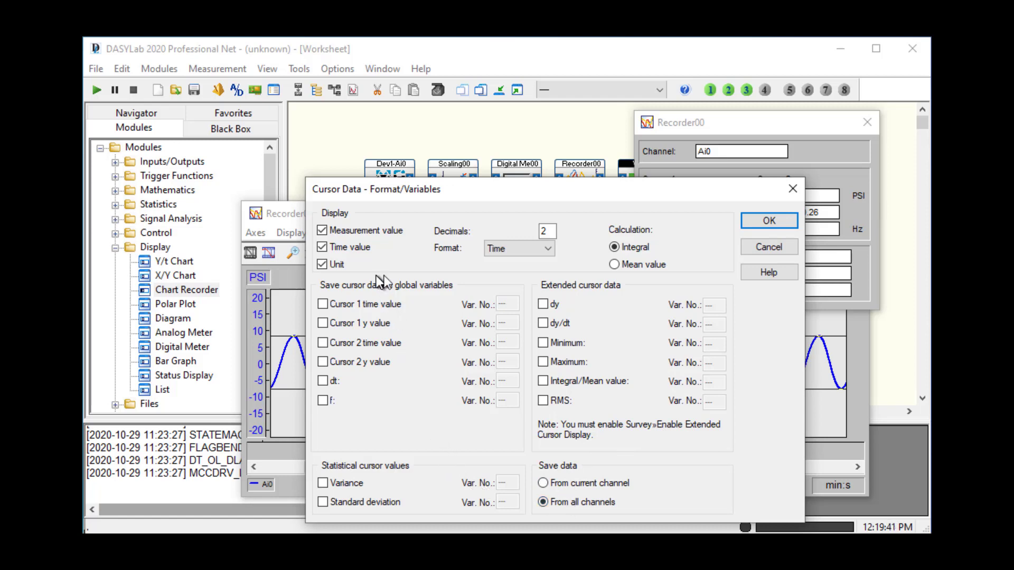
left_click(653, 267)
left_click(776, 220)
In the cursor data save options, try exercise1.ddf as the output file and decline replacing the existing file
left_click(341, 233)
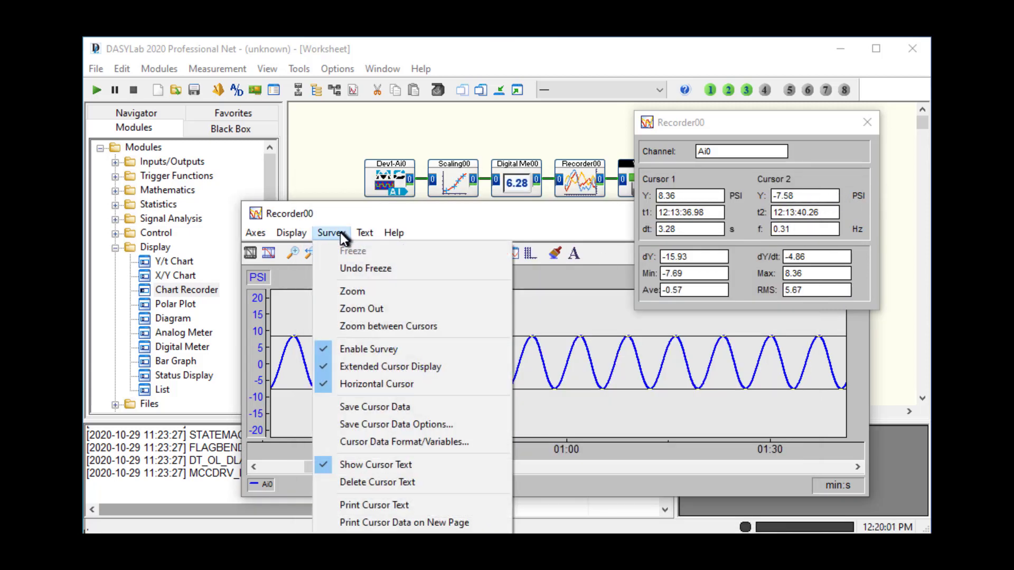
left_click(333, 423)
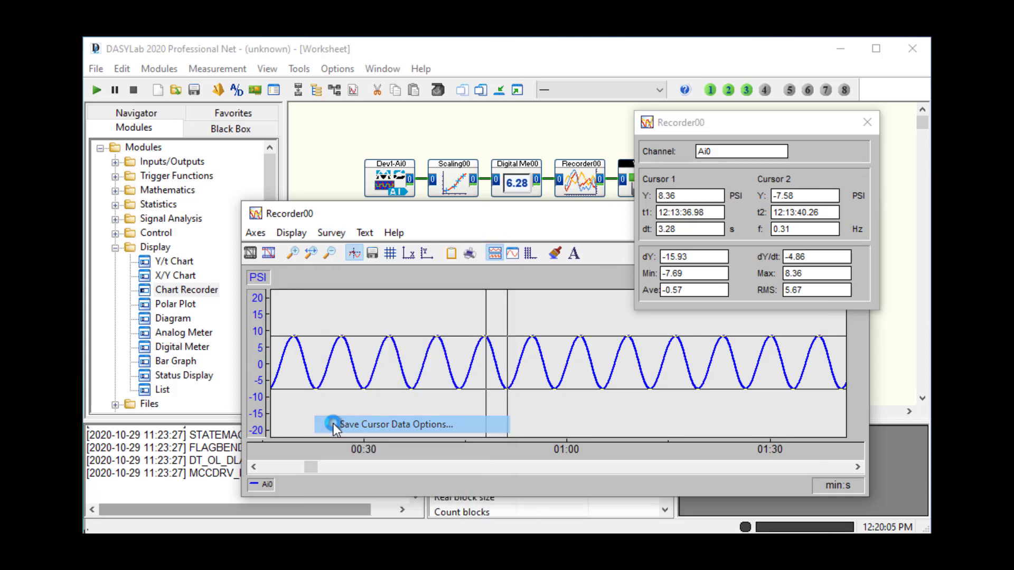
left_click_drag(452, 172, 381, 121)
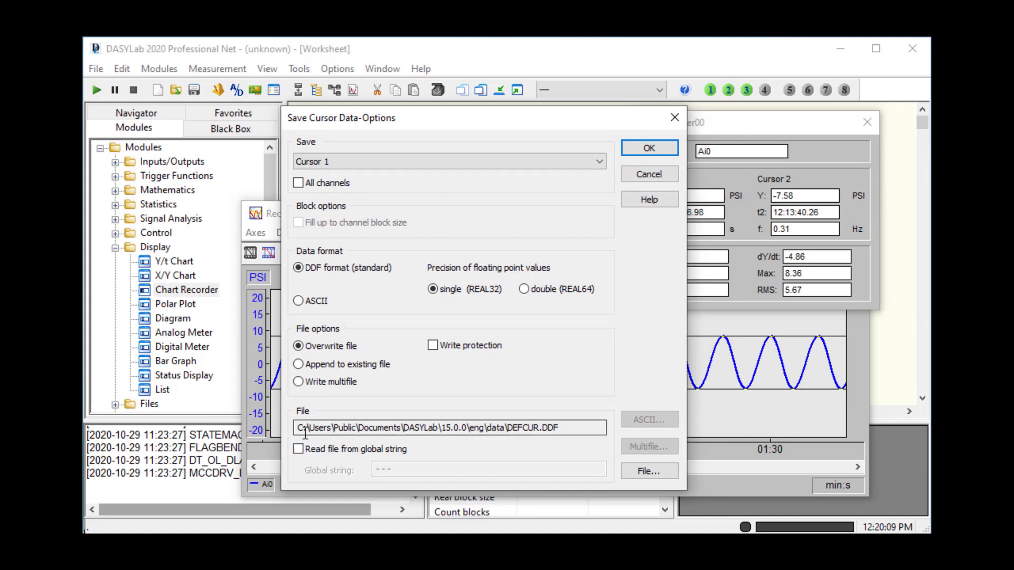
left_click(588, 427)
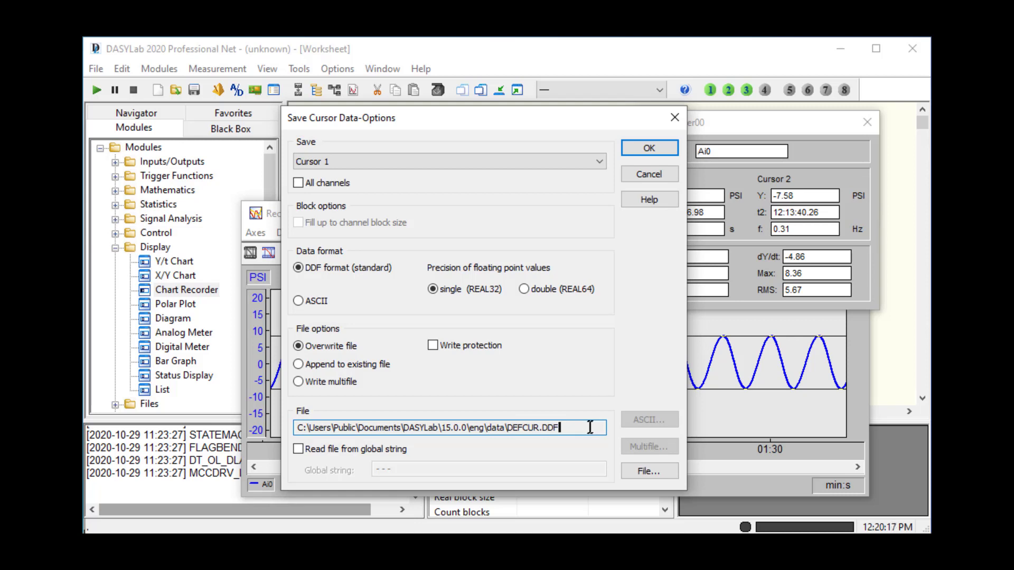
left_click(650, 469)
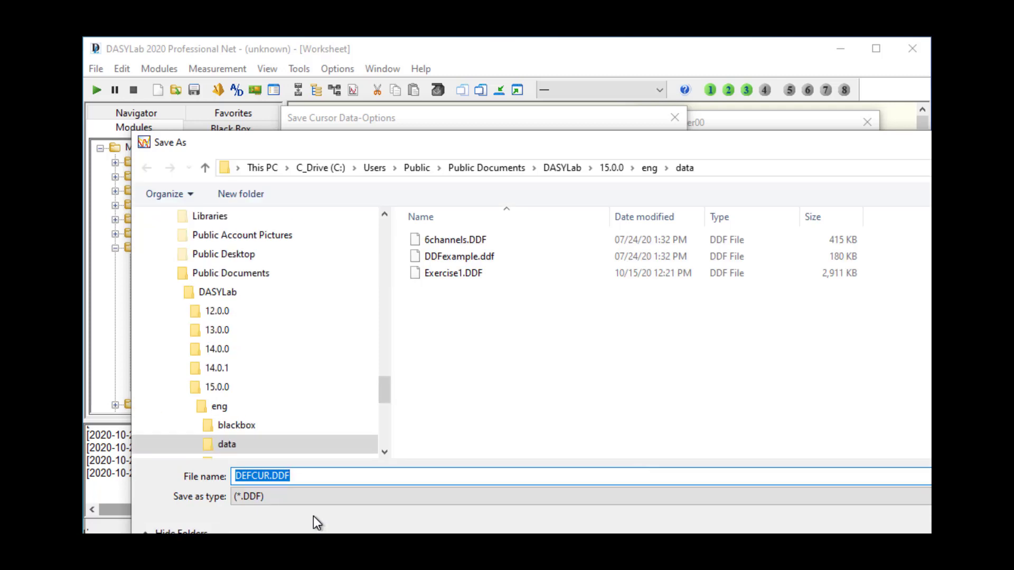
type("exercise1.")
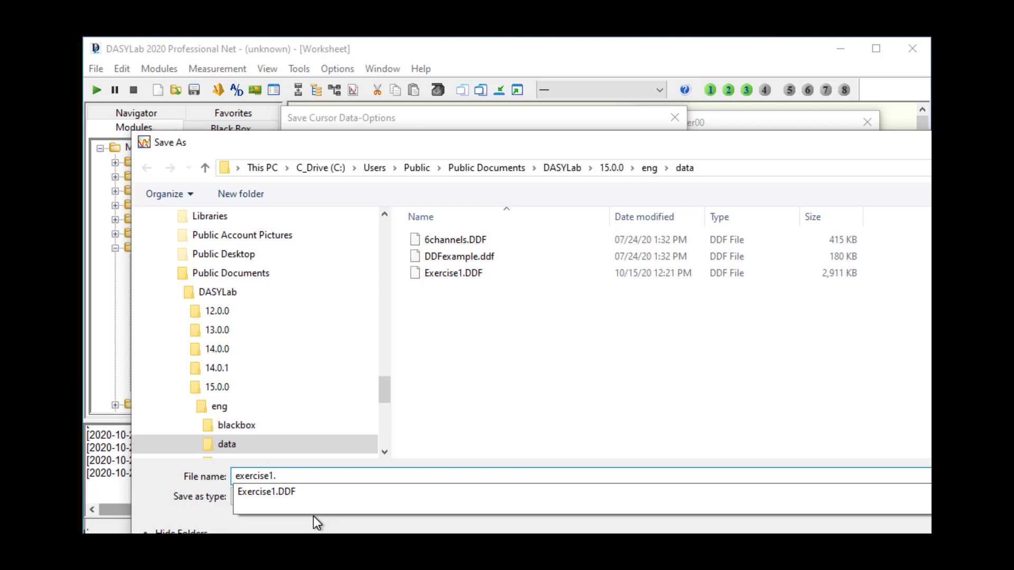
type("ddf")
key("Return")
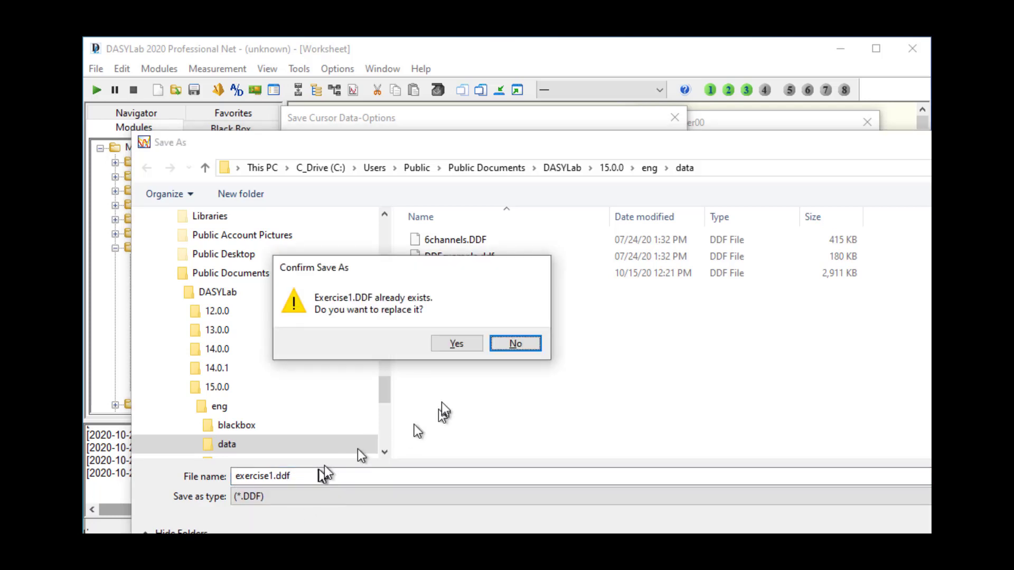
left_click(512, 346)
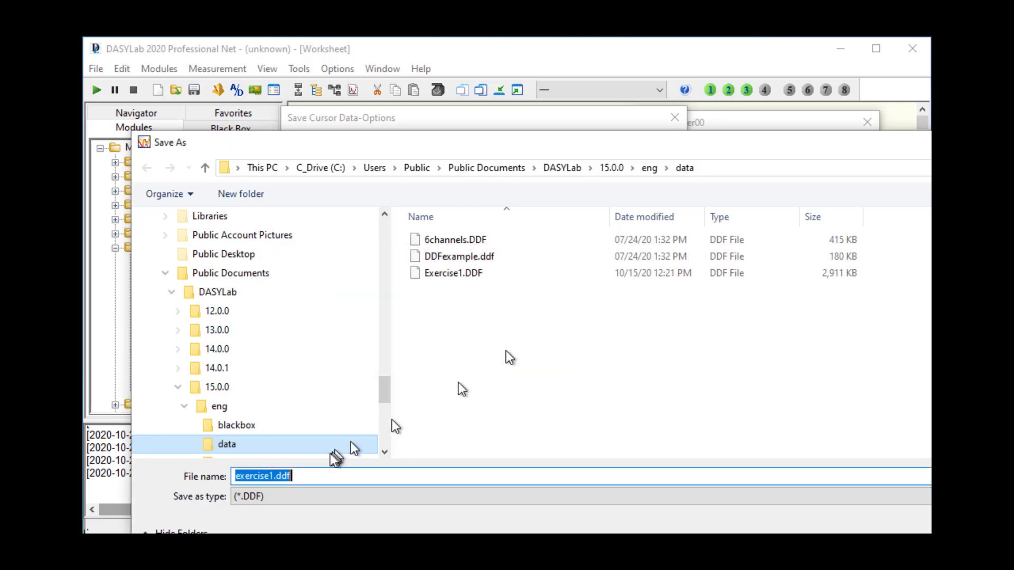
Name the cursor data file exercise1_cursor.ddf in the DASYLab data folder
left_click(271, 470)
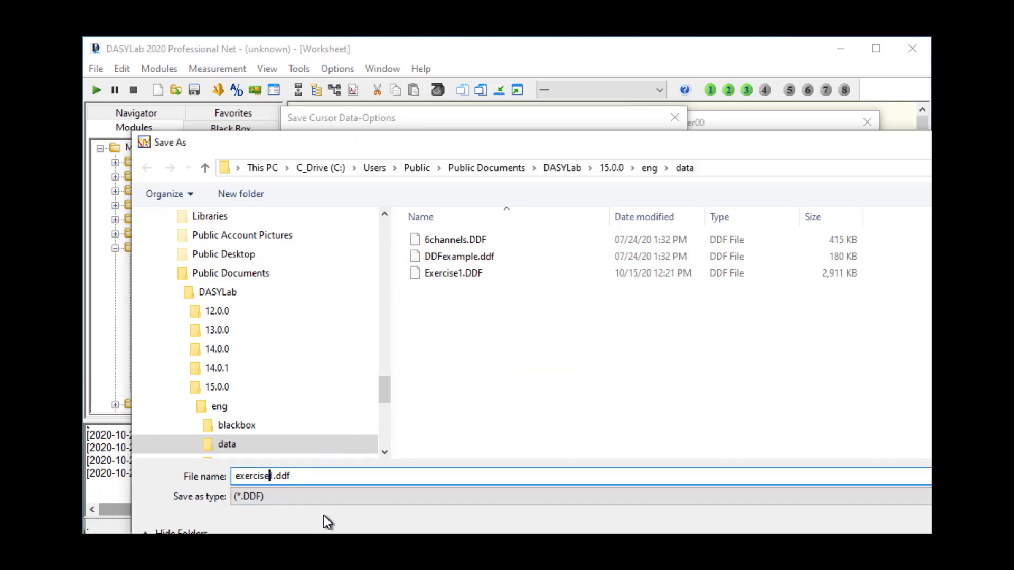
key("Right")
type("_cursor")
key("Return")
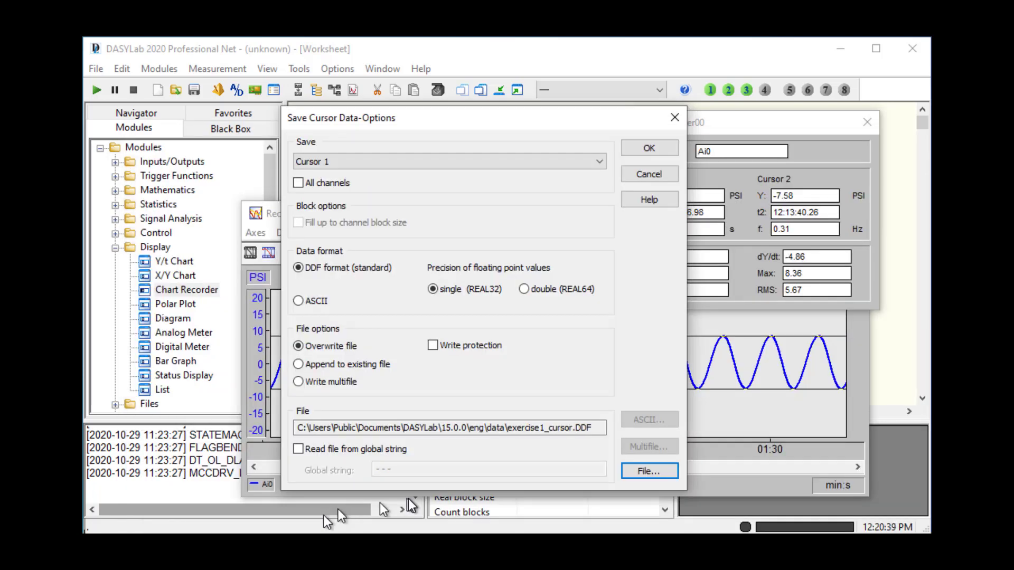
Switch the cursor data file's format to ASCII
left_click(299, 301)
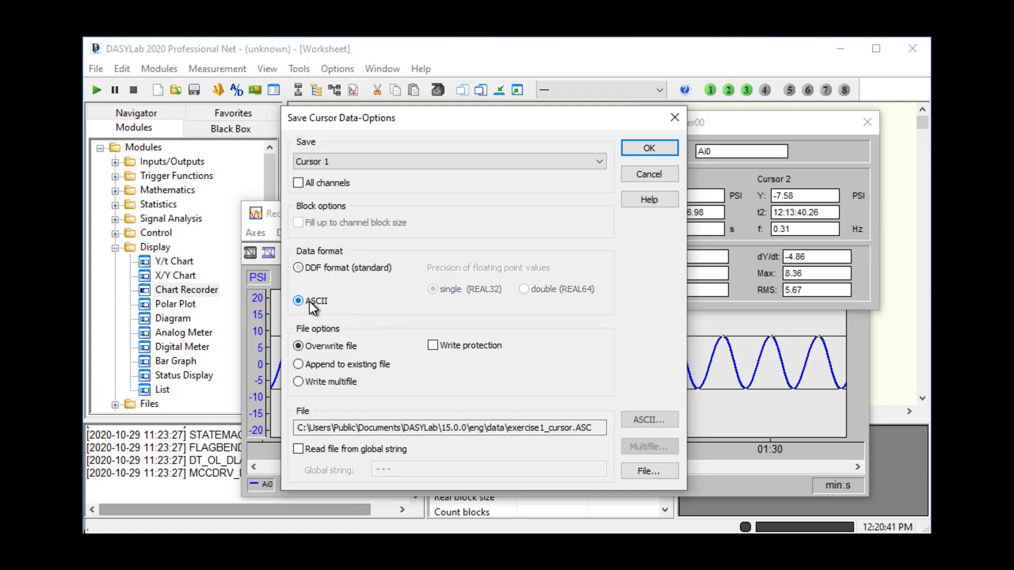
left_click(595, 428)
left_click(542, 426)
type("1")
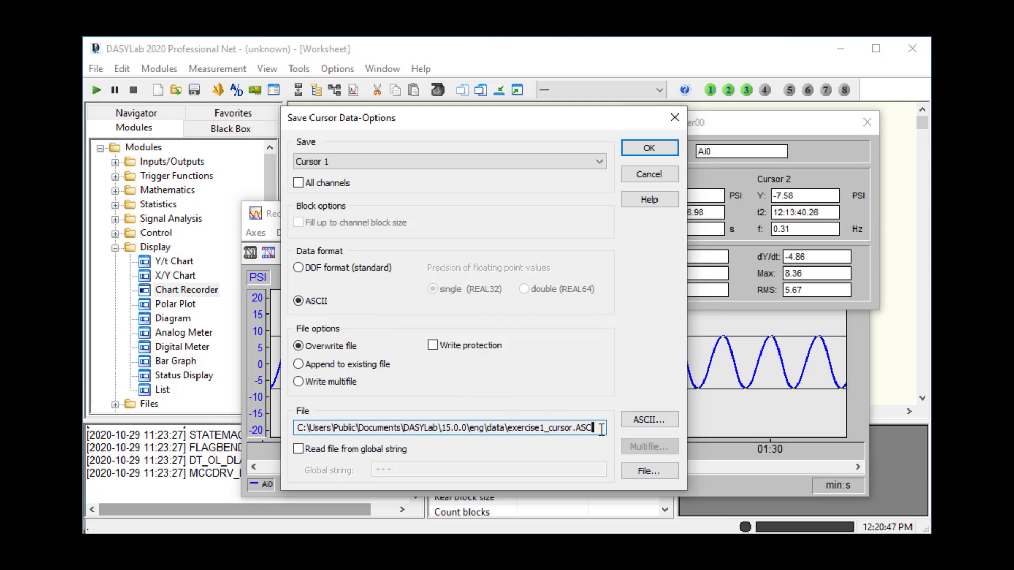
Set the ASCII column separator to Tab, keep the Measurement time[hh:mm:ss] format, and accept the save options
left_click(646, 422)
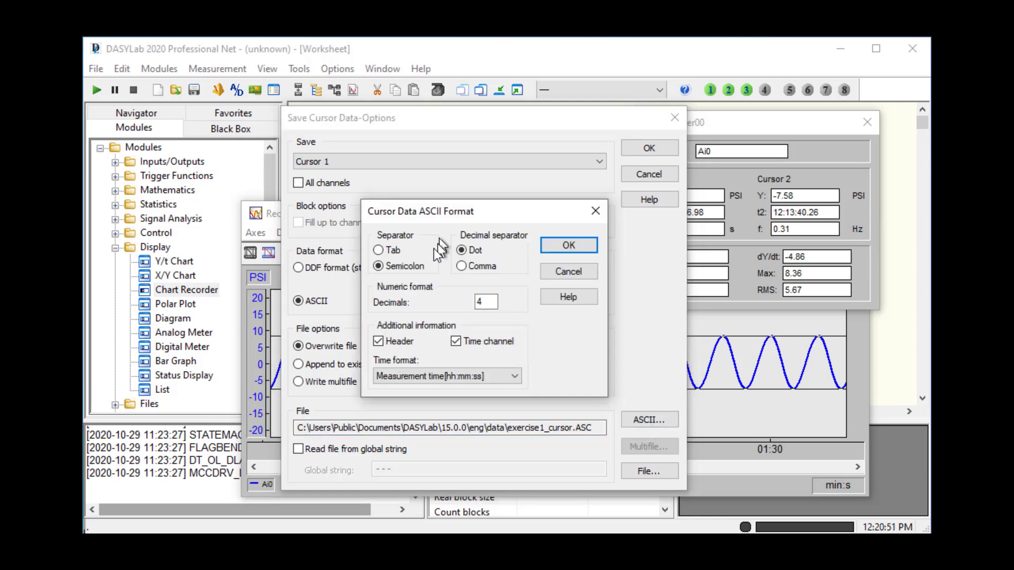
left_click(384, 250)
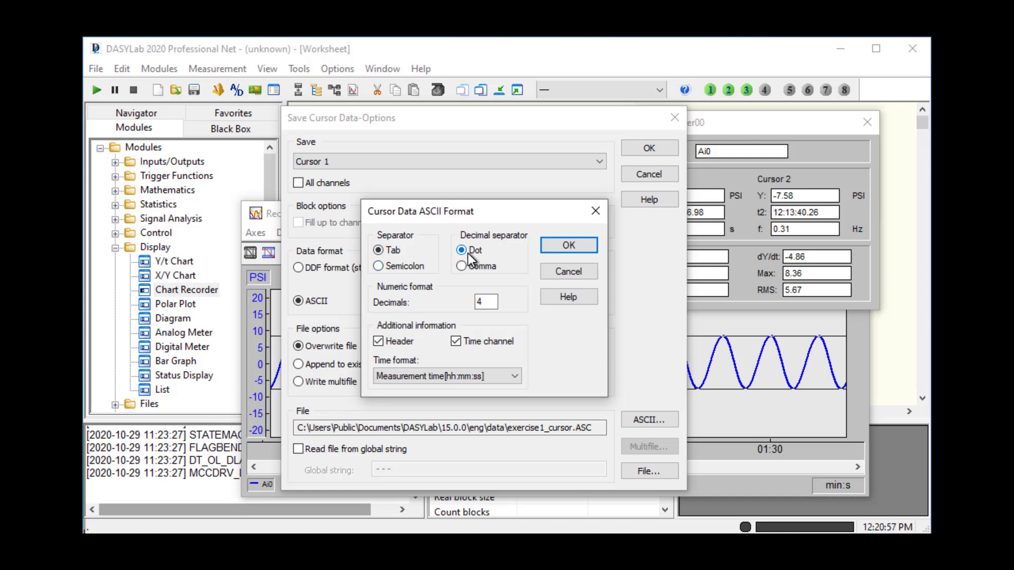
left_click(475, 376)
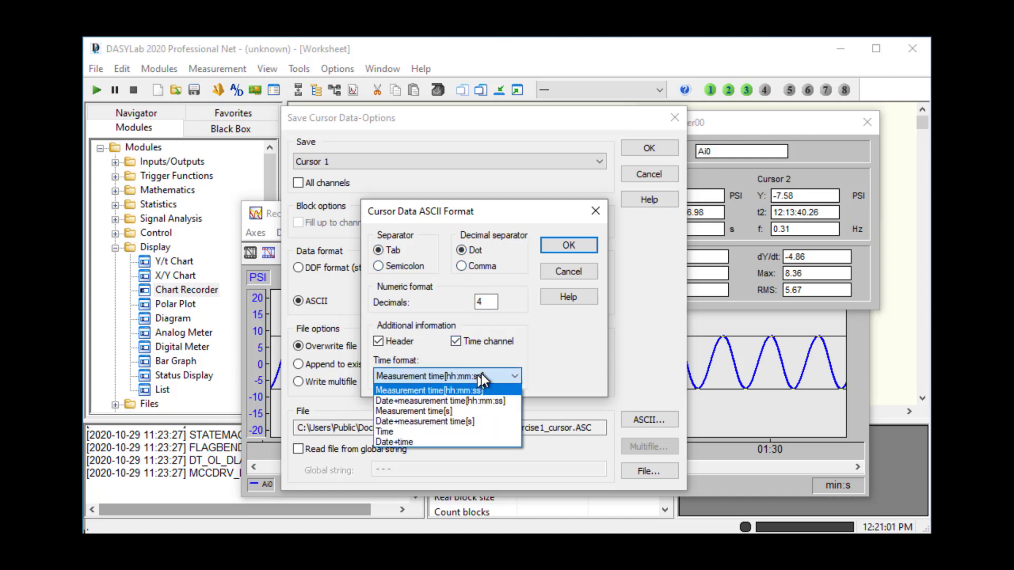
left_click(515, 376)
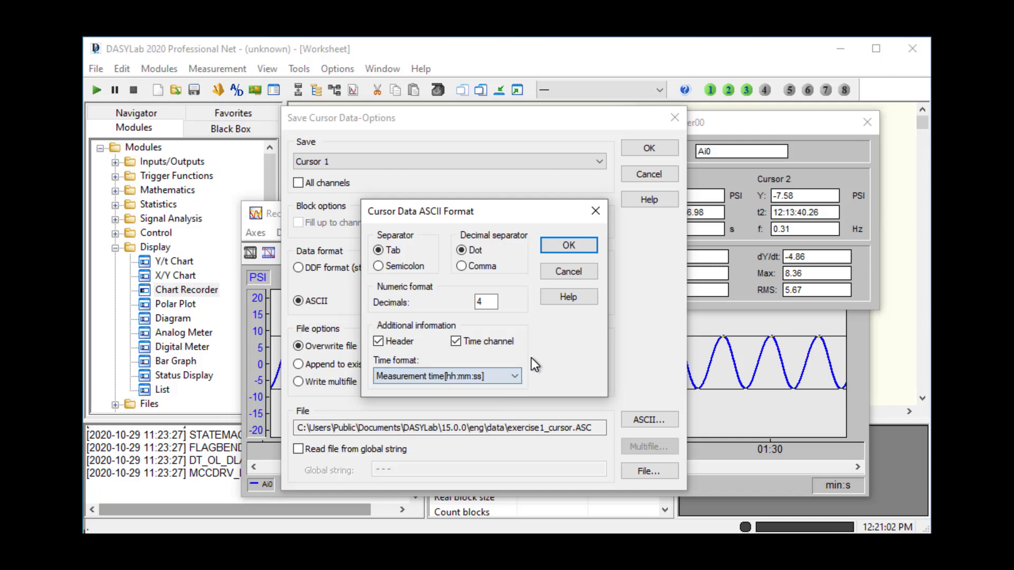
left_click(554, 245)
left_click(648, 149)
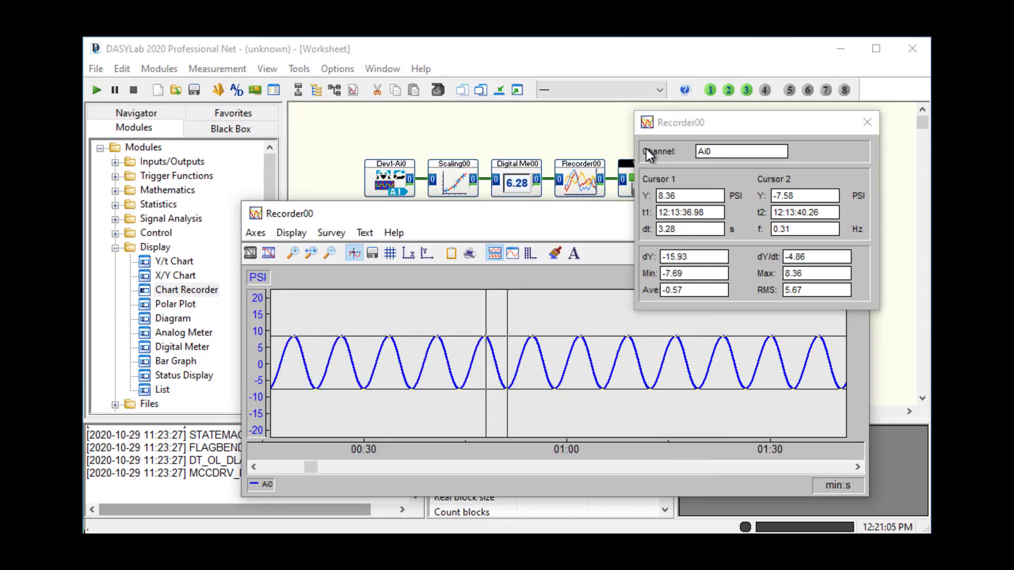
Save the cursor data and show the DASYLab data folder in File Explorer
left_click(330, 234)
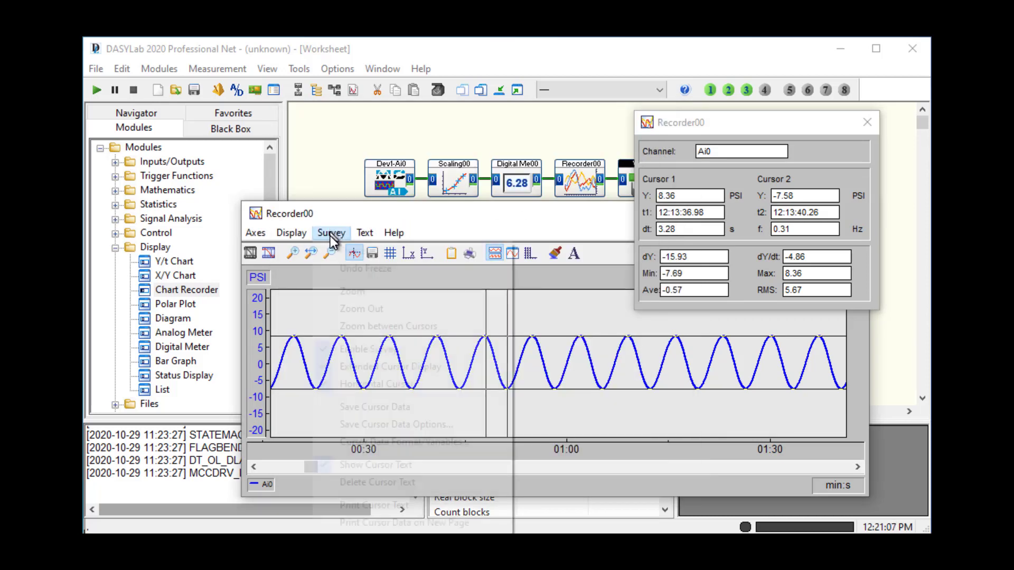
left_click(357, 404)
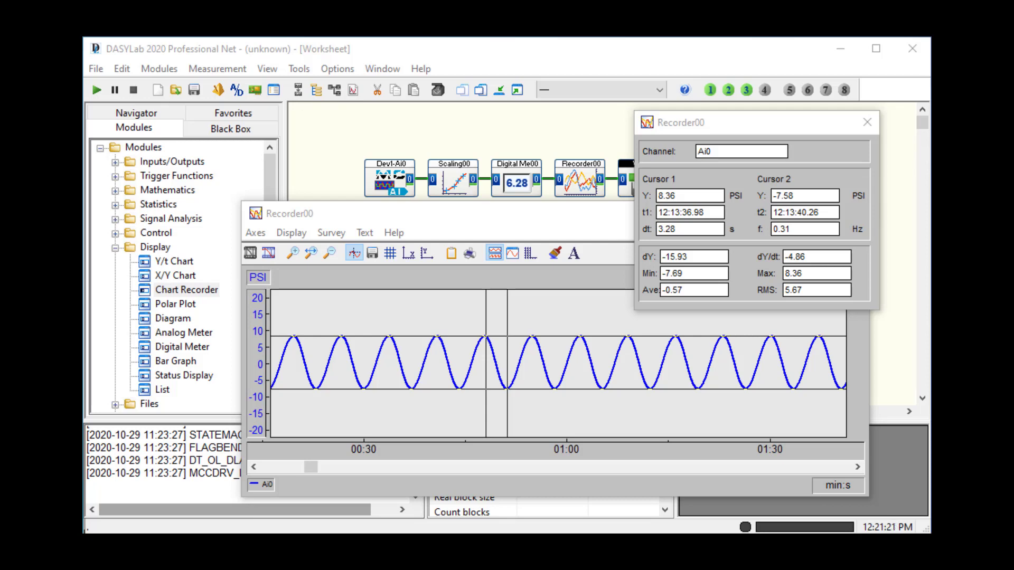
left_click_drag(418, 136, 492, 163)
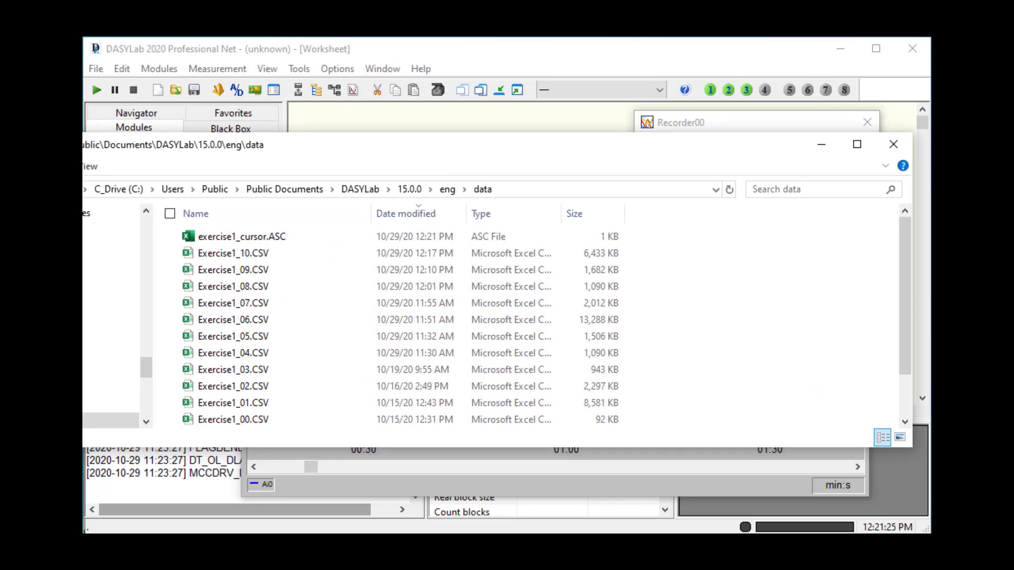
mouse_move(83, 280)
left_mouse_down()
mouse_move(165, 276)
mouse_move(84, 276)
left_mouse_up()
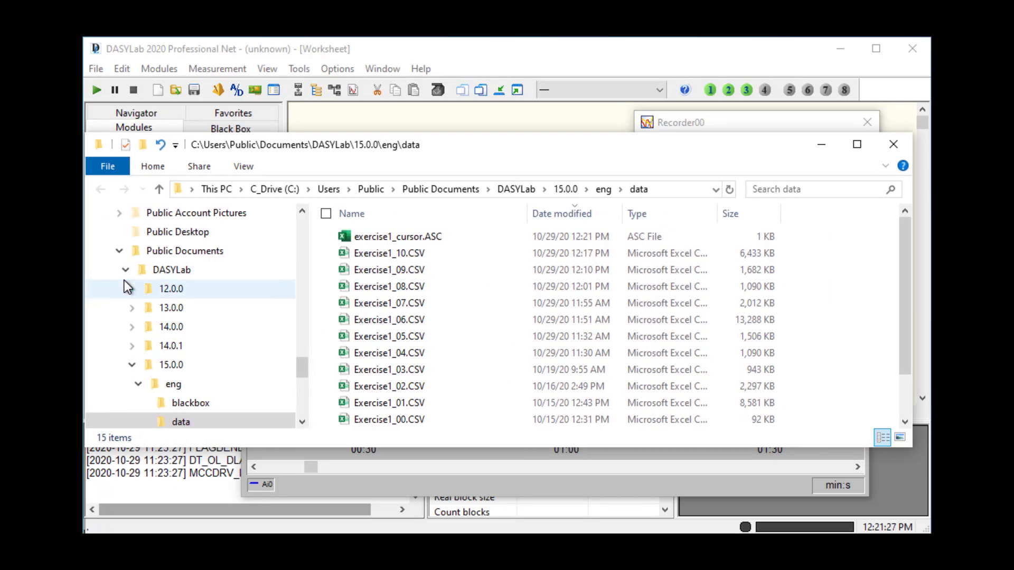
Open exercise1_cursor.ASC in TextPad and highlight the saved Ai0 value to check it
left_click(441, 240)
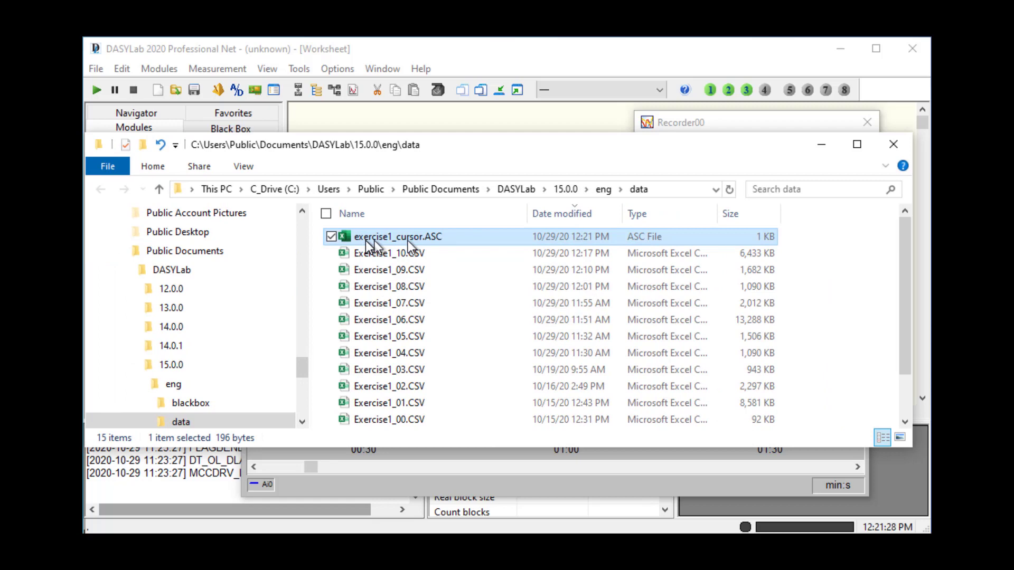
right_click(365, 240)
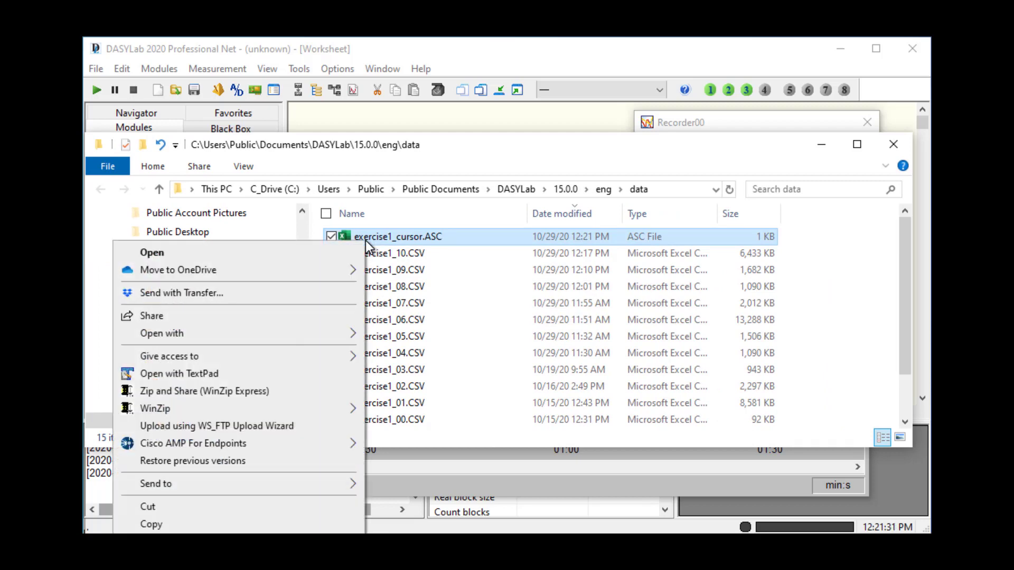
left_click(232, 376)
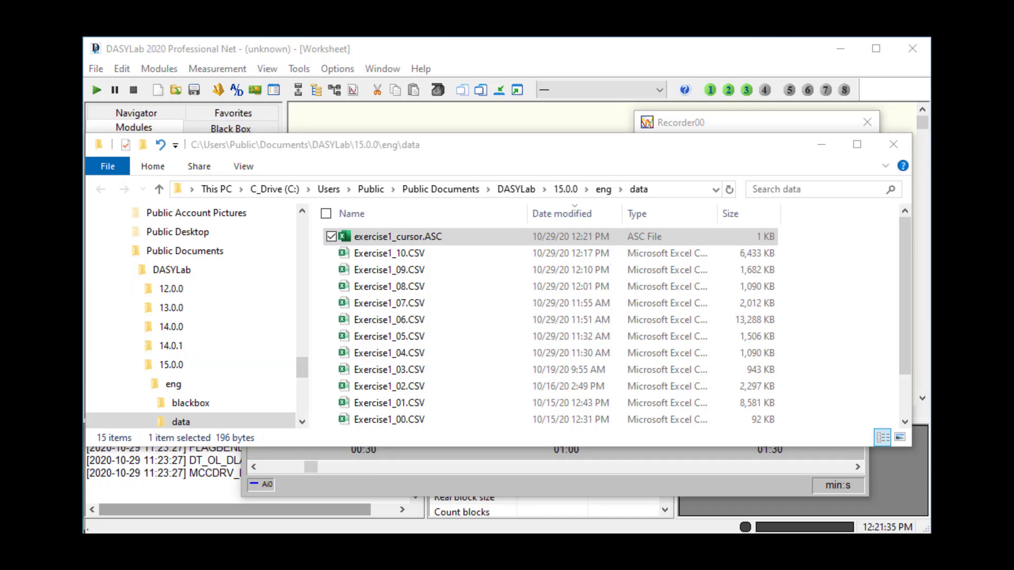
left_click_drag(175, 127, 242, 91)
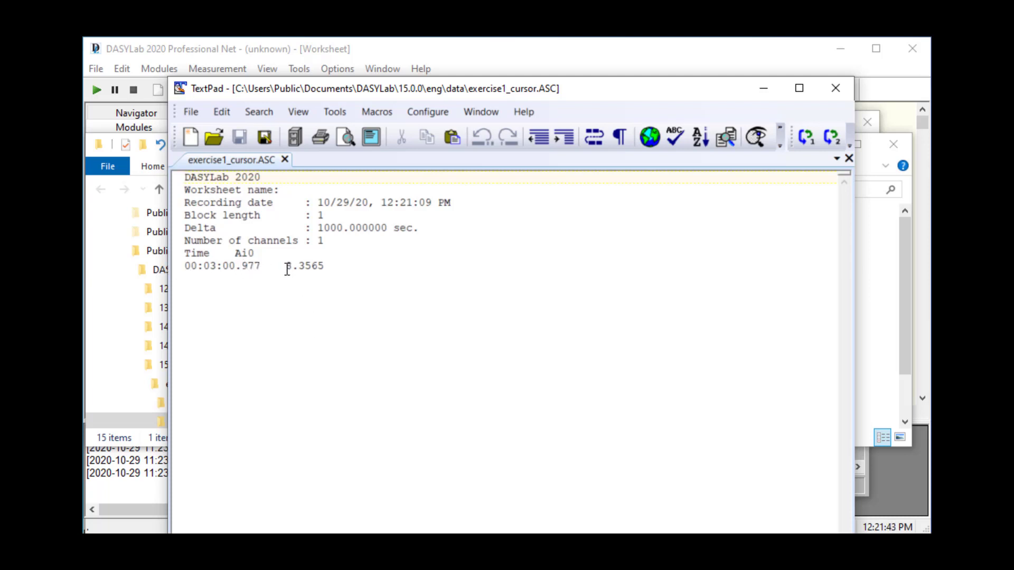
left_click_drag(286, 269, 341, 271)
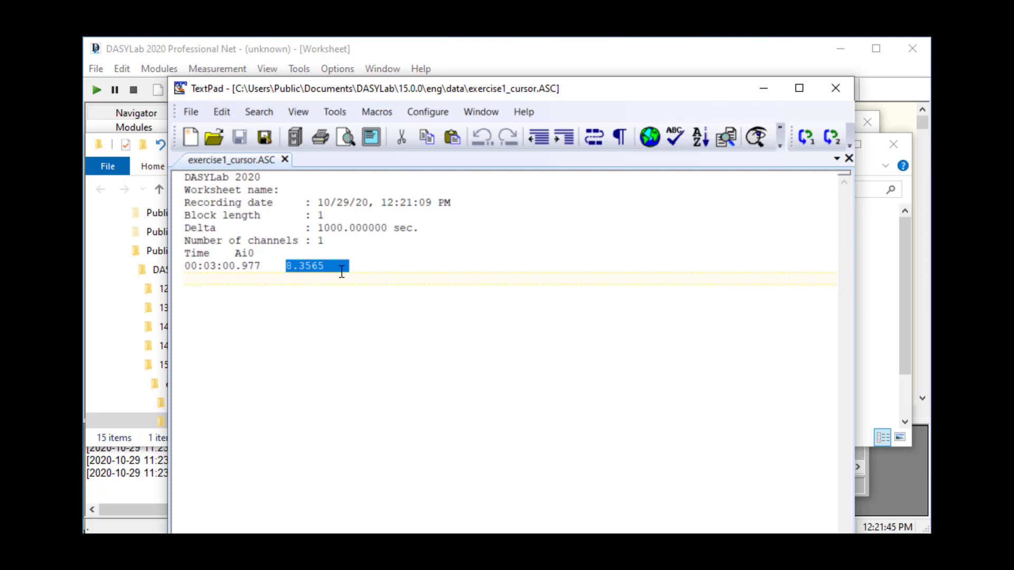
Return to DASYLab and set the recorder's cursor data to save all data between cursor 1+2 for all channels
left_click(756, 89)
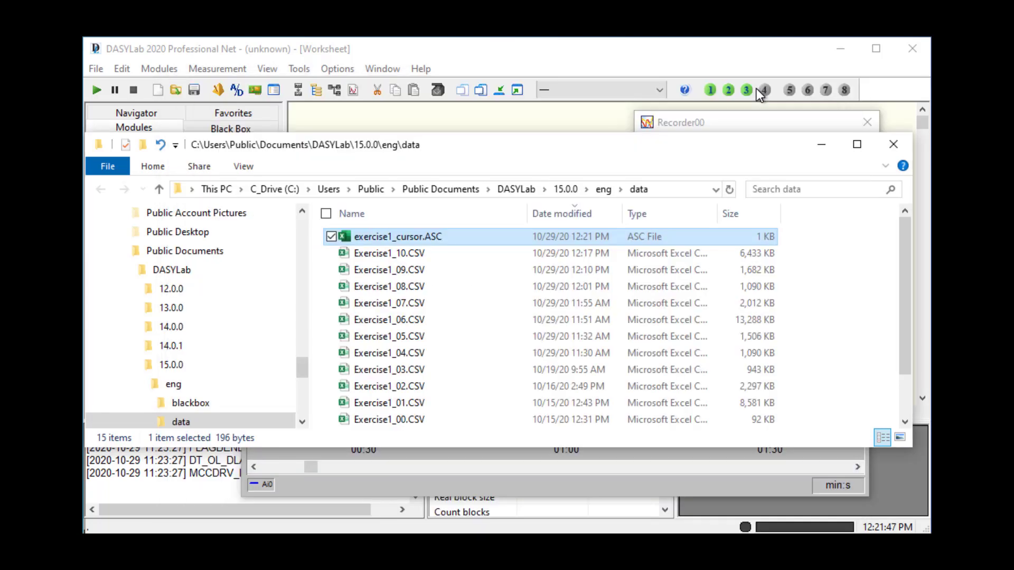
left_click(820, 151)
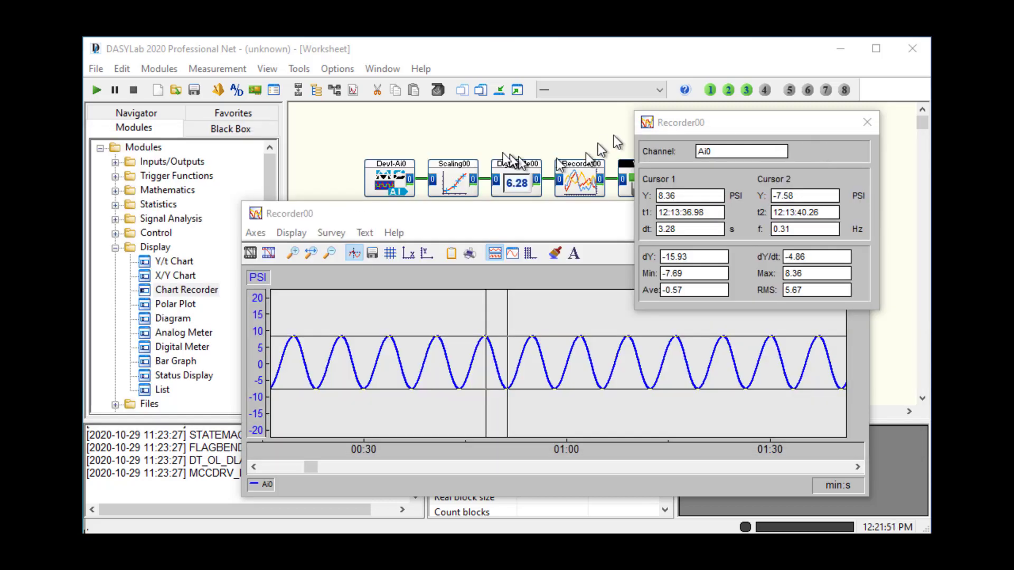
left_click(329, 232)
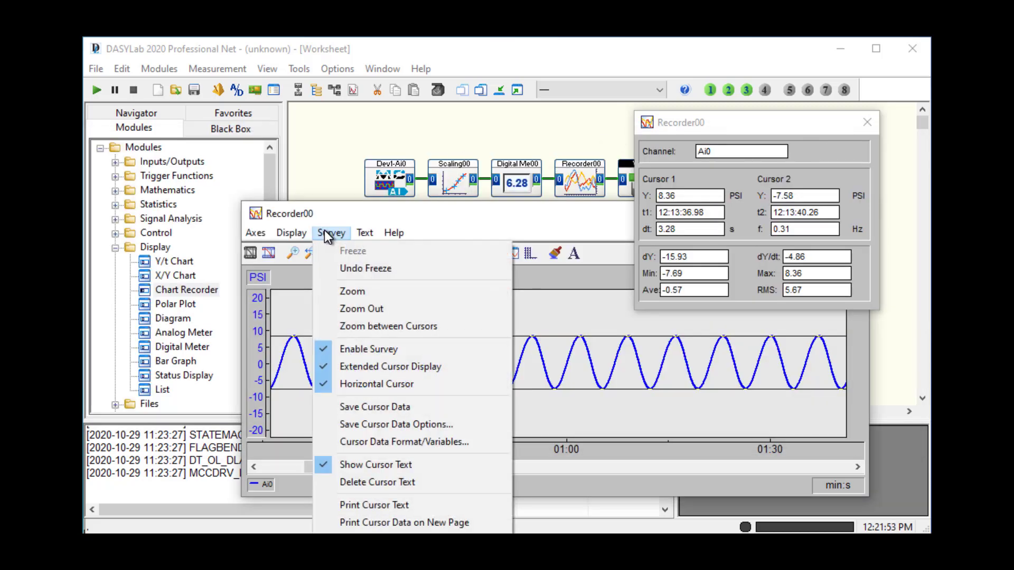
left_click(396, 426)
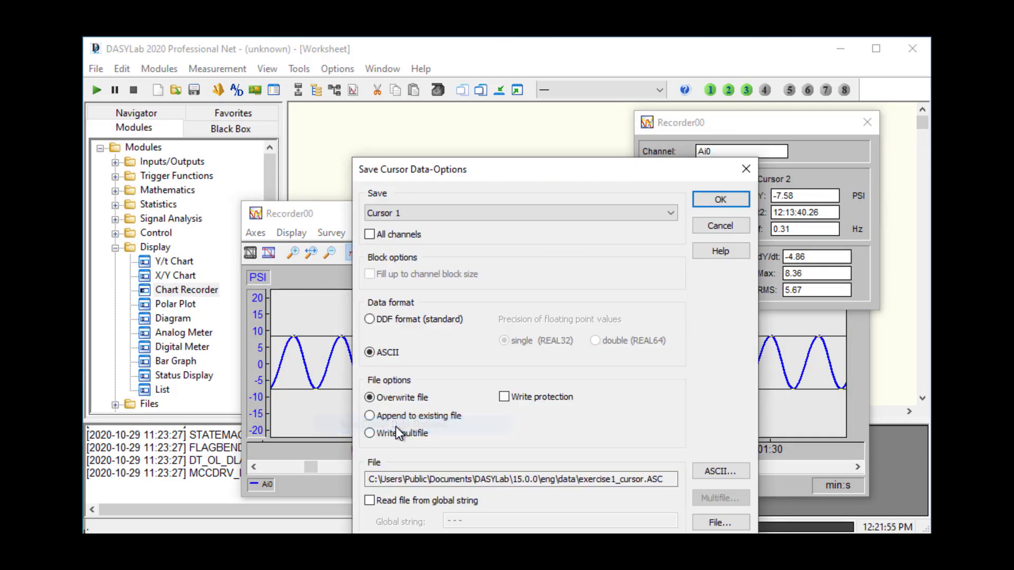
left_click(448, 213)
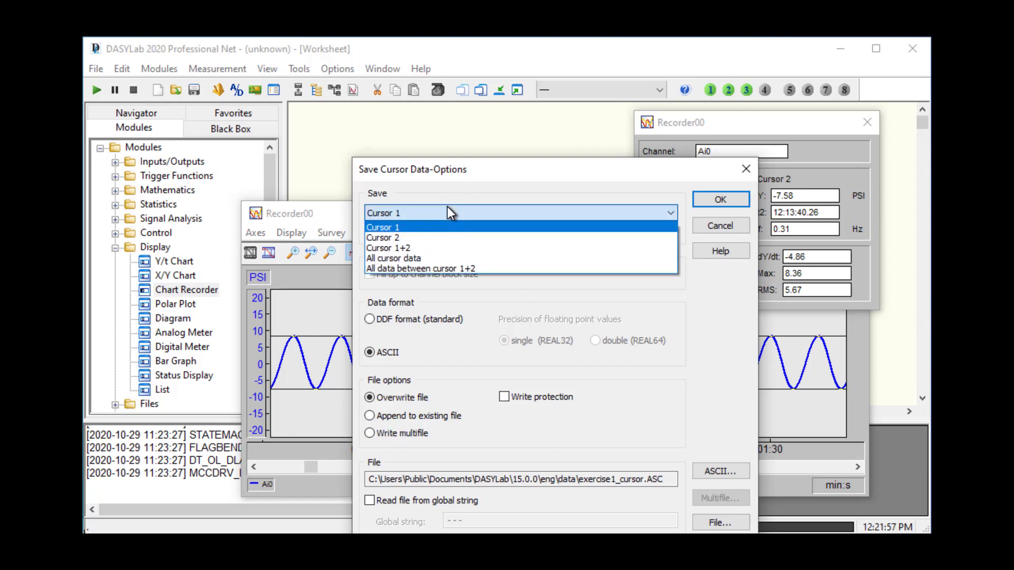
left_click(404, 268)
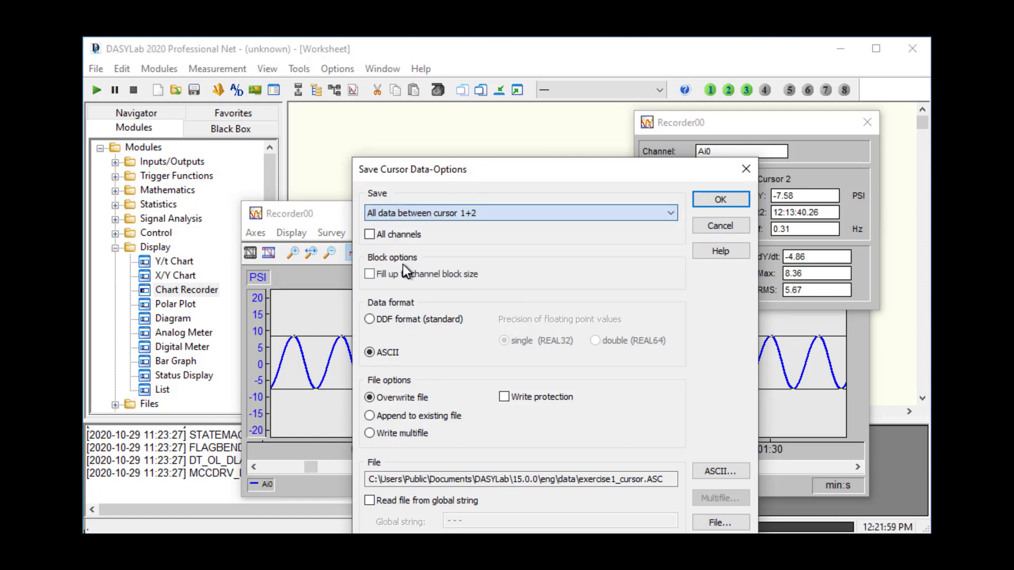
left_click(380, 234)
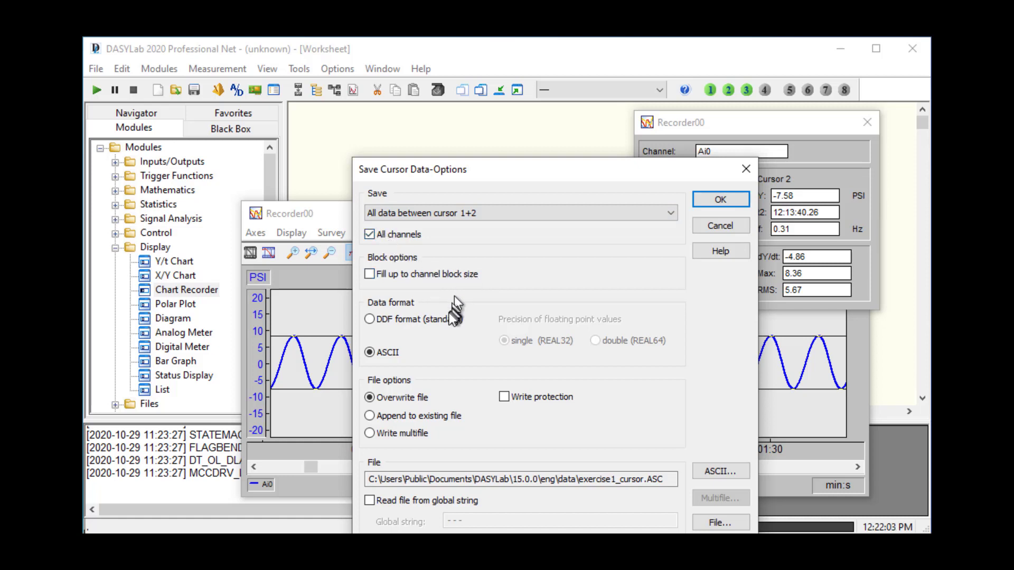
left_click(719, 200)
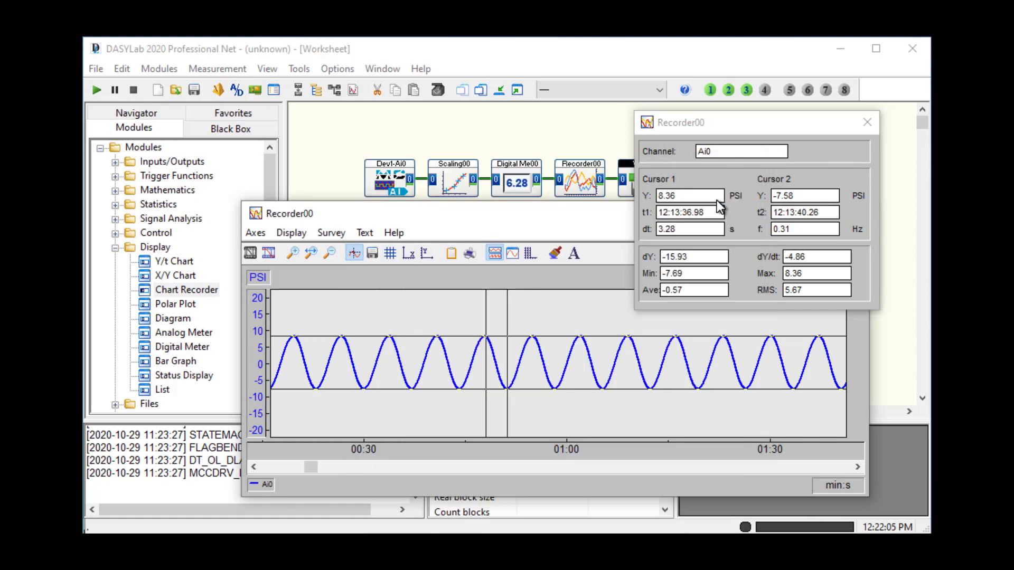
Save the cursor data, switch to TextPad and reload the updated exercise1_cursor.ASC
left_click(330, 233)
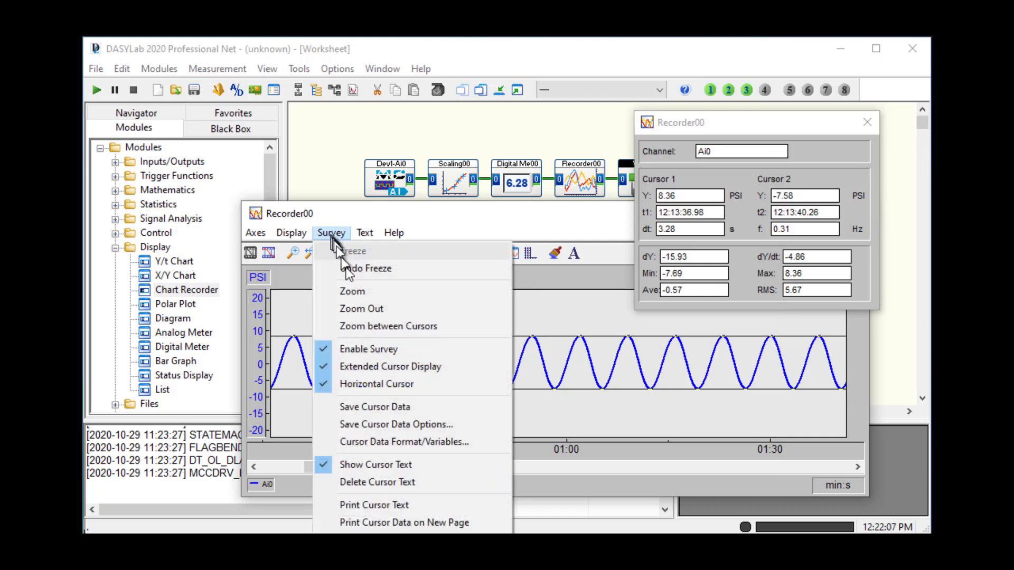
left_click(385, 406)
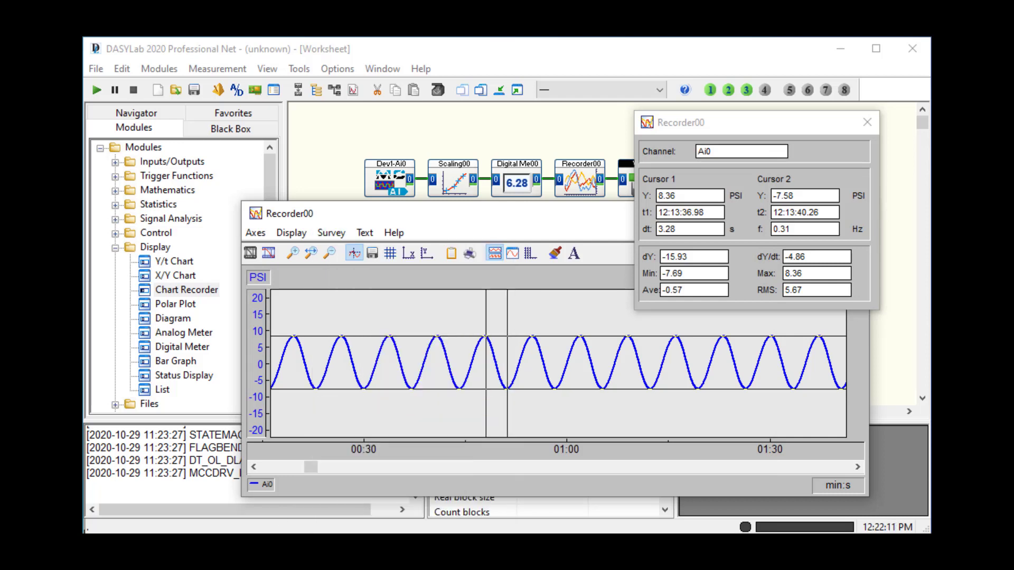
key("alt+Tab")
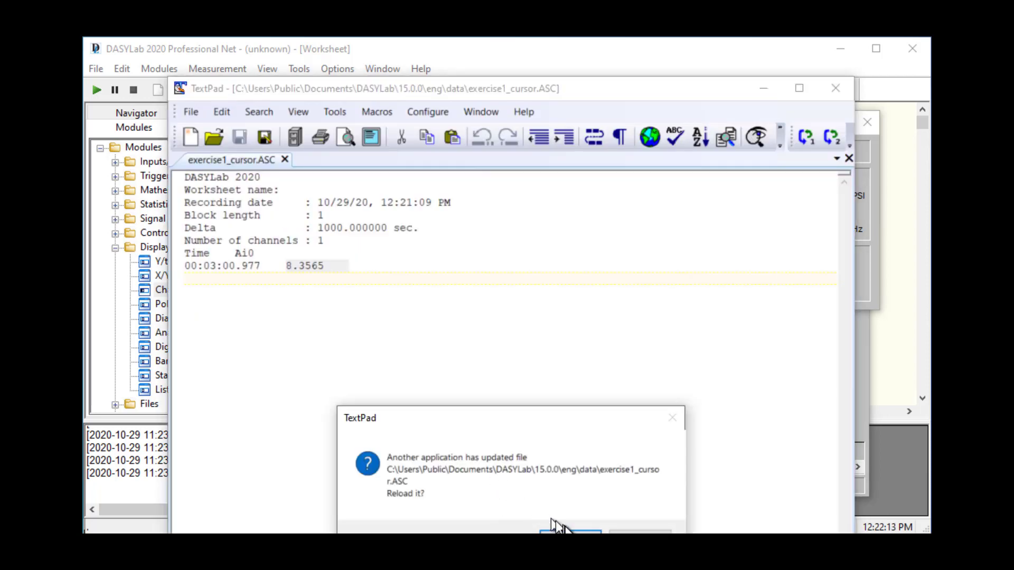
left_click(571, 530)
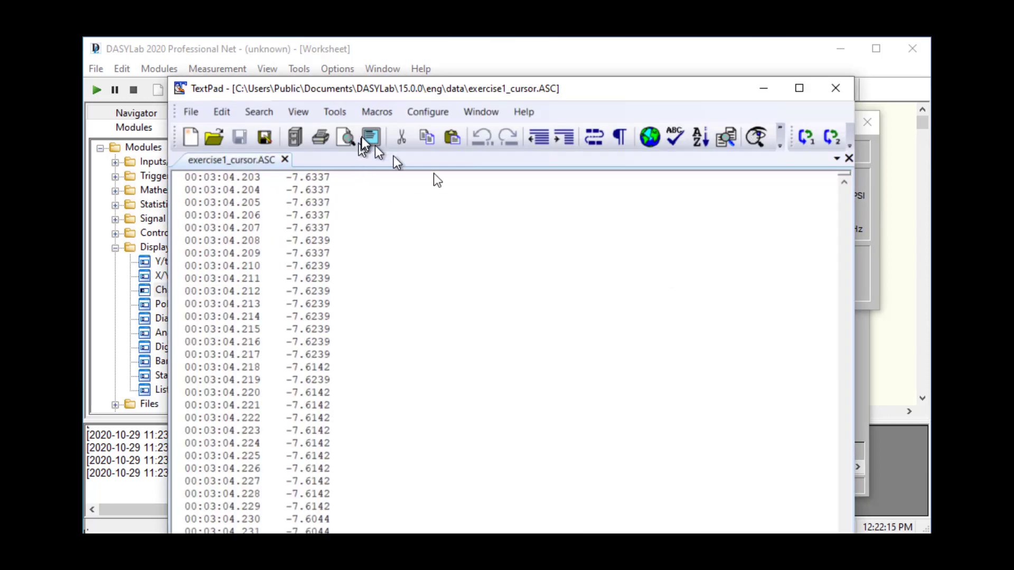
Examine the saved time and Ai0 rows in exercise1_cursor.ASC from the first data row to the last
scroll(844, 227, "up", 18)
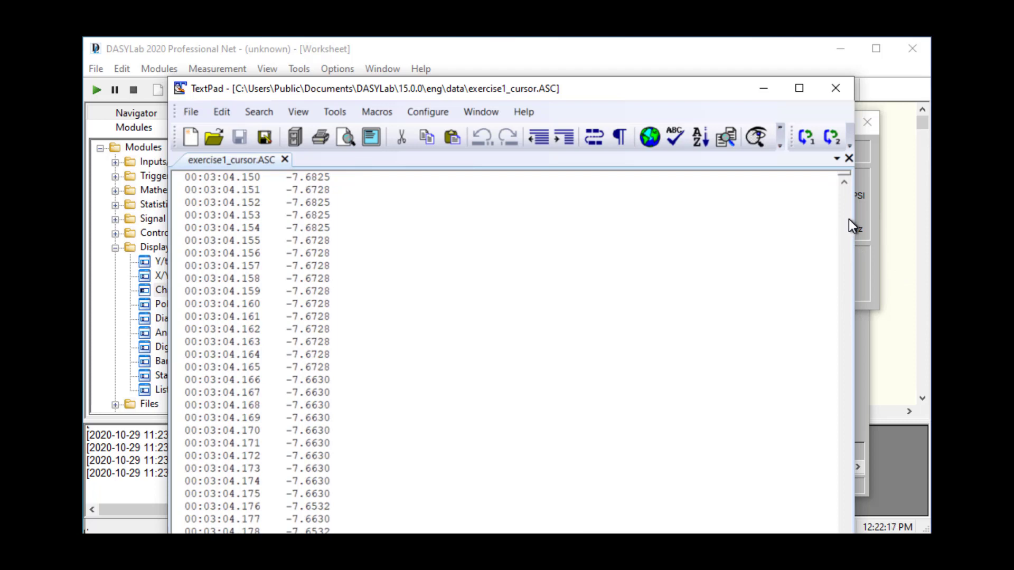
scroll(452, 369, "up", 20)
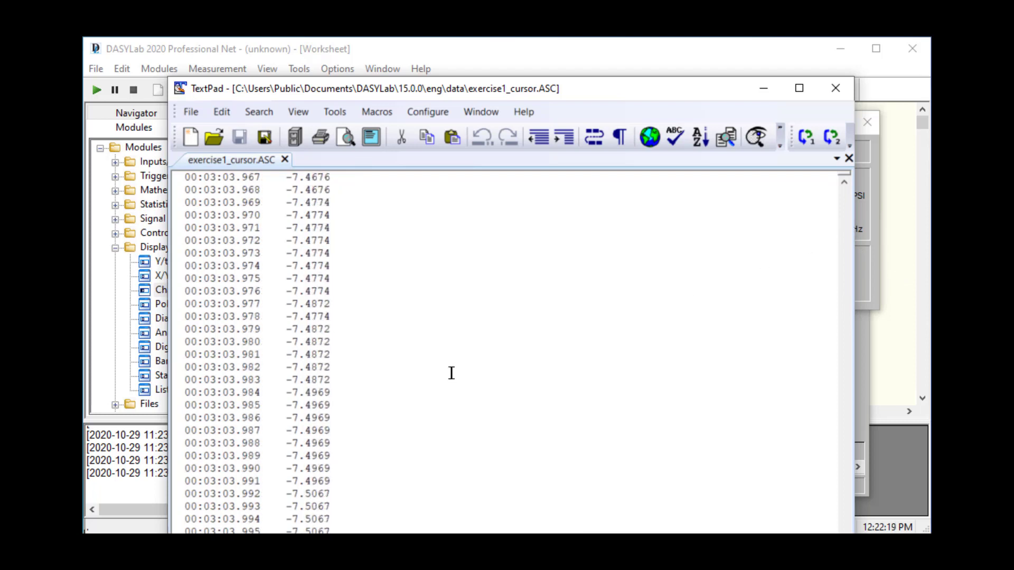
scroll(452, 373, "up", 20)
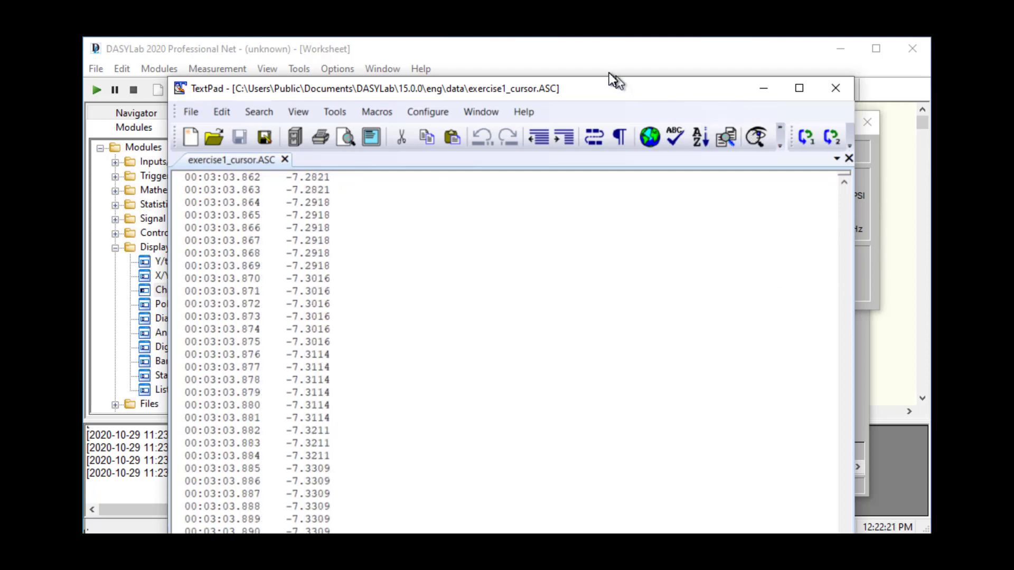
mouse_move(607, 87)
left_mouse_down()
mouse_move(616, 322)
mouse_move(607, 161)
mouse_move(618, 86)
left_mouse_up()
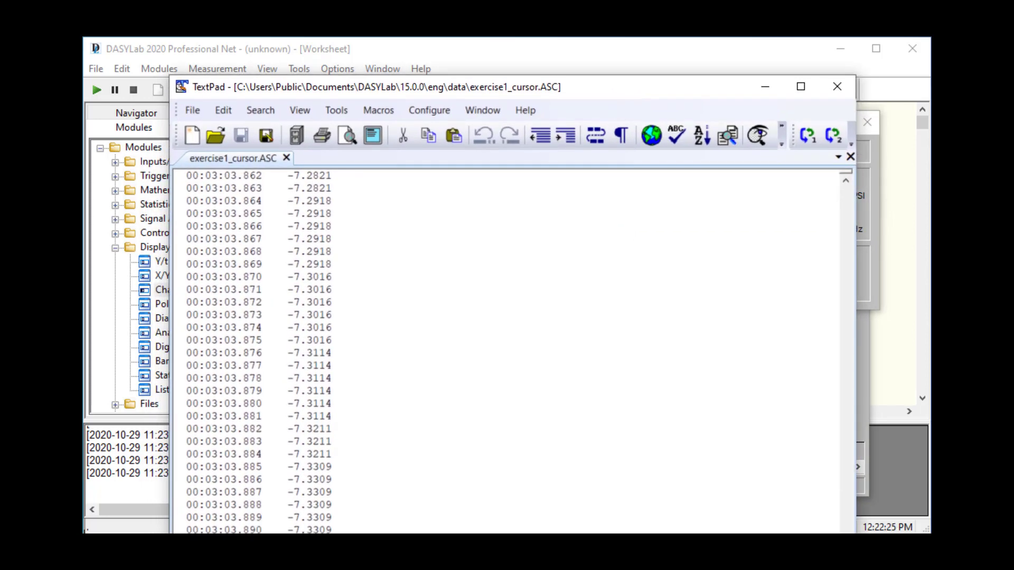
left_click_drag(339, 532, 340, 511)
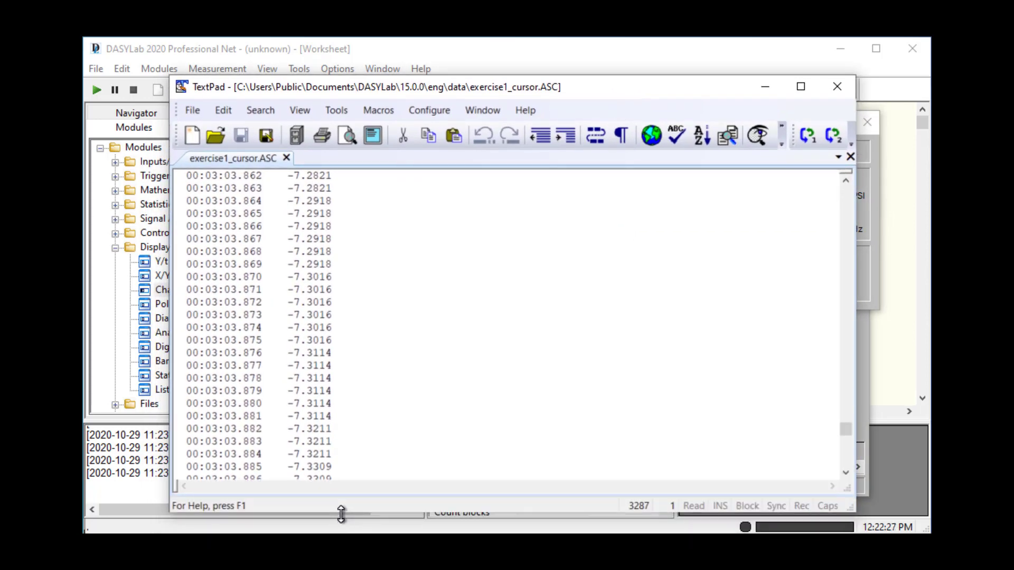
left_click_drag(844, 425, 846, 183)
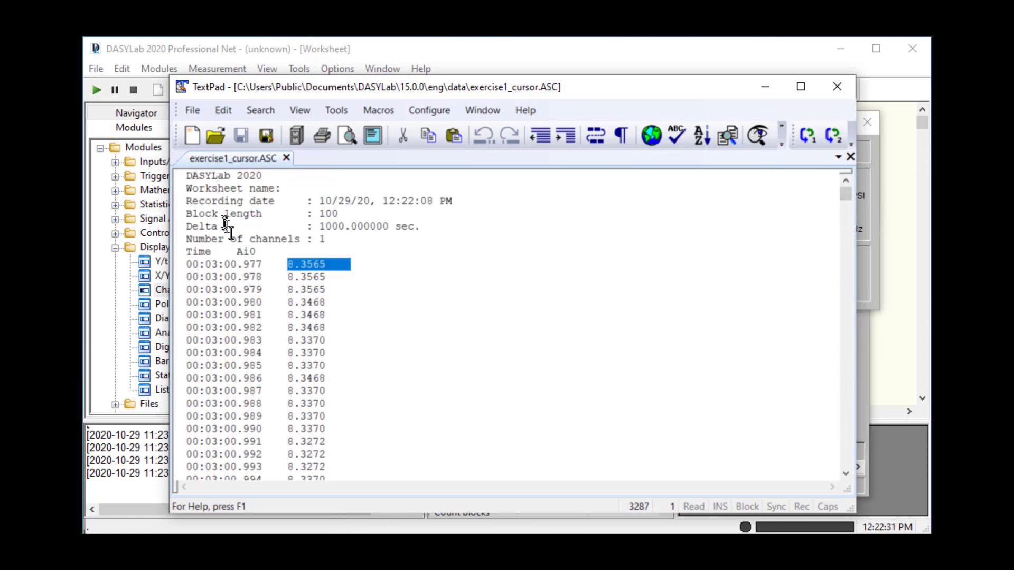
left_click(186, 264)
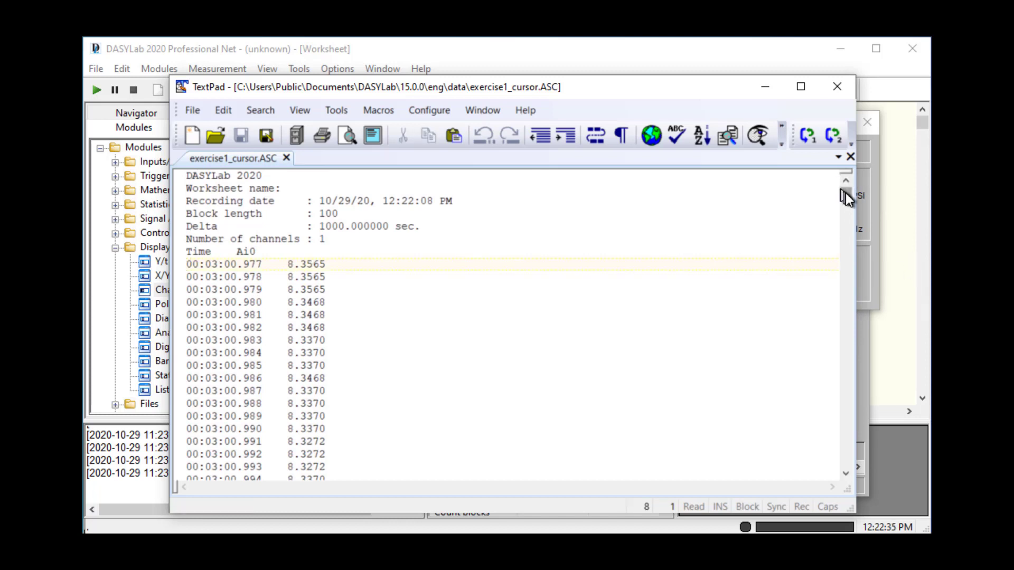
left_click_drag(845, 194, 844, 464)
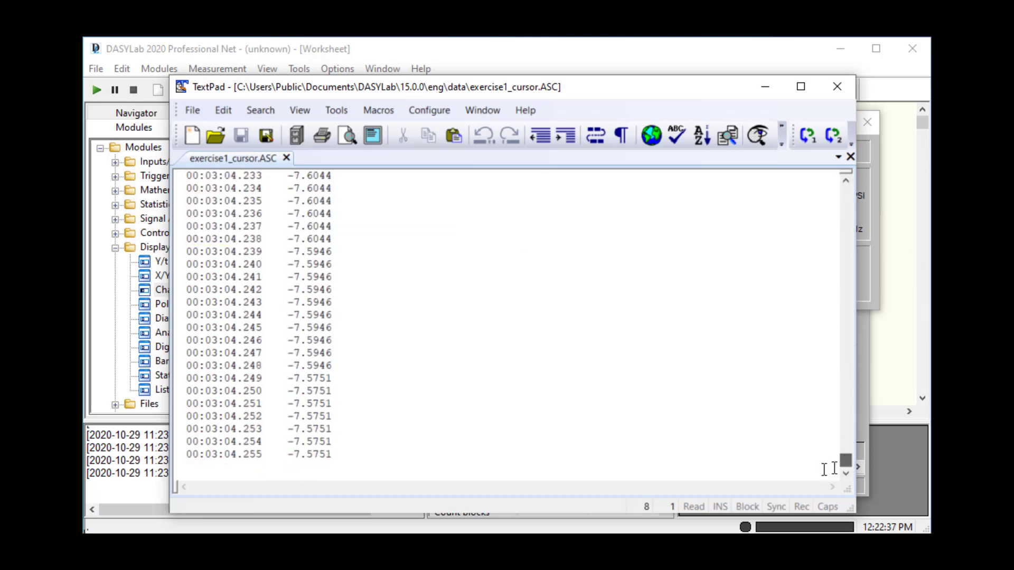
left_click(349, 457)
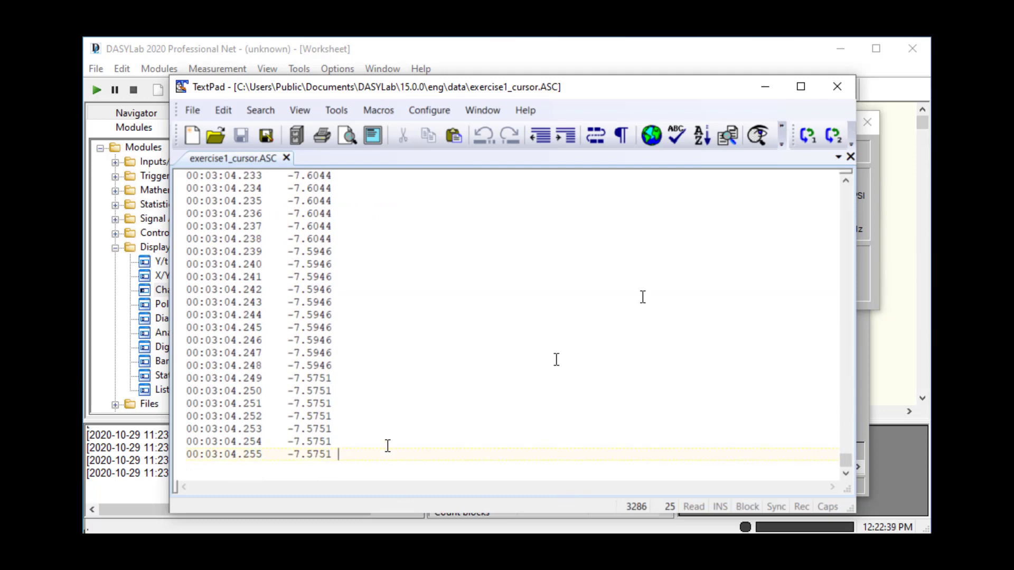
Return to DASYLab and attach value labels to the curve at cursor 1 and cursor 2, placing both labels clear of the trace
left_click(765, 89)
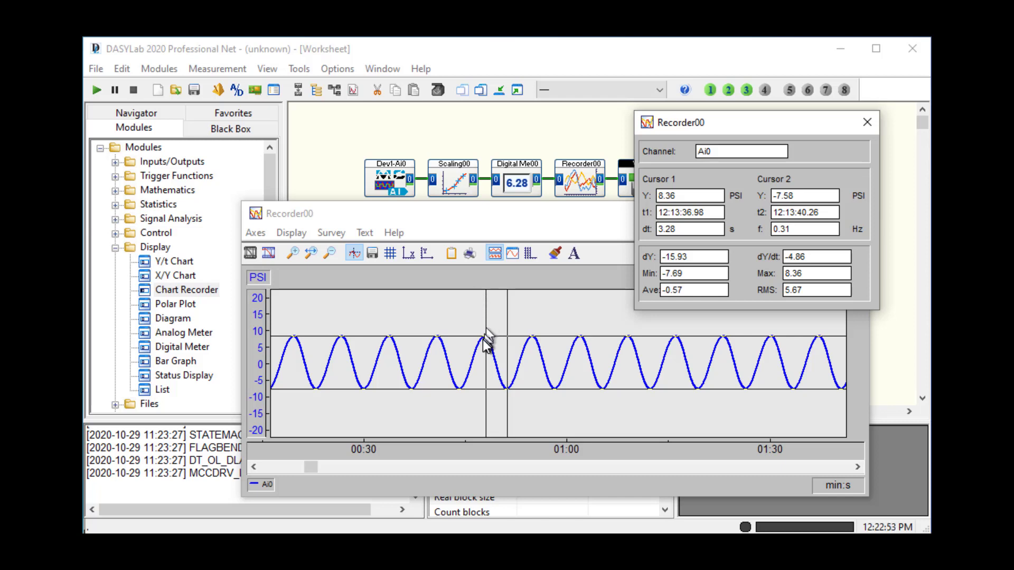
left_click(486, 408)
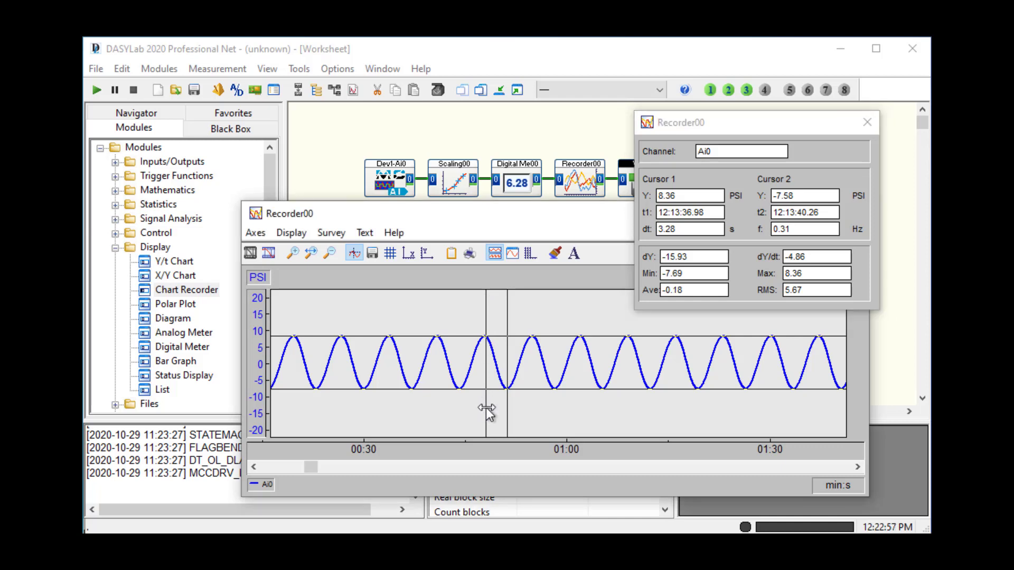
left_click_drag(486, 407, 486, 408)
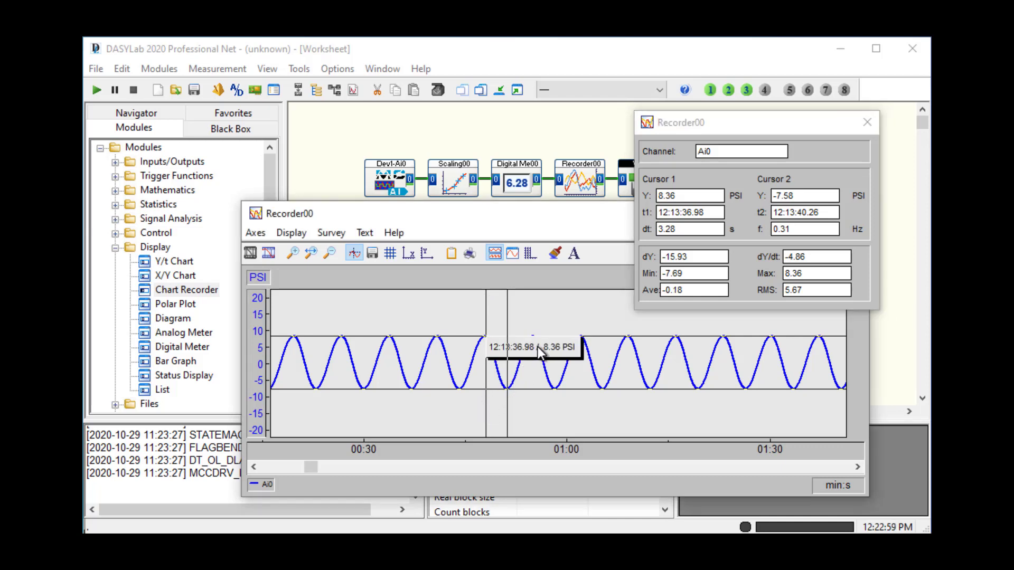
left_click_drag(536, 352, 430, 311)
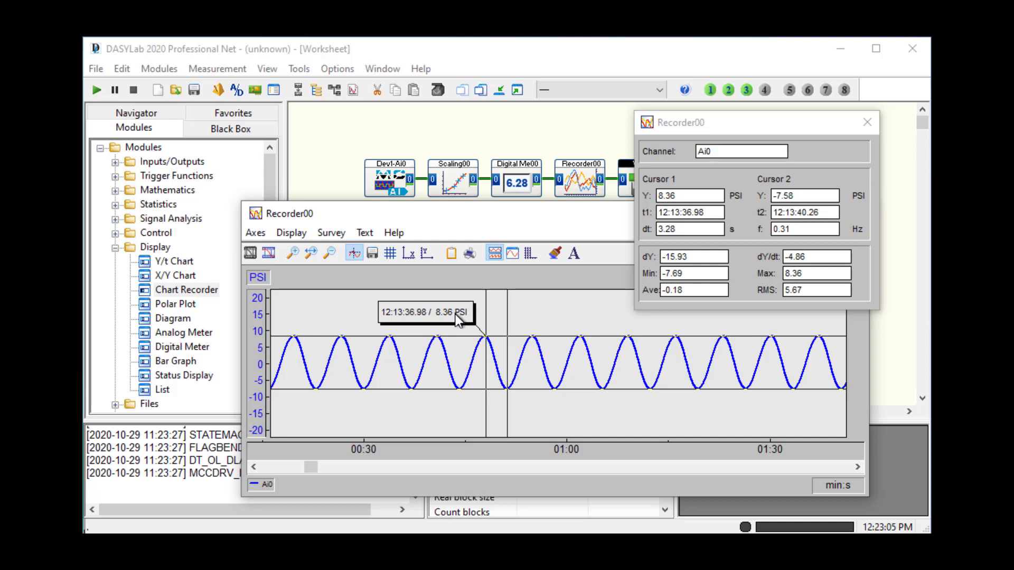
left_click(507, 407)
left_click_drag(515, 404, 564, 412)
Move cursor 2 to the third peak after cursor 1, label that point and place its label above the curve
left_click_drag(505, 312, 629, 331)
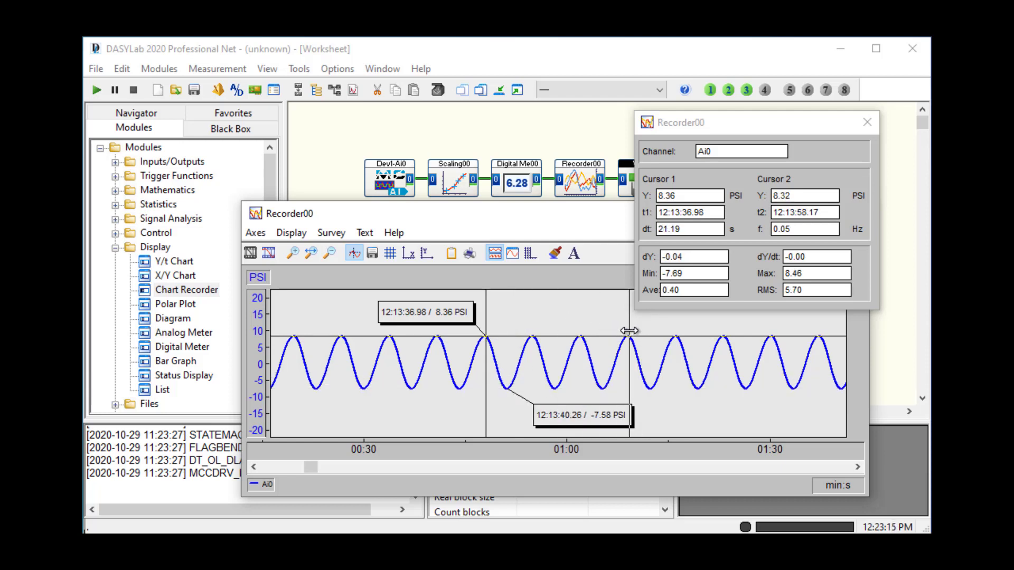
left_click(629, 330)
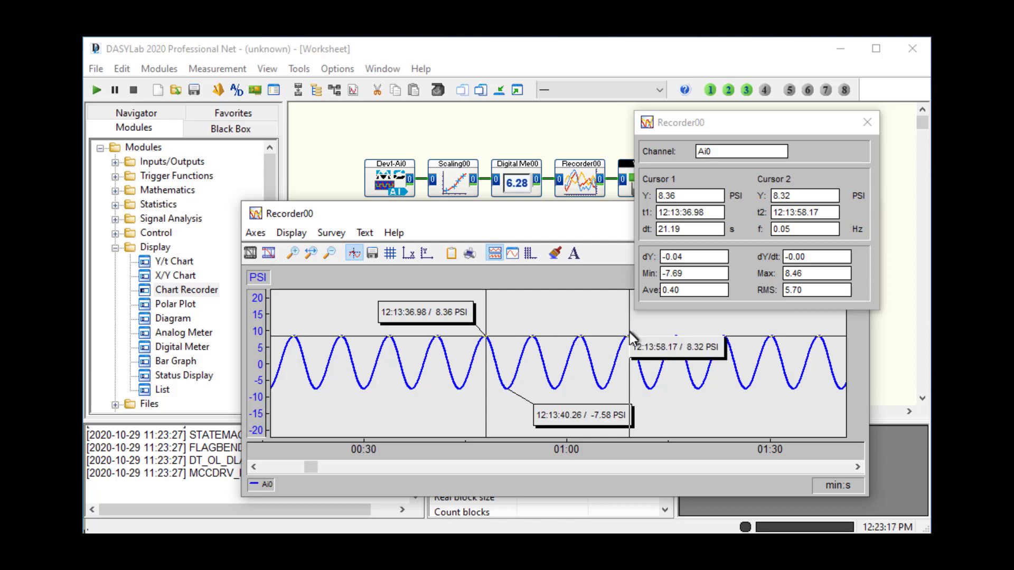
left_click_drag(671, 344, 569, 311)
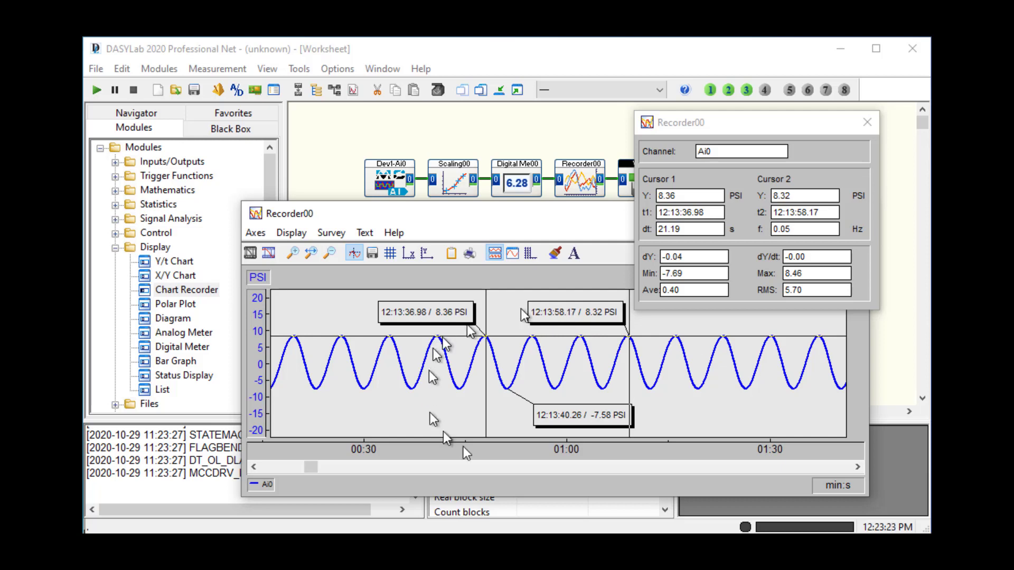
Restart the measurement, zoom the recorder out to the full time range and spread the overlapping cursor labels apart
left_click(96, 91)
left_click(329, 253)
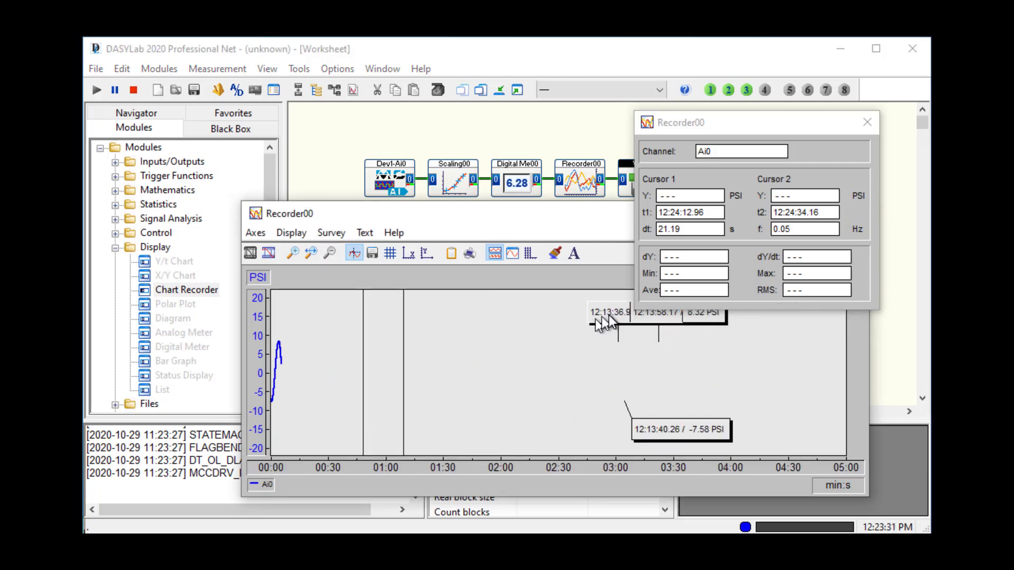
left_click_drag(600, 314, 544, 312)
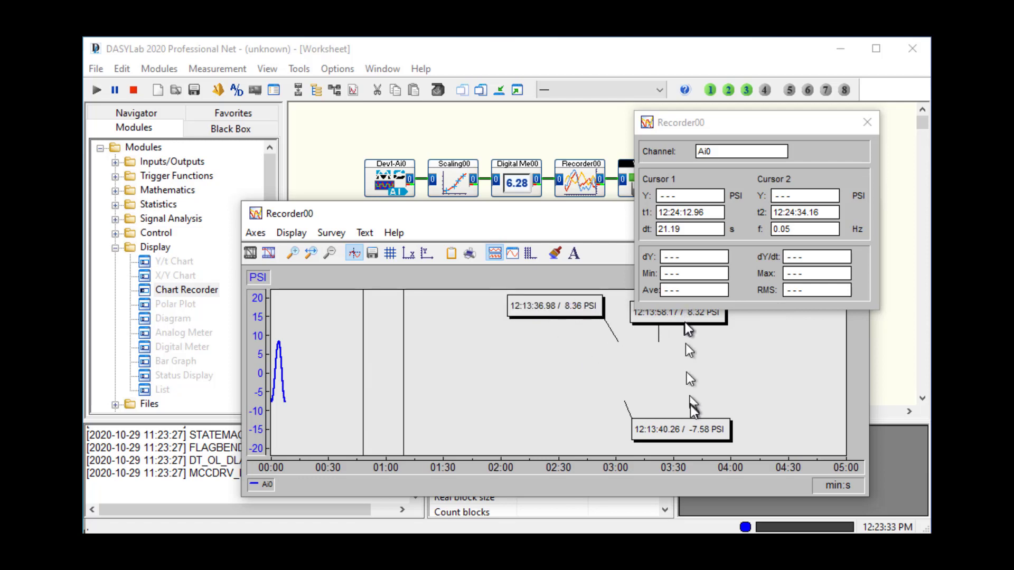
left_click_drag(687, 429, 709, 426)
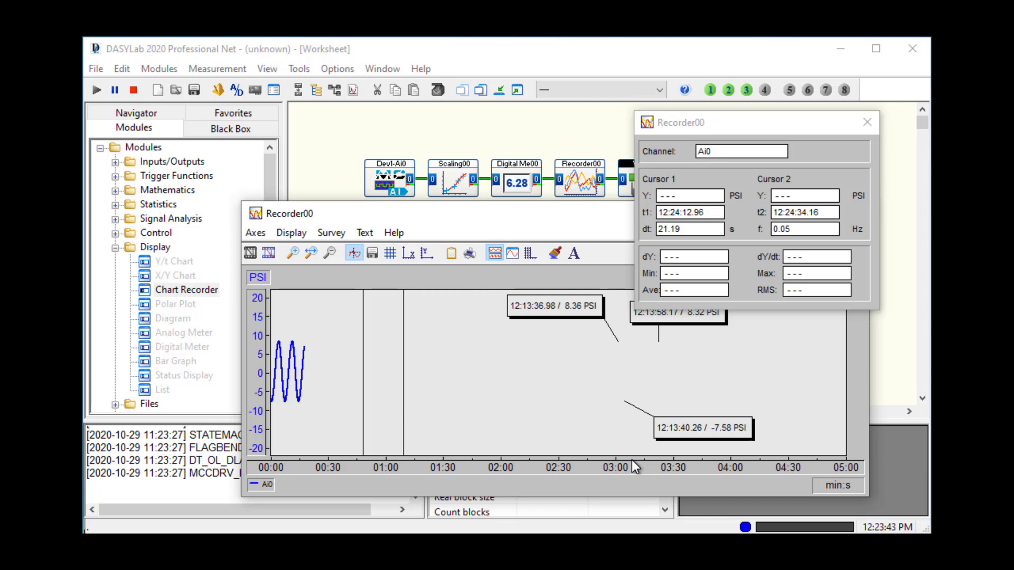
Delete the three cursor text labels from the running recorder chart
right_click(563, 312)
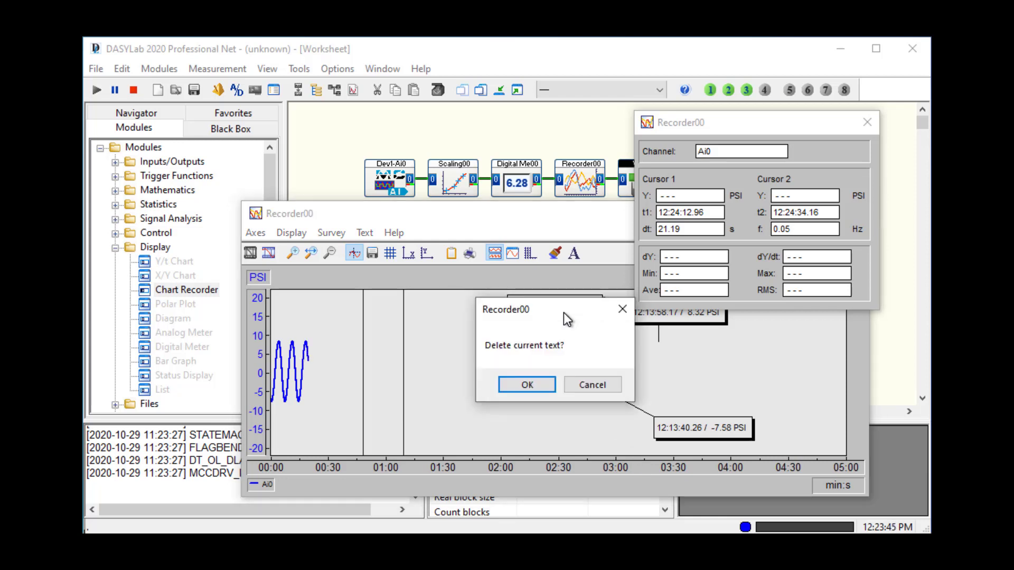
left_click(528, 384)
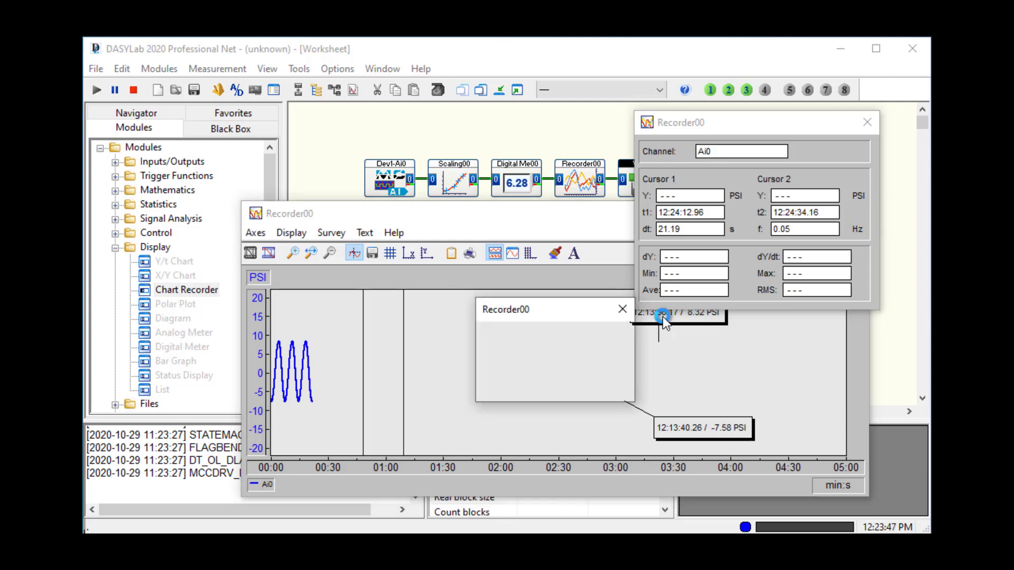
left_click(532, 385)
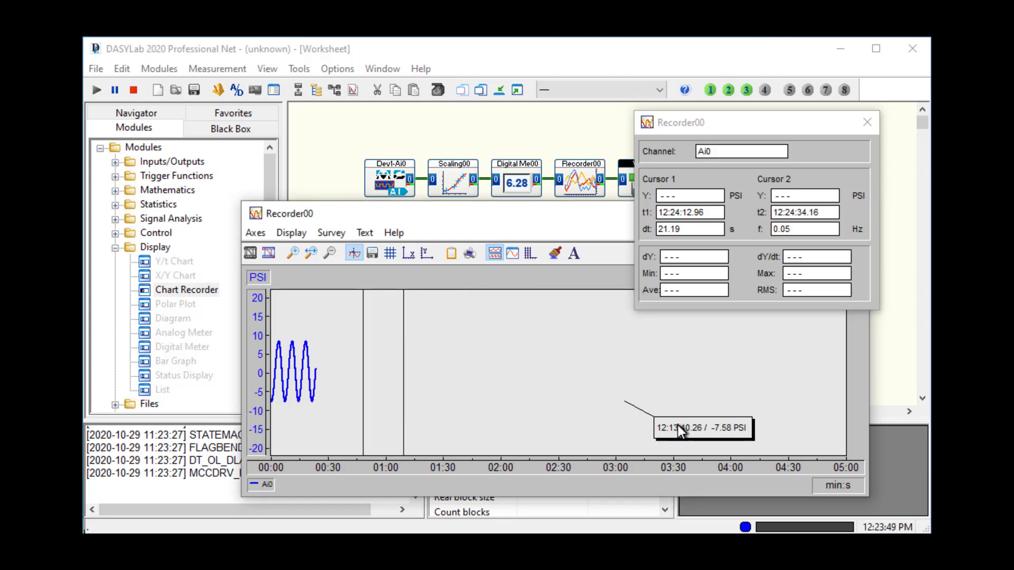
right_click(680, 430)
left_click(527, 385)
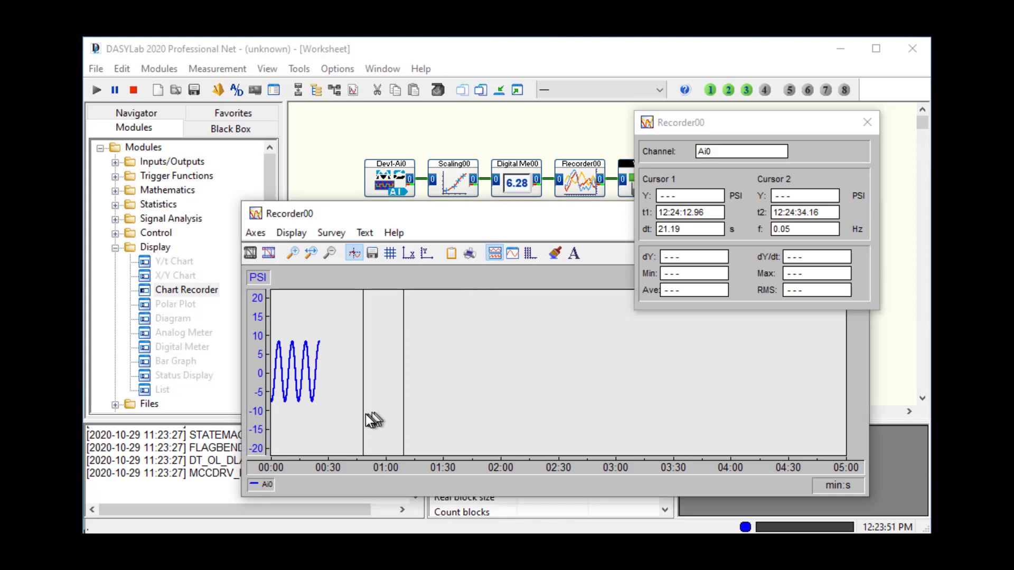
Label the third peak at cursor 1 and the following trough at cursor 2, place both labels clear of the trace and close the survey
left_click_drag(372, 420, 306, 426)
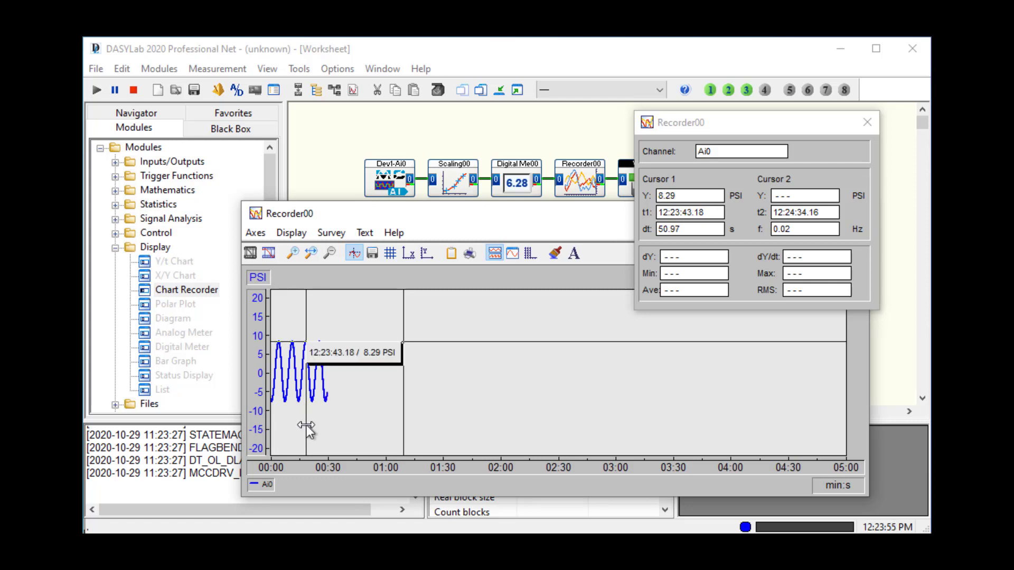
left_click_drag(347, 352, 359, 315)
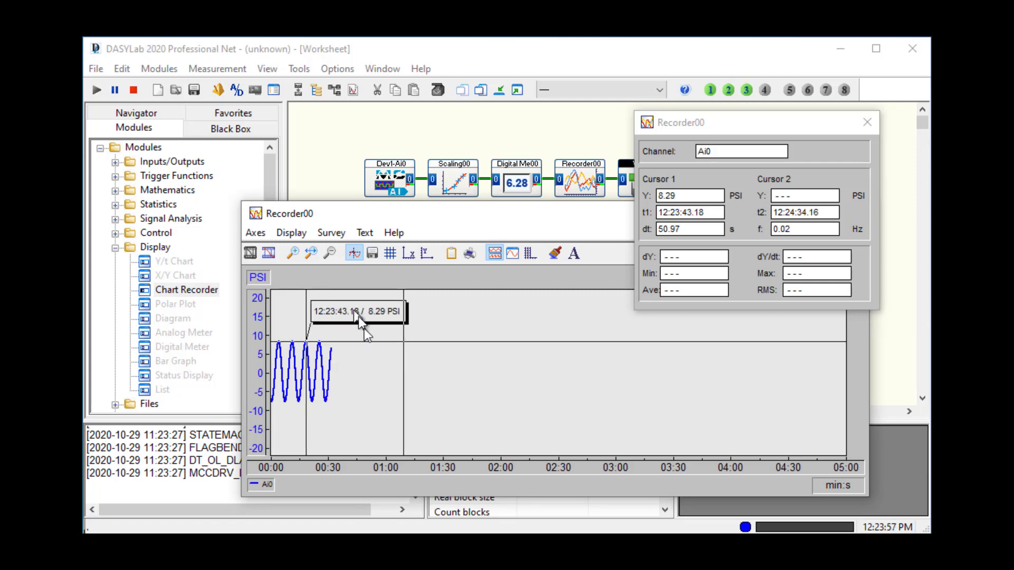
left_click_drag(405, 421, 312, 432)
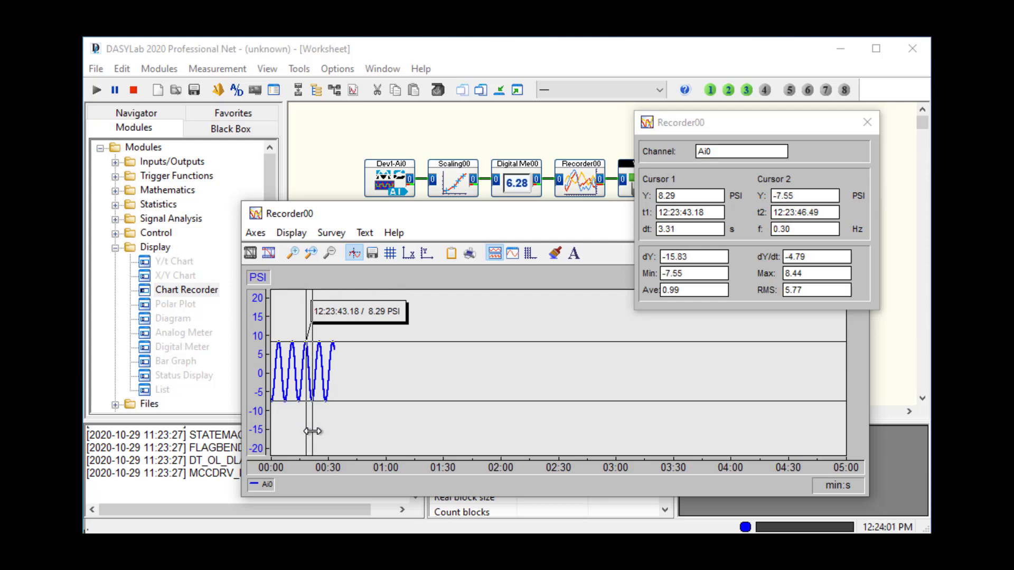
left_click(312, 431)
left_click_drag(363, 411, 413, 429)
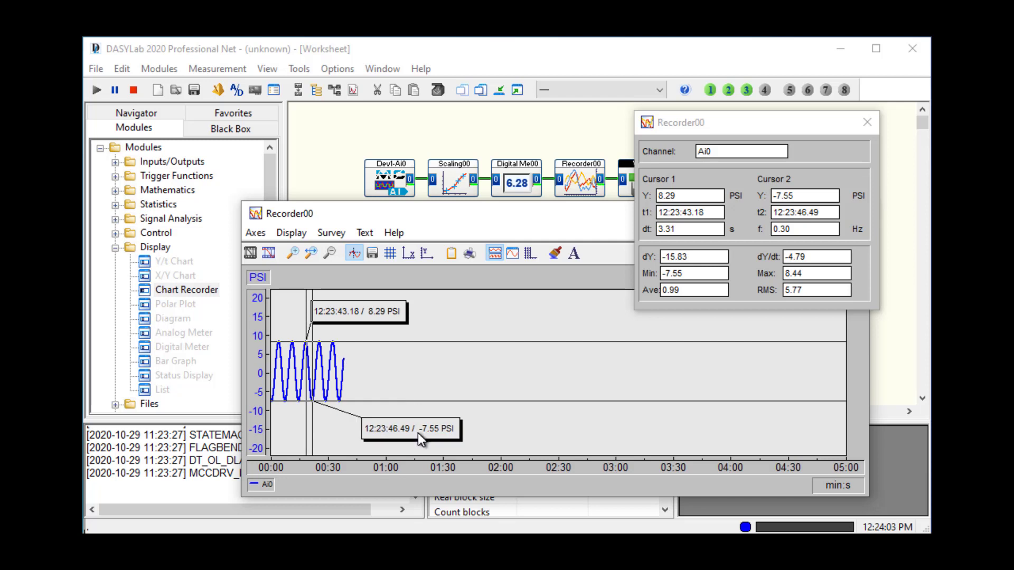
left_click(354, 255)
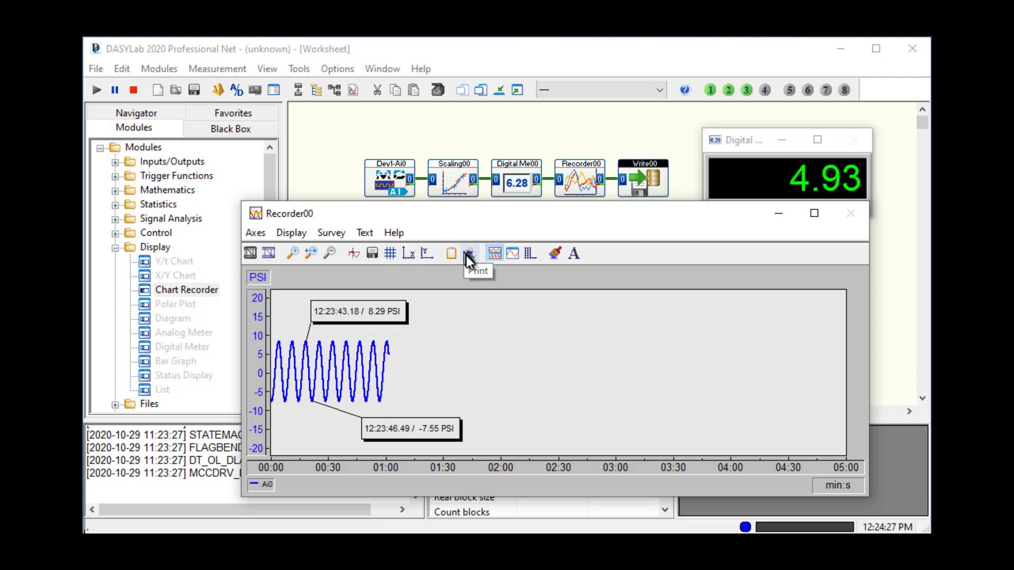
Copy the labelled recorder chart to the clipboard and paste it into Snagit Editor to inspect the image
left_click(451, 254)
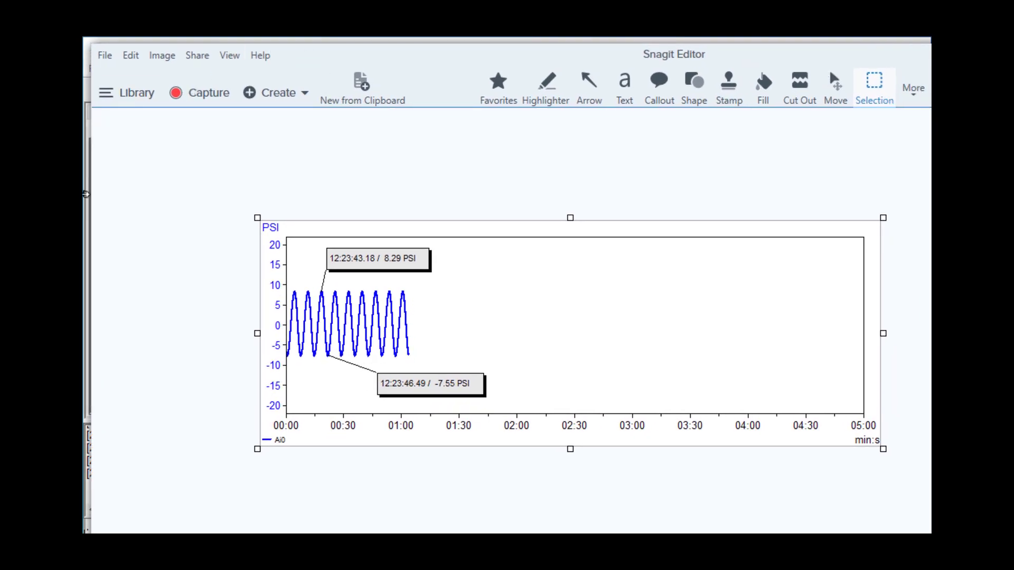
left_click_drag(91, 213, 219, 233)
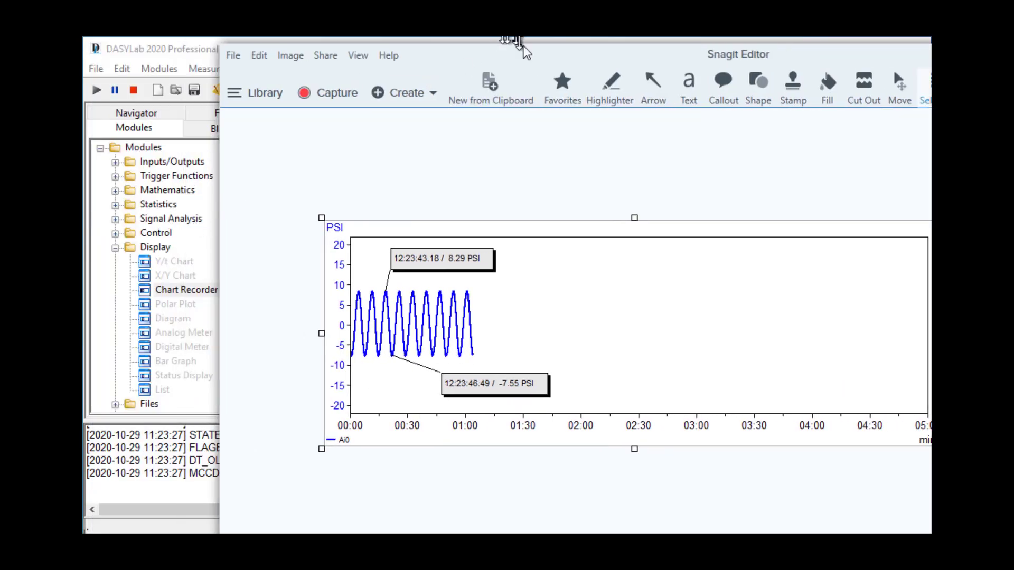
left_click_drag(546, 60, 416, 61)
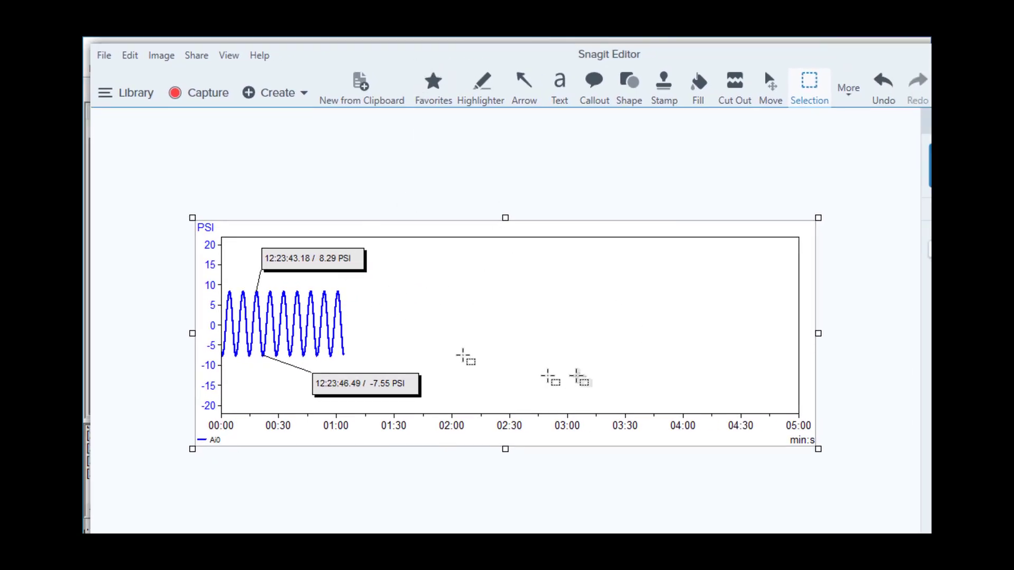
left_click(102, 59)
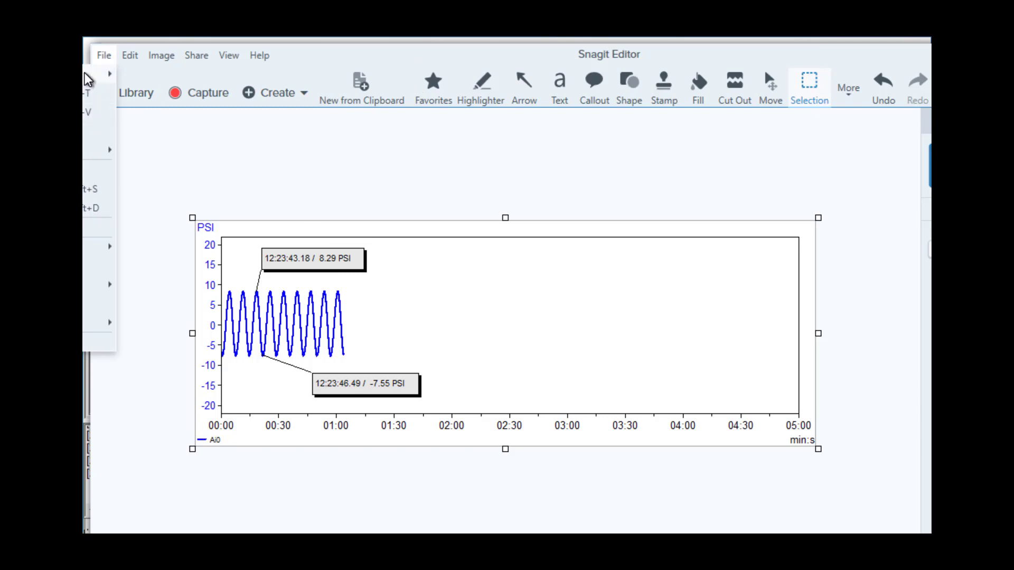
key("Escape")
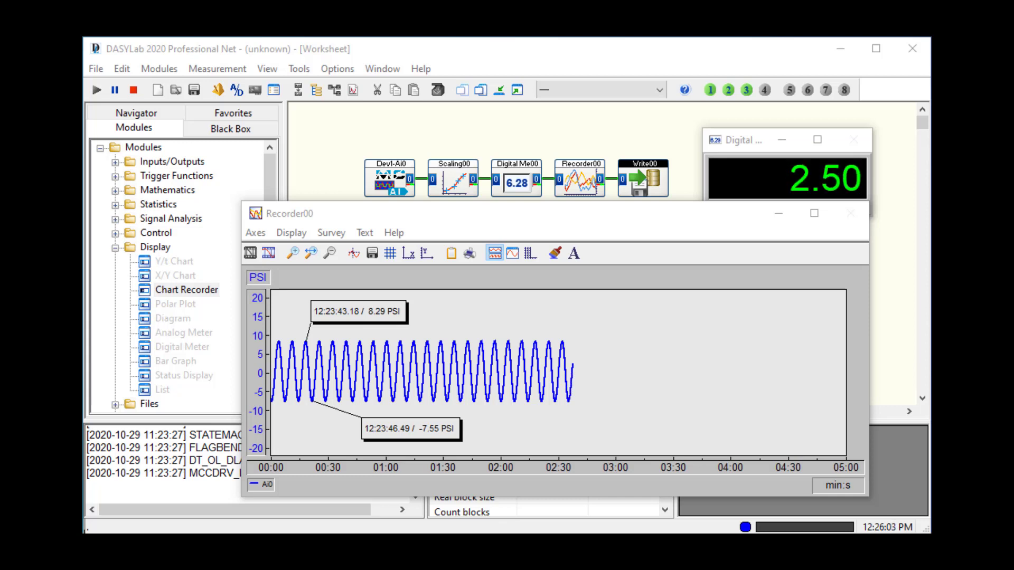
Change the recorder's Background colour to bright pink and apply it
left_click(555, 254)
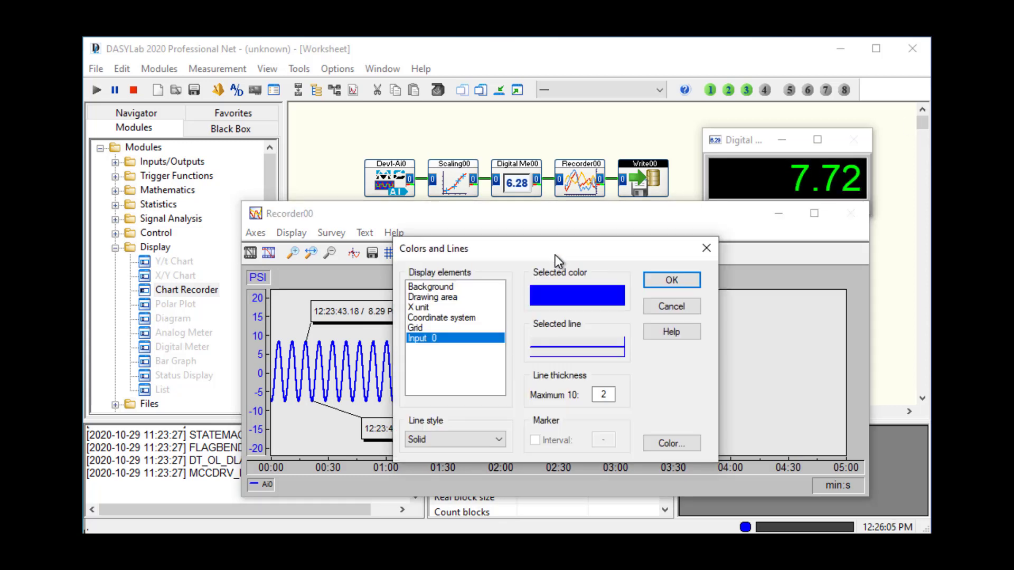
left_click(448, 286)
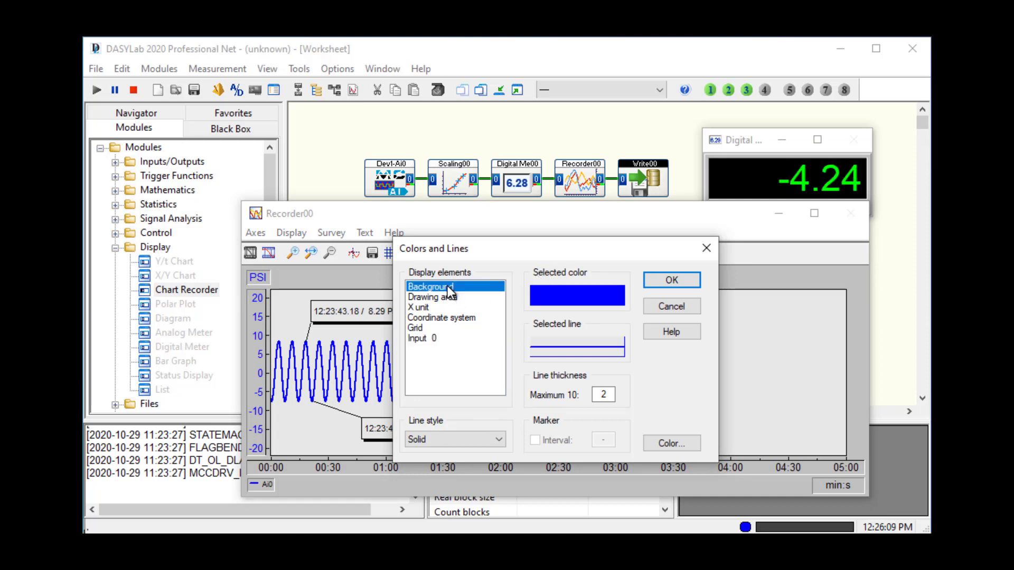
left_click(667, 442)
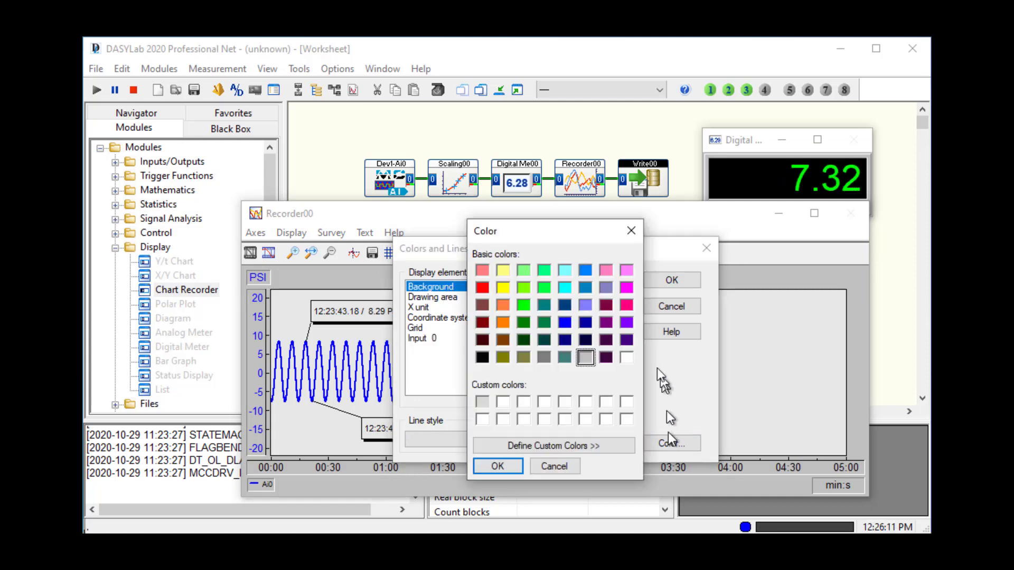
left_click(626, 305)
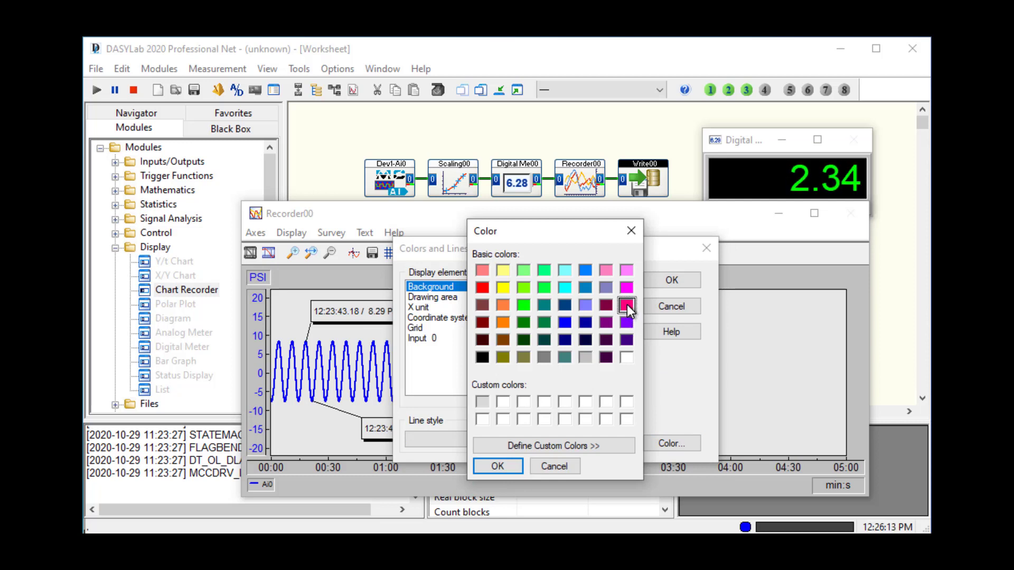
left_click(504, 467)
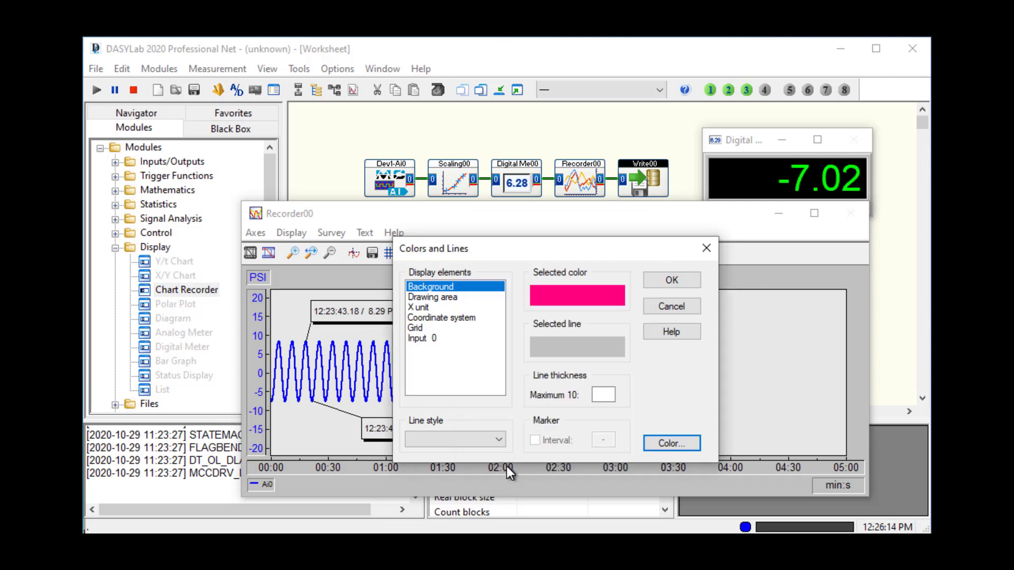
left_click(658, 280)
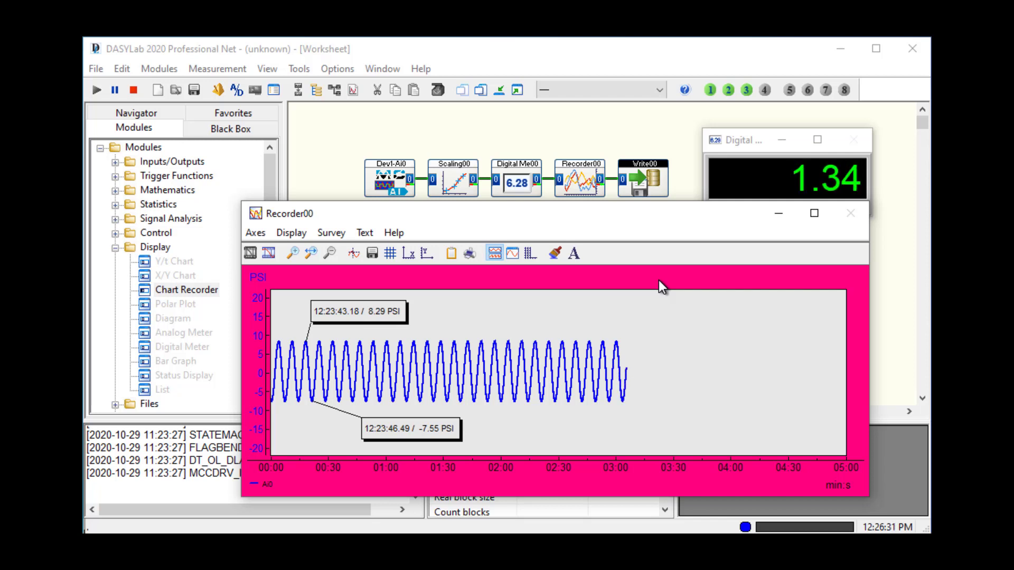
Change the line colour of Input 0 in the recorder to light gray and apply it
left_click(556, 254)
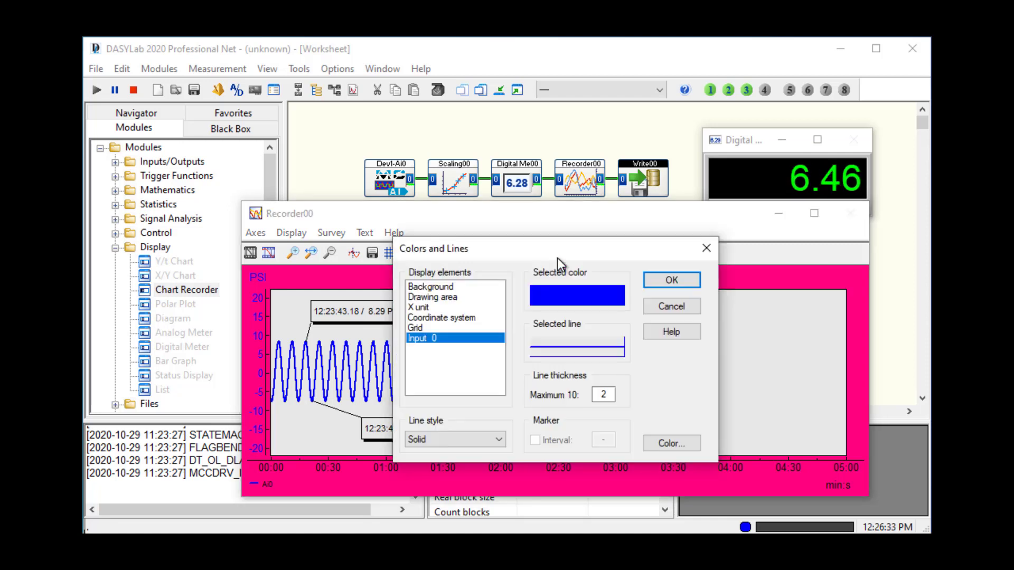
left_click(668, 444)
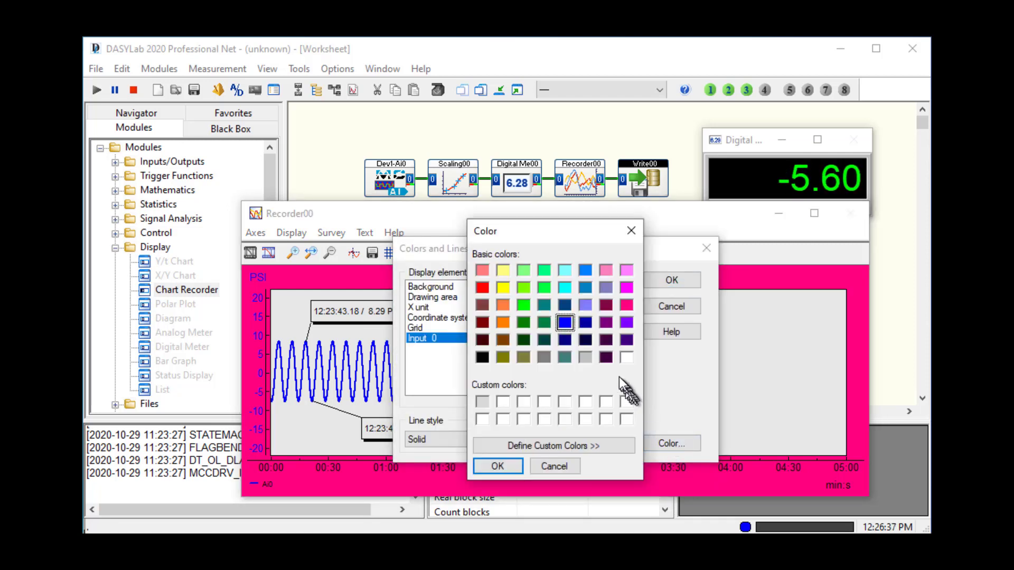
left_click(584, 357)
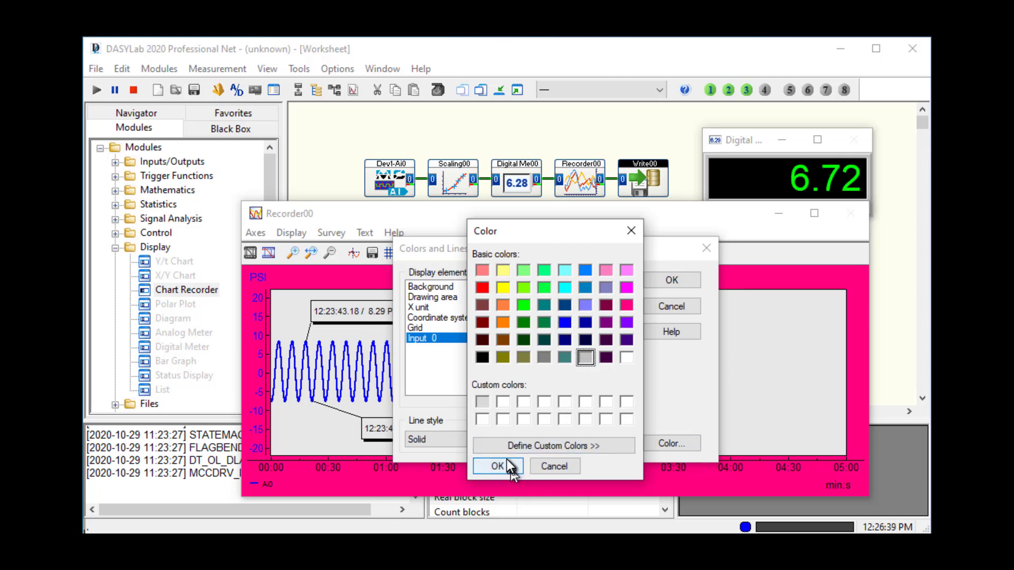
left_click(504, 460)
left_click(671, 281)
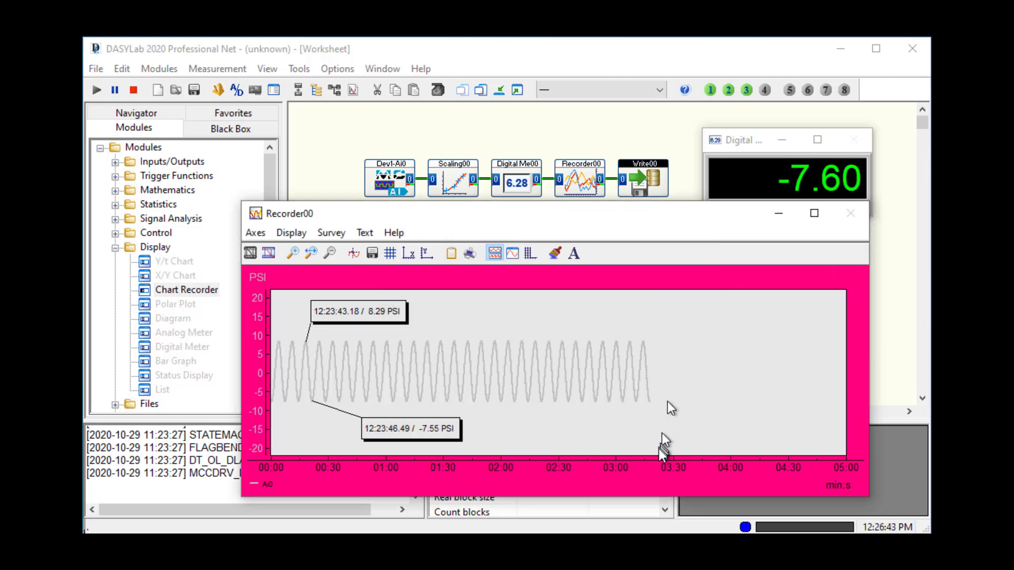
Set the recorder's Background colour back to light gray in the Colors and Lines settings
left_click(554, 254)
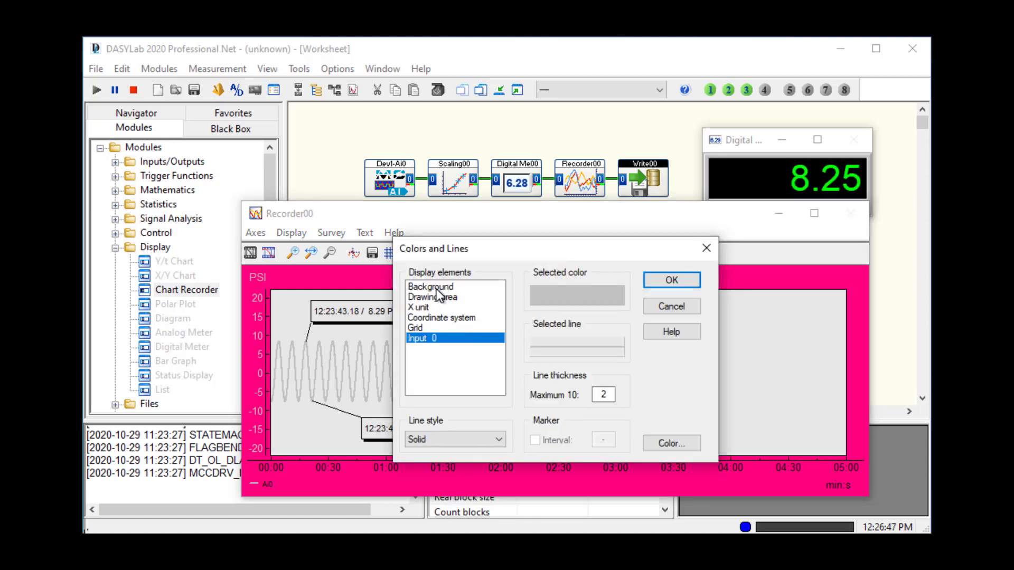
left_click(436, 288)
left_click(660, 442)
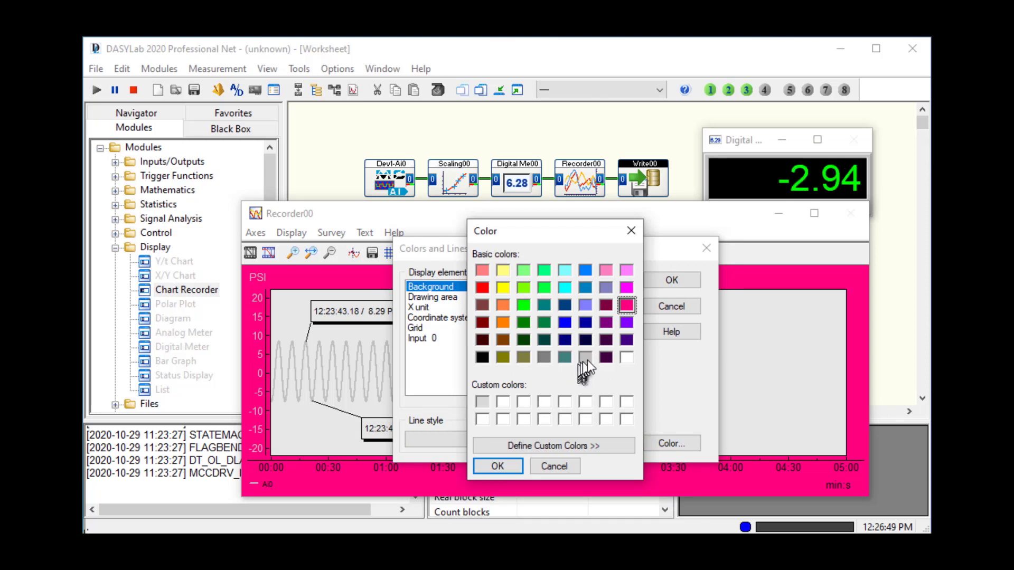
left_click(585, 357)
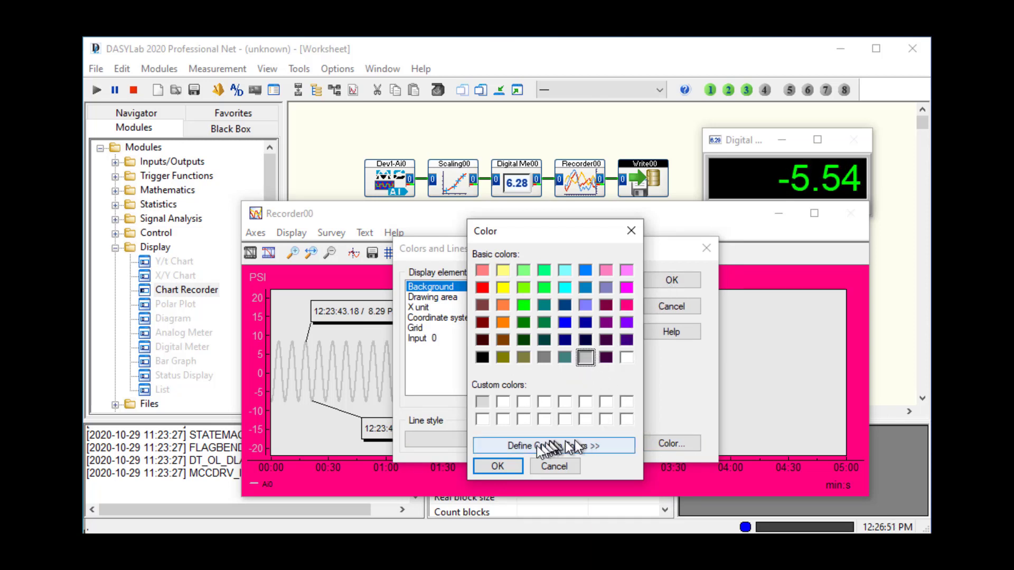
left_click(497, 466)
Set the line colour of Input 0 back to blue and apply the recorder's colour settings
left_click(426, 341)
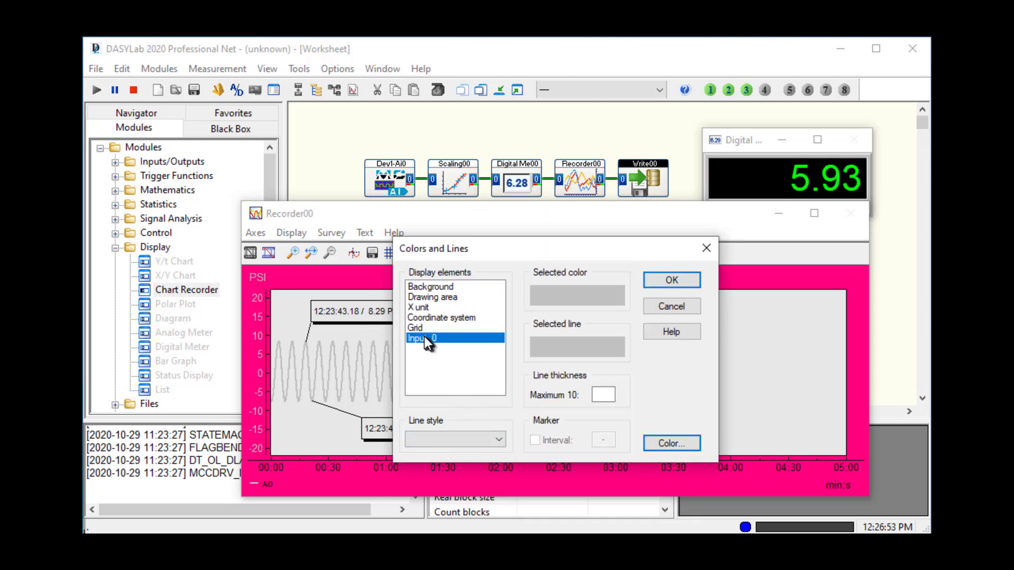
left_click(667, 443)
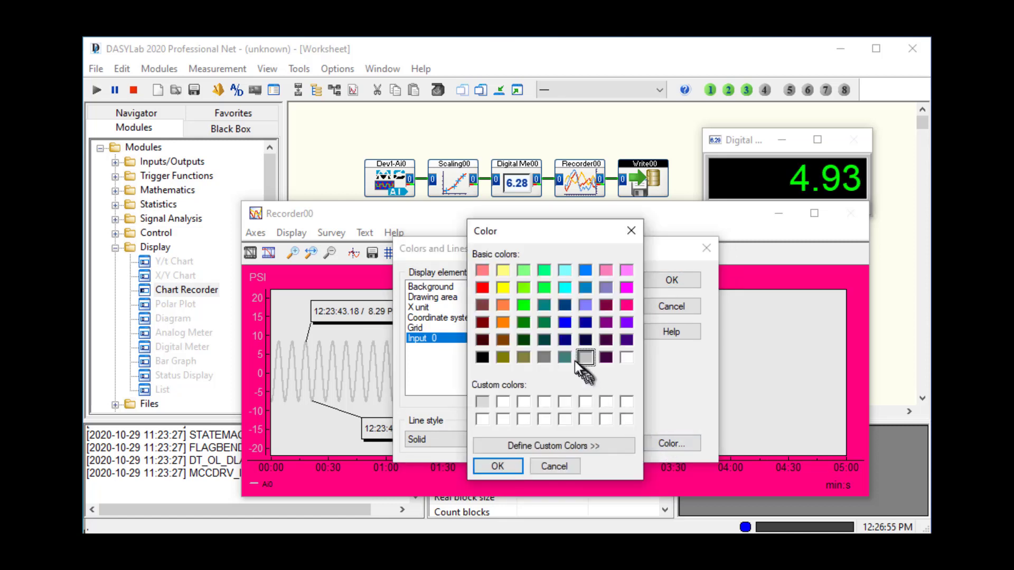
left_click(565, 322)
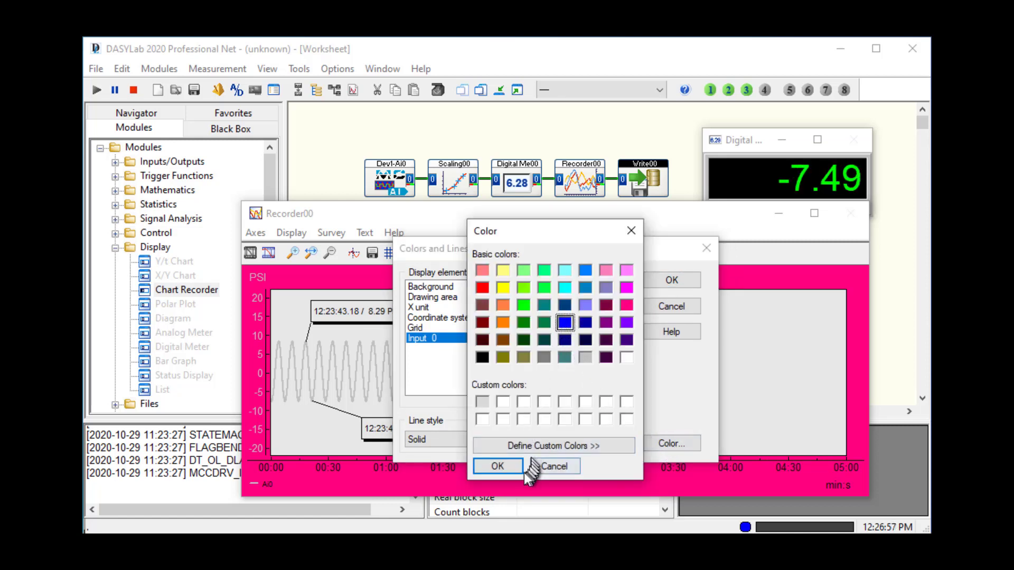
left_click(497, 465)
left_click(670, 281)
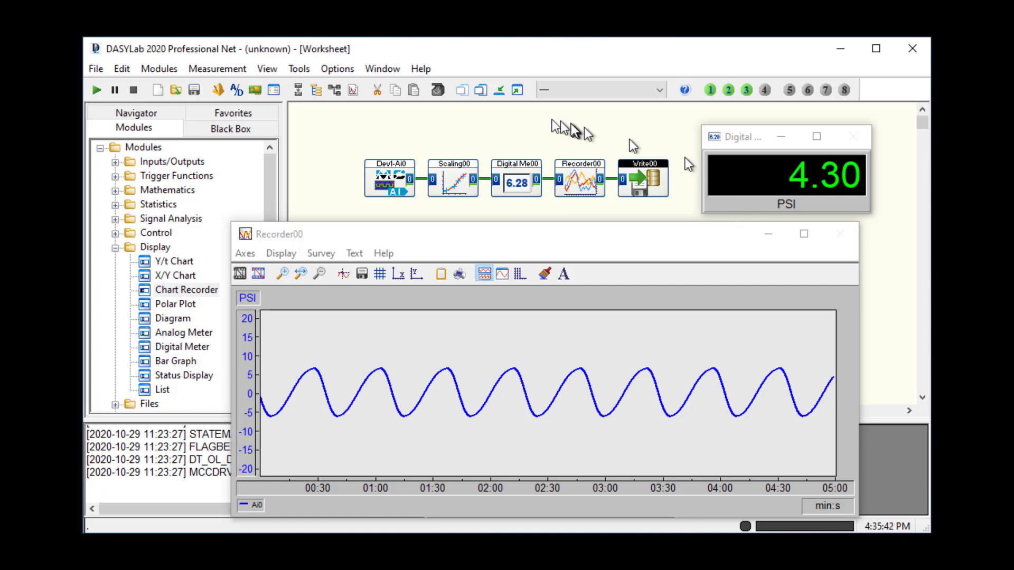
Hide the display windows and activate channel 1 in the properties of the Dev1-Ai0 analog input module
left_click(501, 95)
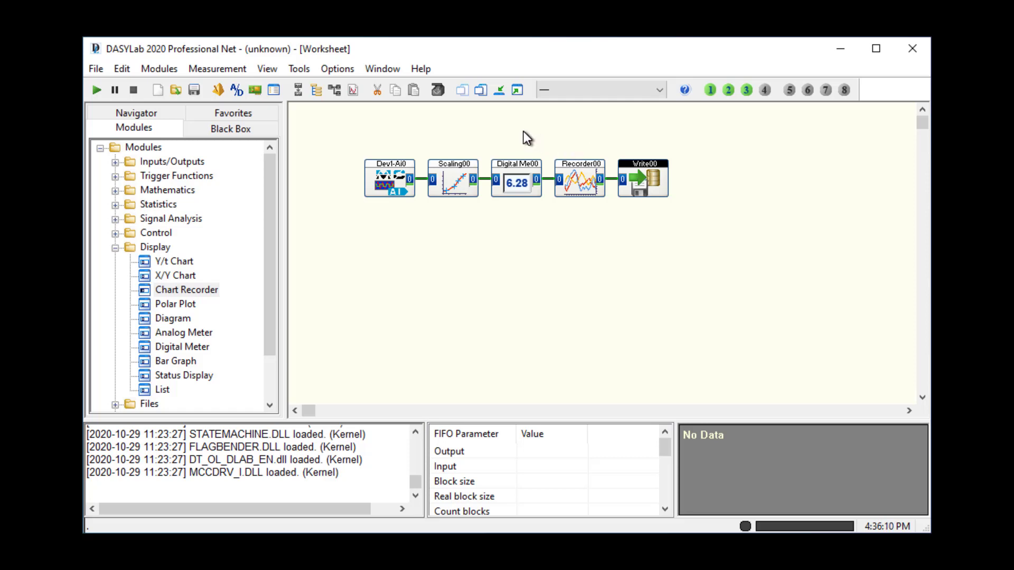
right_click(384, 175)
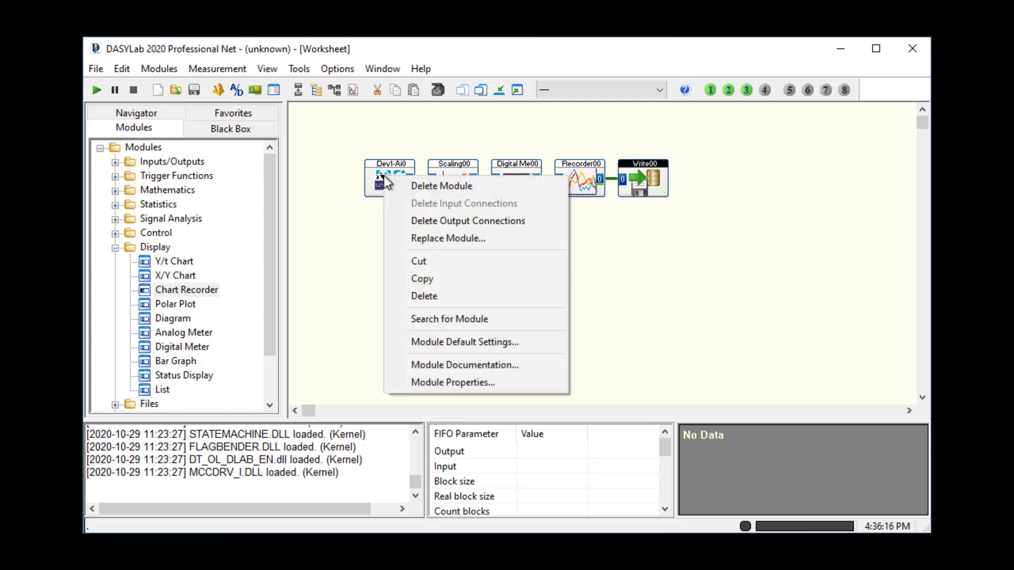
left_click(438, 387)
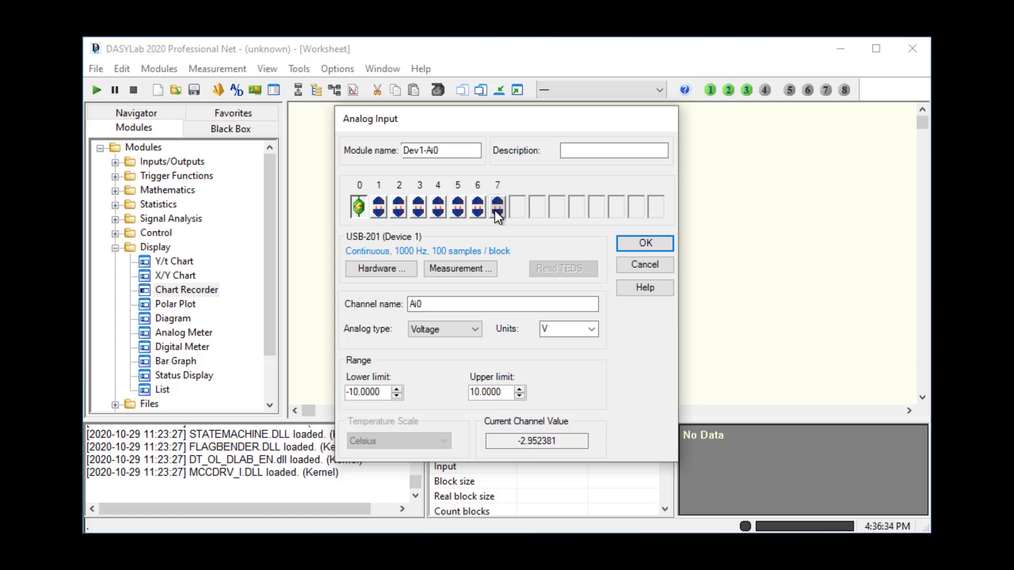
left_click(379, 207)
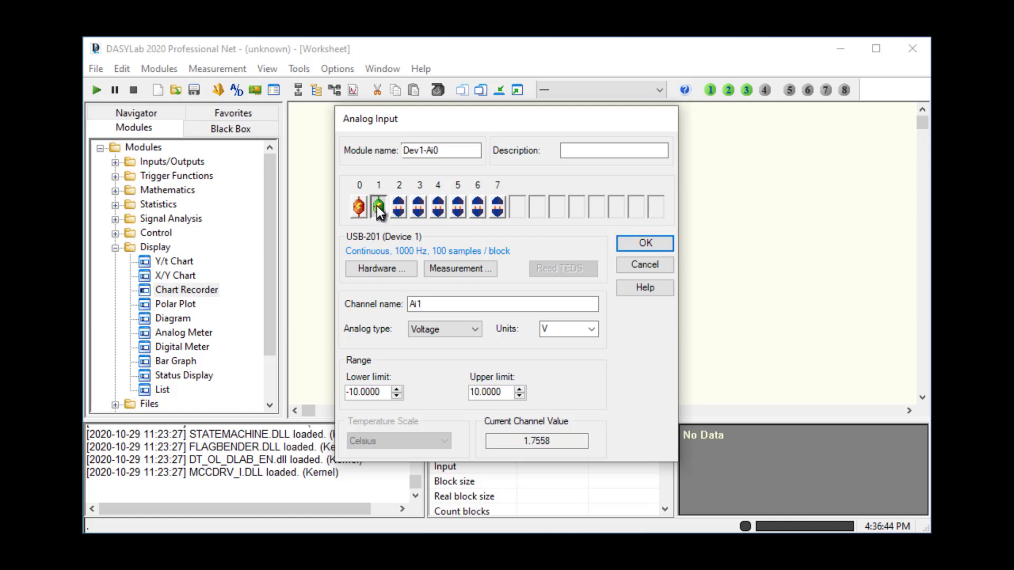
double_click(380, 208)
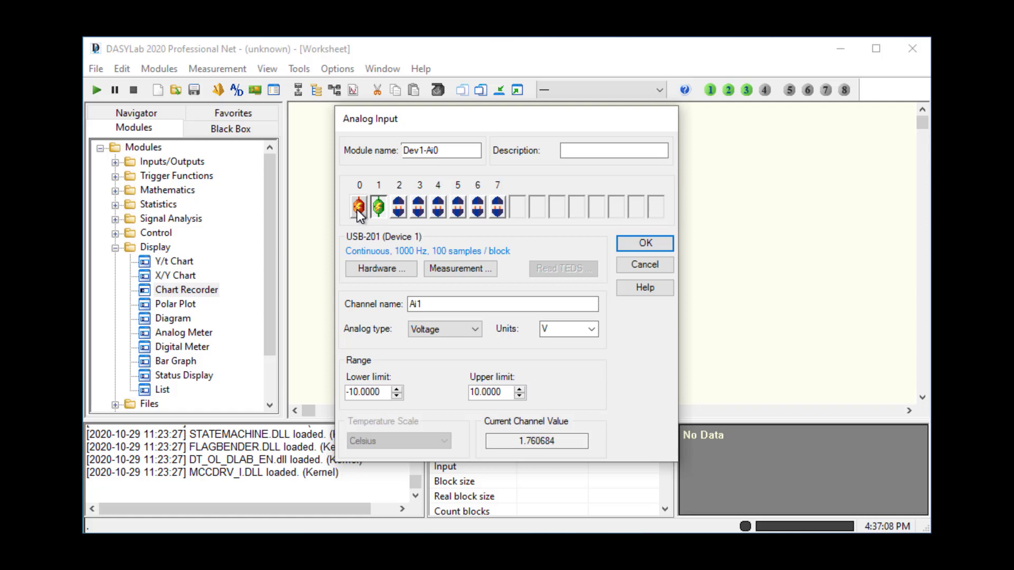
Rename channel 0 of the Dev1-Ai0 analog input module as Signal1
left_click(433, 303)
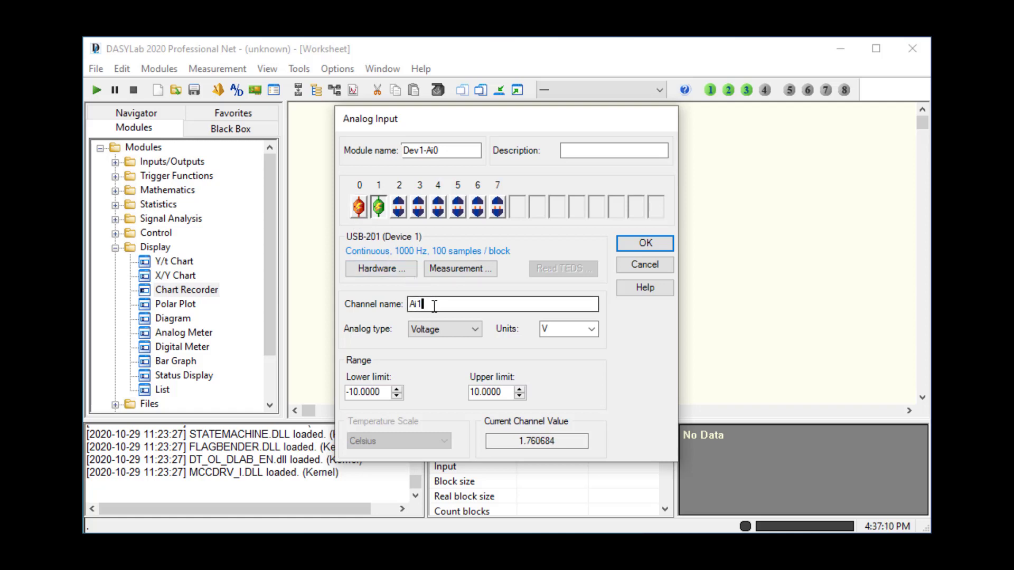
left_click(359, 207)
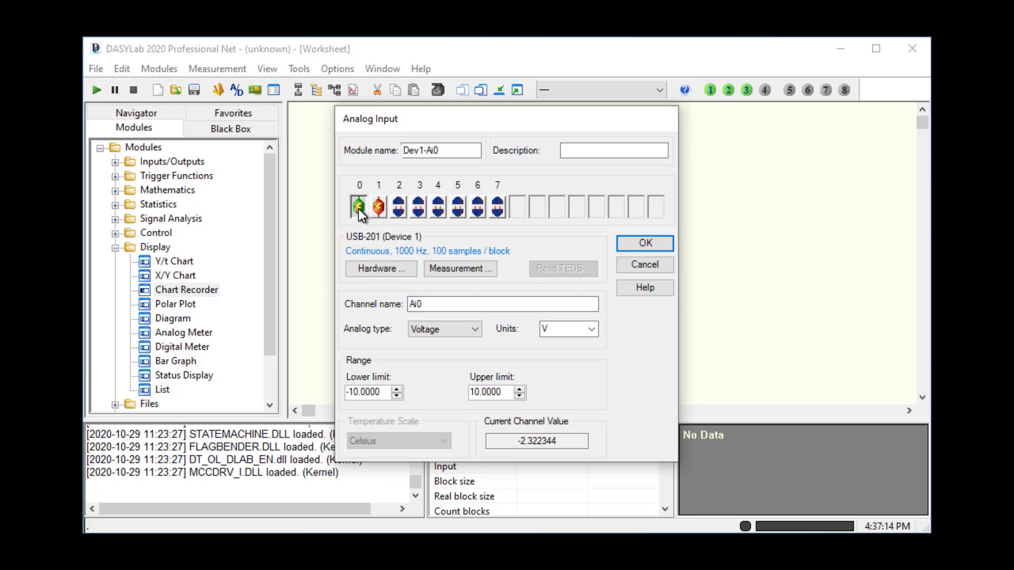
left_click(451, 303)
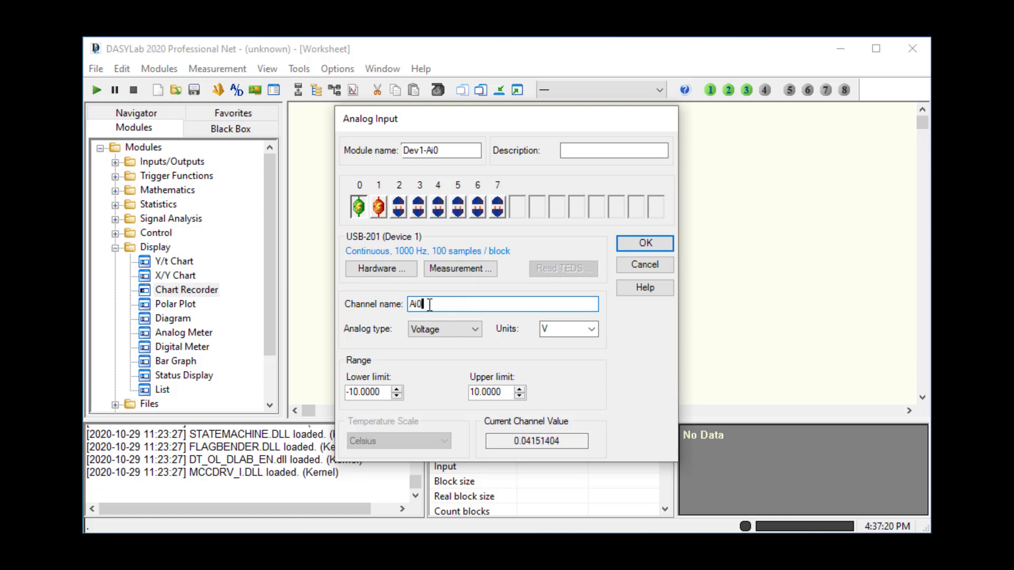
left_click_drag(430, 303, 397, 304)
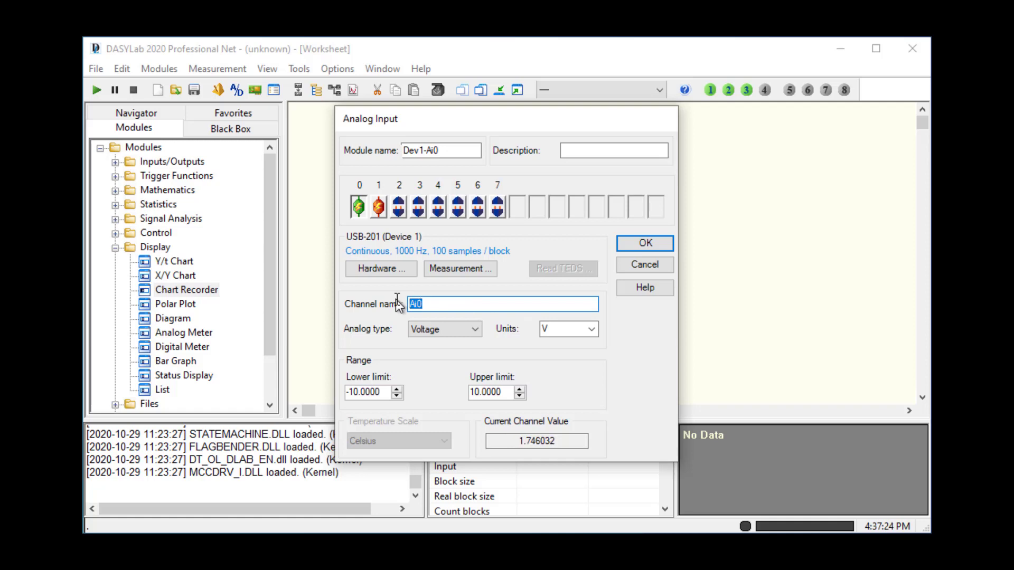
key("BackSpace")
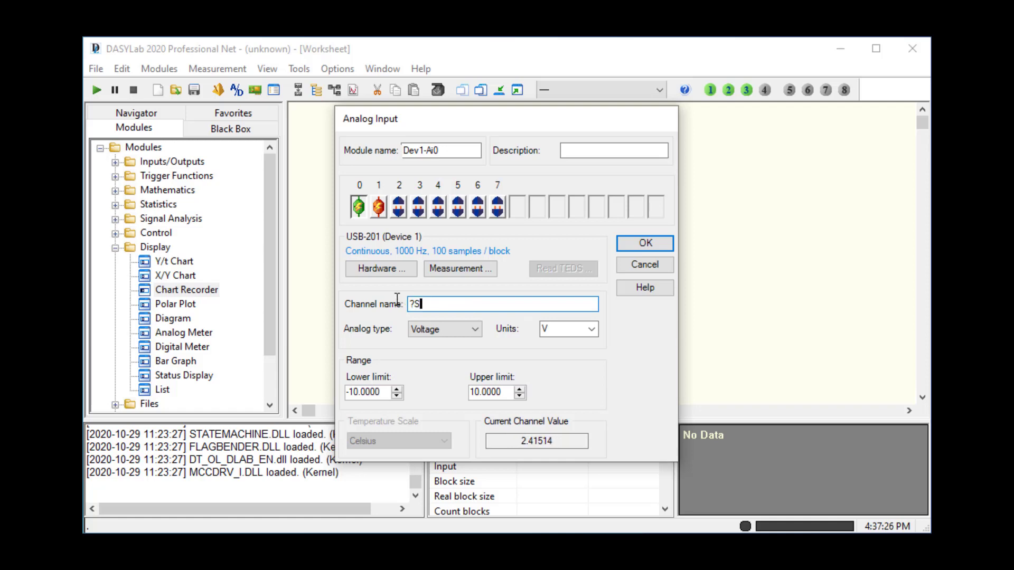
type("Signal1")
Name channel 1 of the analog input module Signal2, keep its analog type as Voltage, and accept the module settings
left_click(381, 207)
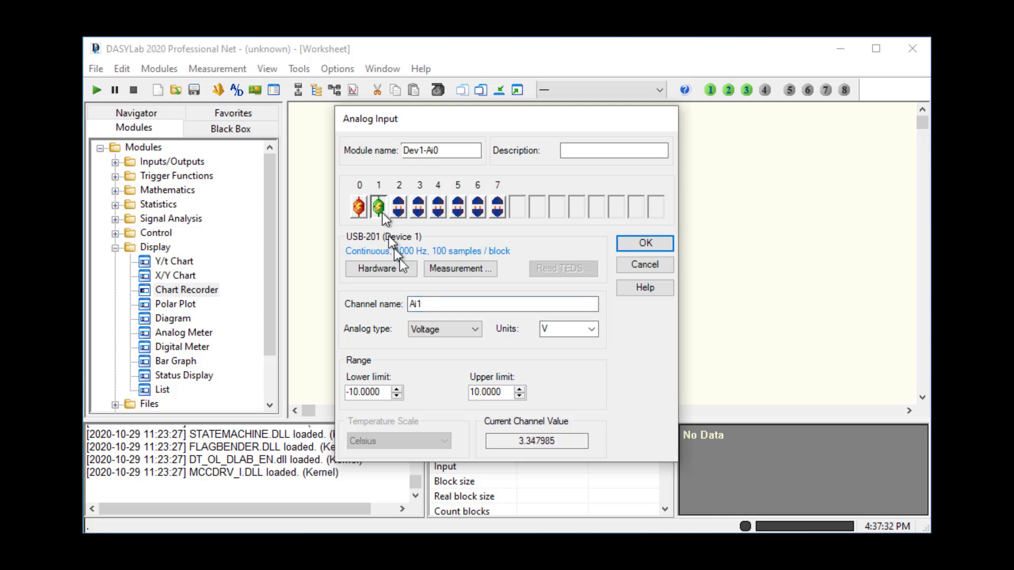
left_click_drag(425, 304, 363, 311)
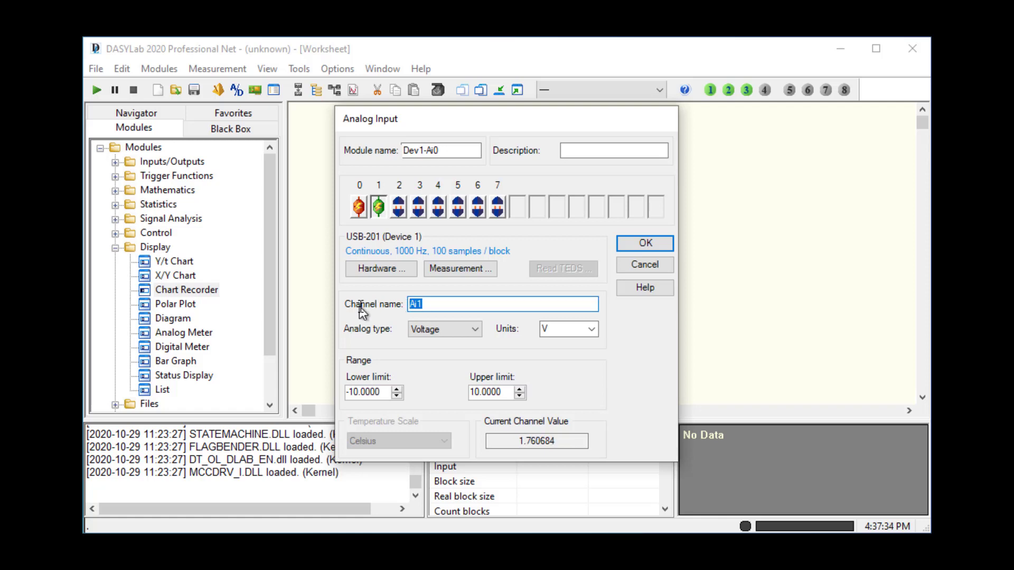
type("Signal2")
left_click(434, 329)
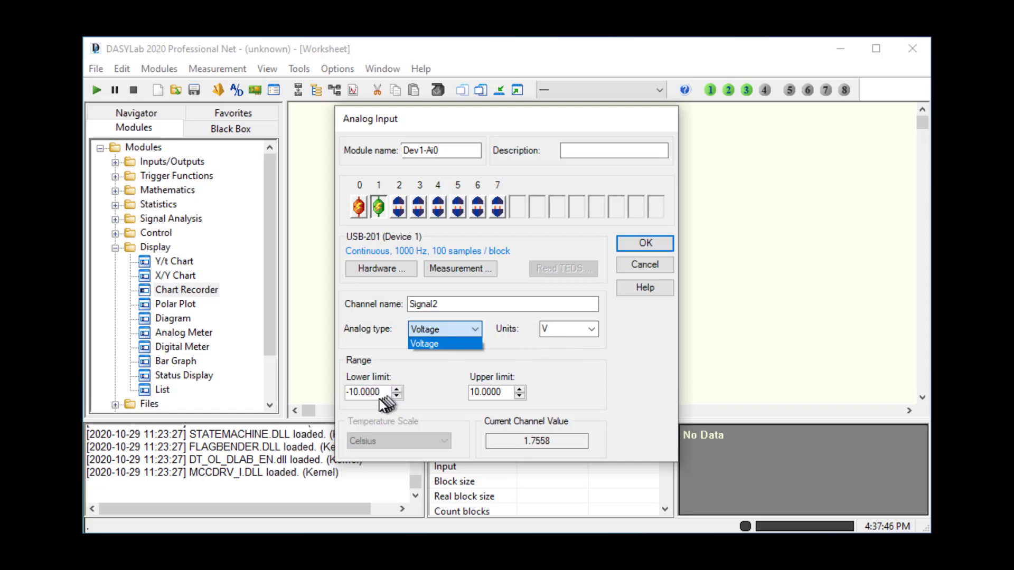
left_click(461, 392)
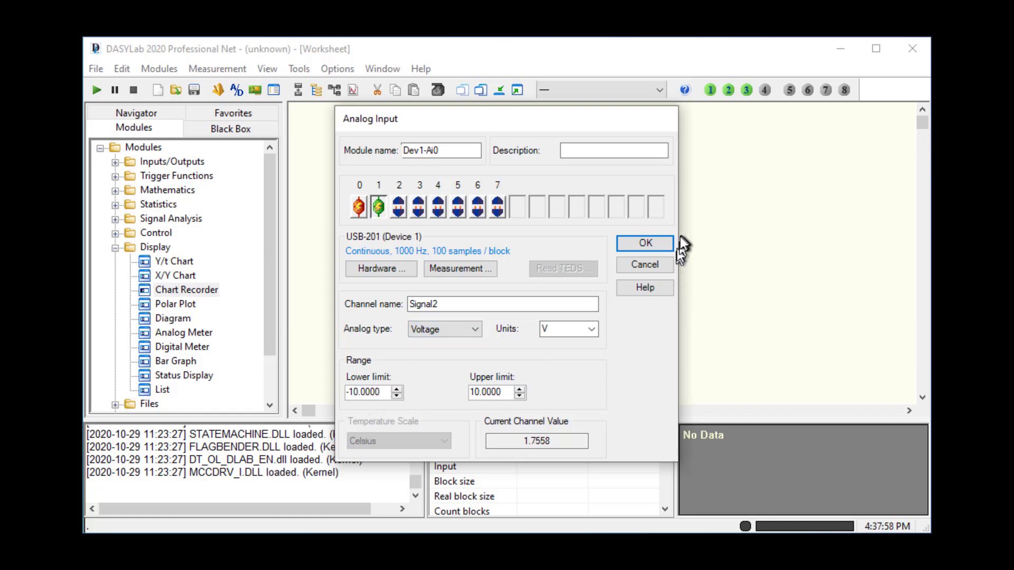
left_click(645, 244)
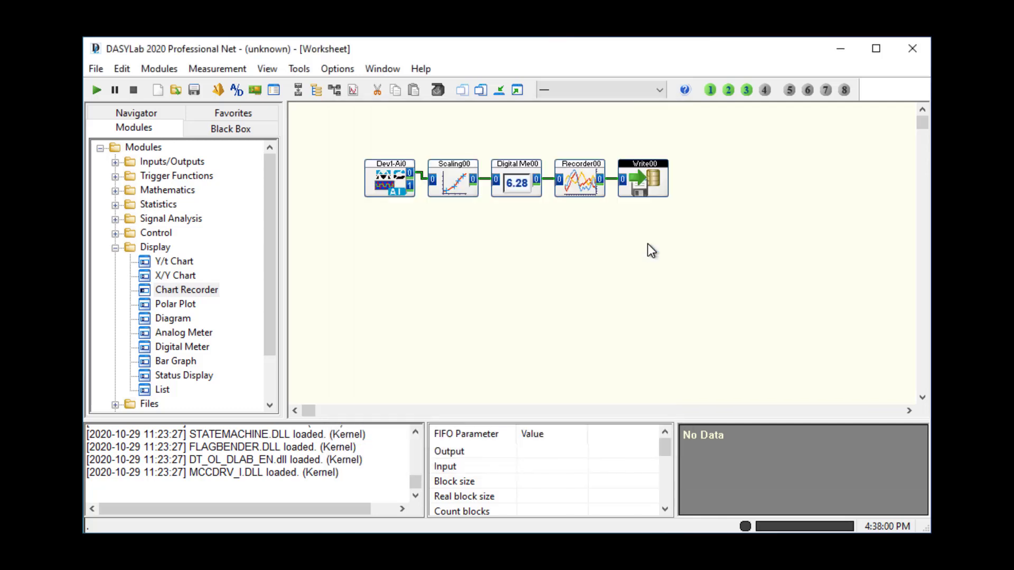
Shift the Dev1-Ai0 module slightly down and to the left, and add a second channel to the Scaling00 module
left_click_drag(382, 179, 376, 185)
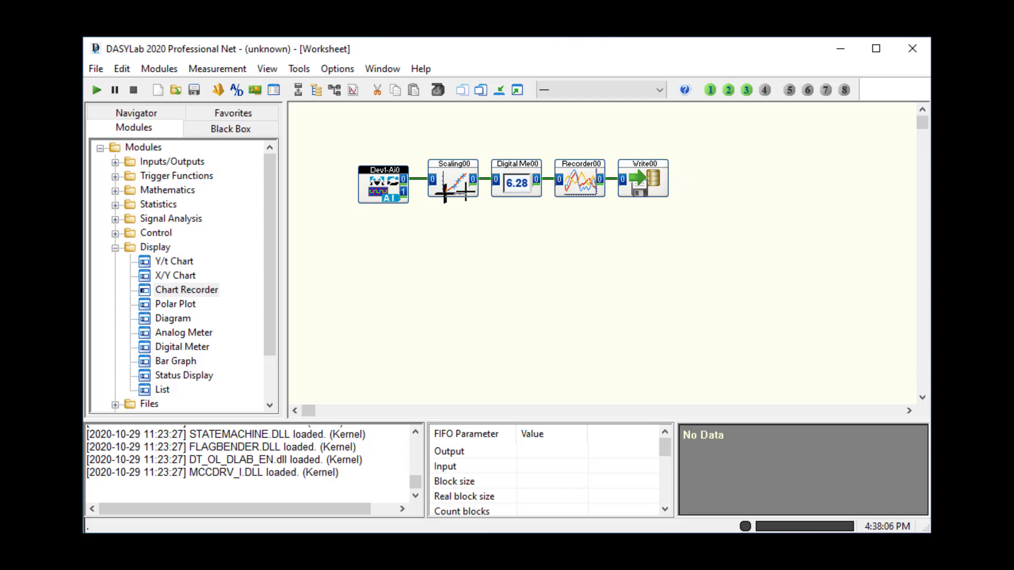
right_click(448, 185)
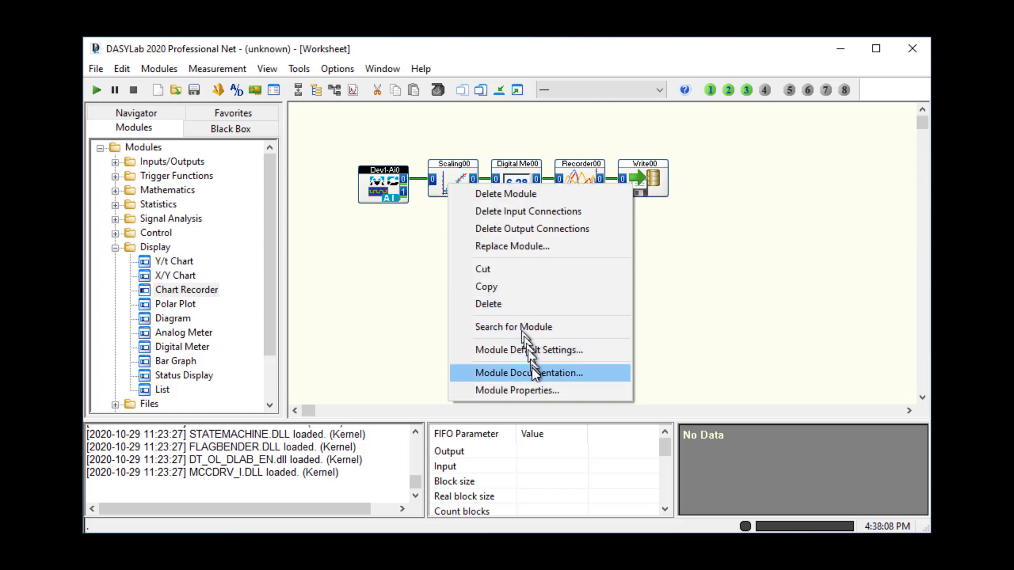
left_click(527, 391)
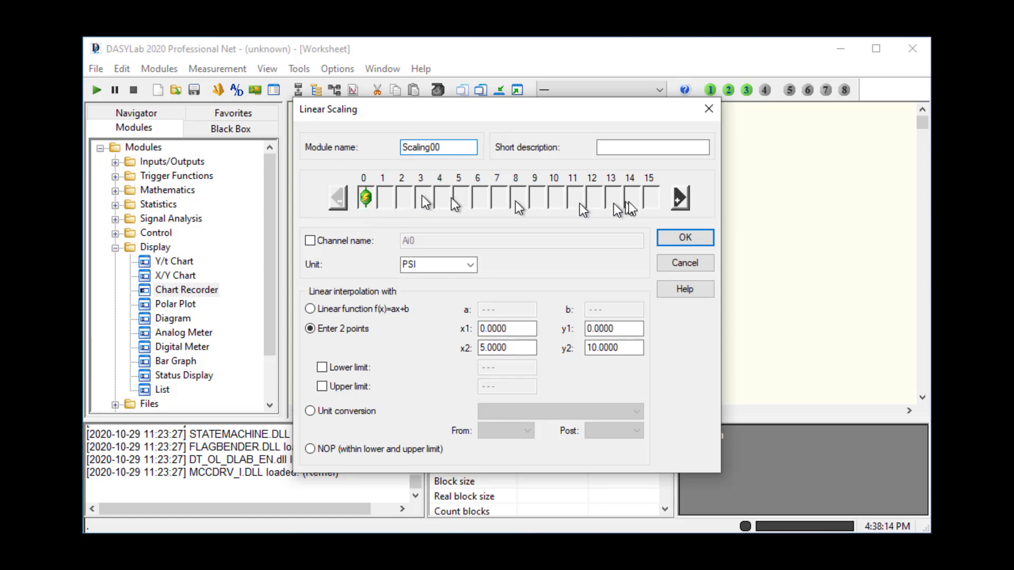
left_click(680, 199)
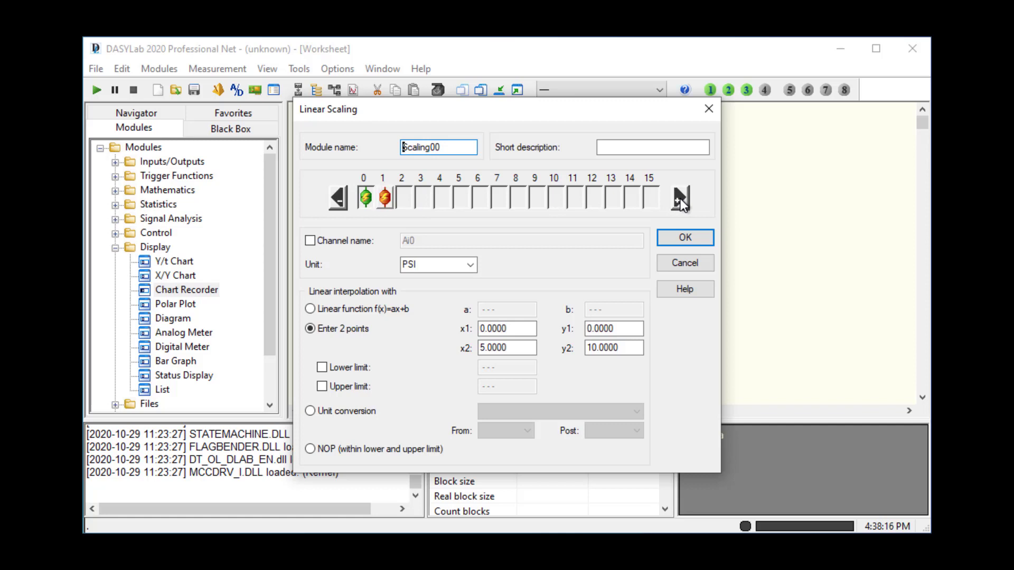
left_click_drag(338, 201, 466, 195)
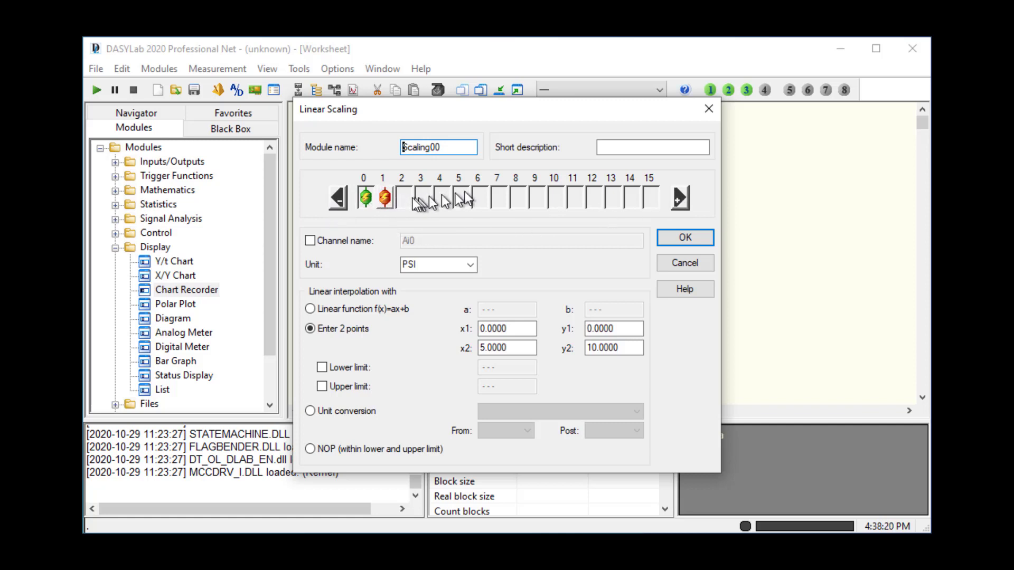
left_click(386, 198)
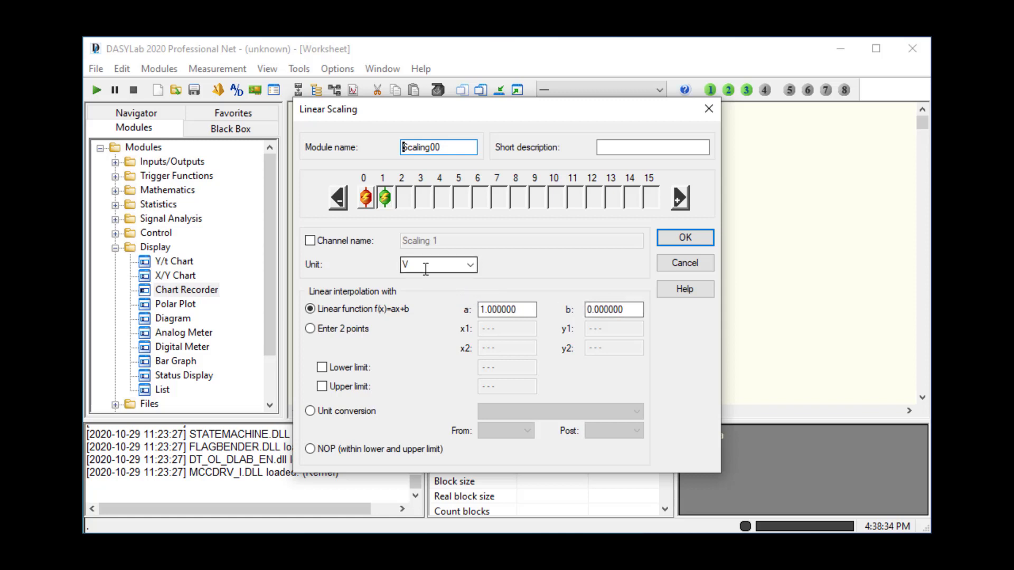
left_click(695, 241)
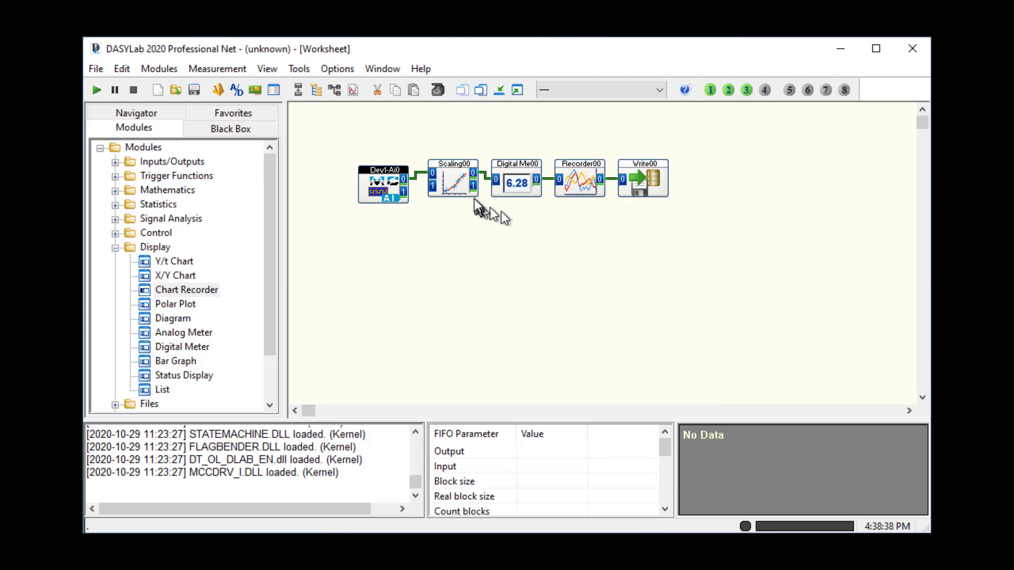
Add a second channel to the Digital Me00 module in its properties
right_click(512, 180)
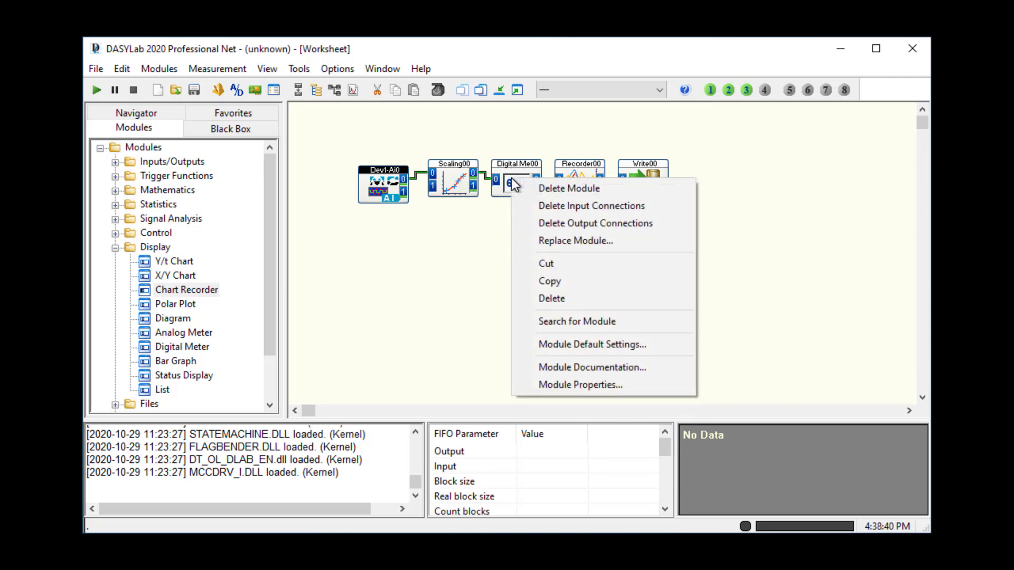
left_click(512, 182)
right_click(510, 176)
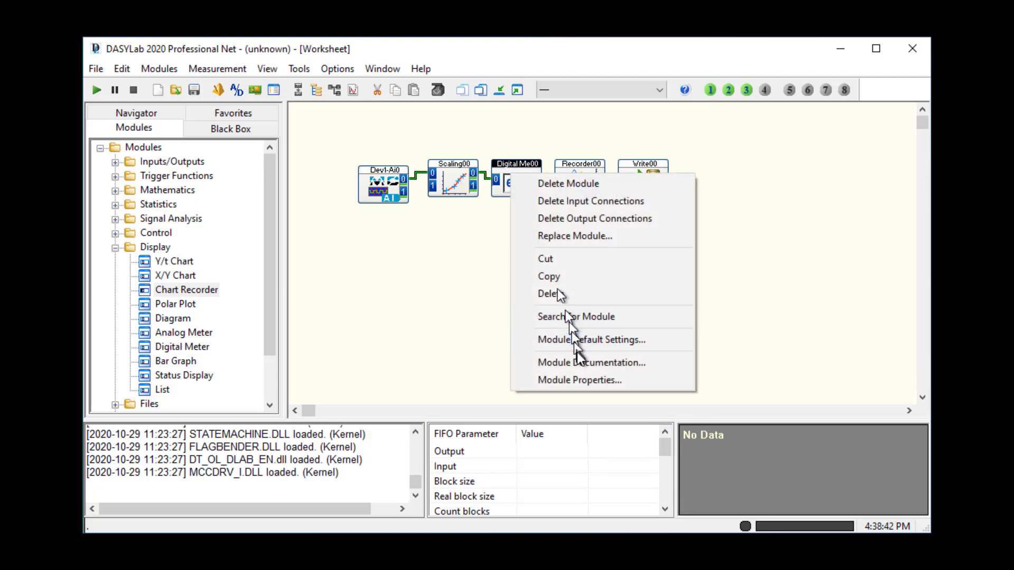
left_click(577, 378)
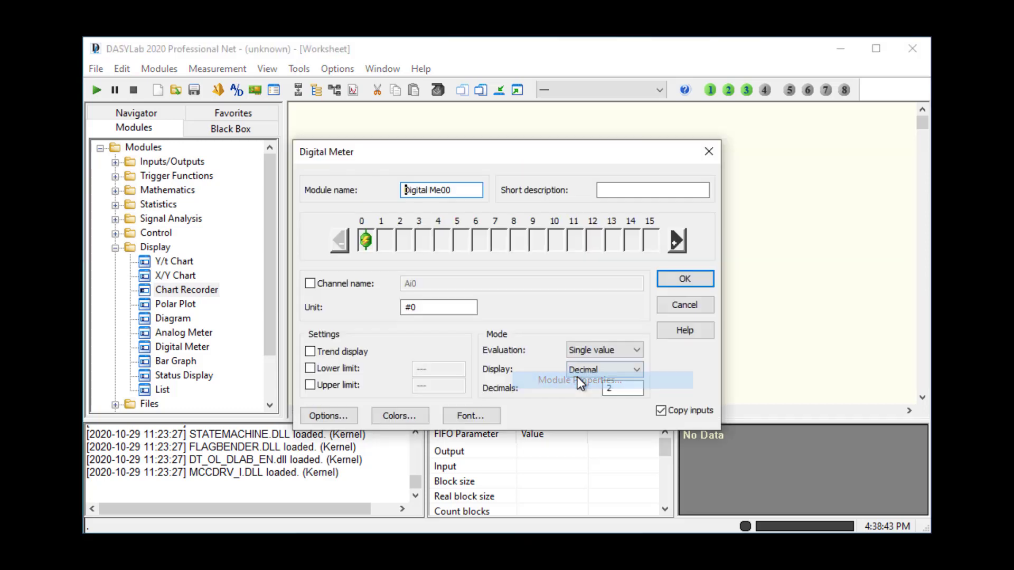
left_click(678, 239)
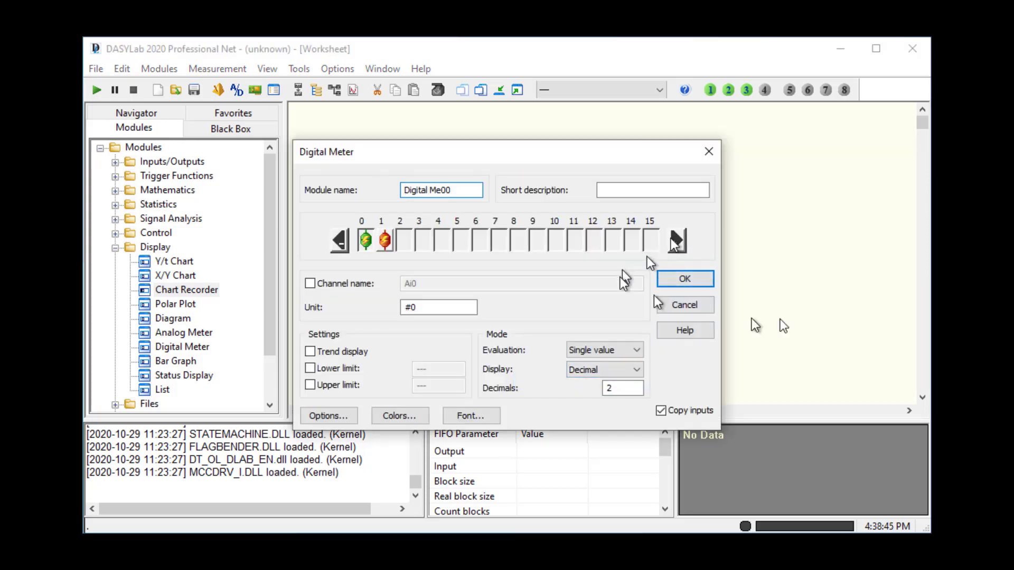
left_click(695, 280)
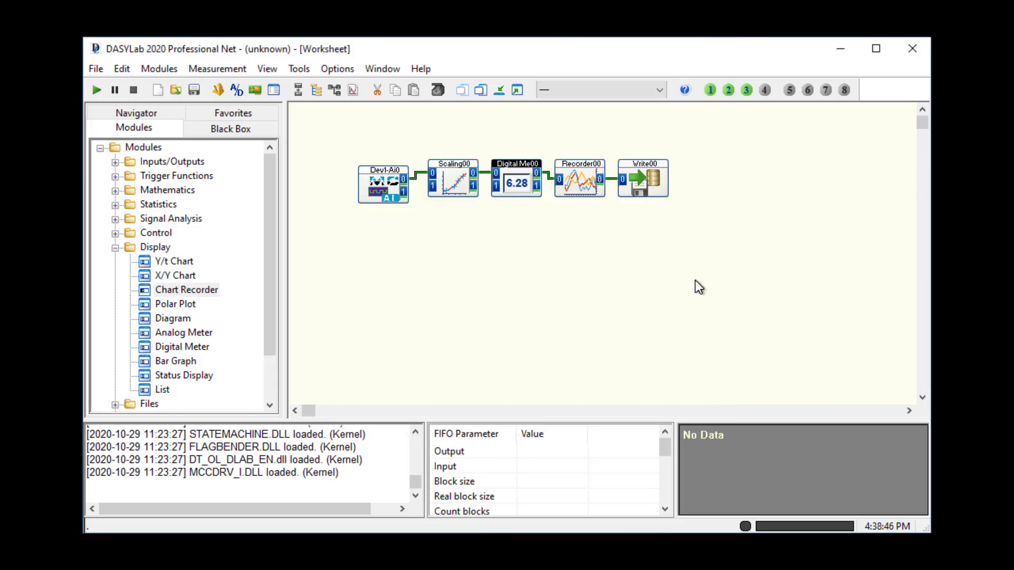
Add a second channel to the Recorder00 chart recorder module in its properties
right_click(576, 178)
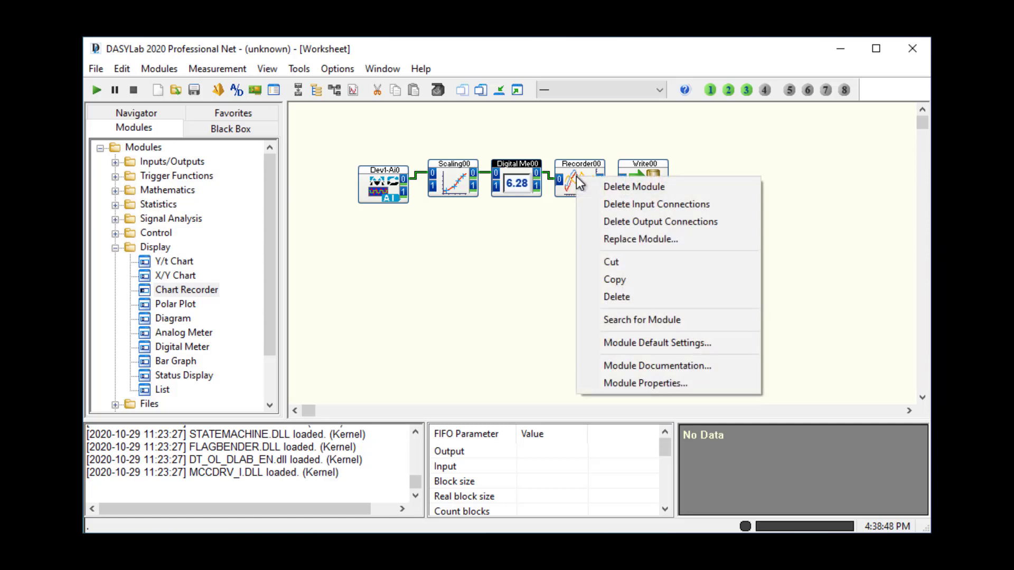
left_click(618, 381)
left_click(677, 320)
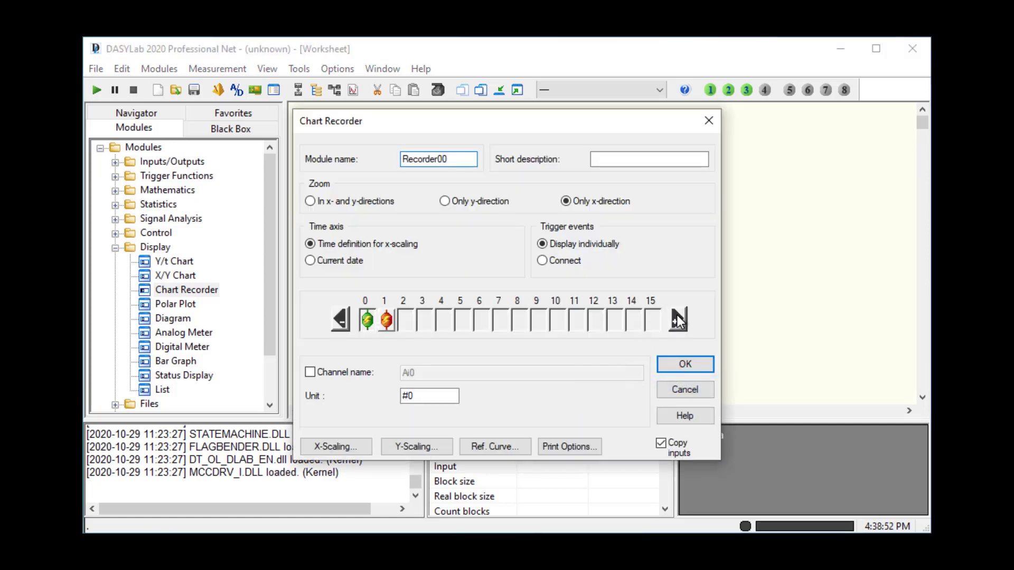
left_click(685, 363)
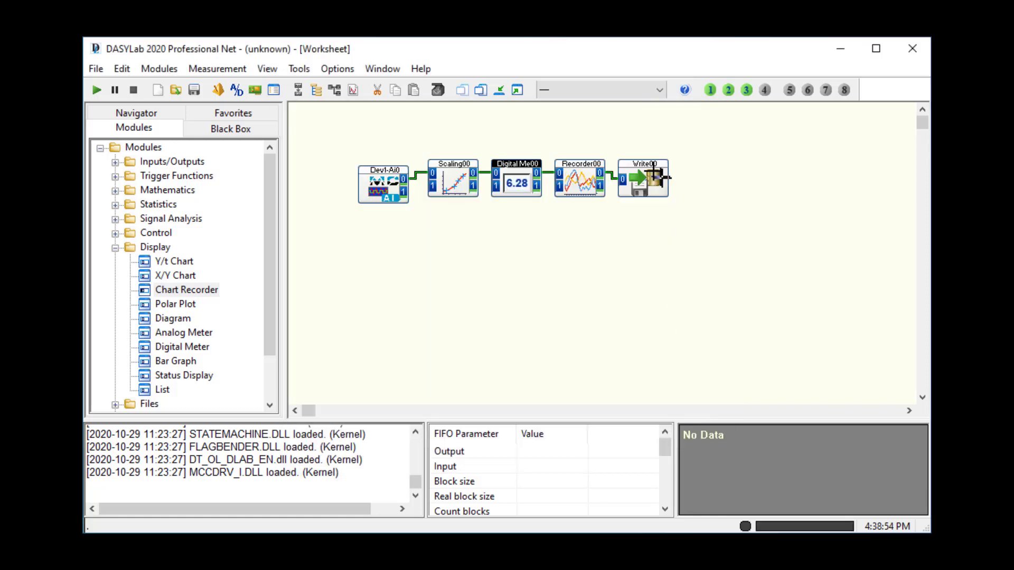
Add a second channel to the Write00 module and set its data file name to Exercise2
right_click(649, 180)
left_click(695, 383)
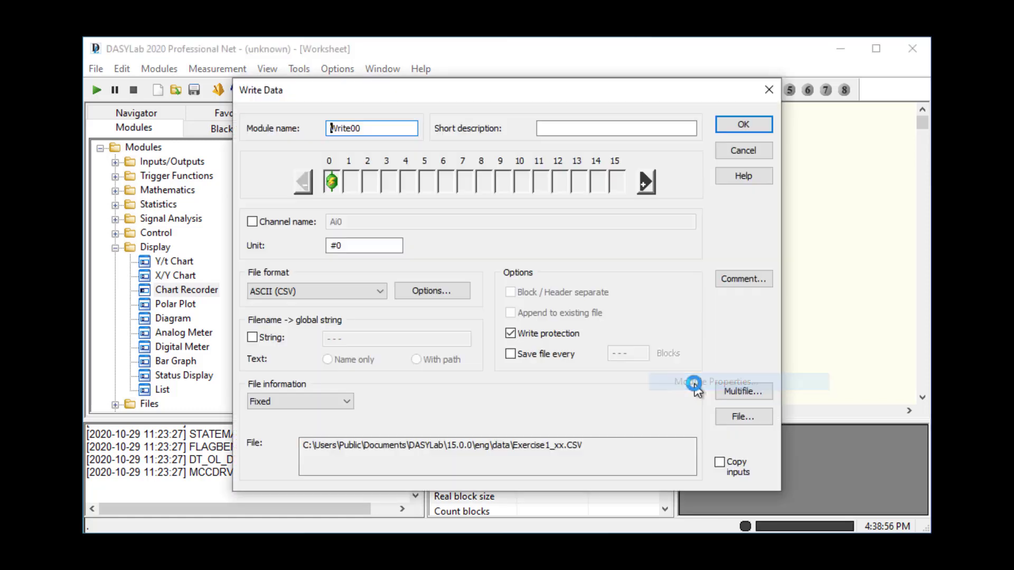
left_click(645, 182)
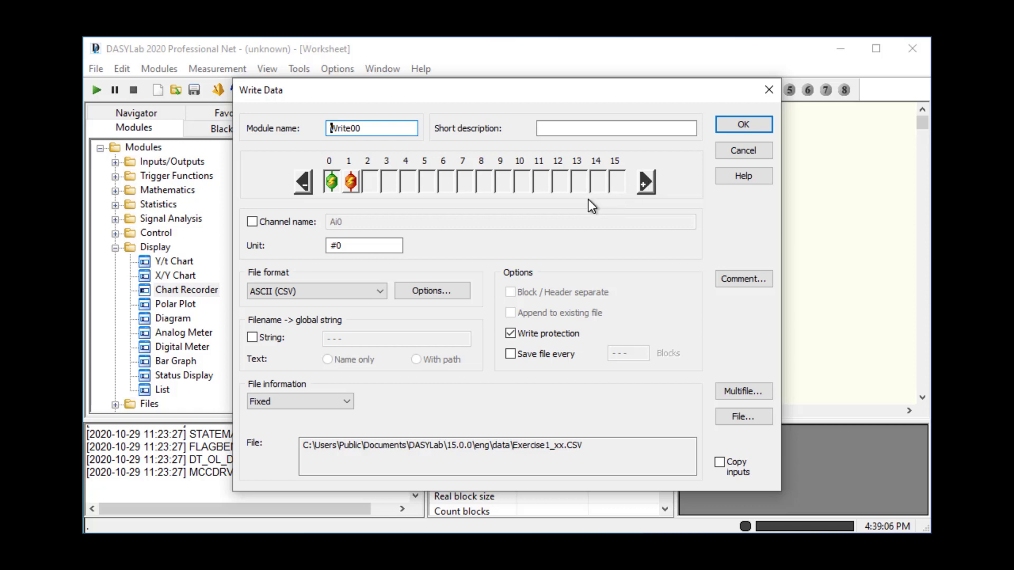
left_click(738, 418)
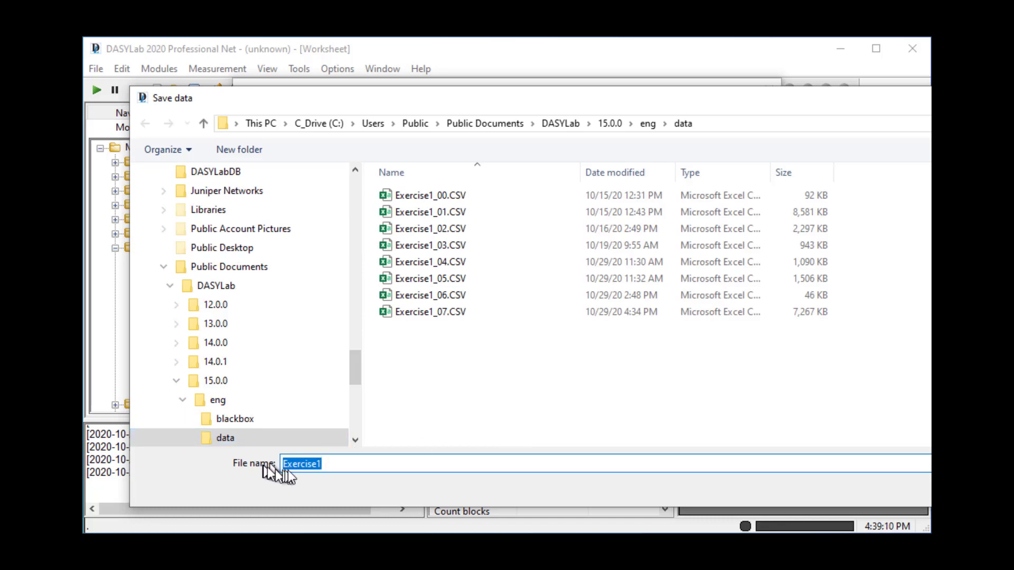
left_click(335, 463)
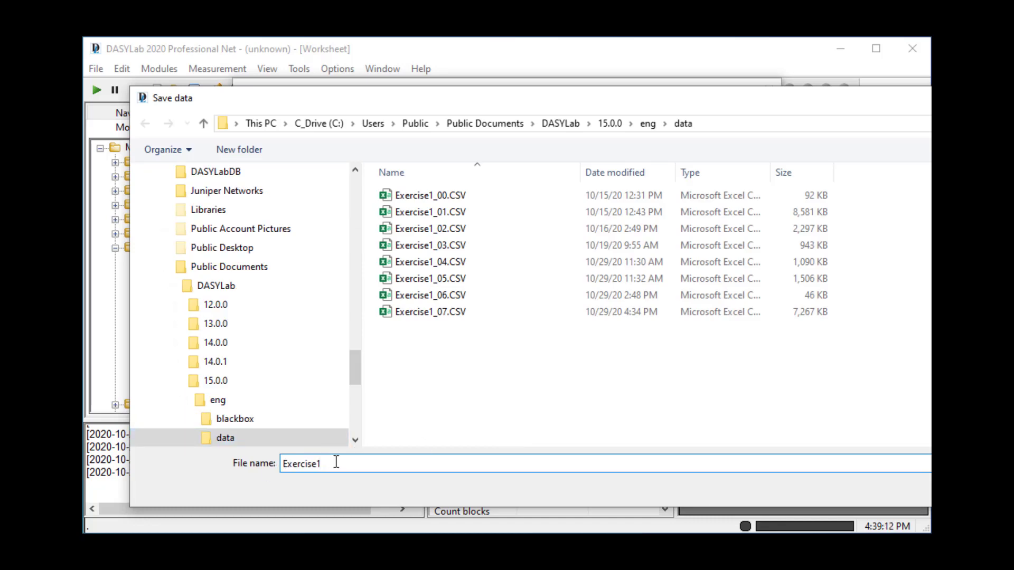
key("BackSpace")
type("2")
key("Return")
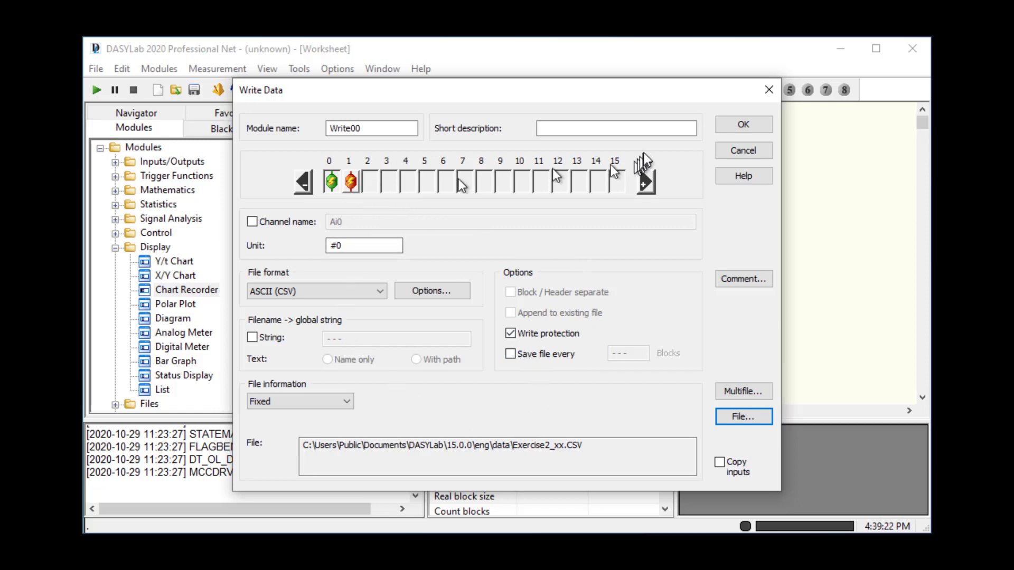
left_click(750, 127)
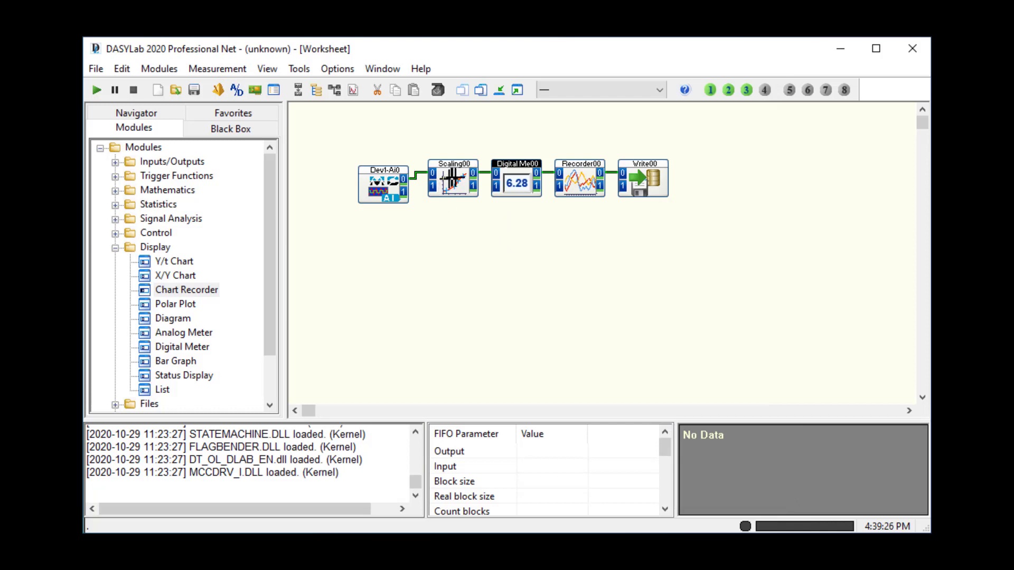
Line up the Scaling00, Digital Me00, Recorder00 and Write00 modules with Dev1-Ai0 so that their second channels connect along the chain
left_click_drag(449, 182, 442, 188)
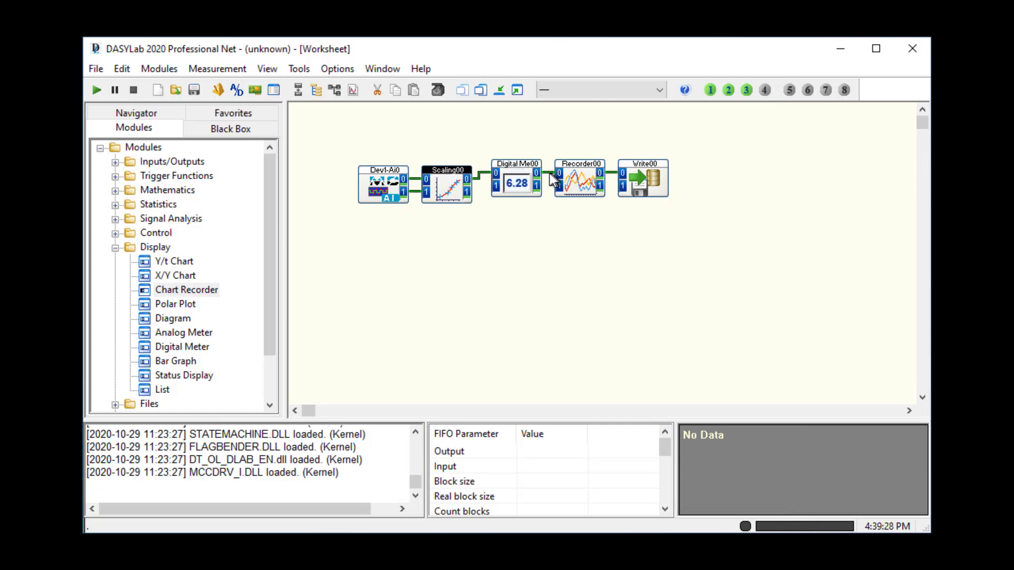
left_click_drag(531, 180, 561, 185)
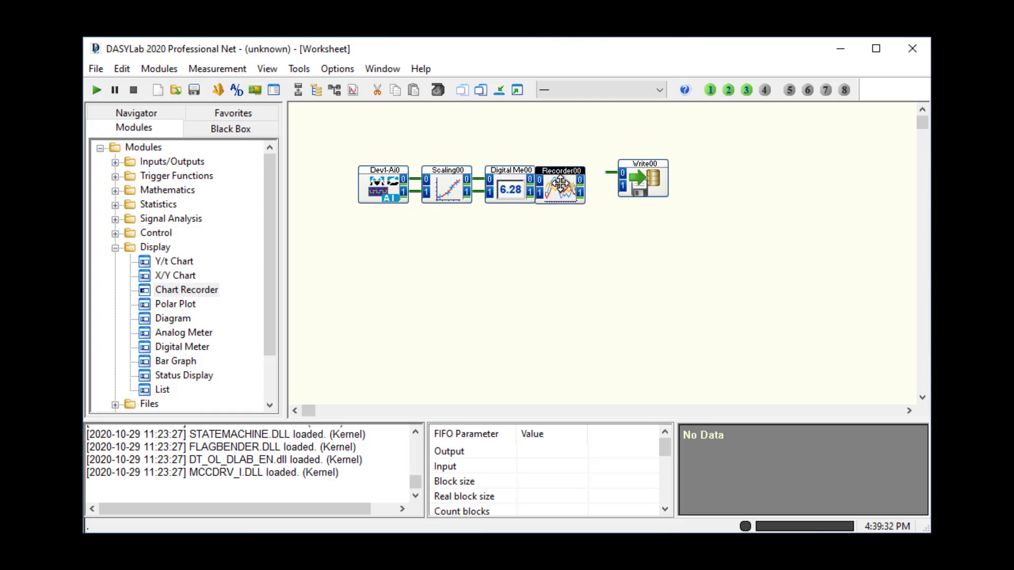
left_click_drag(628, 183, 659, 185)
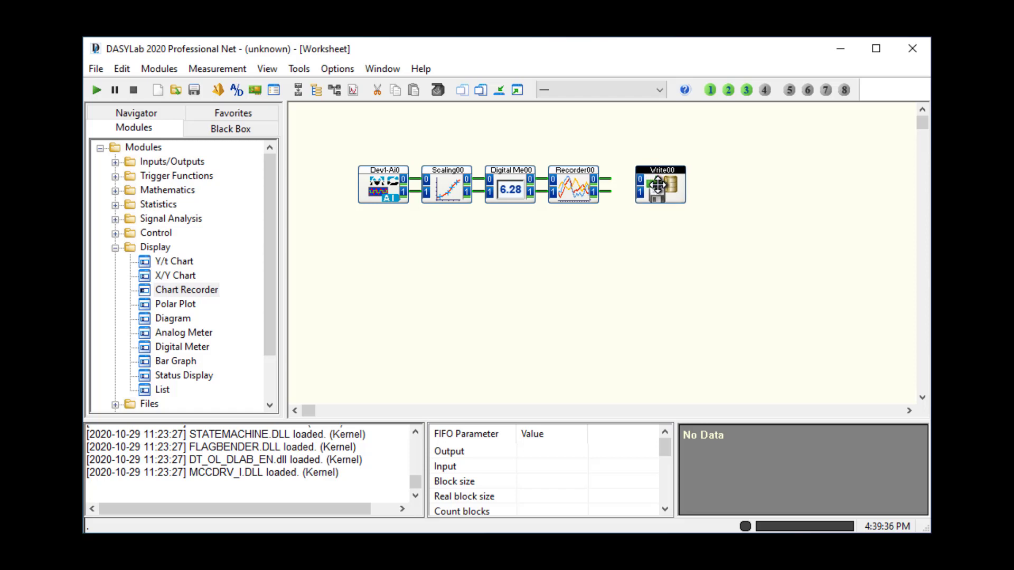
left_click_drag(576, 187, 588, 187)
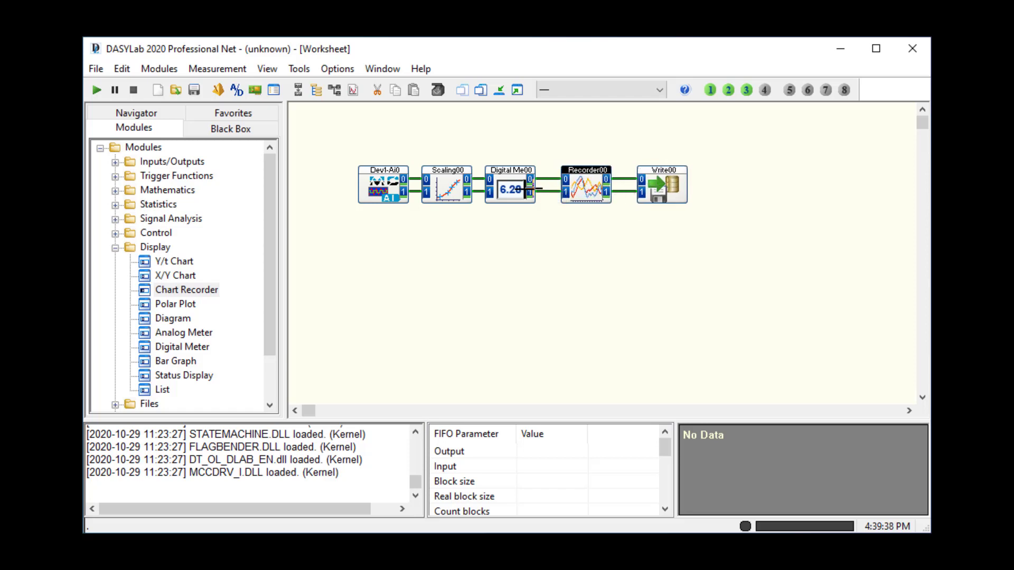
Even out the gaps in the worksheet chain by shifting the Digital Me00 and Dev1-Ai0 modules slightly
left_click(511, 187)
left_click_drag(511, 187, 518, 187)
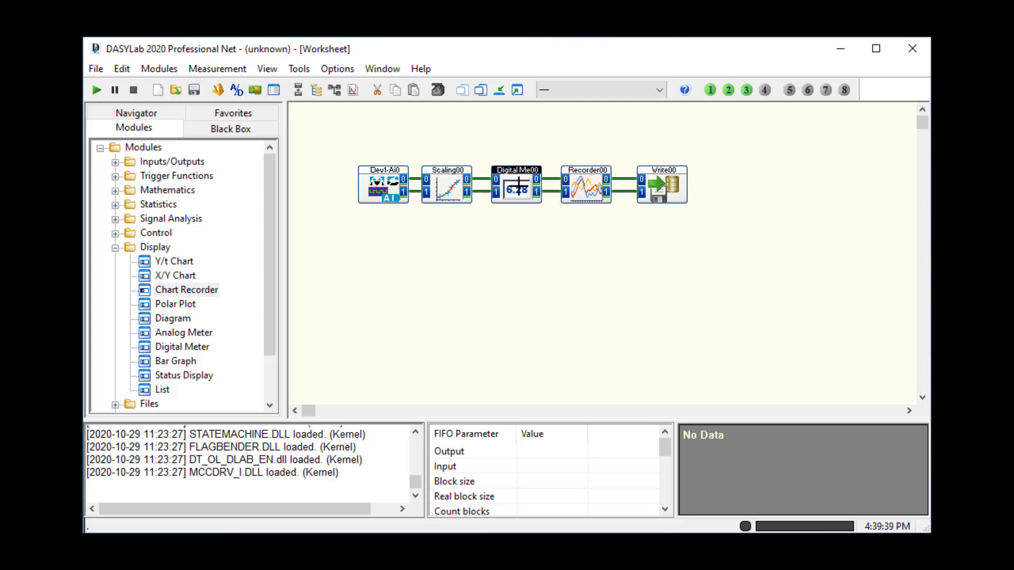
left_click(391, 184)
left_click_drag(392, 184, 386, 183)
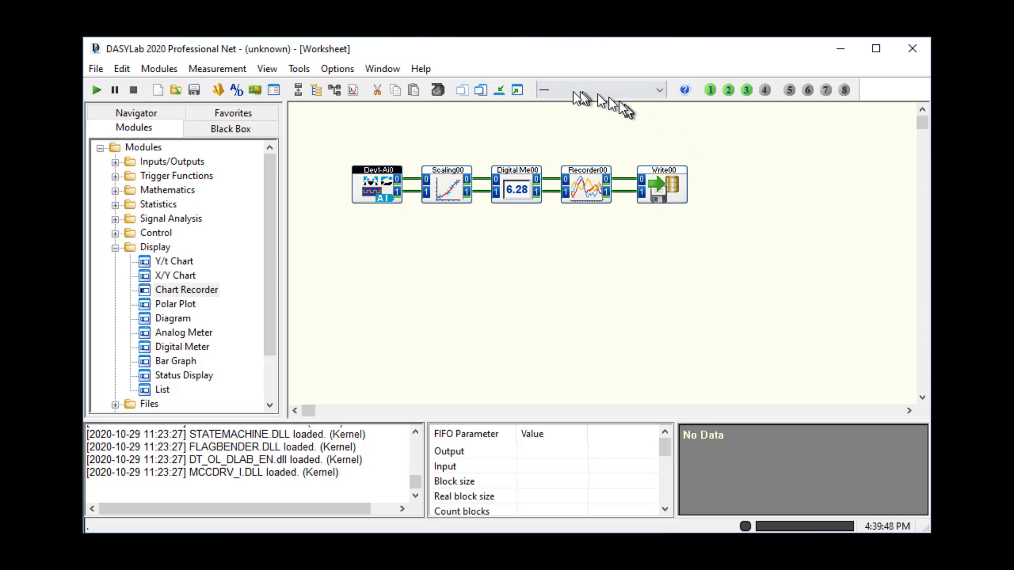
Show the display windows and arrange Recorder00 and the digital meter side by side below the module chain, fully visible without overlap
left_click(515, 92)
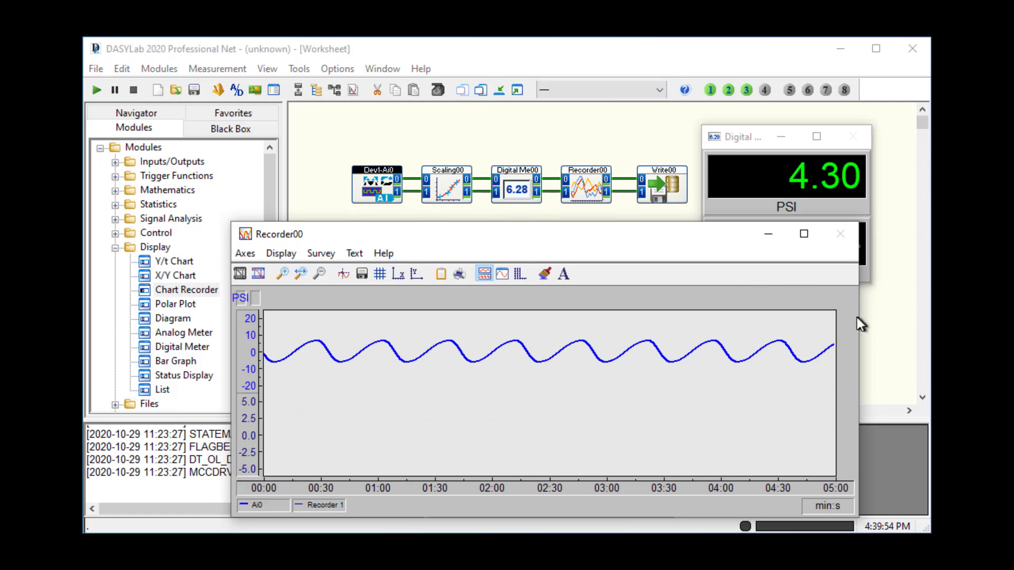
left_click_drag(859, 312, 701, 302)
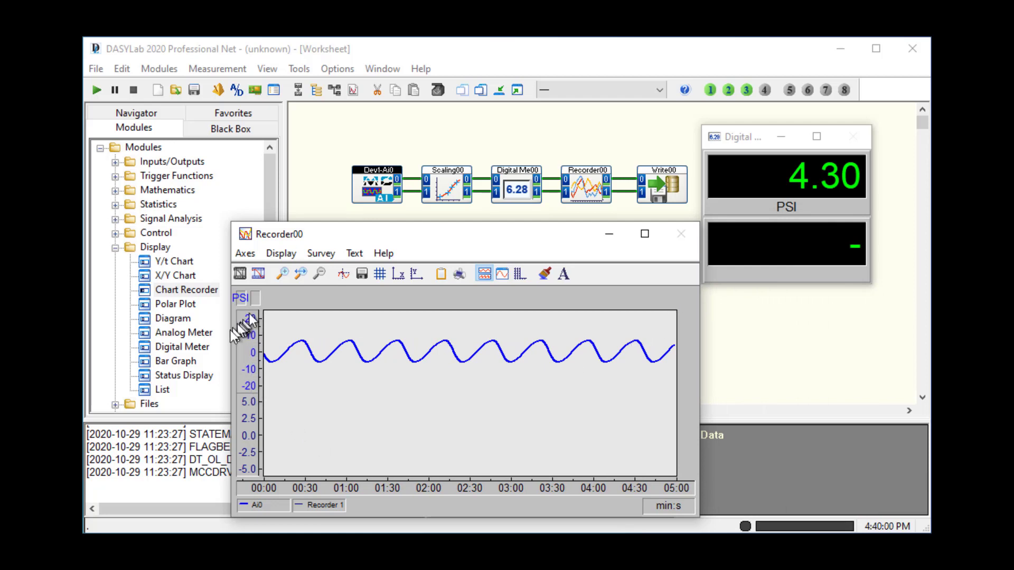
left_click_drag(227, 335, 125, 343)
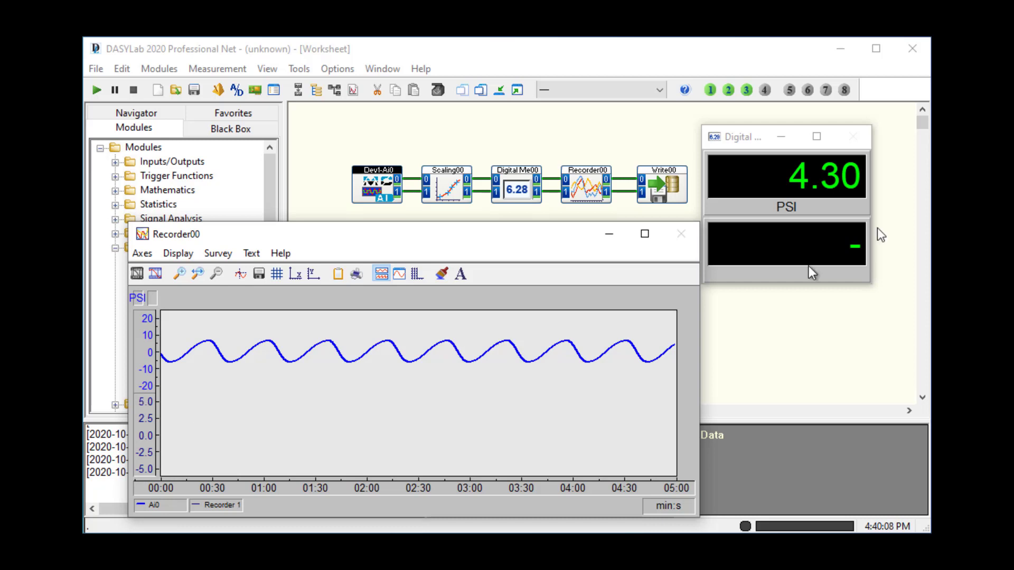
left_click_drag(755, 139, 760, 233)
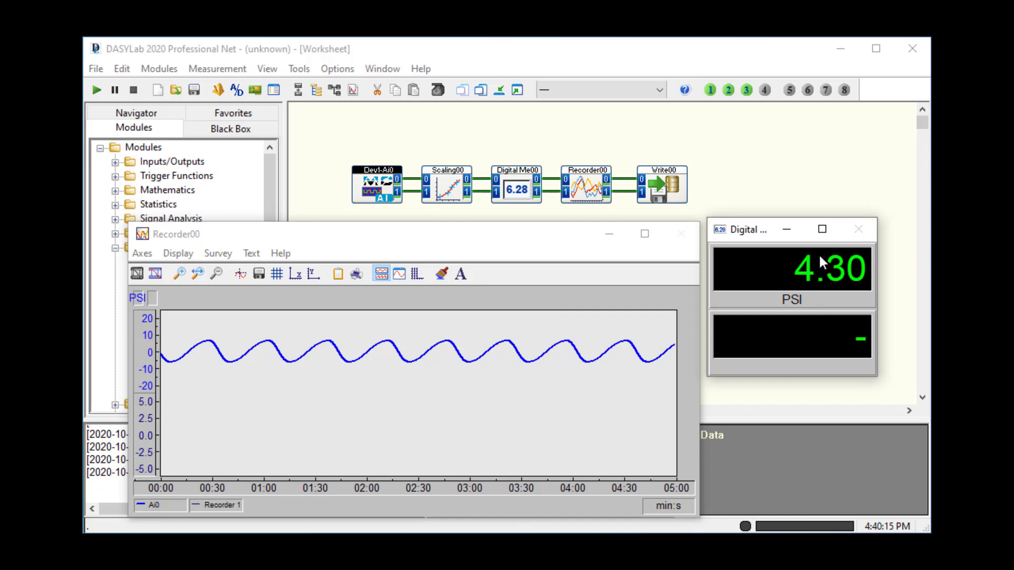
Start the measurement and make the Recorder00 window active
left_click(95, 90)
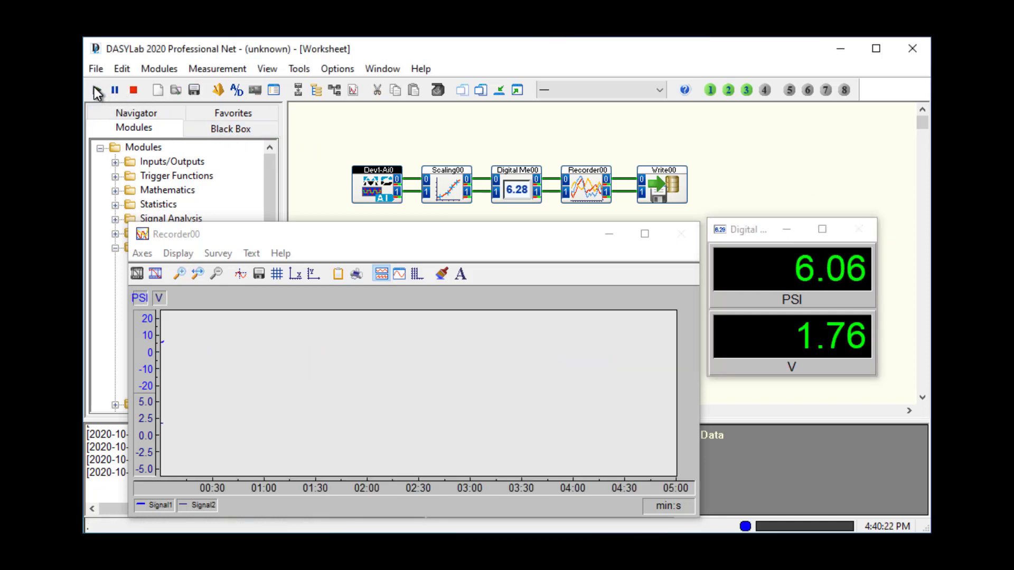
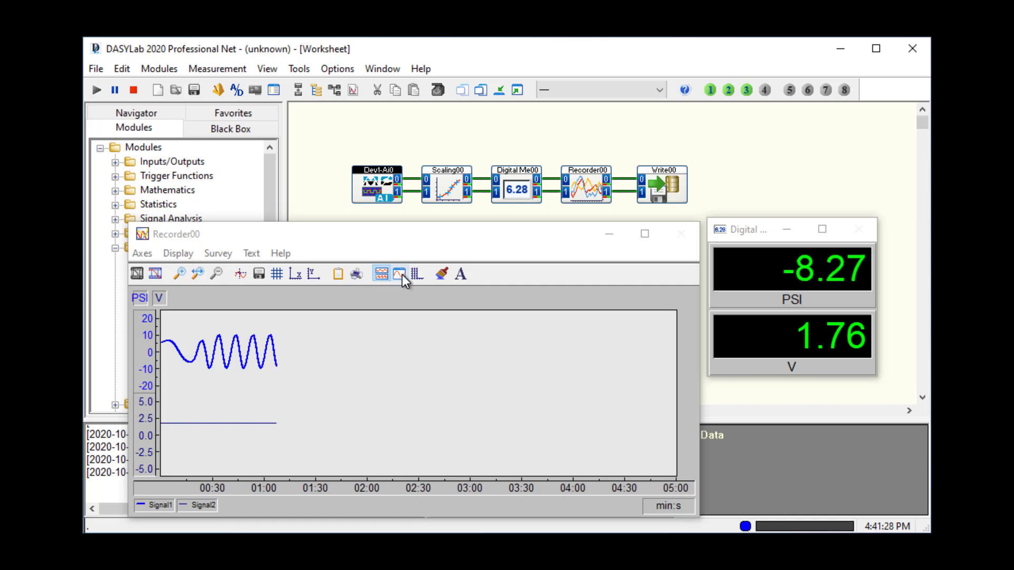
left_click(407, 235)
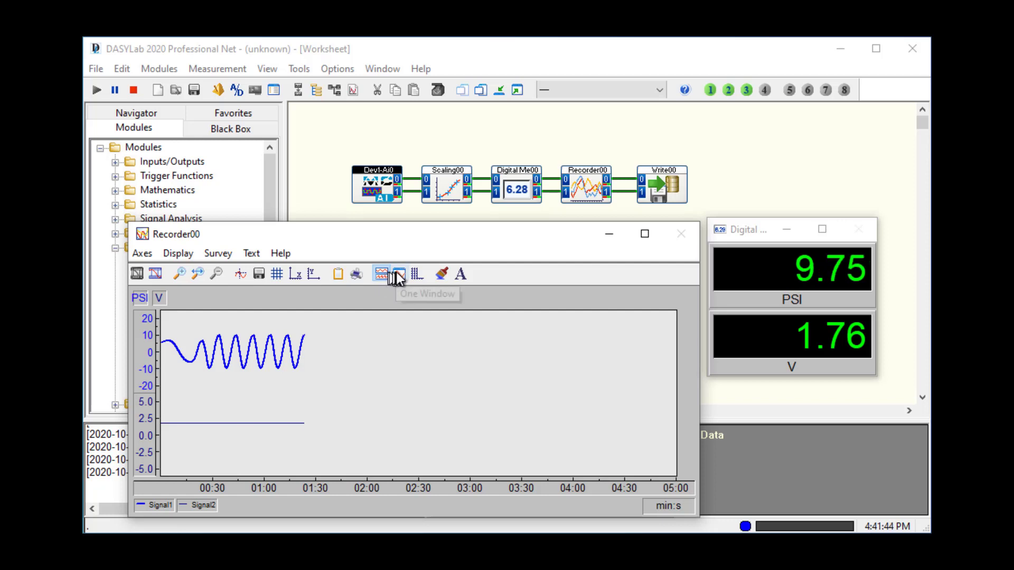
Display both recorder signals in one window and change the Input 1 curve color to green
left_click(400, 274)
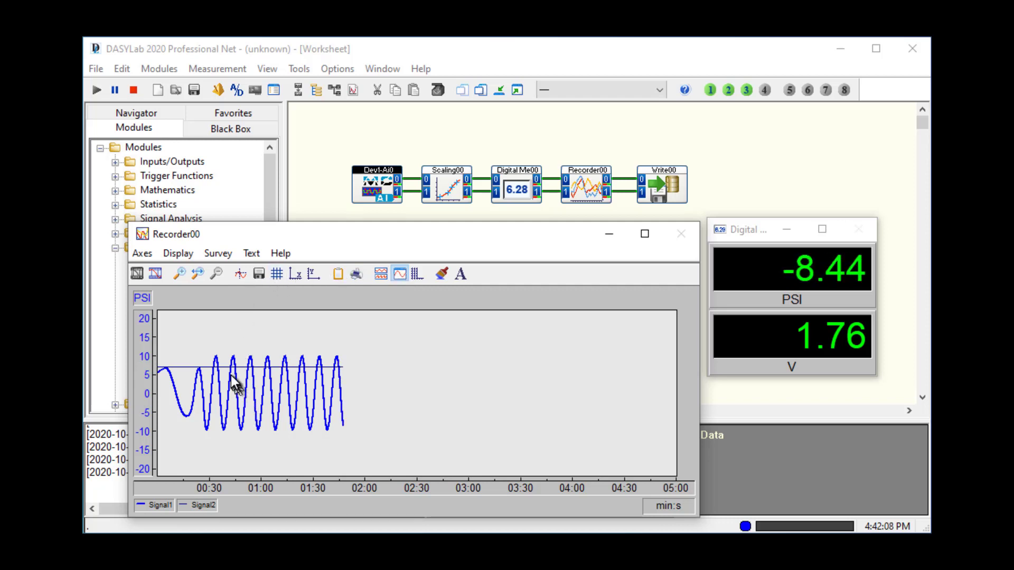
left_click(443, 274)
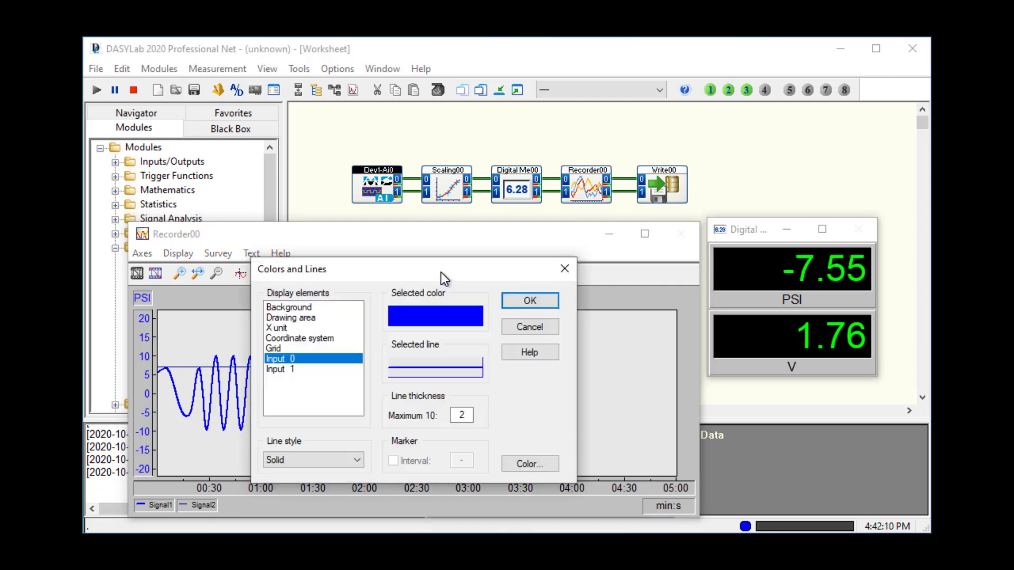
left_click(283, 370)
left_click(515, 463)
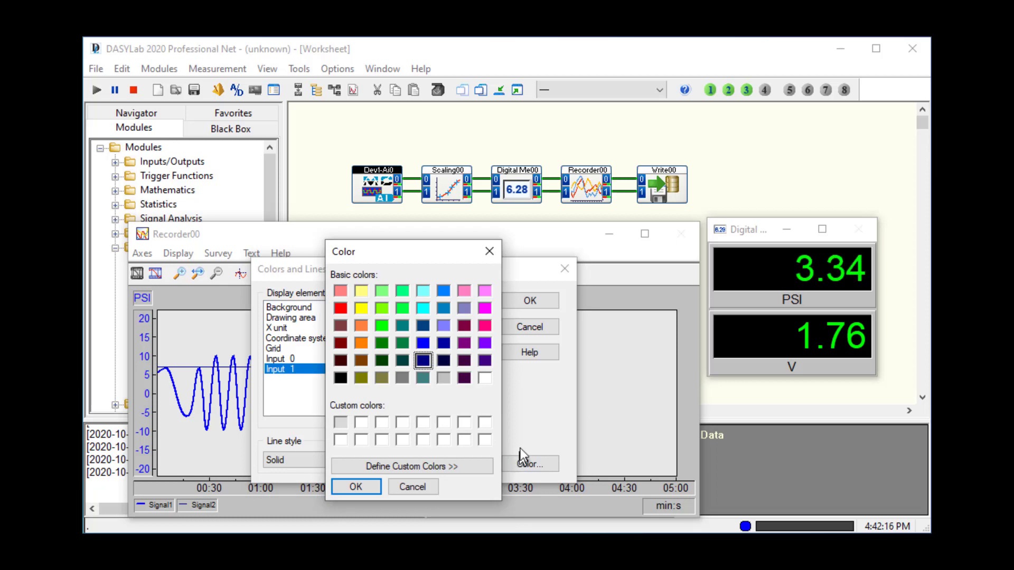
left_click(399, 343)
left_click(359, 488)
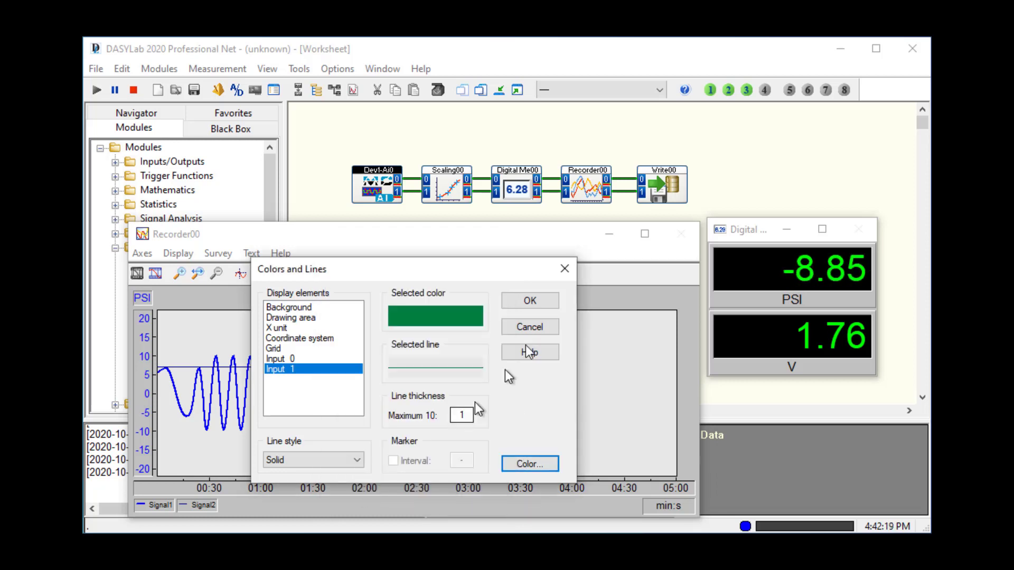
left_click(530, 301)
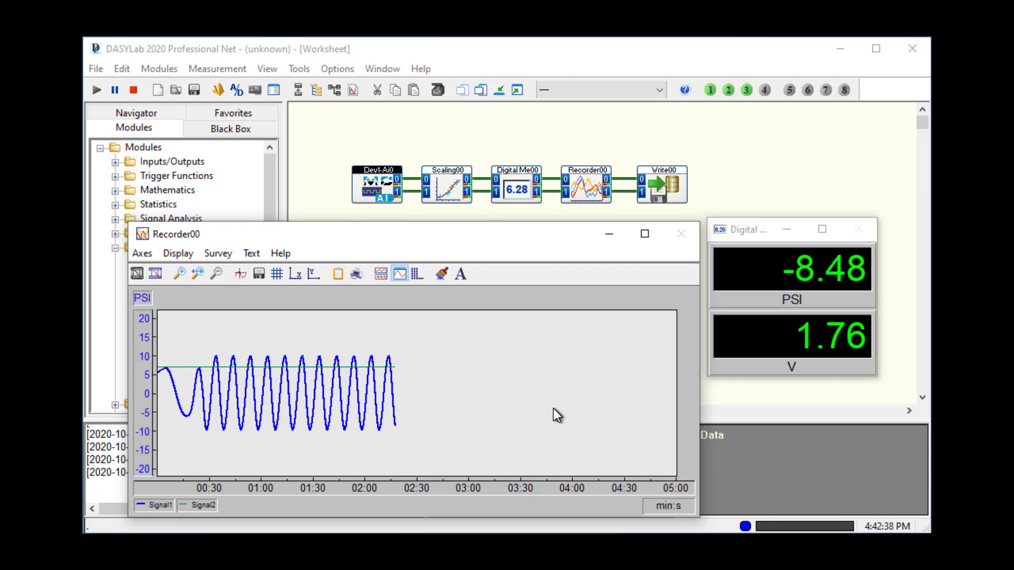
Assign Input 1 to the recorder's second Y axis through Scaling Assignment
left_click(150, 255)
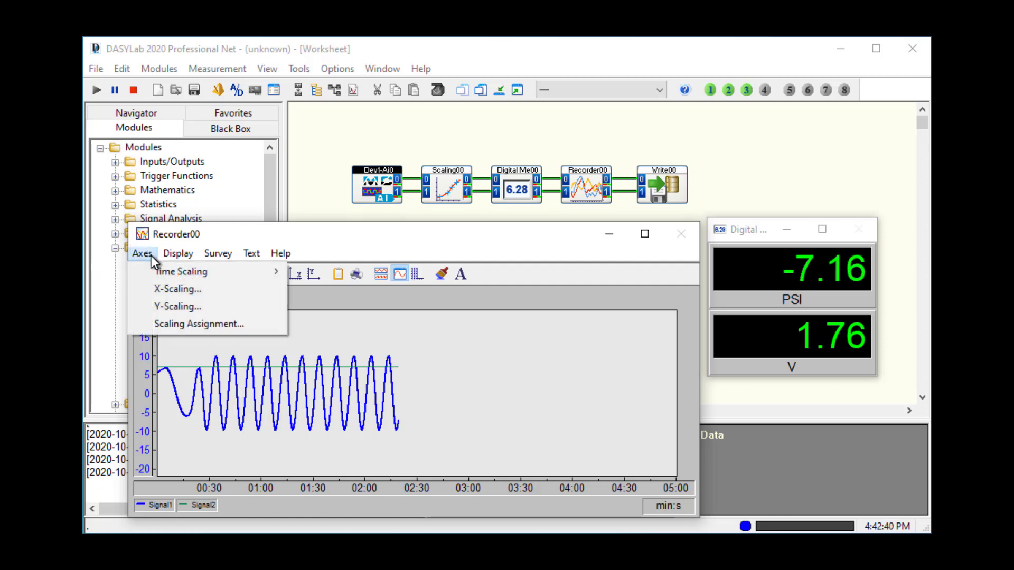
left_click(180, 324)
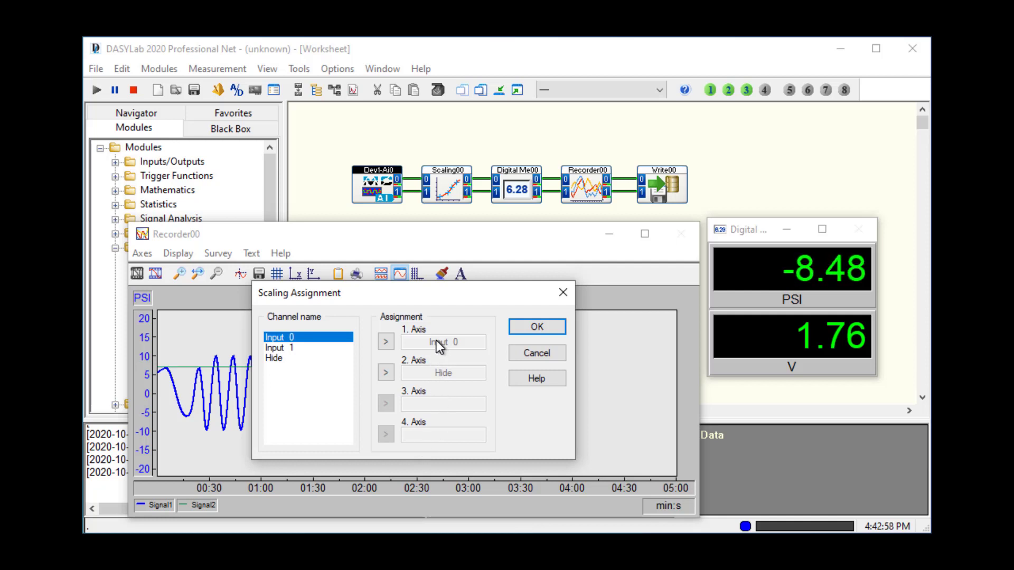
left_click(285, 348)
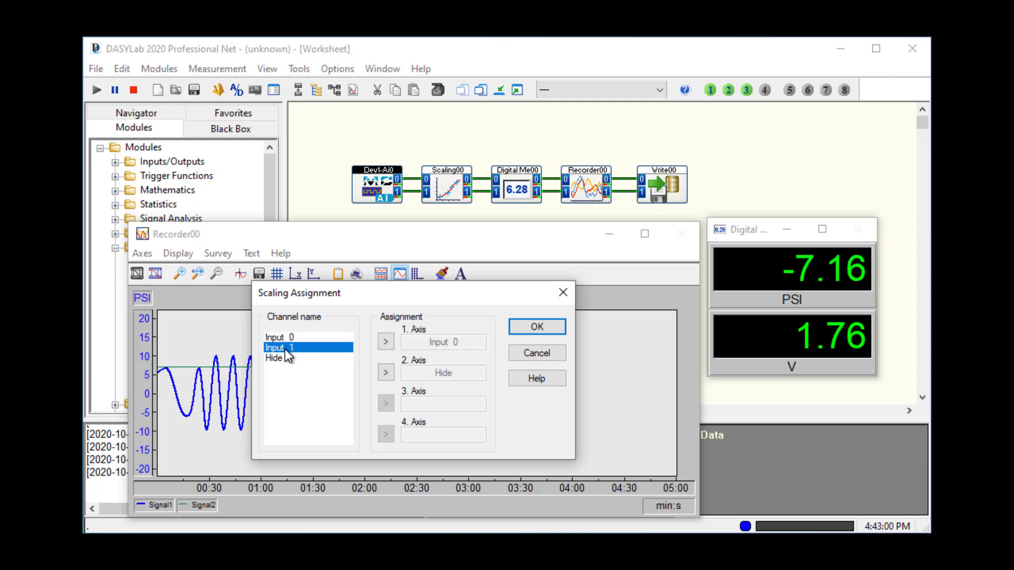
left_click(385, 374)
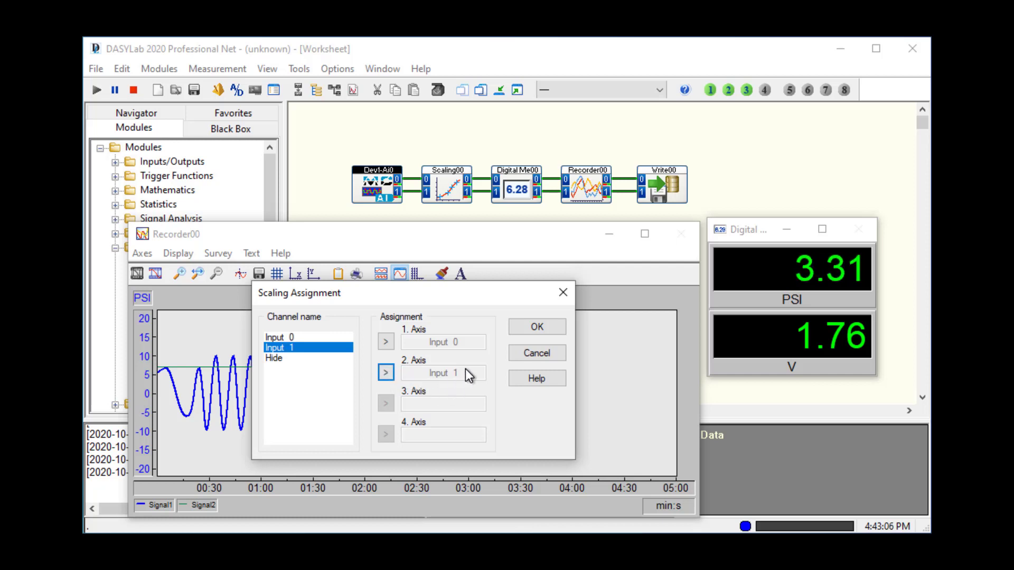
left_click(535, 328)
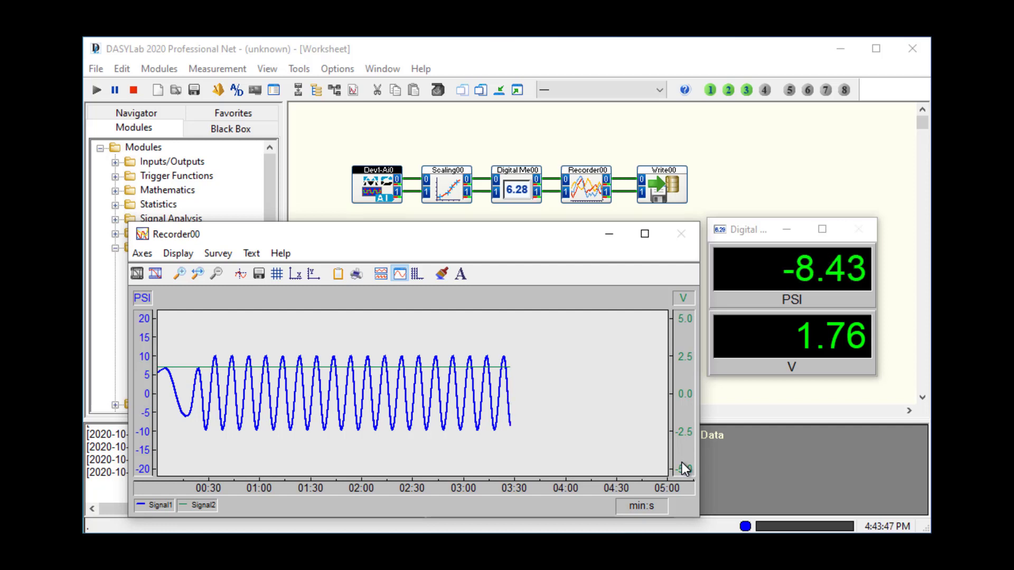
Show the recorder signals in separate windows briefly, and return to the one-window display
left_click(384, 277)
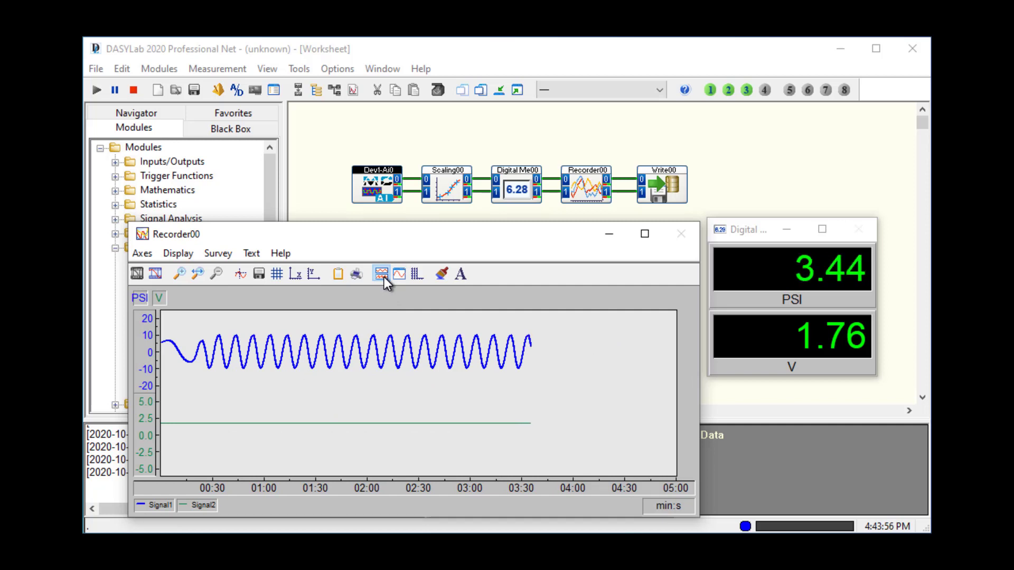
left_click(401, 275)
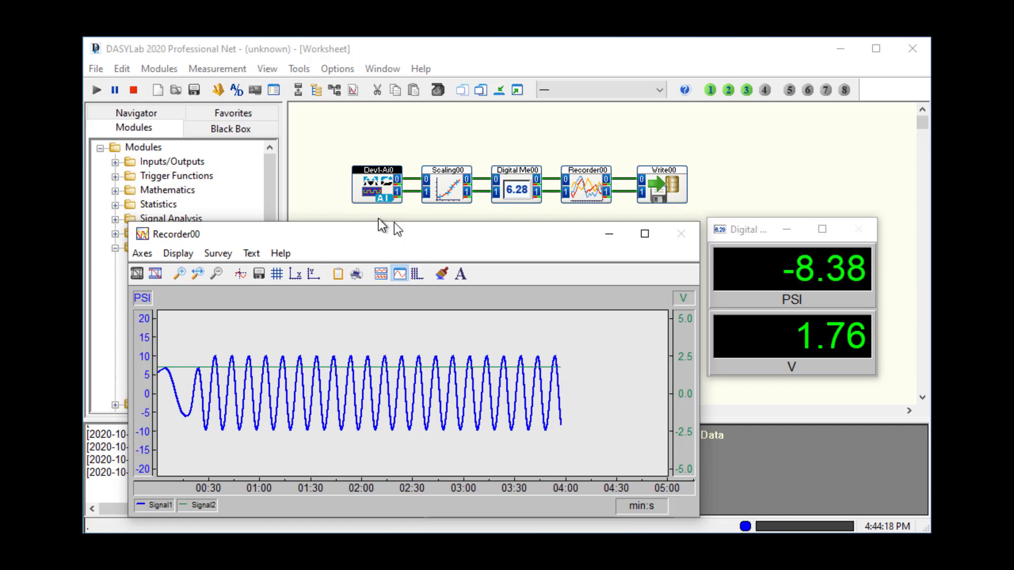
left_click(719, 229)
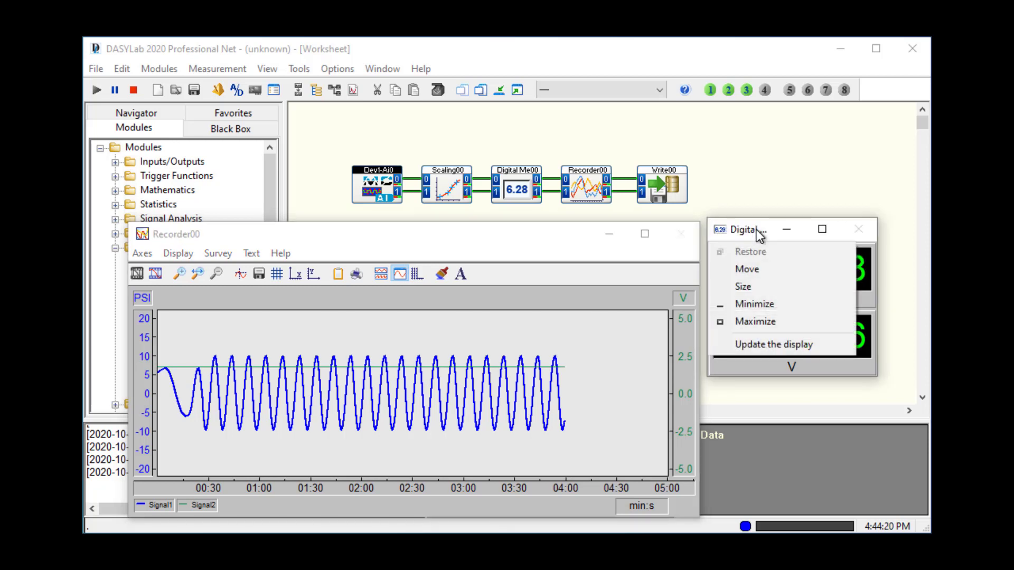
left_click(763, 237)
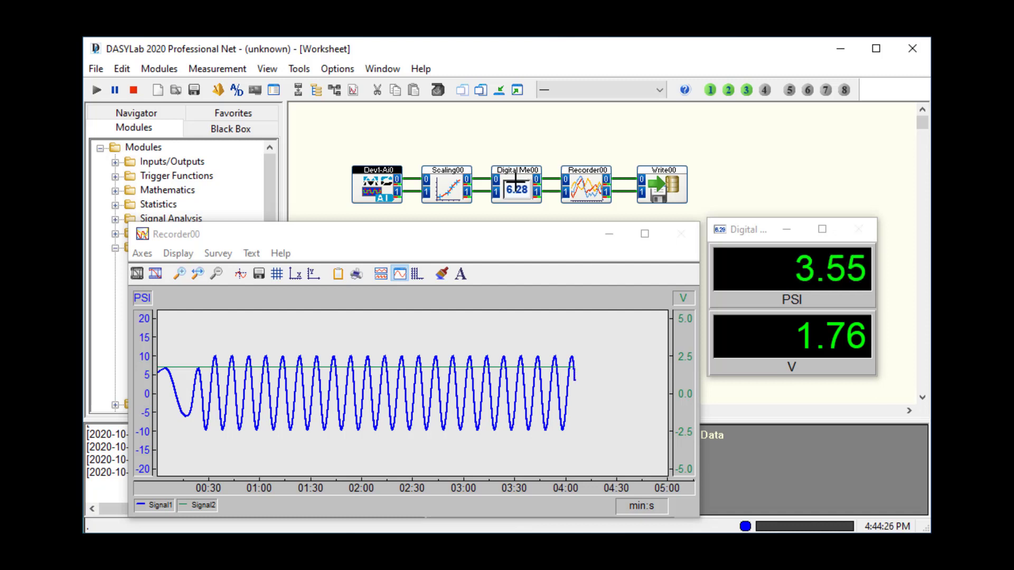
Set the digital meter options to show channel names, keep the unit in the value's row and use 2 columns
double_click(515, 183)
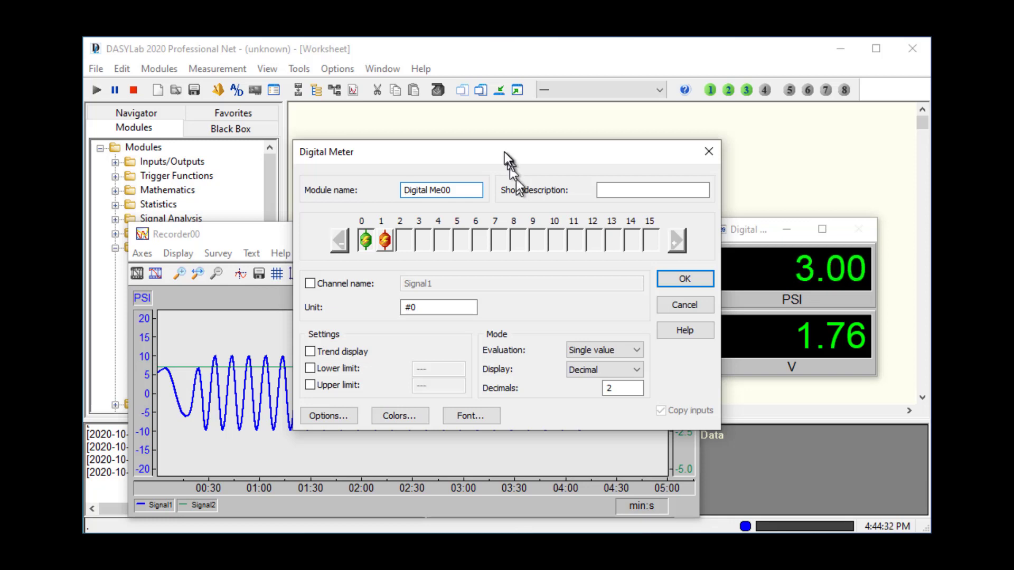
left_click_drag(504, 153, 401, 155)
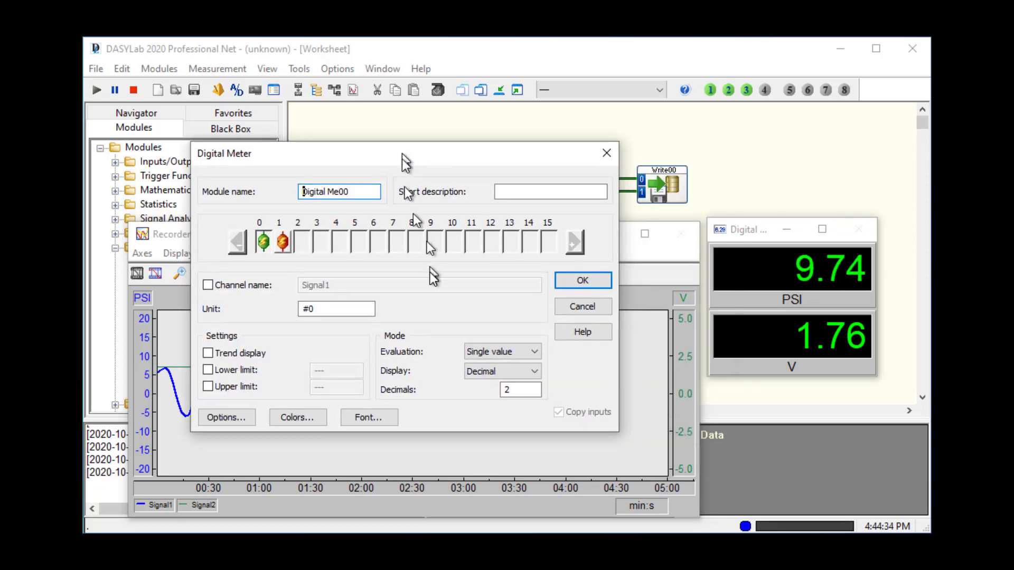
left_click(234, 418)
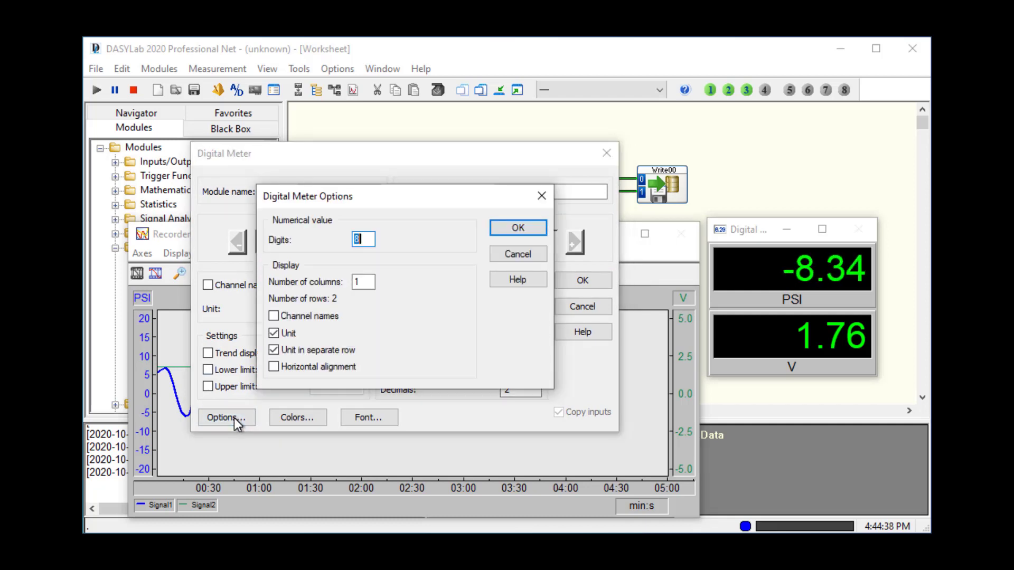
left_click(299, 315)
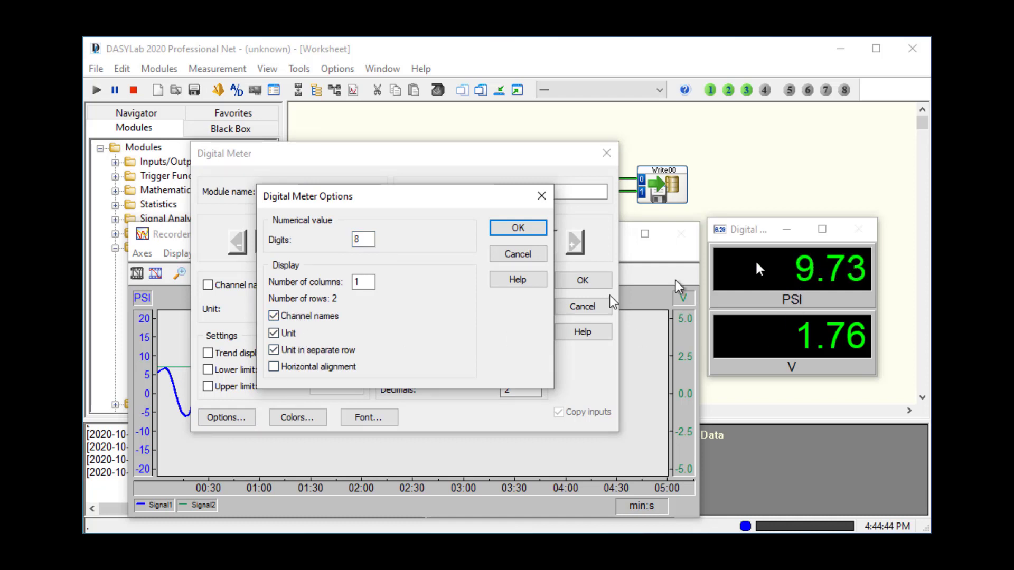
left_click(274, 351)
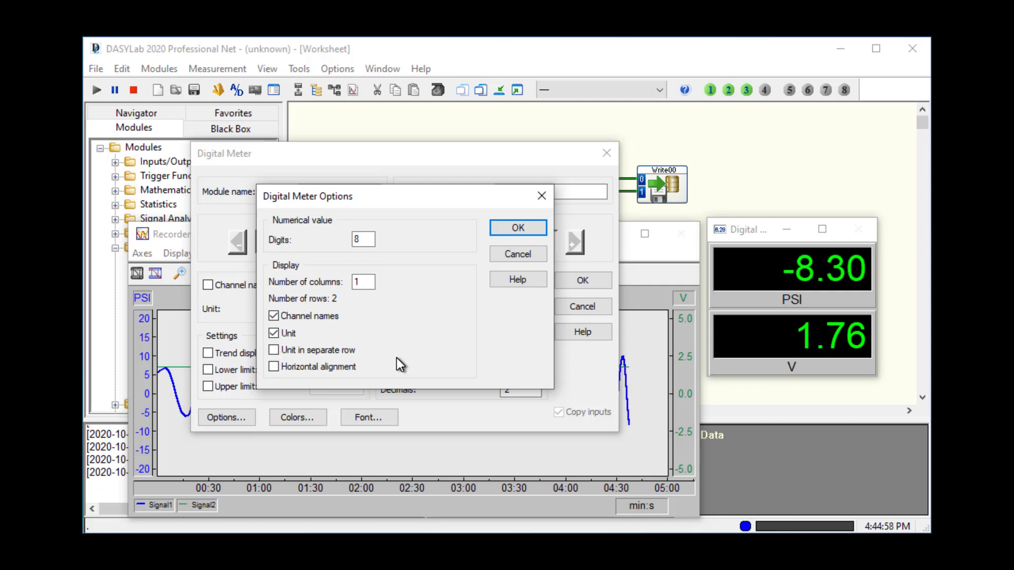
double_click(356, 281)
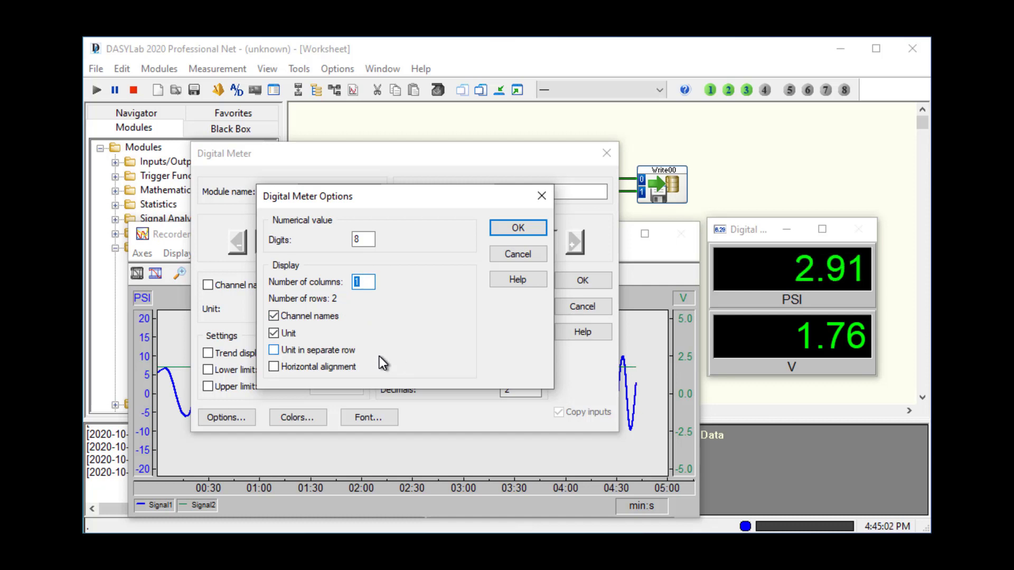
type("2")
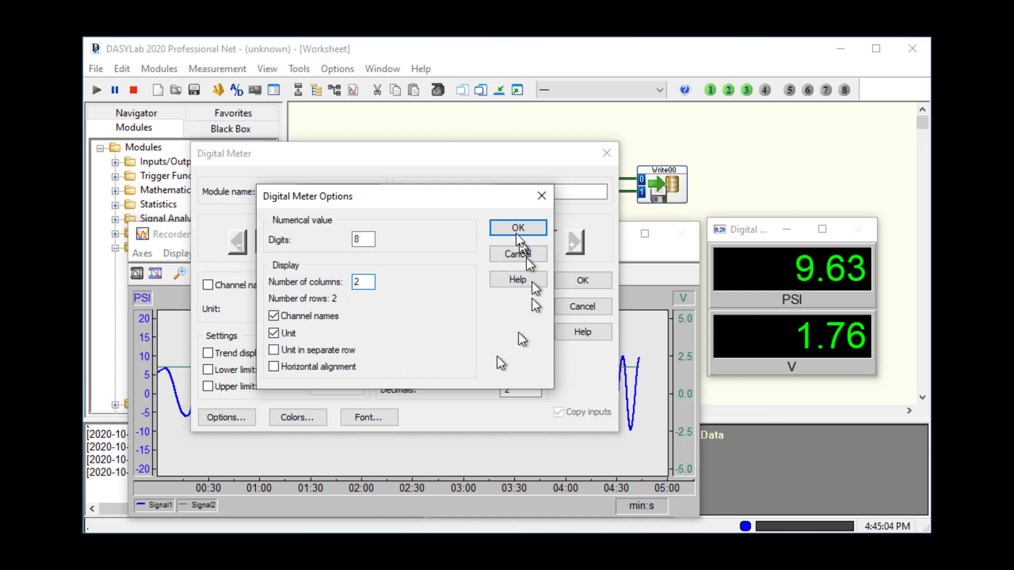
left_click(517, 228)
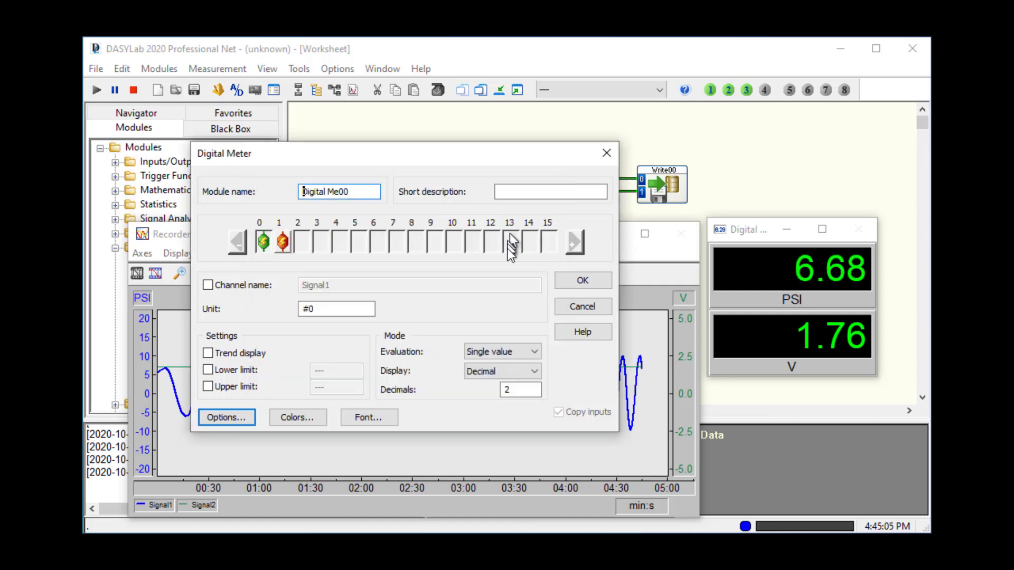
left_click(567, 278)
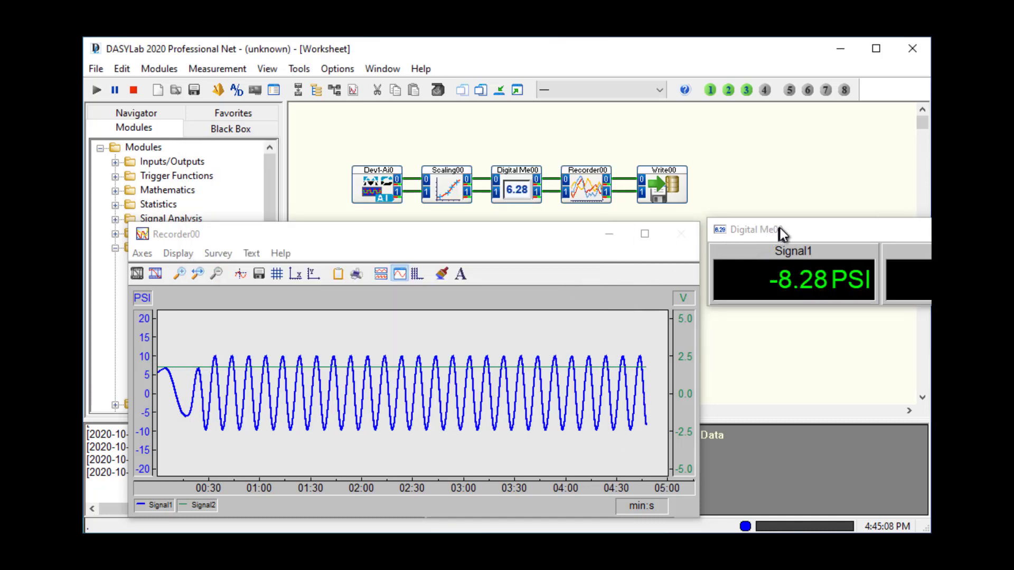
Narrow the recorder window and place the digital meter window beside it without overlap
left_click_drag(780, 227, 656, 224)
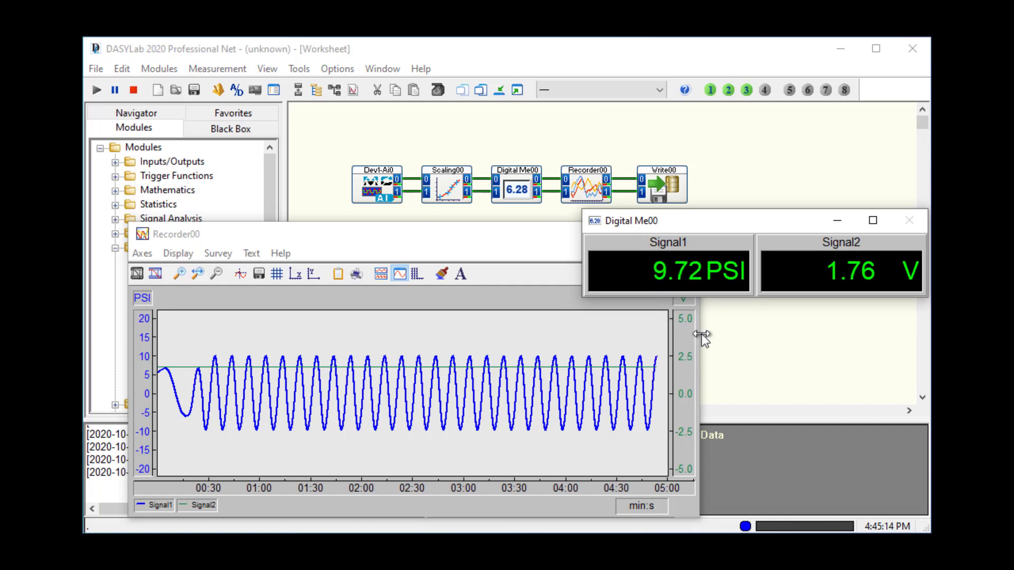
left_click_drag(699, 336, 579, 324)
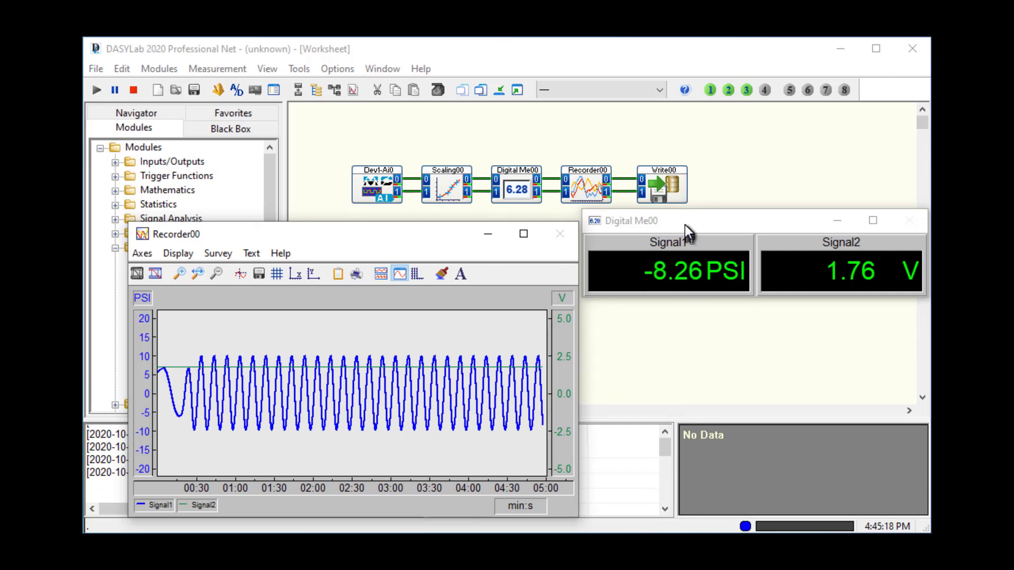
left_click_drag(685, 224, 686, 239)
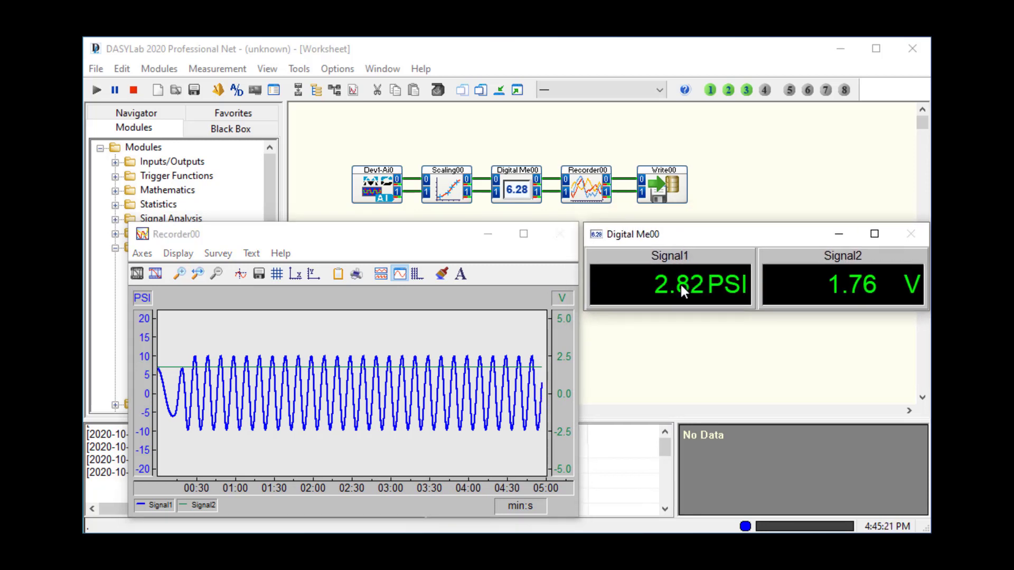
Enable horizontal alignment in the digital meter options and resize the meter window to be shorter and wider
double_click(516, 183)
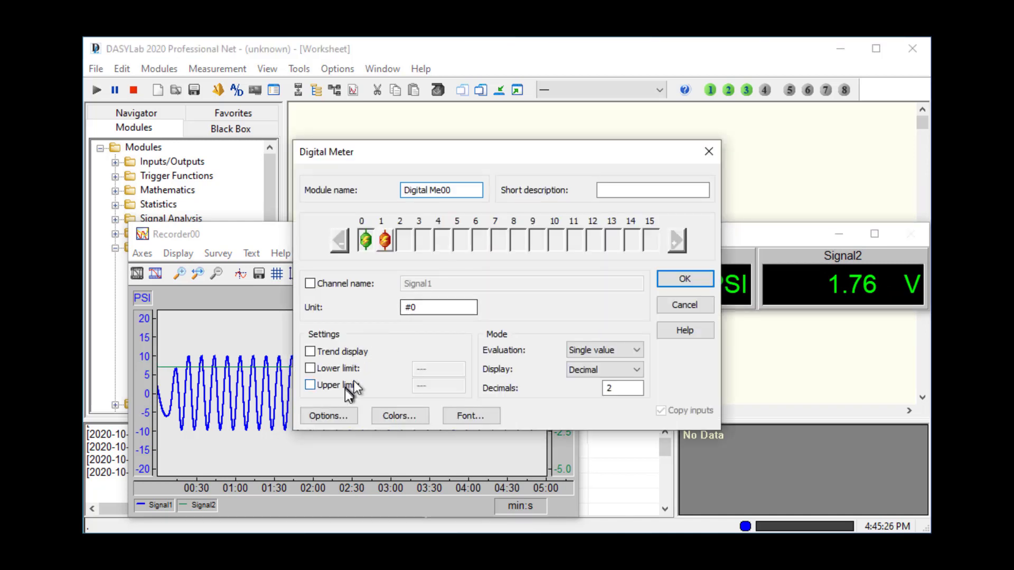
left_click(341, 421)
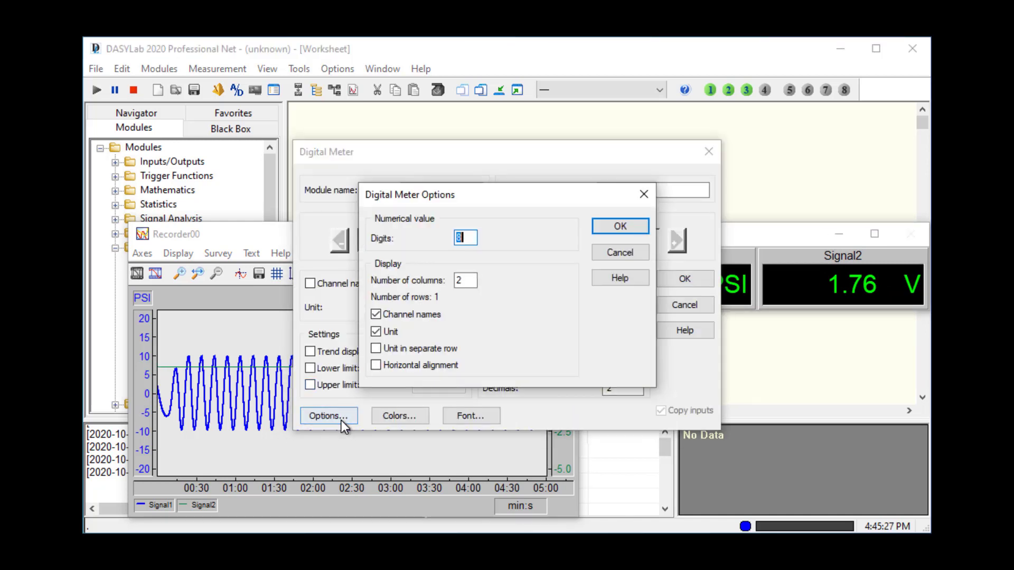
left_click(429, 364)
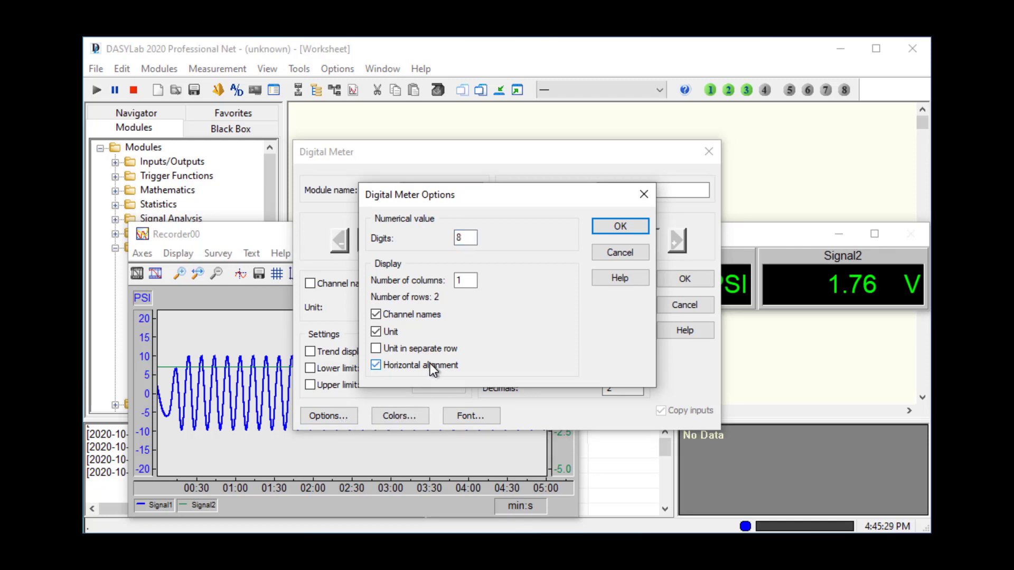
left_click(617, 226)
left_click(681, 279)
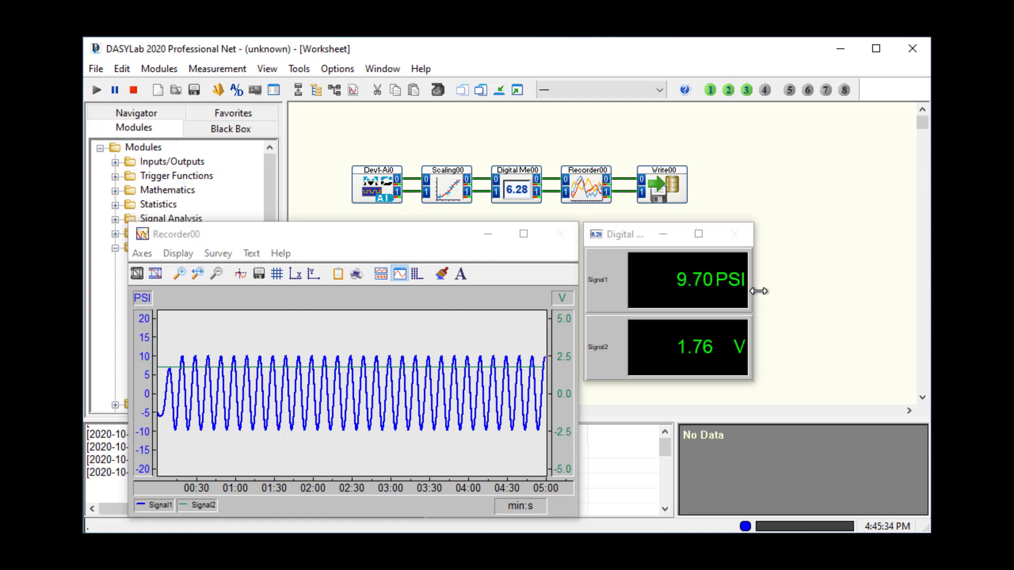
left_click_drag(702, 384, 696, 340)
left_click_drag(754, 275, 876, 275)
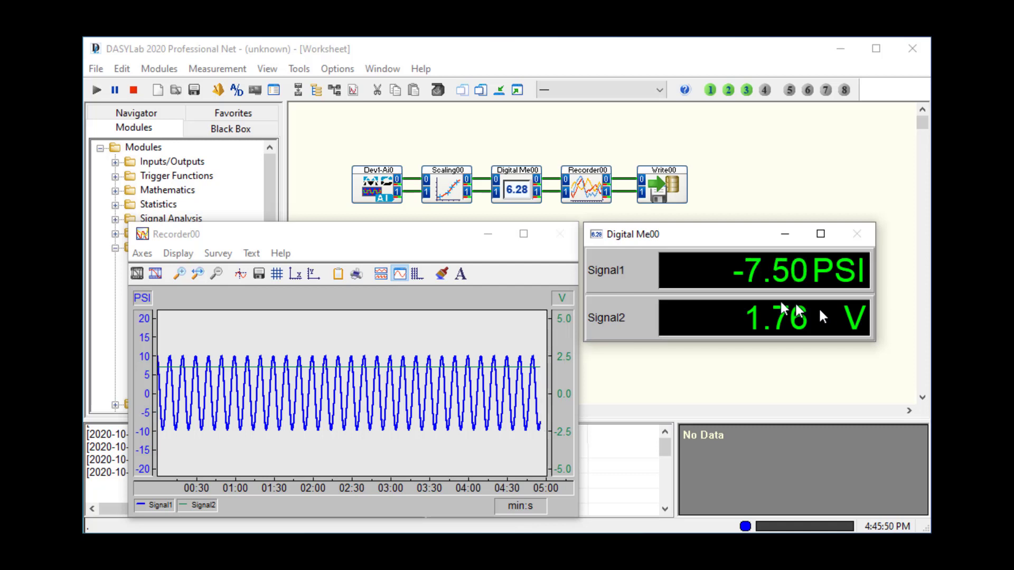
Turn off horizontal alignment in the digital meter options and set 2 columns and 10 digits
double_click(508, 181)
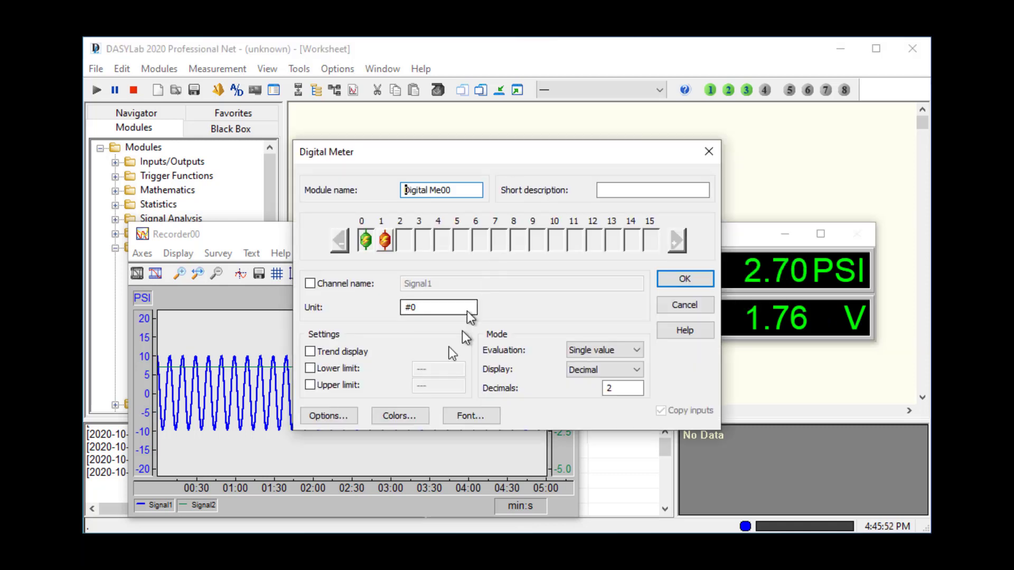
left_click(328, 417)
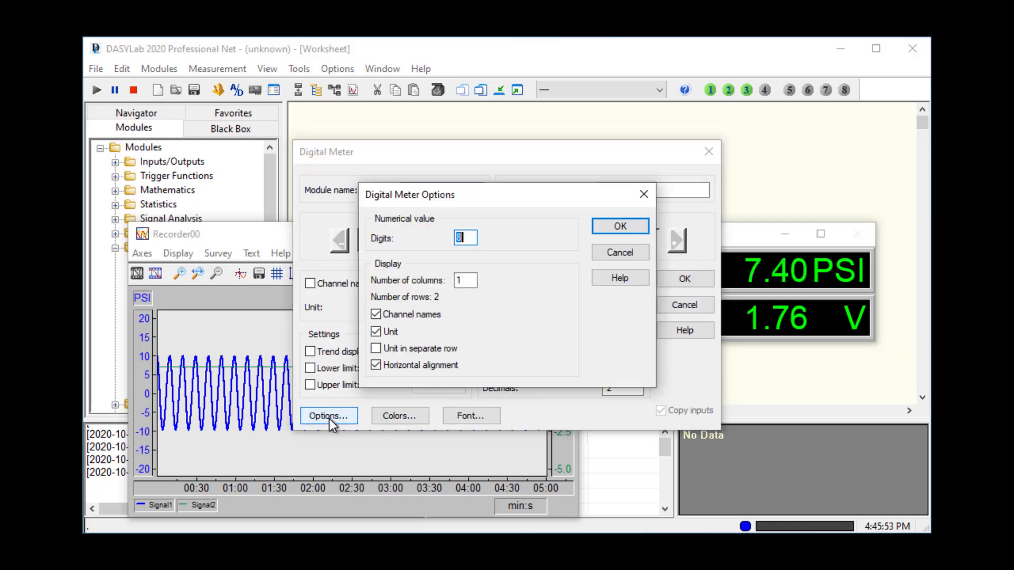
left_click(435, 365)
double_click(472, 280)
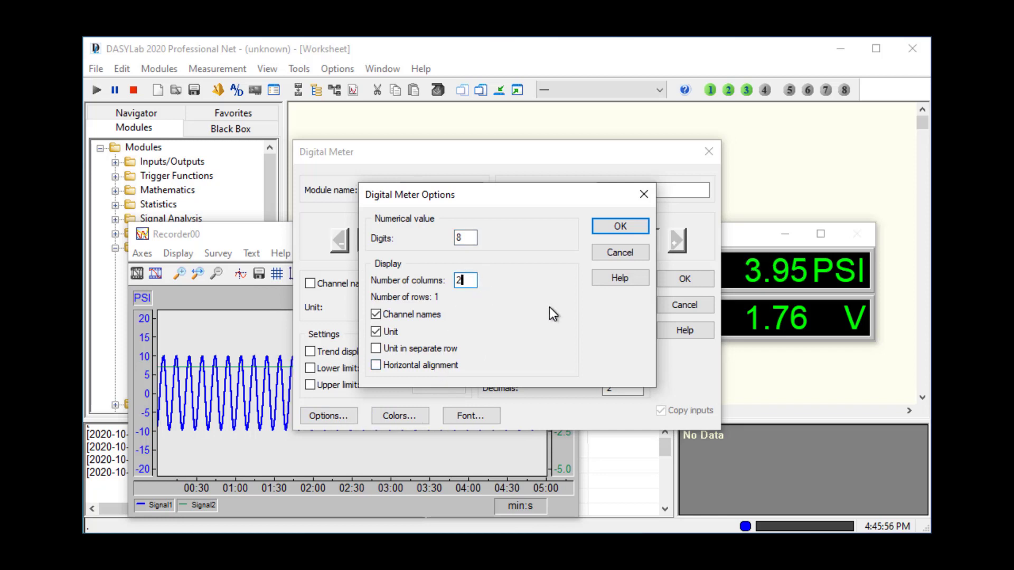
type("2")
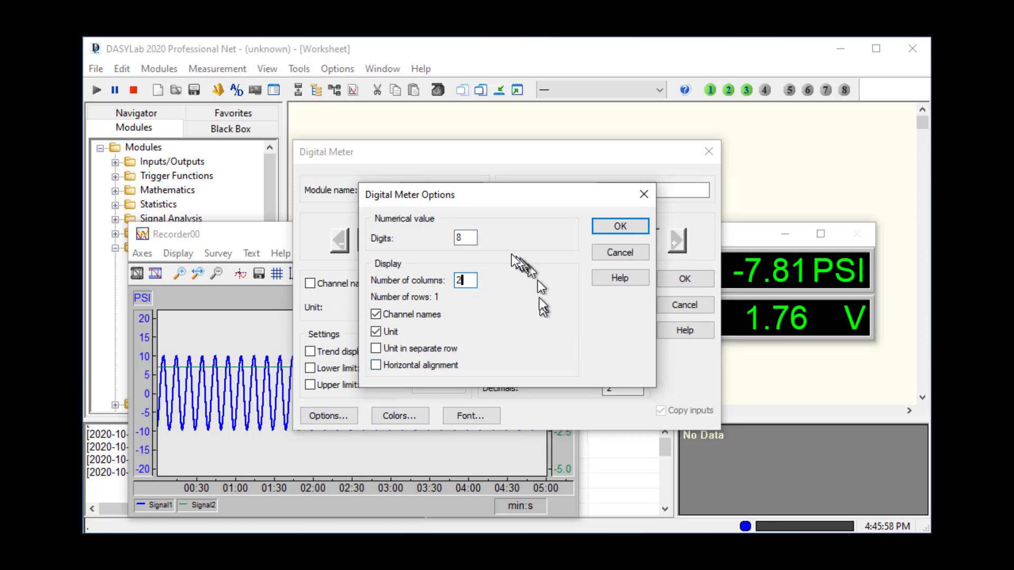
key("shift+Tab")
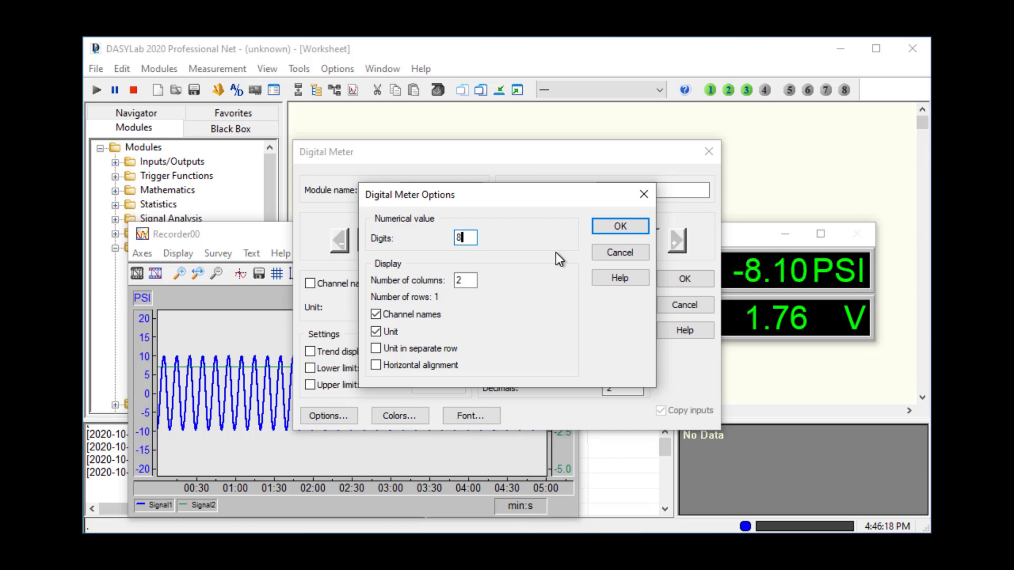
key("BackSpace")
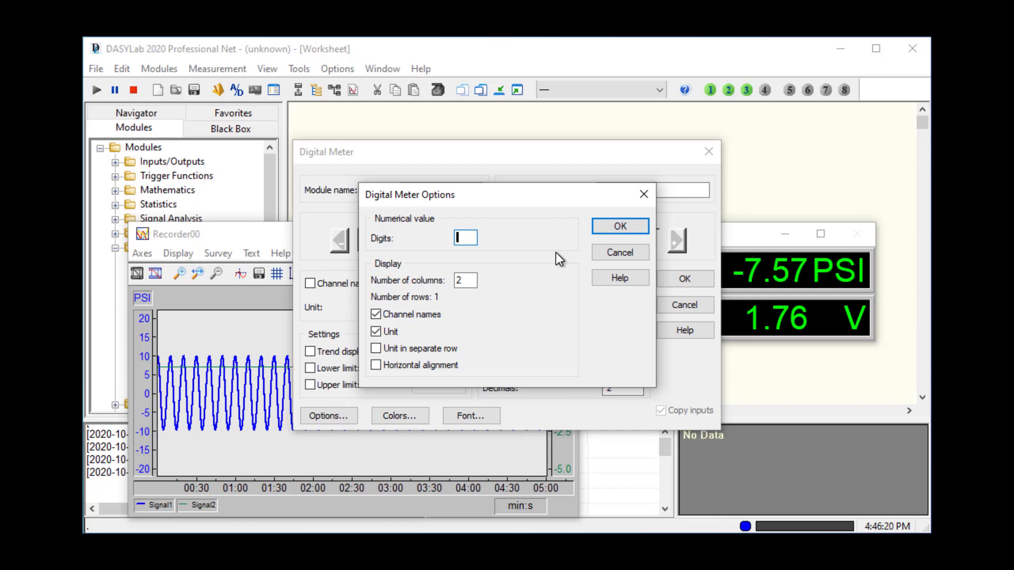
type("10")
left_click(623, 226)
left_click(674, 279)
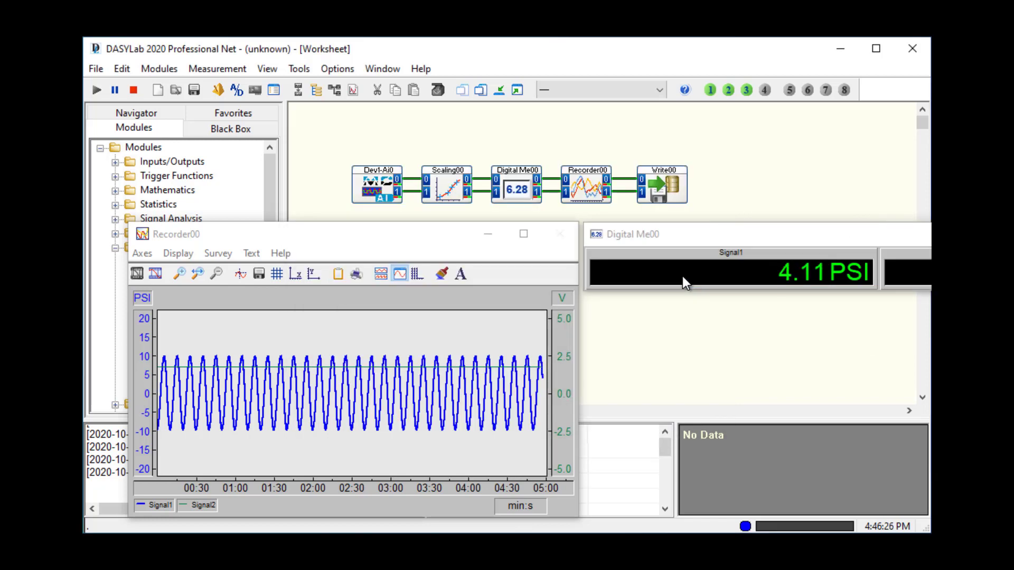
Move the digital meter to the top of the worksheet, make it narrower and taller, and fit the recorder window directly below at similar width
left_click_drag(777, 243, 472, 129)
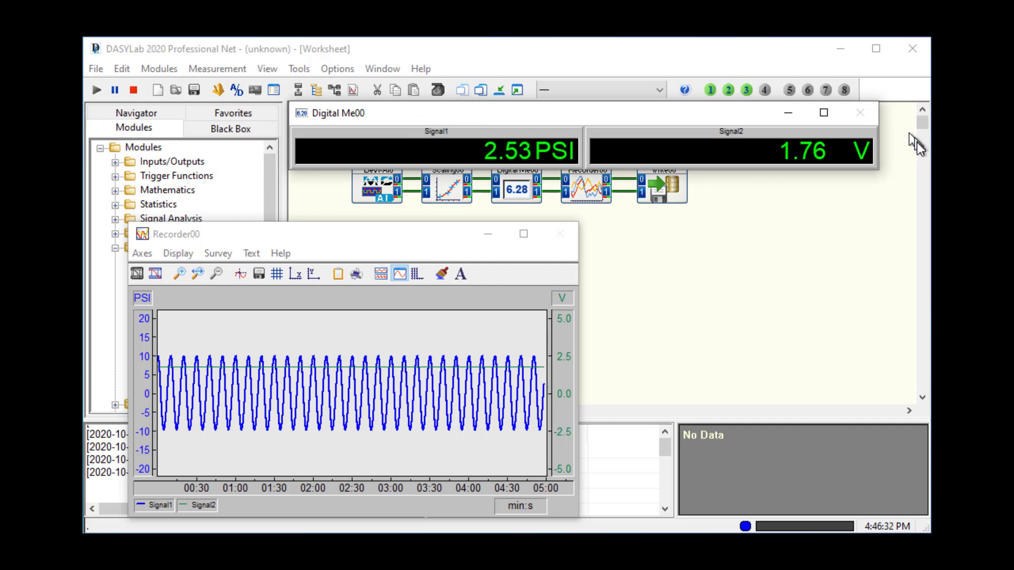
left_click_drag(881, 142, 711, 142)
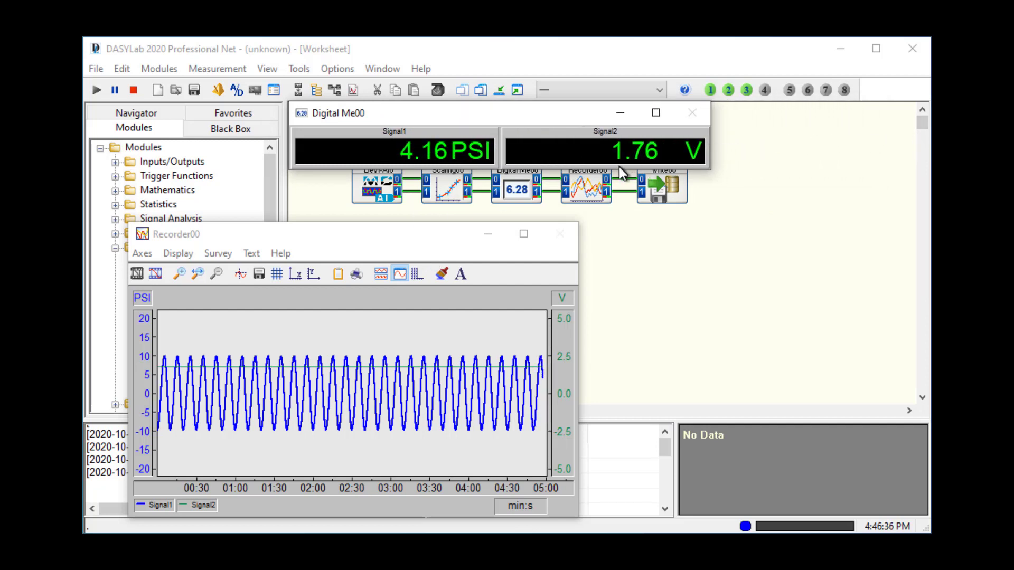
left_click_drag(619, 170, 617, 202)
left_click_drag(367, 233, 527, 210)
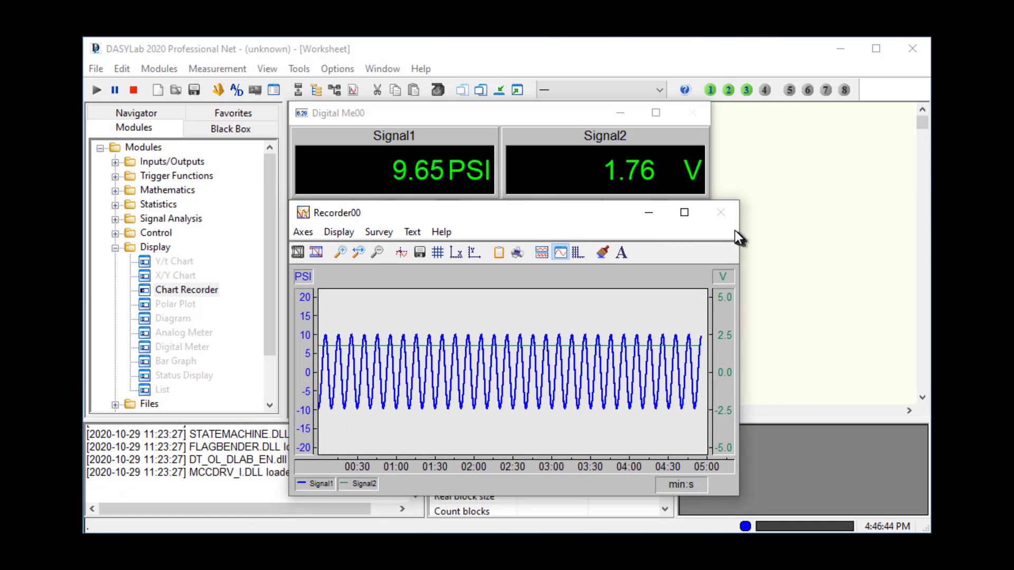
left_click_drag(743, 227, 718, 226)
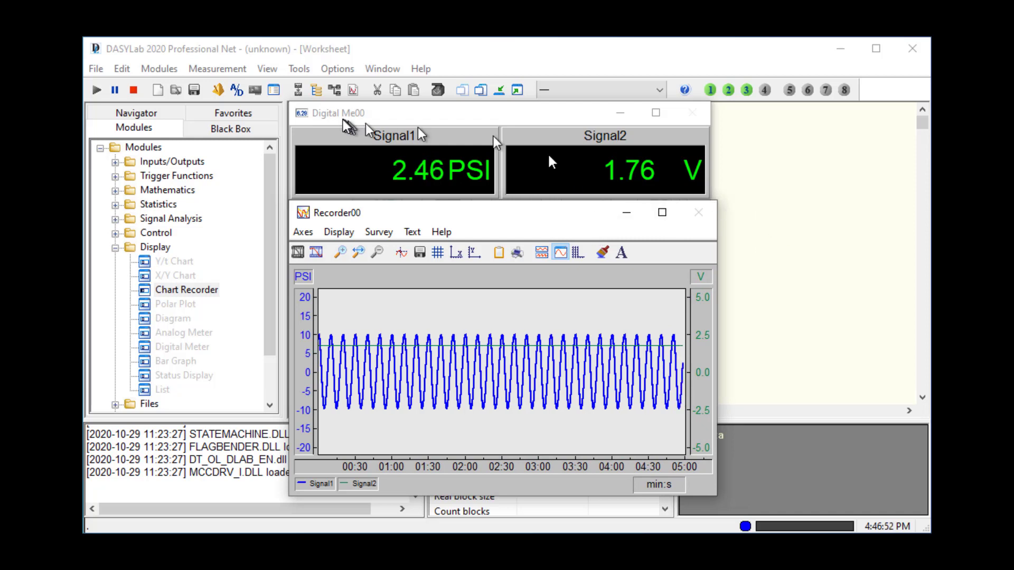
Stop the measurement and open Exercise2_00.CSV from the DASYLab data folder in TextPad
left_click(133, 90)
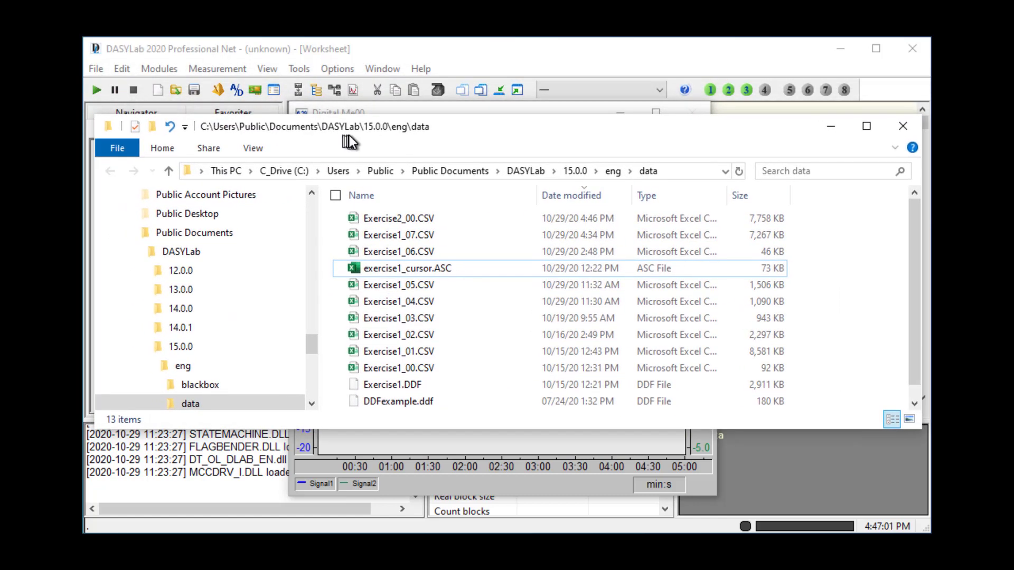
left_click(410, 220)
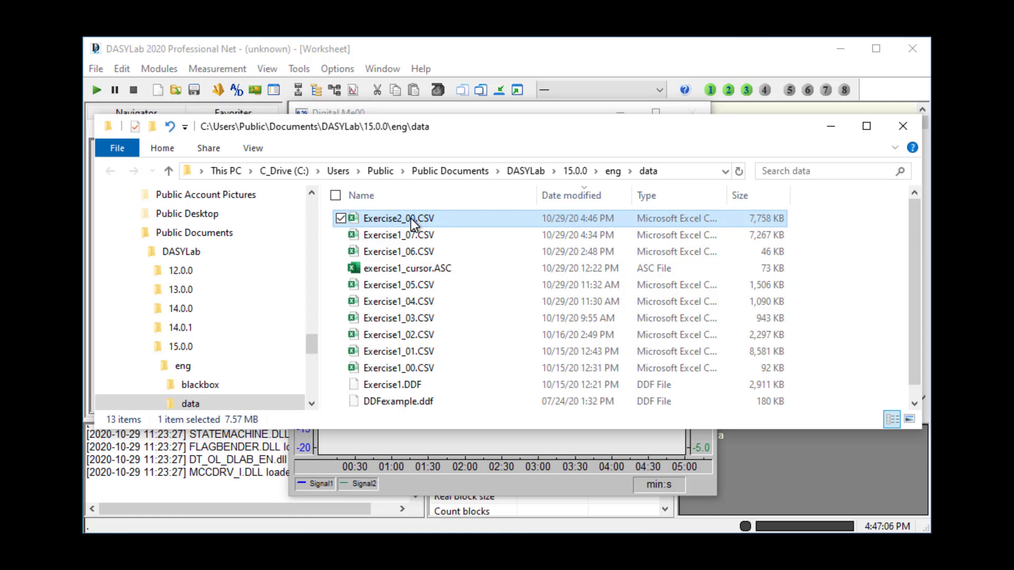
right_click(411, 219)
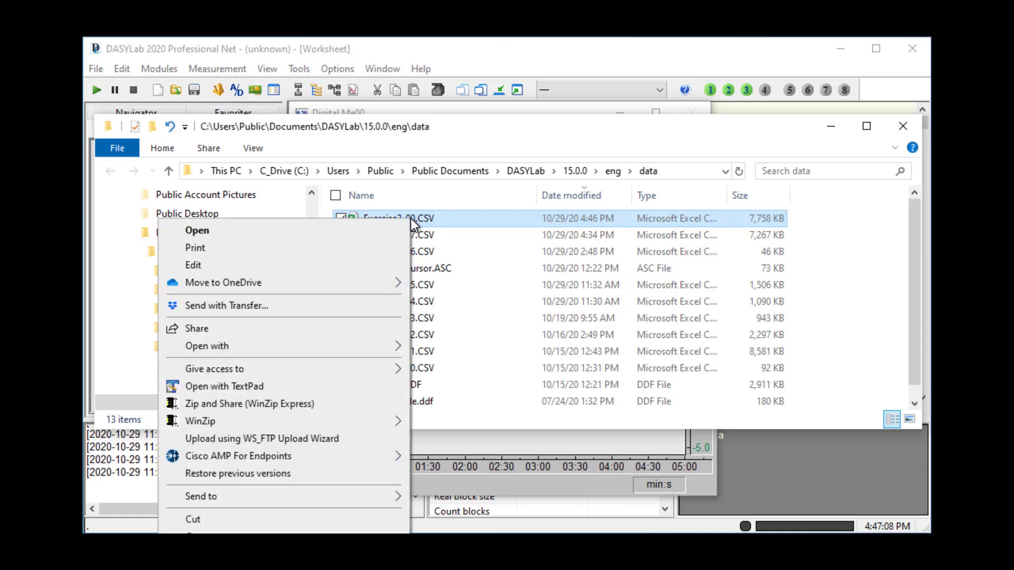
left_click(284, 388)
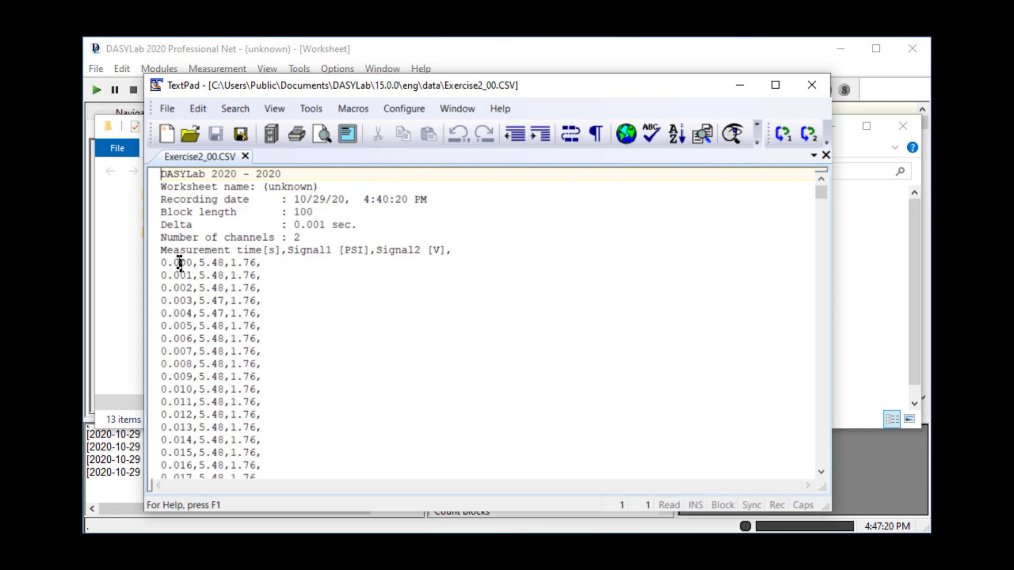
Examine the Delta value in the file header and the time stamps of the first data rows
left_click_drag(366, 221, 289, 226)
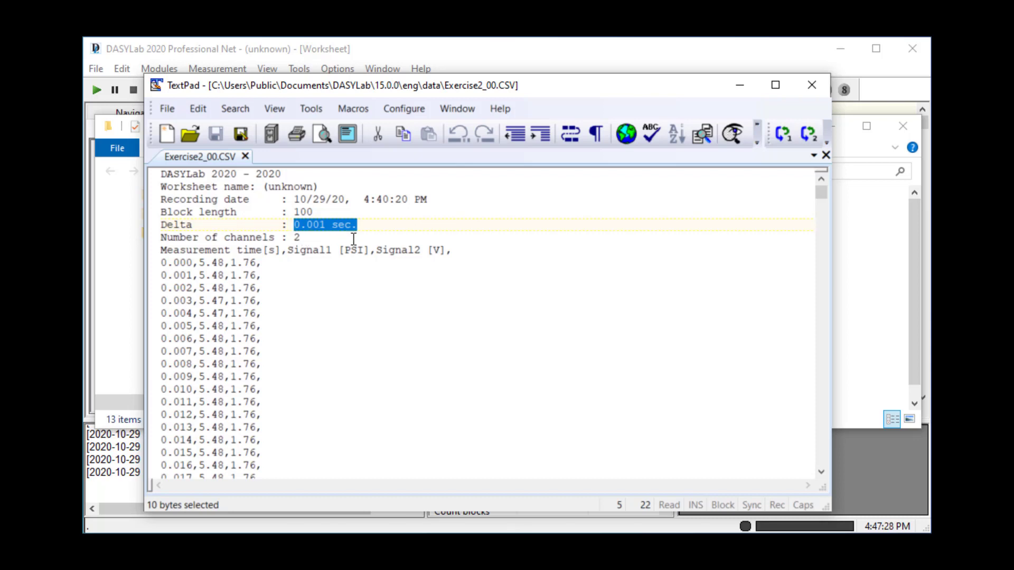
left_click(375, 227)
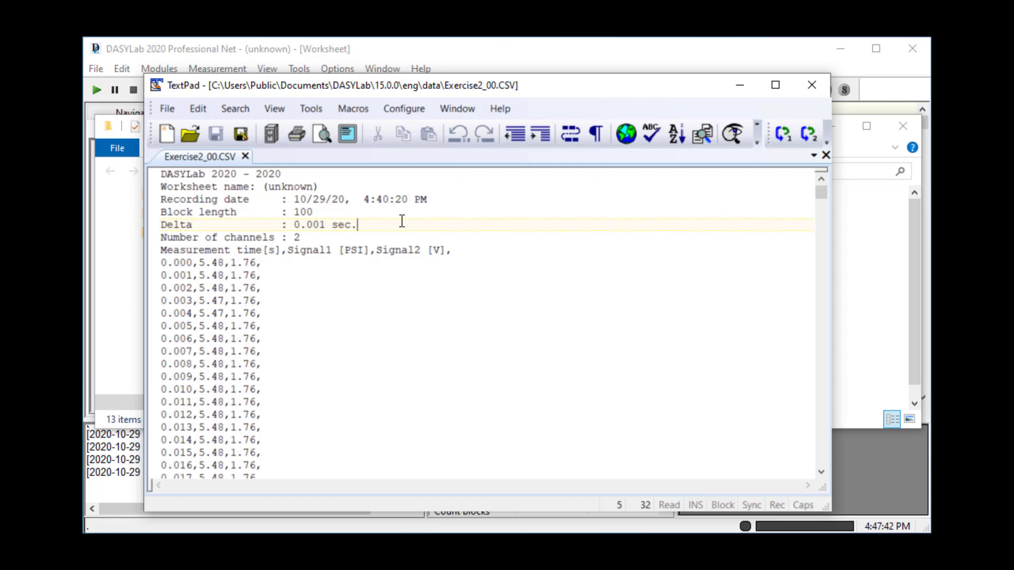
left_click(189, 262)
scroll(190, 307, "down", 8)
scroll(190, 307, "down", 20)
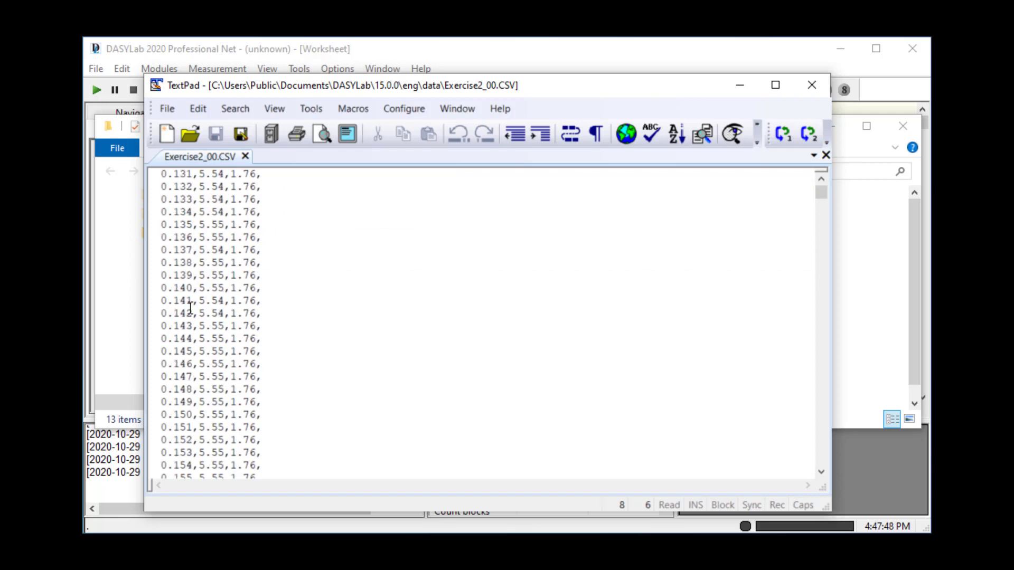
scroll(190, 307, "down", 20)
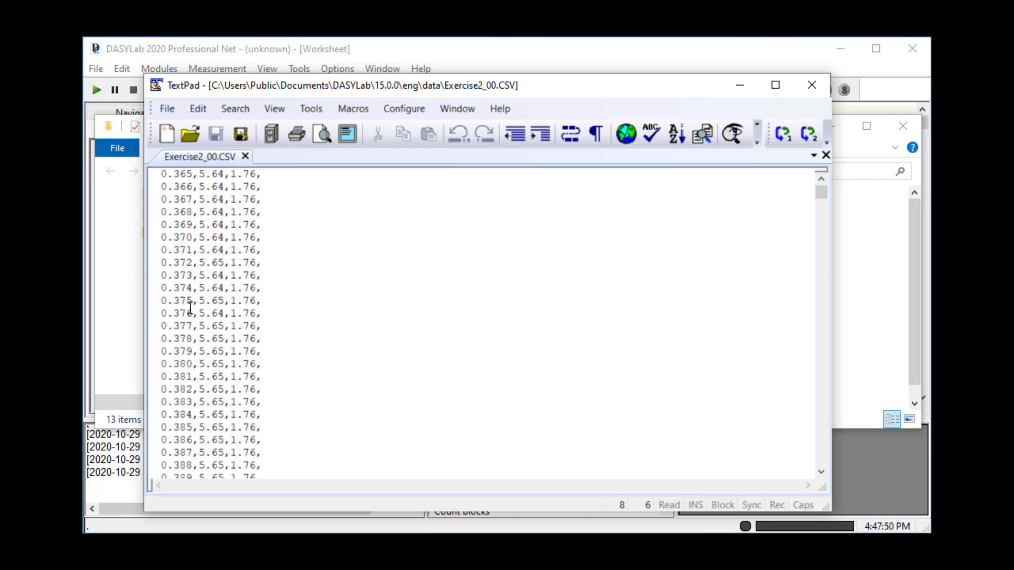
scroll(190, 308, "down", 13)
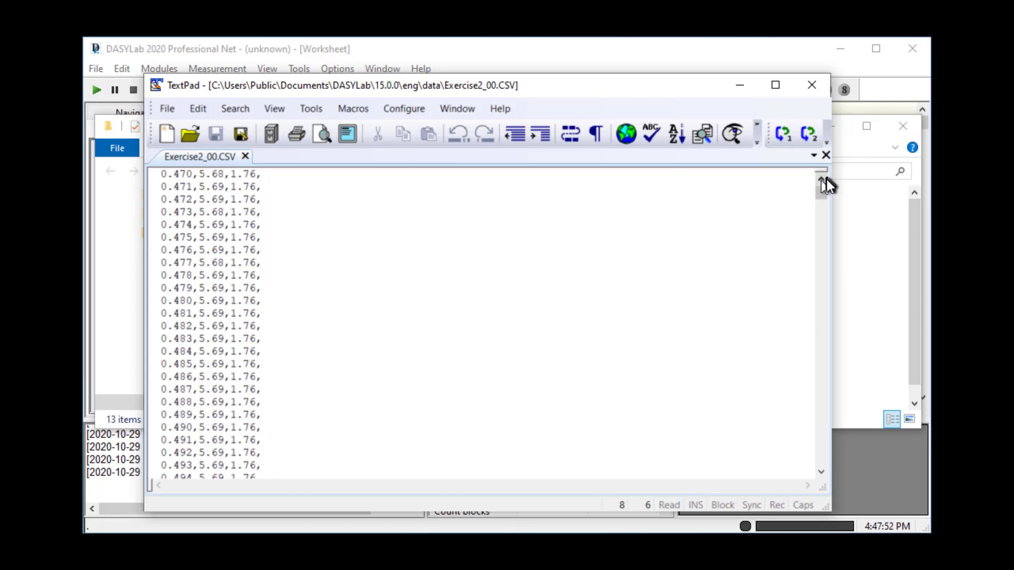
Inspect the last recorded rows at the end of the CSV file and return to its beginning
left_click_drag(820, 194, 813, 481)
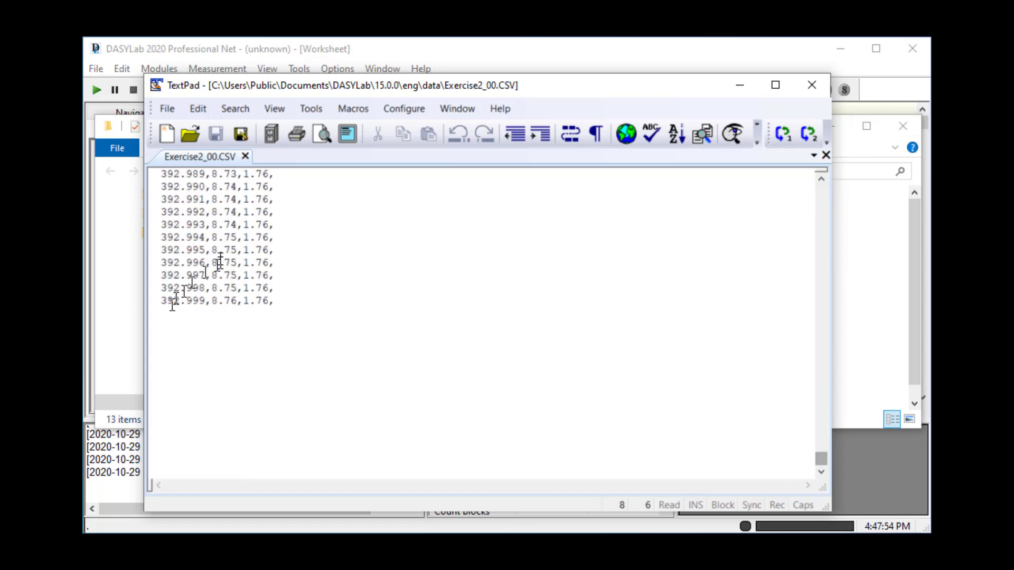
left_click(221, 289)
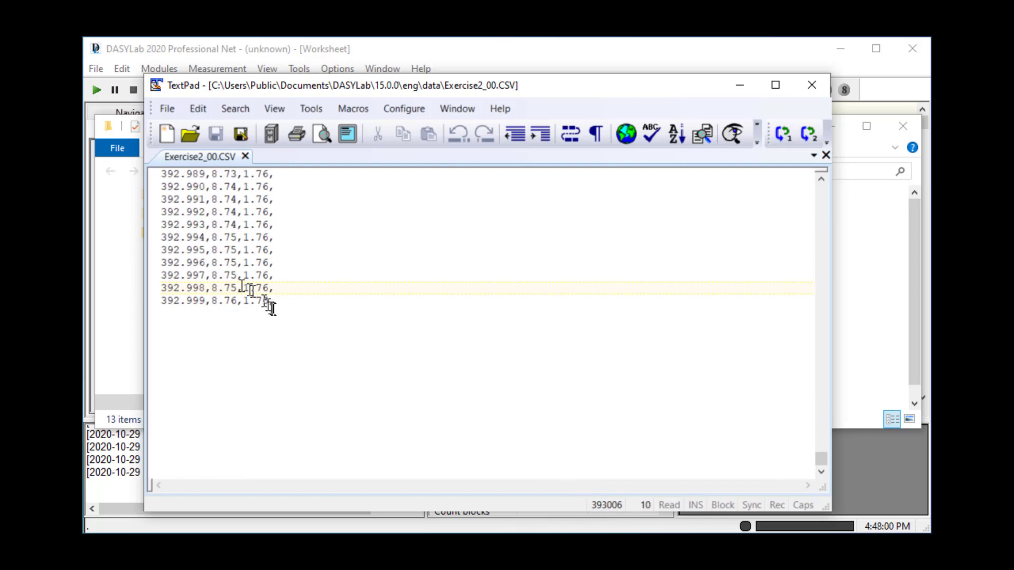
left_click(208, 302)
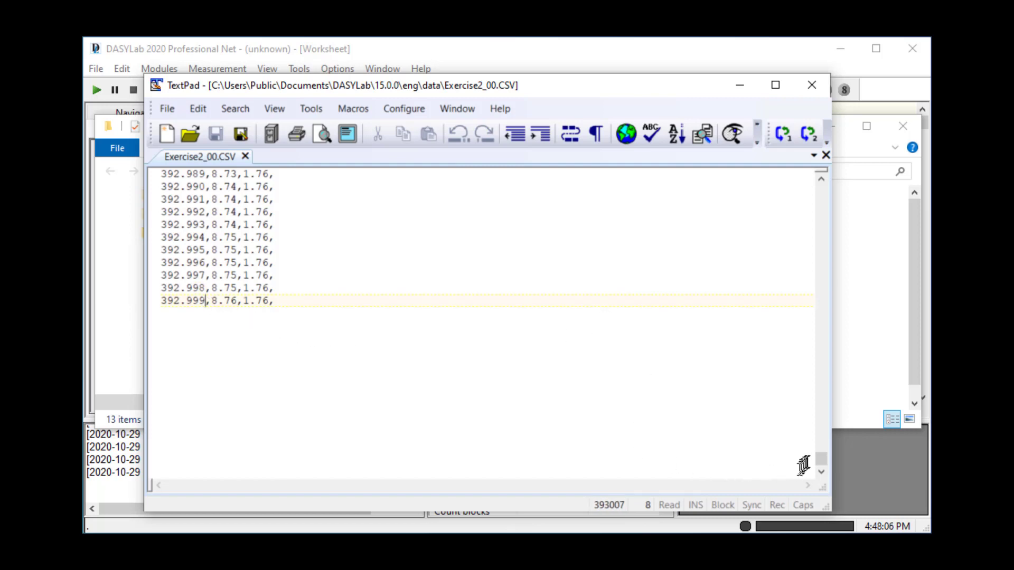
left_click_drag(821, 459, 817, 187)
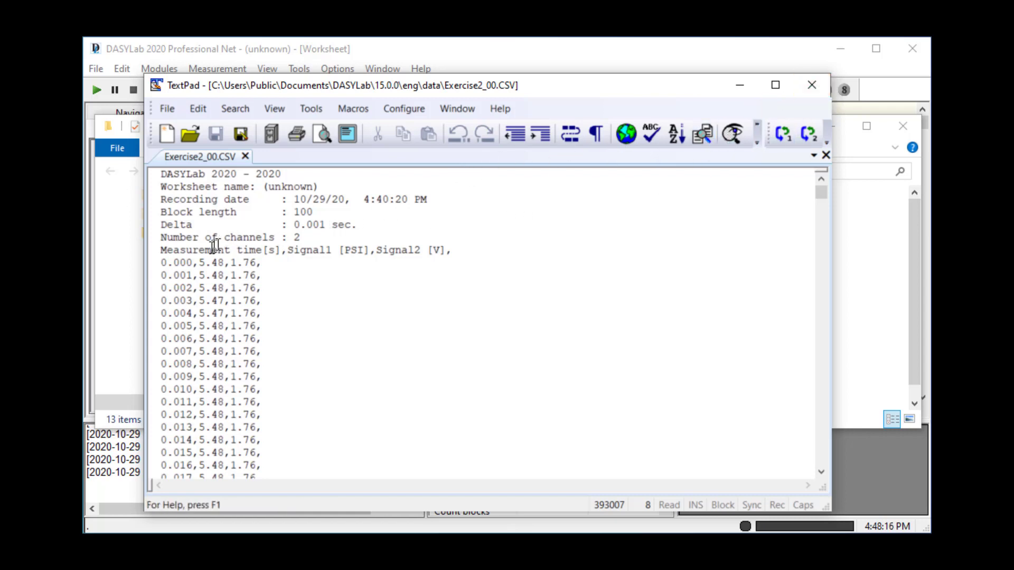
Check the channel names and units in the column header line, close the text editor and minimize the data folder window
left_click(320, 250)
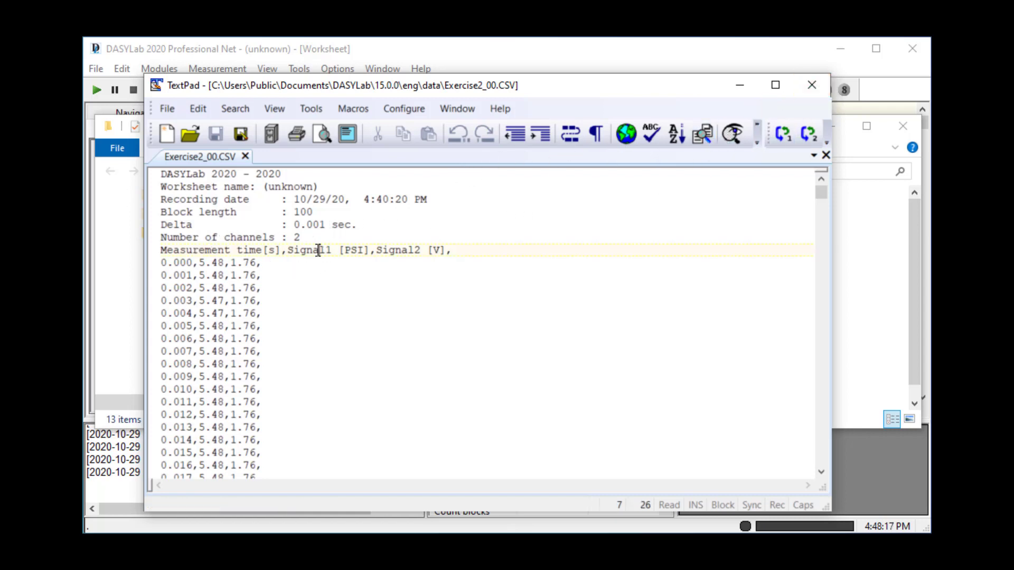
left_click(357, 250)
left_click(433, 250)
left_click(812, 85)
left_click(834, 125)
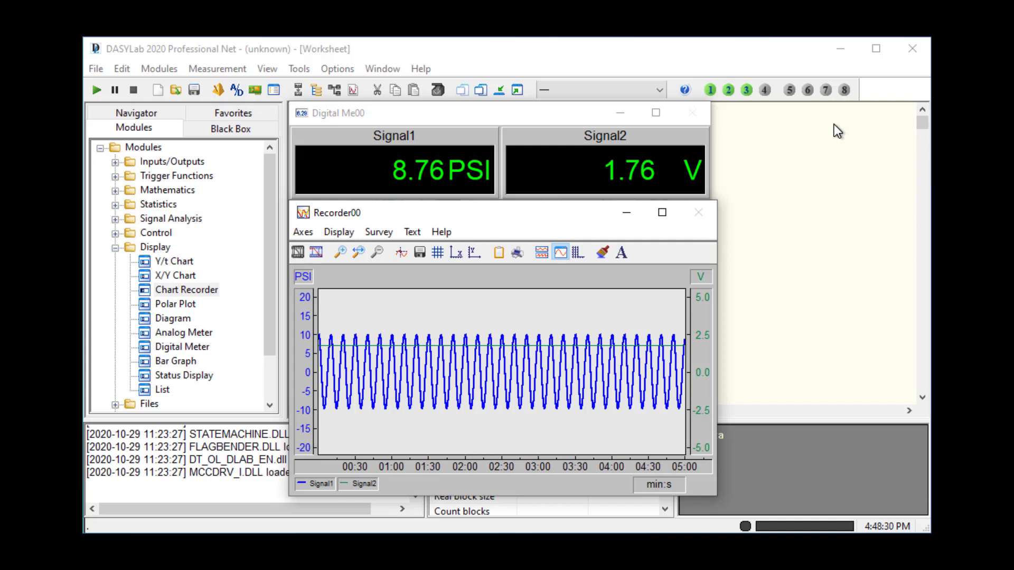
Check the global setting for copying channel names when measurement starts, and accept the settings
left_click(348, 67)
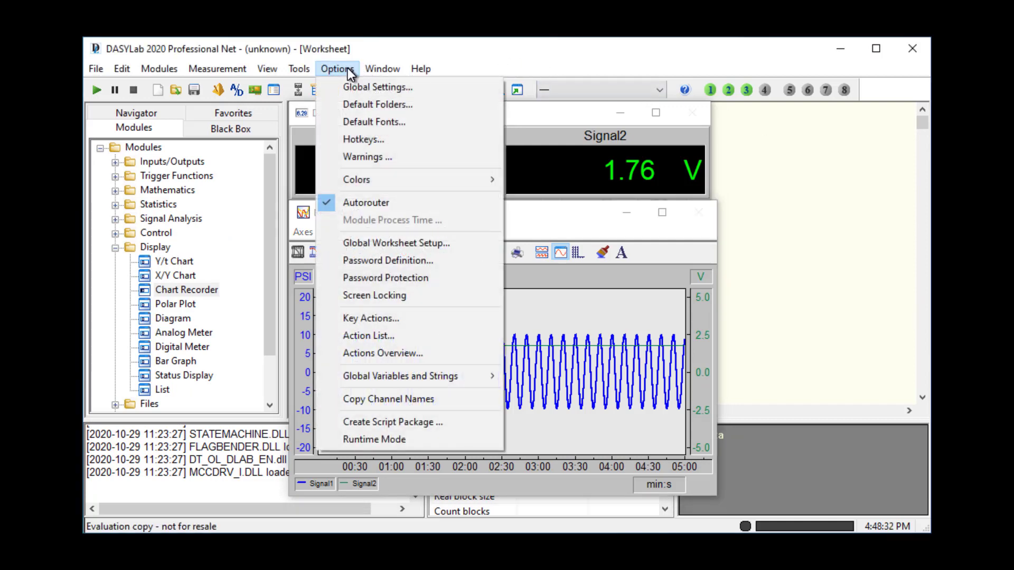
left_click(354, 88)
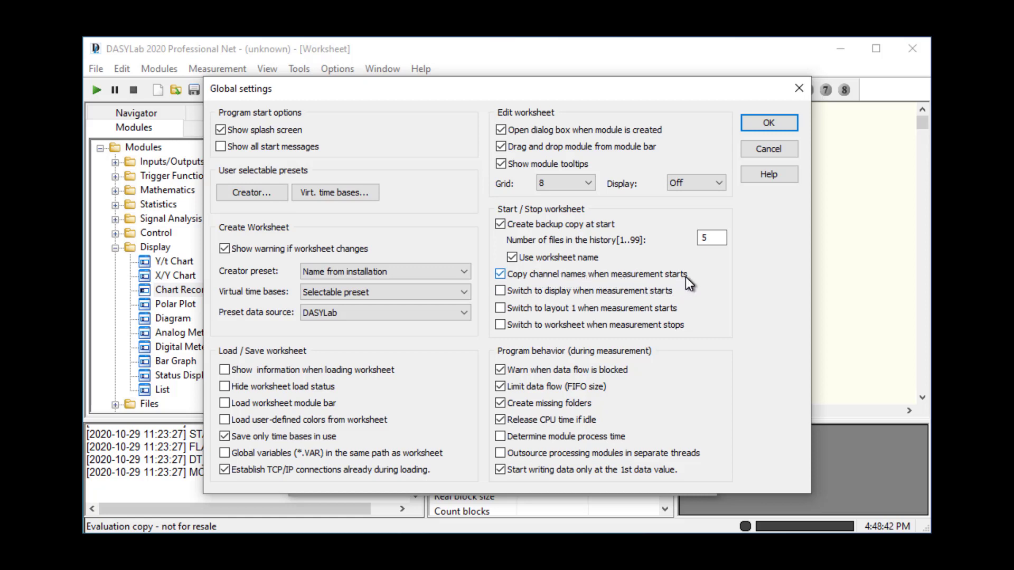
left_click(764, 124)
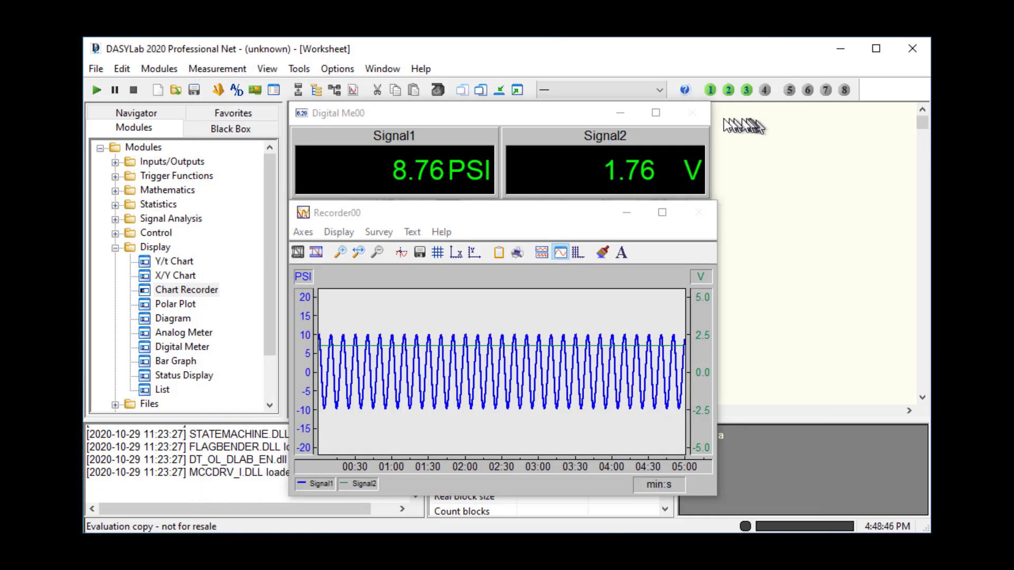
Minimize all display windows and review the channel names of channels 0 and 1 in the Dev1-Ai0 analog input module
left_click(498, 90)
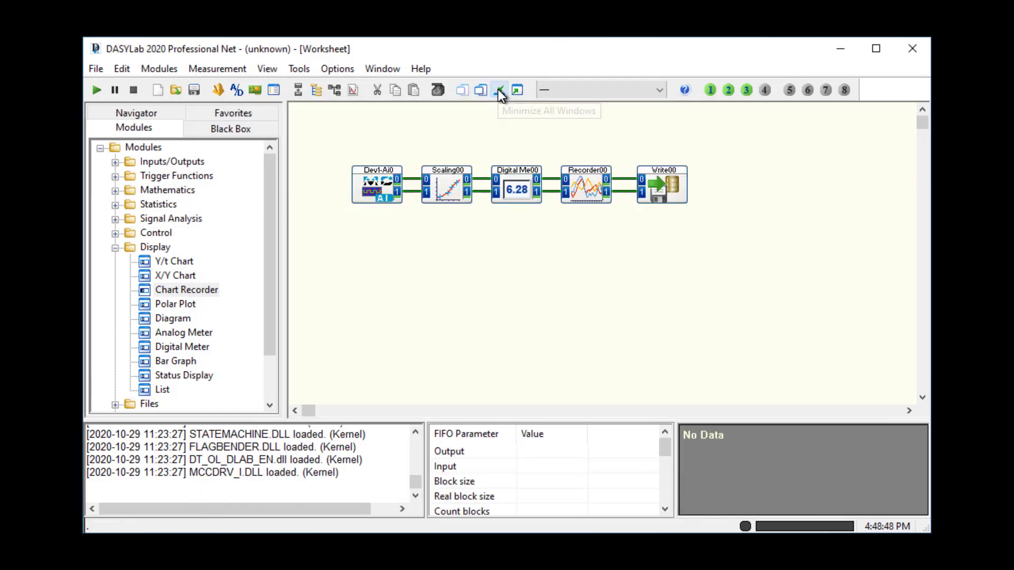
double_click(387, 186)
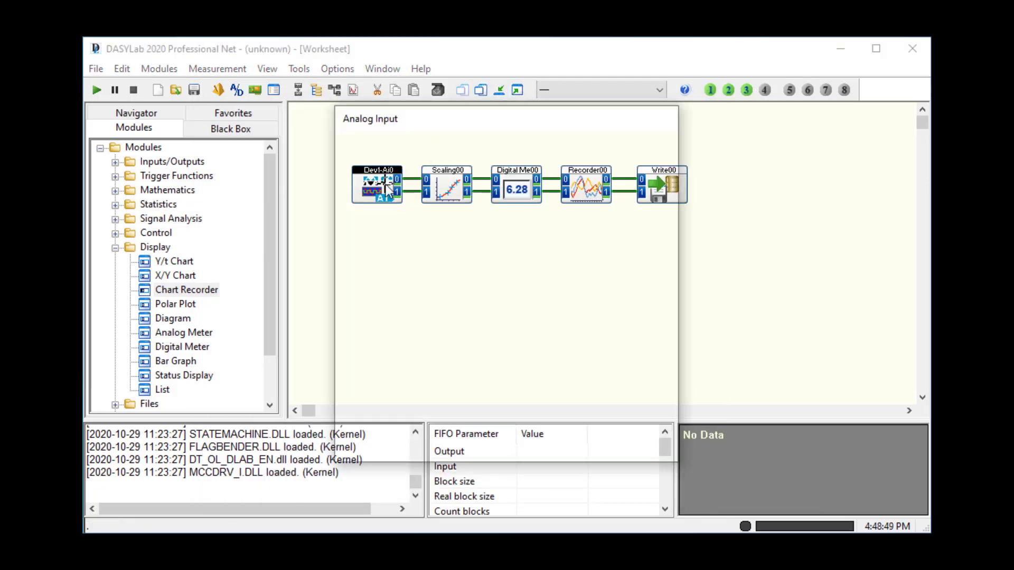
left_click(446, 306)
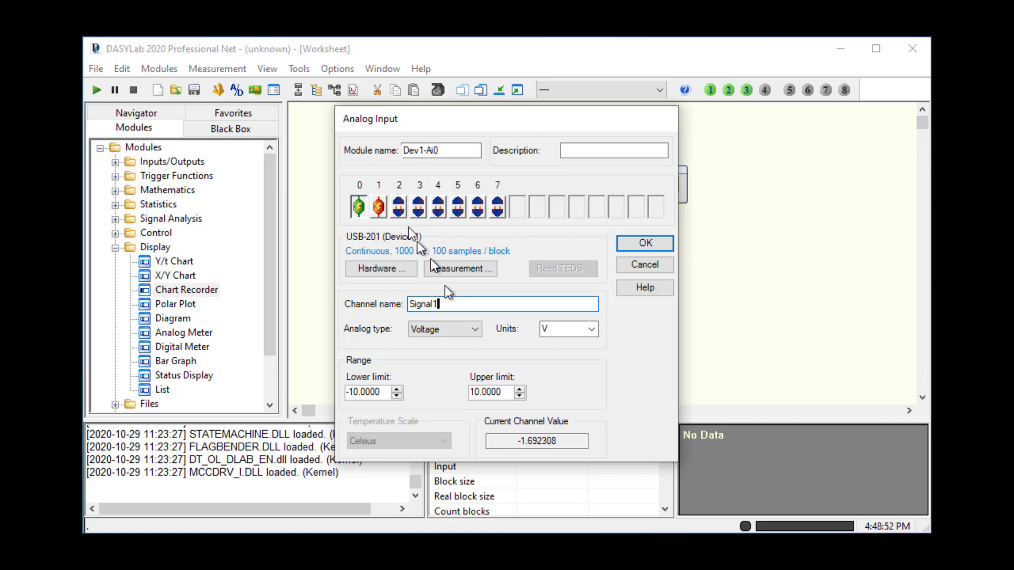
left_click(380, 206)
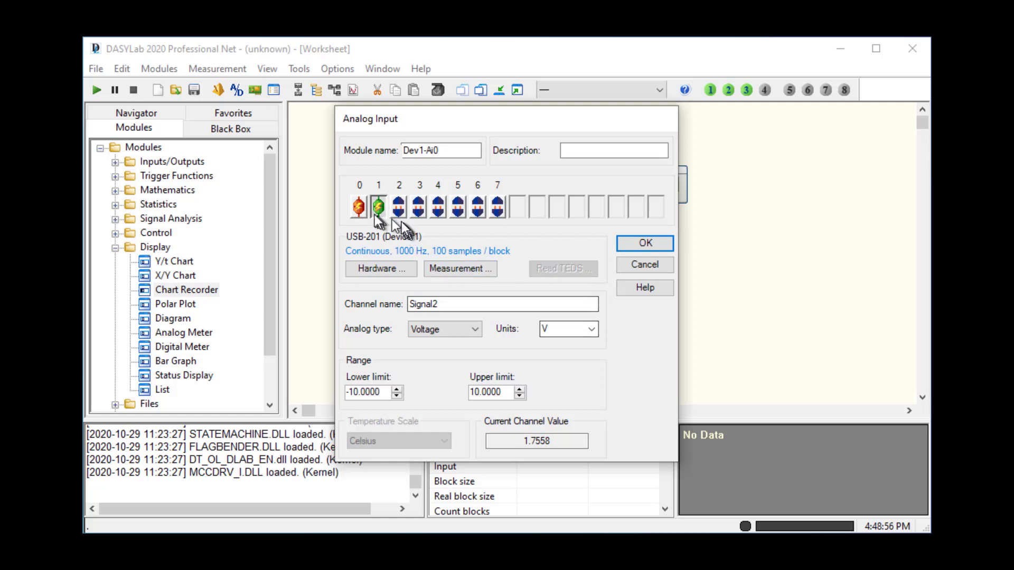
left_click(360, 207)
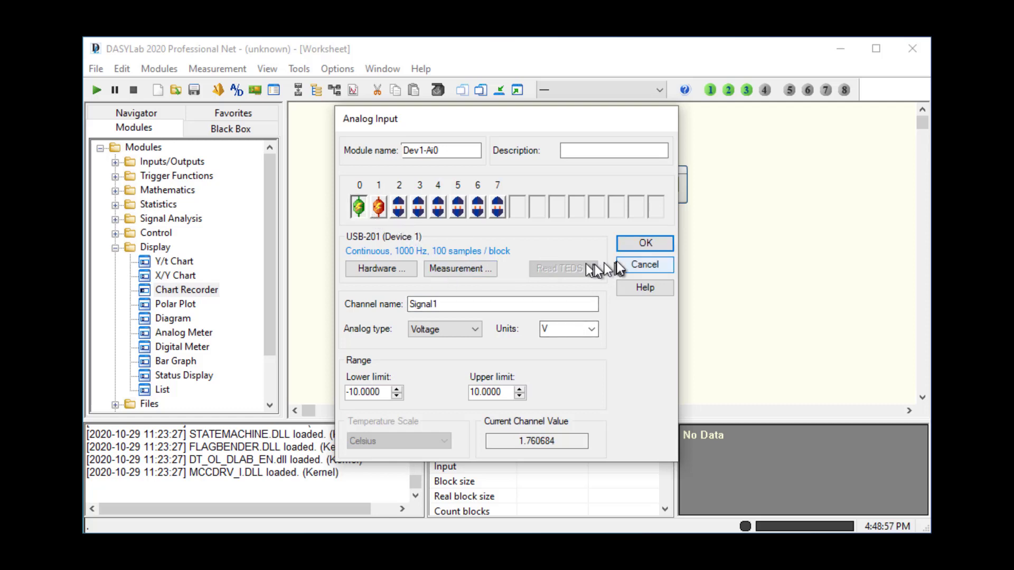
left_click(643, 244)
Enable a custom channel name for channel 0 in the Scaling00 module, keep Signal1 as its name and accept the settings
double_click(446, 187)
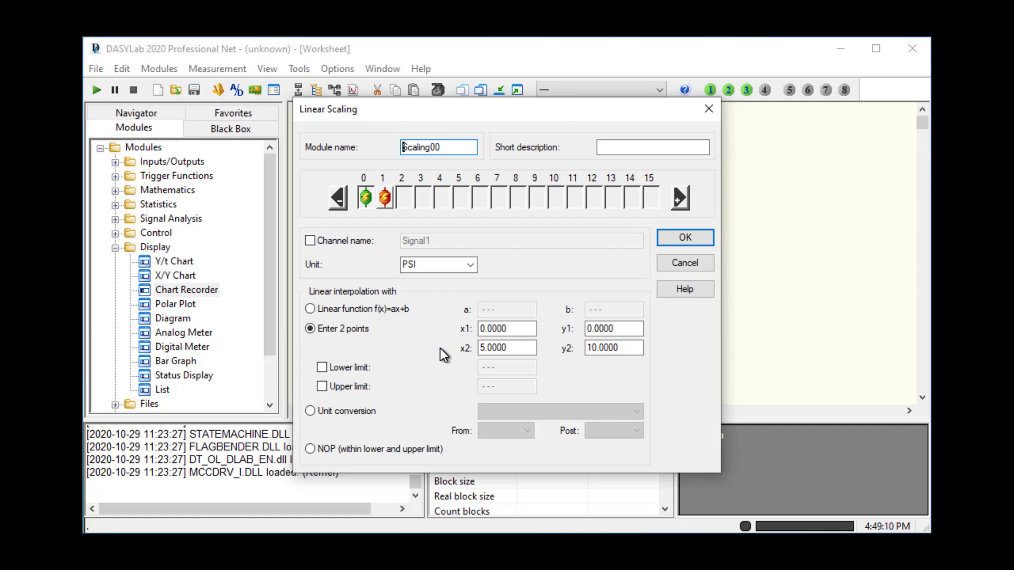
left_click(311, 244)
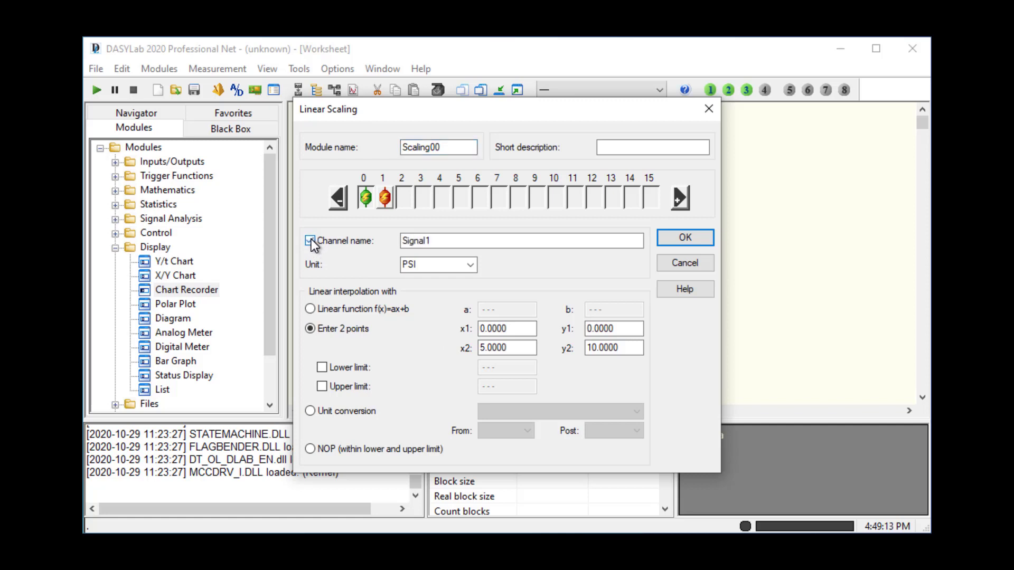
left_click(464, 242)
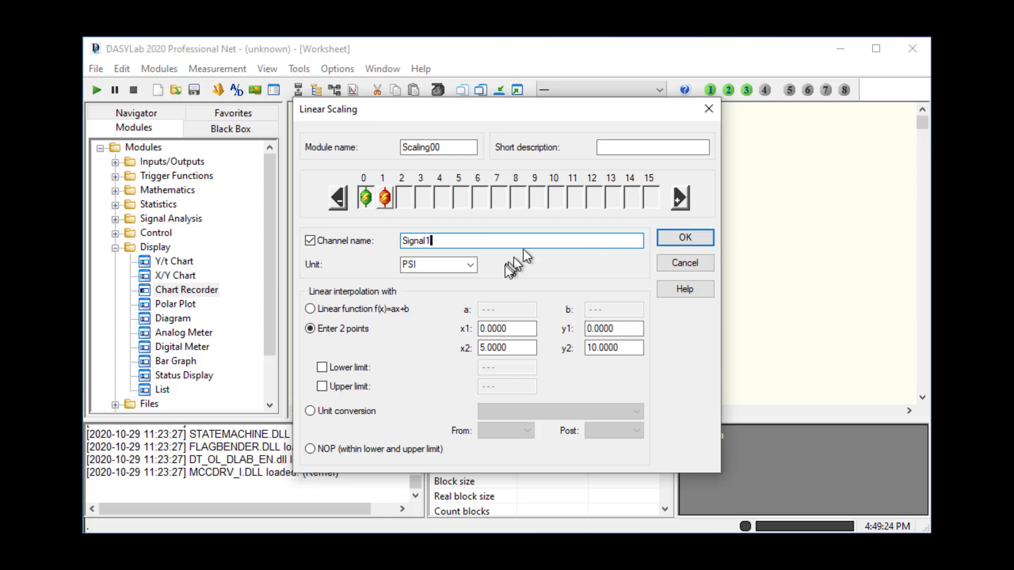
left_click(682, 237)
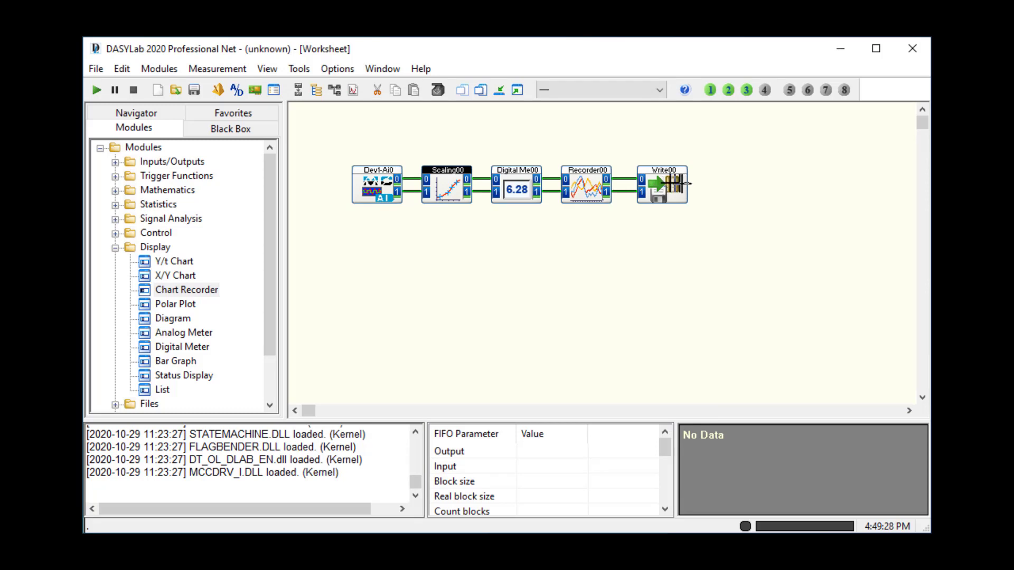
Check the channel name and unit settings of channel 0 in the Write00 module and close its settings
left_click(671, 183)
double_click(671, 183)
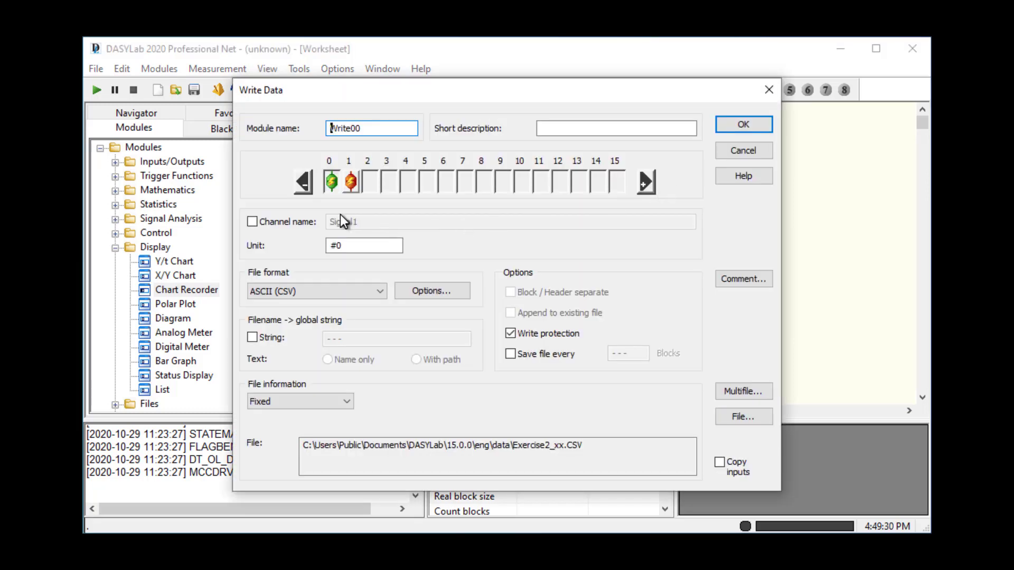
left_click(362, 245)
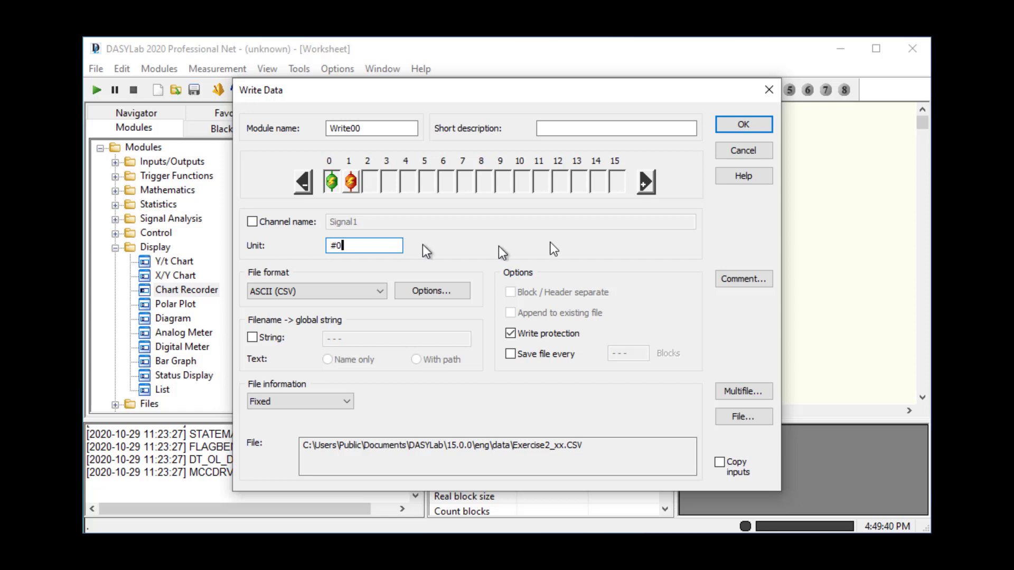
left_click(740, 127)
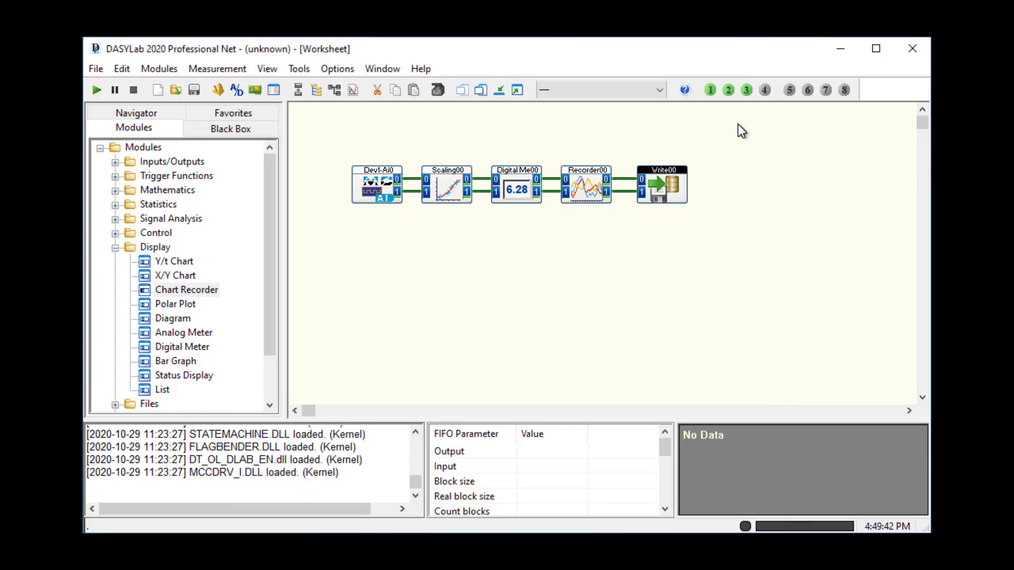
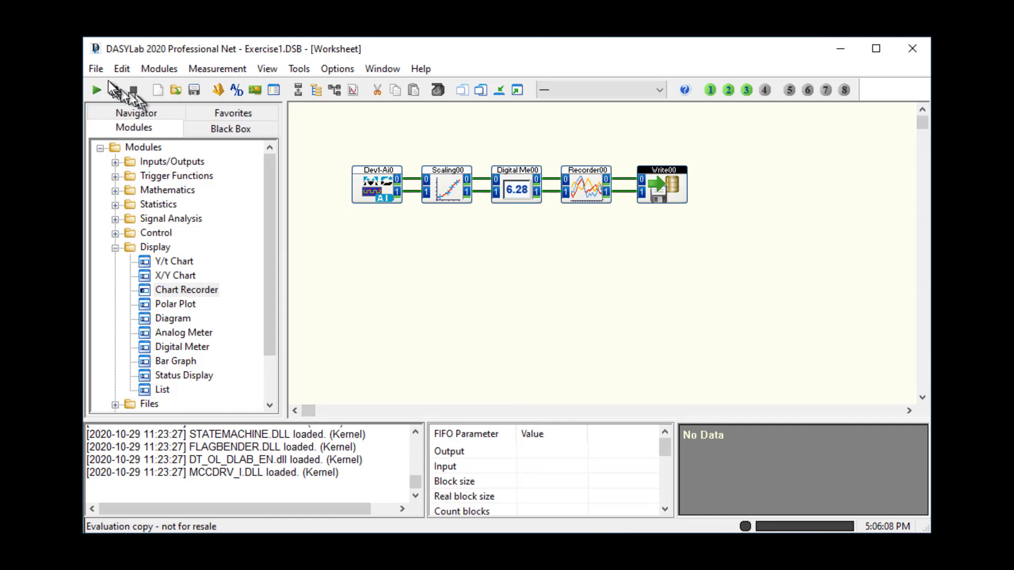
Start a new worksheet, place a Read Data module from the Files group on it and open the module's settings
left_click(105, 73)
left_click(109, 84)
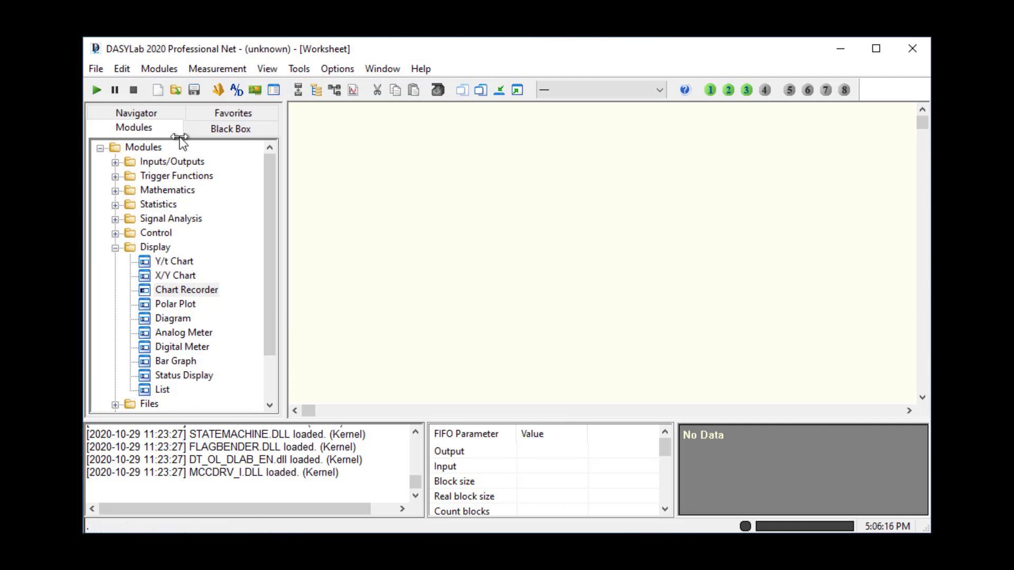
left_click(115, 248)
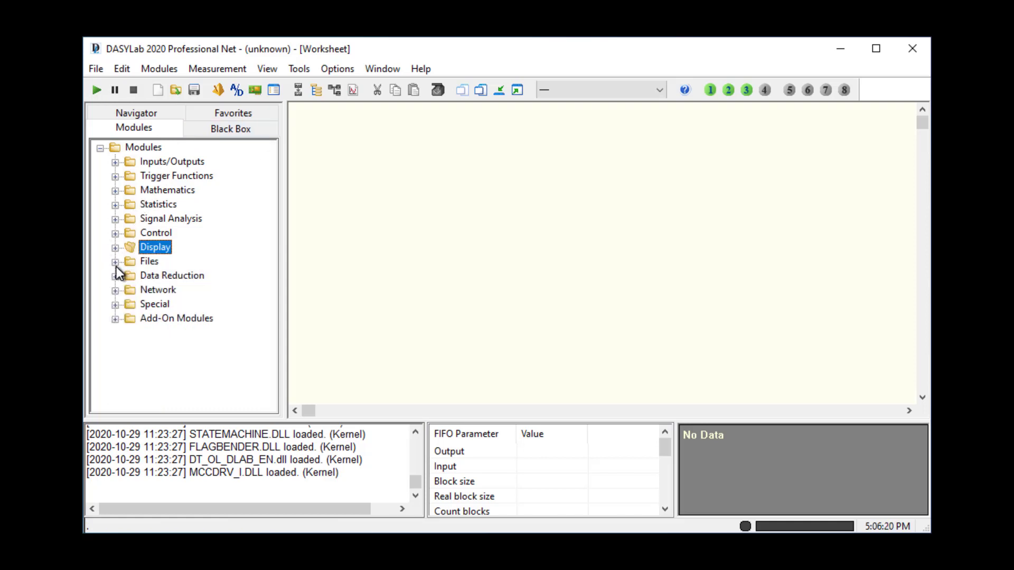
left_click(115, 262)
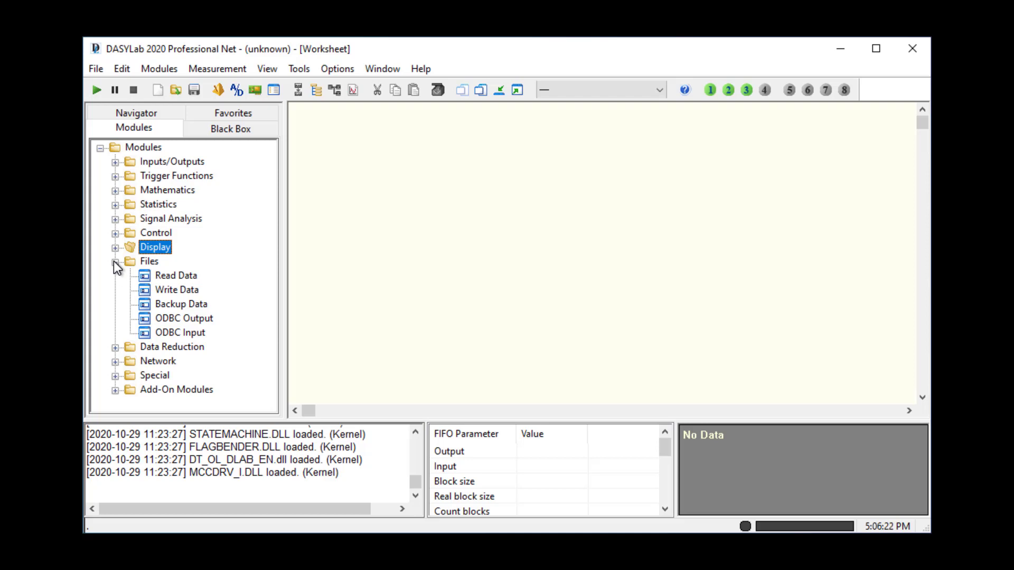
left_click(175, 277)
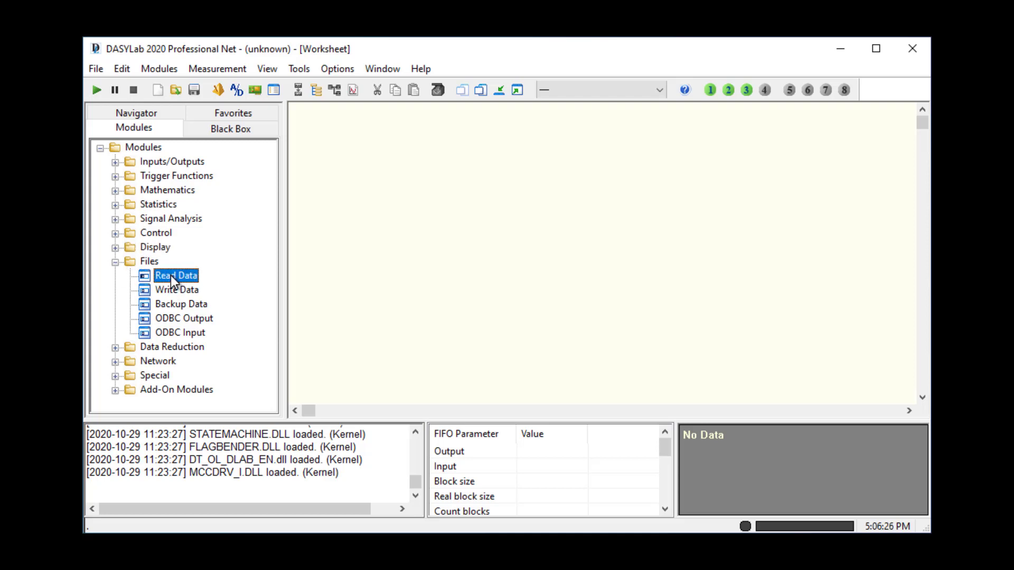
left_click_drag(170, 275, 360, 182)
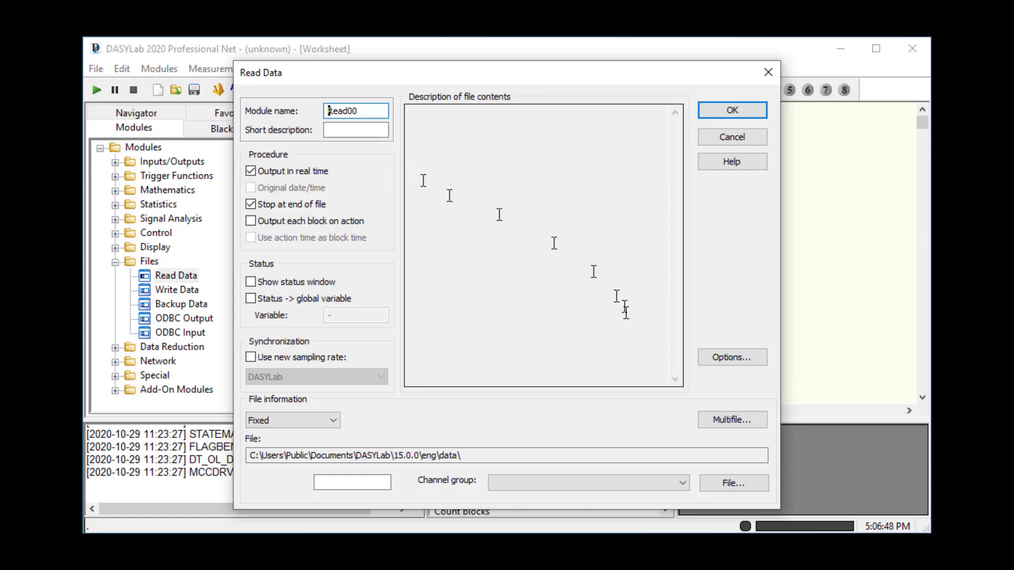
Load Exercise1.DDF from the data folder into the Read00 module, review the description of its contents and accept the settings
left_click(756, 484)
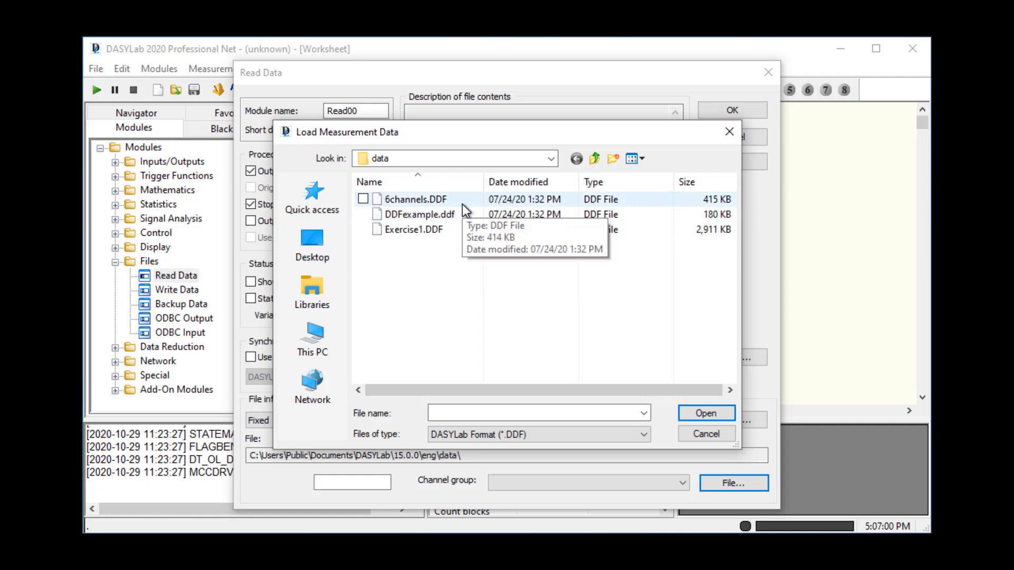
left_click(391, 229)
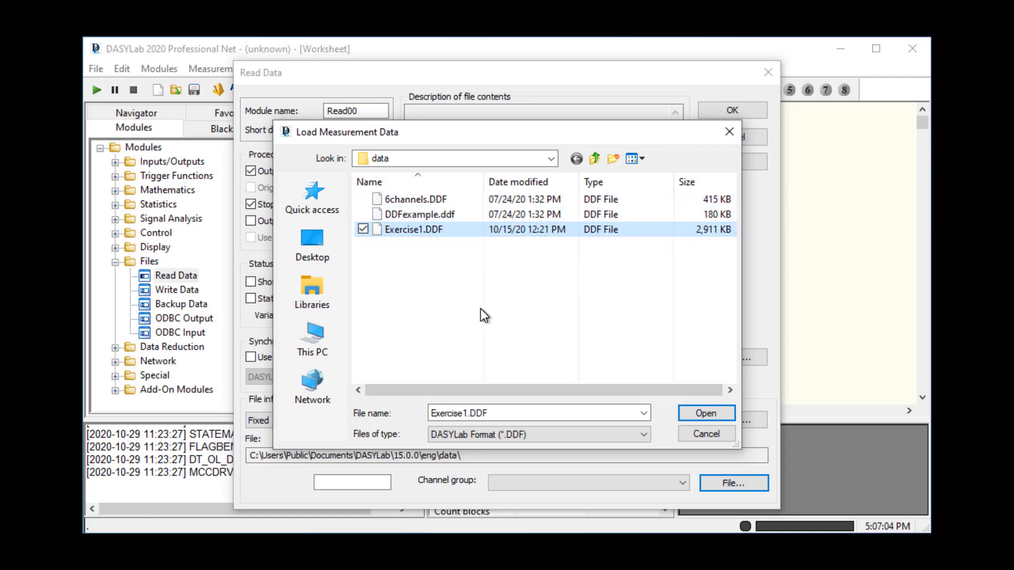
left_click(702, 413)
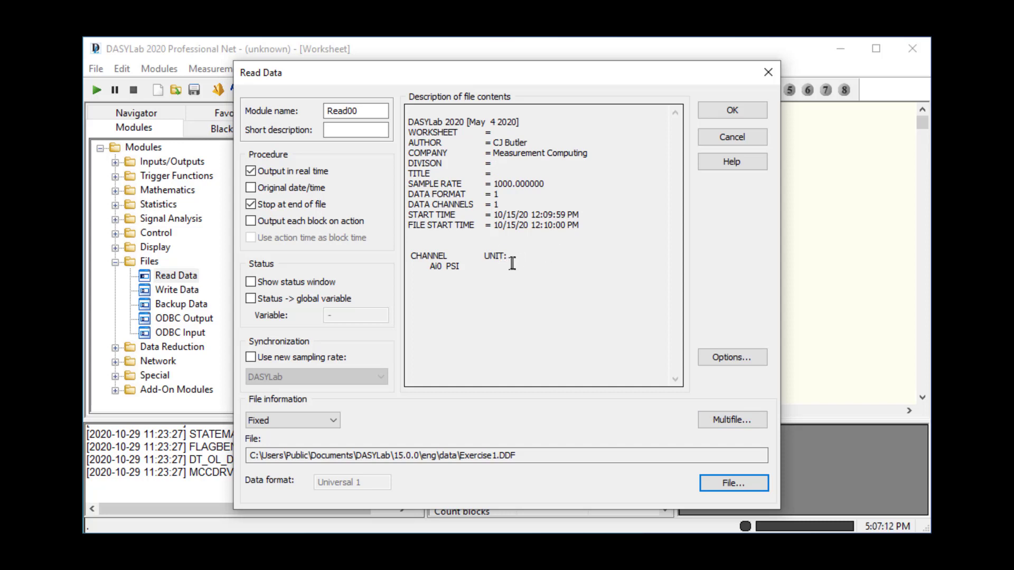
left_click(515, 216)
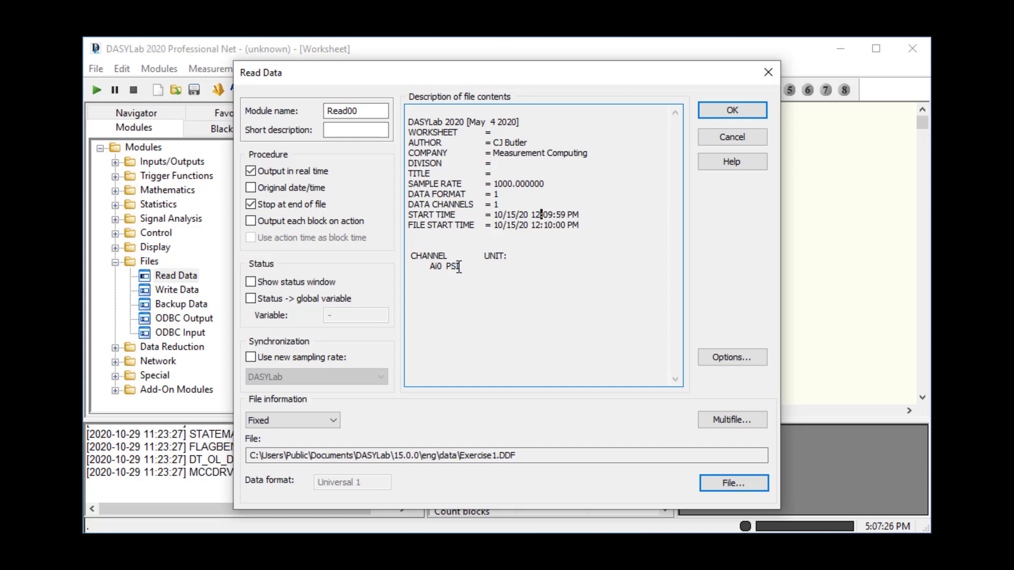
left_click(733, 111)
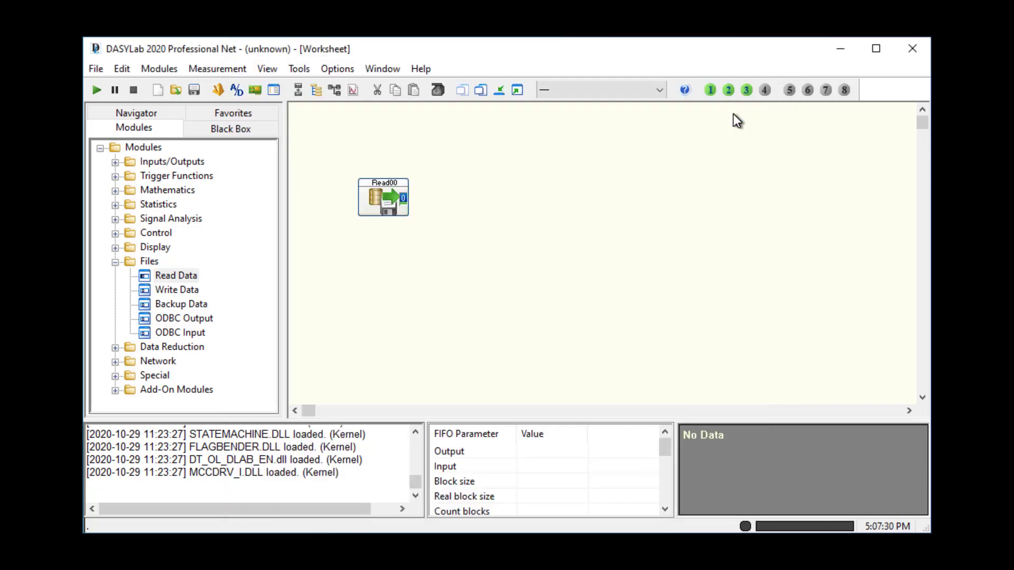
Add a Y/t Chart module with its inputs copied to the outputs and connect it to the Read00 output
left_click(116, 248)
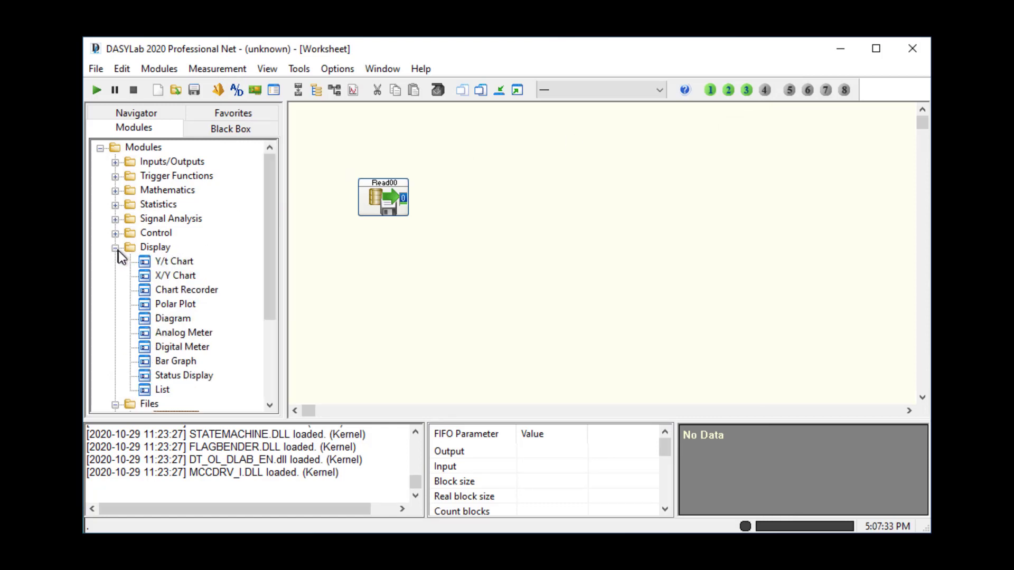
left_click(169, 262)
left_click_drag(169, 262, 463, 183)
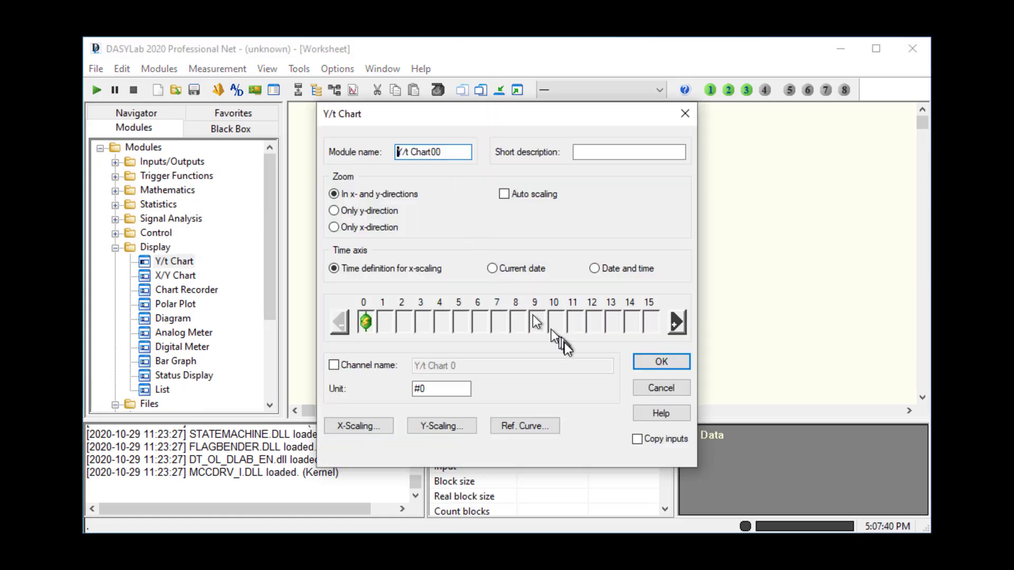
left_click(637, 439)
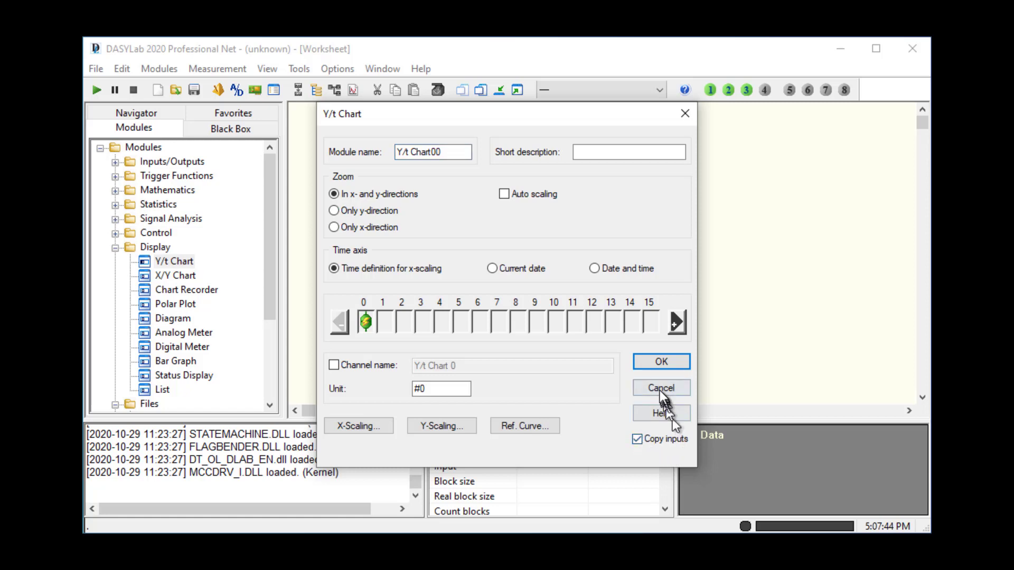
left_click(661, 362)
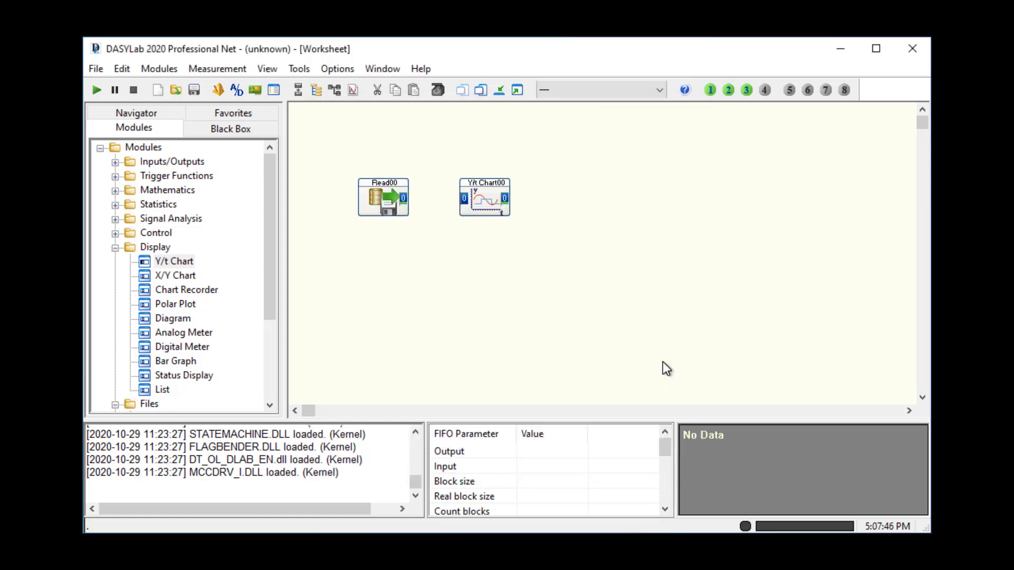
left_click_drag(485, 201, 452, 201)
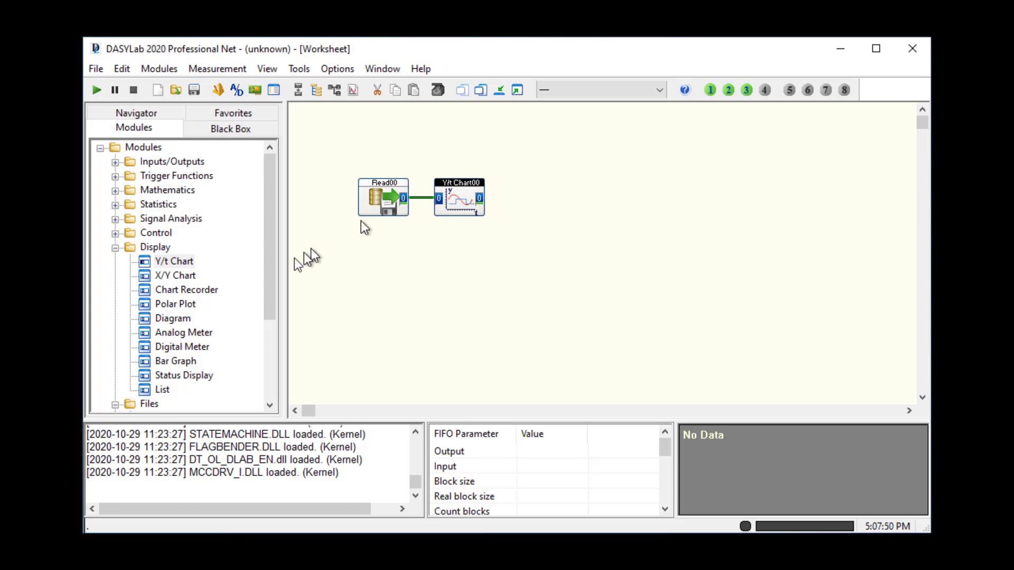
Add a Chart Recorder module with default settings and connect it to the Y/t Chart00 output
left_click_drag(191, 292, 532, 181)
double_click(532, 181)
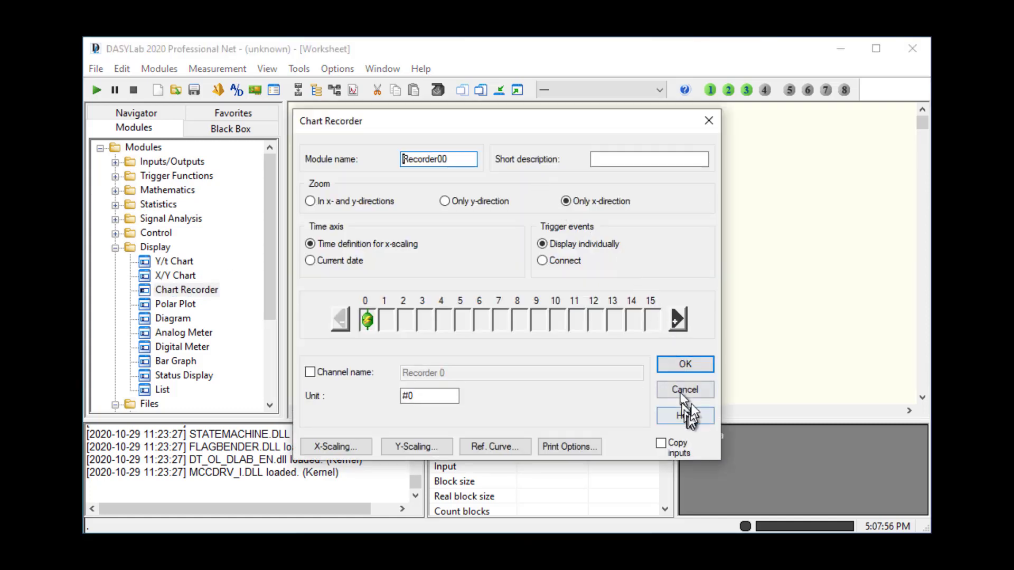
left_click(681, 368)
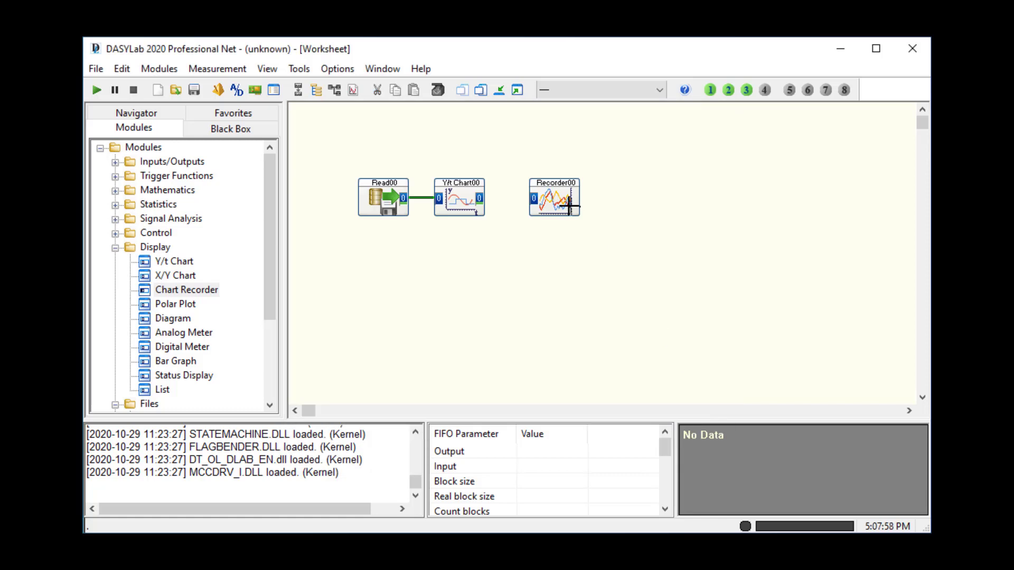
left_click_drag(564, 209, 521, 210)
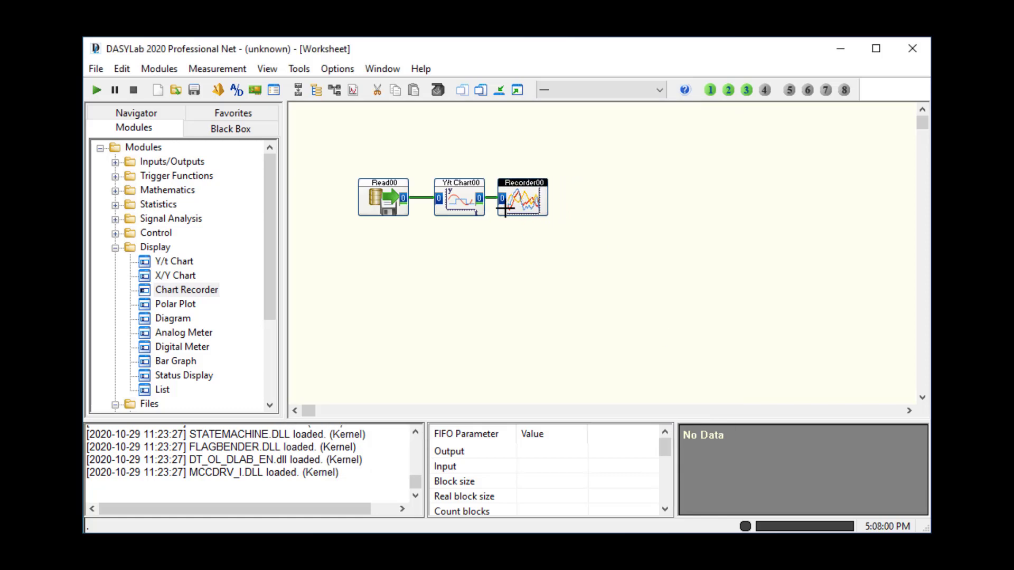
Show the display windows and arrange the Y/t Chart00 and Recorder00 windows side by side below the module chain
left_click(517, 91)
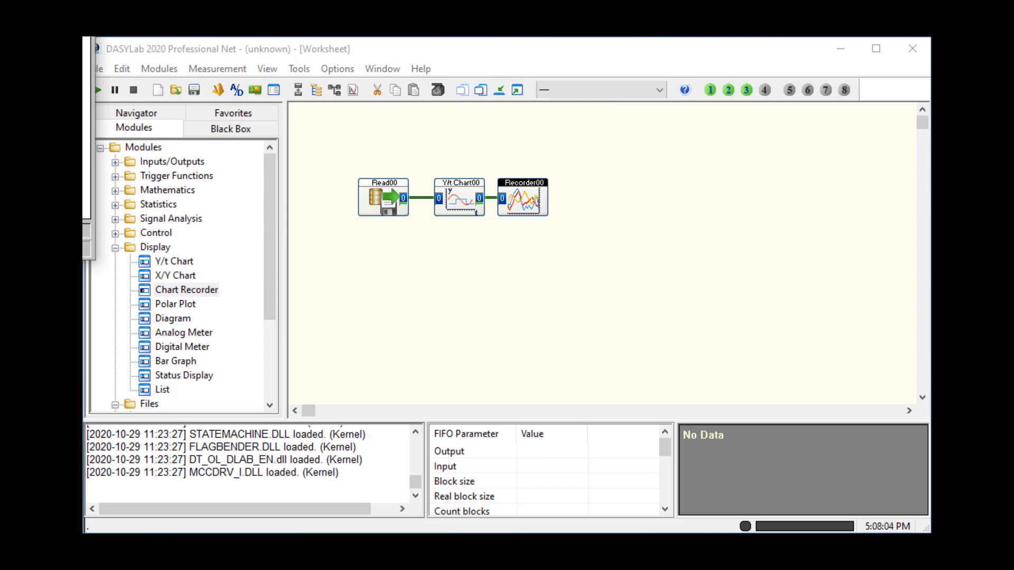
left_click_drag(89, 50, 635, 250)
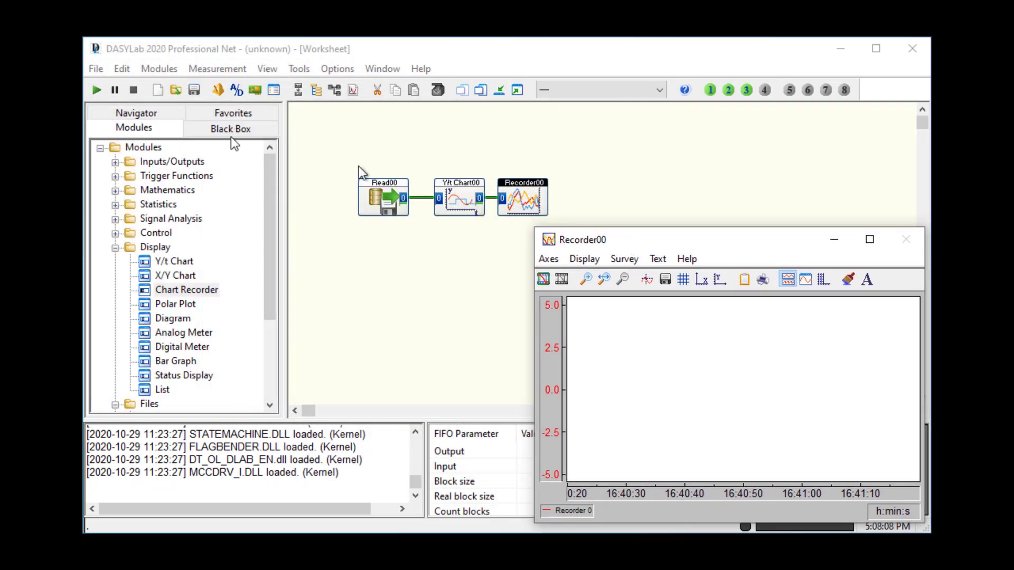
left_click_drag(87, 100, 168, 244)
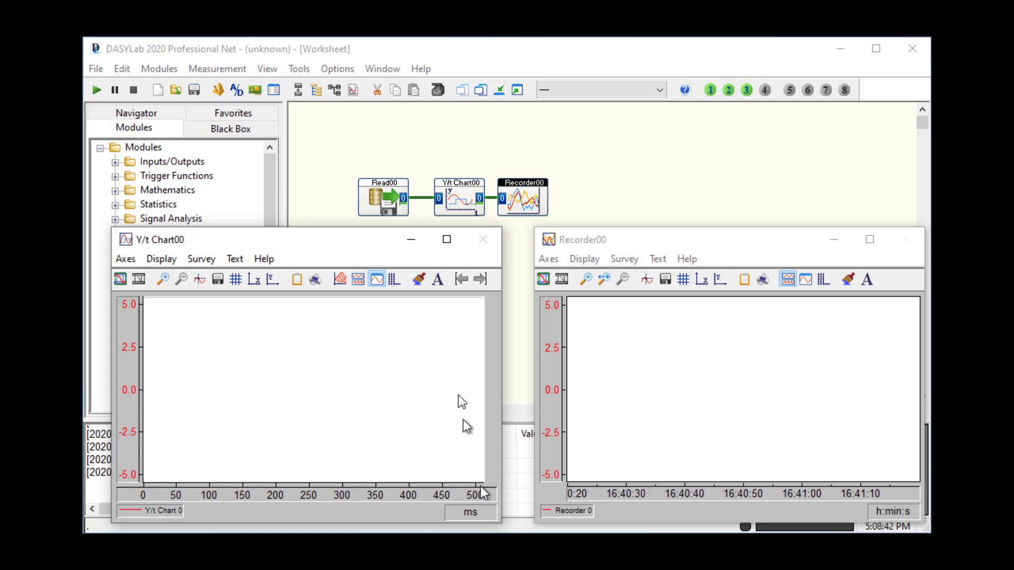
Start the measurement to replay the file and apply auto scaling to the axes of the Y/t Chart00 display
left_click(96, 91)
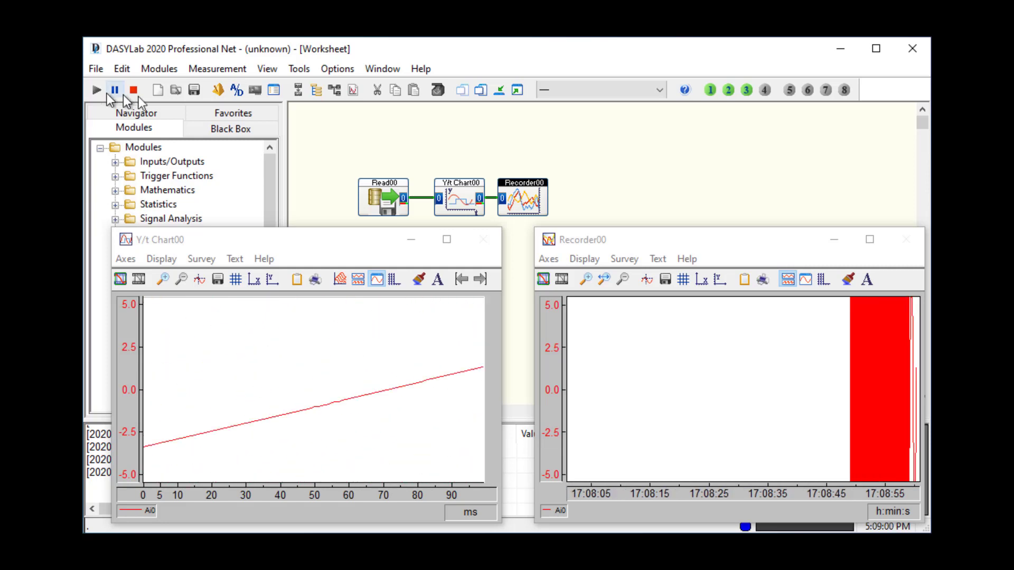
left_click(127, 259)
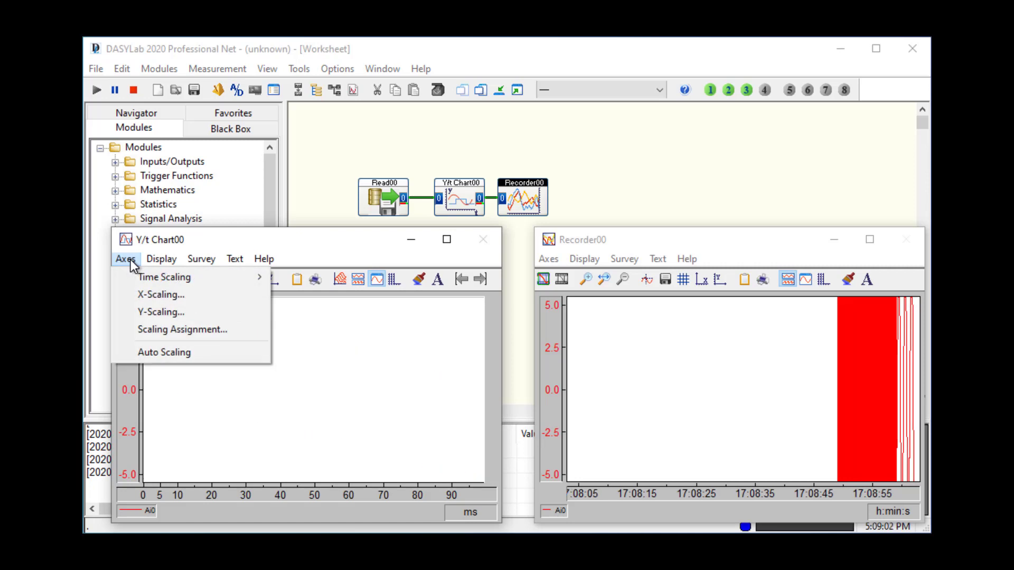
left_click(170, 352)
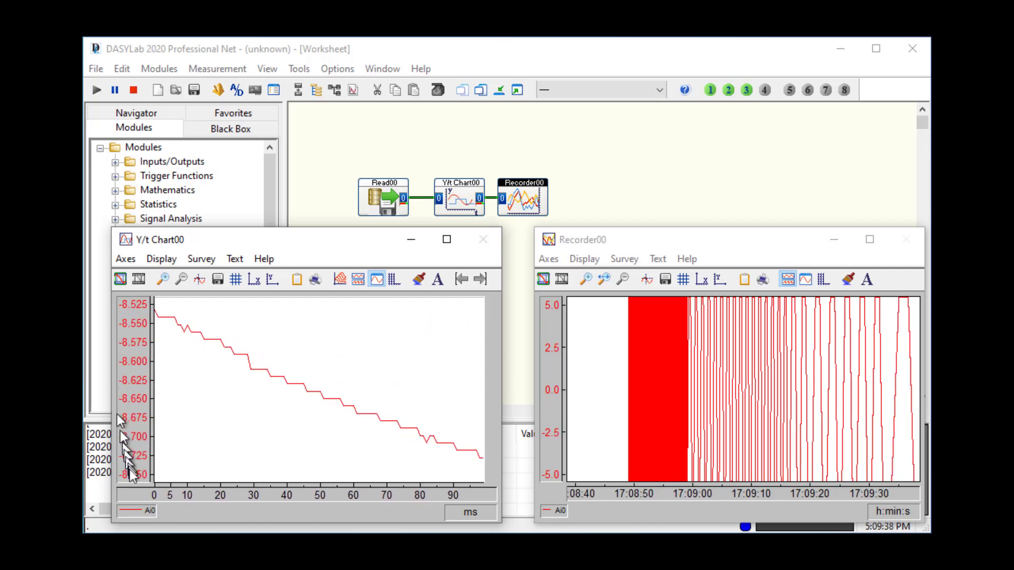
Set the Recorder00 display's y-axis range from -20 to 20
double_click(553, 407)
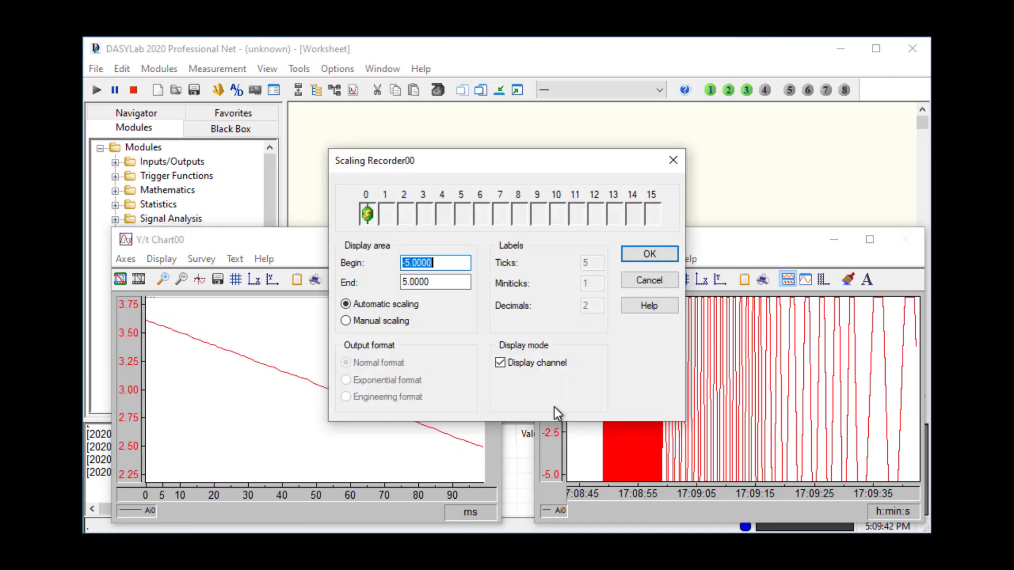
type("-20")
key("Tab")
type("20")
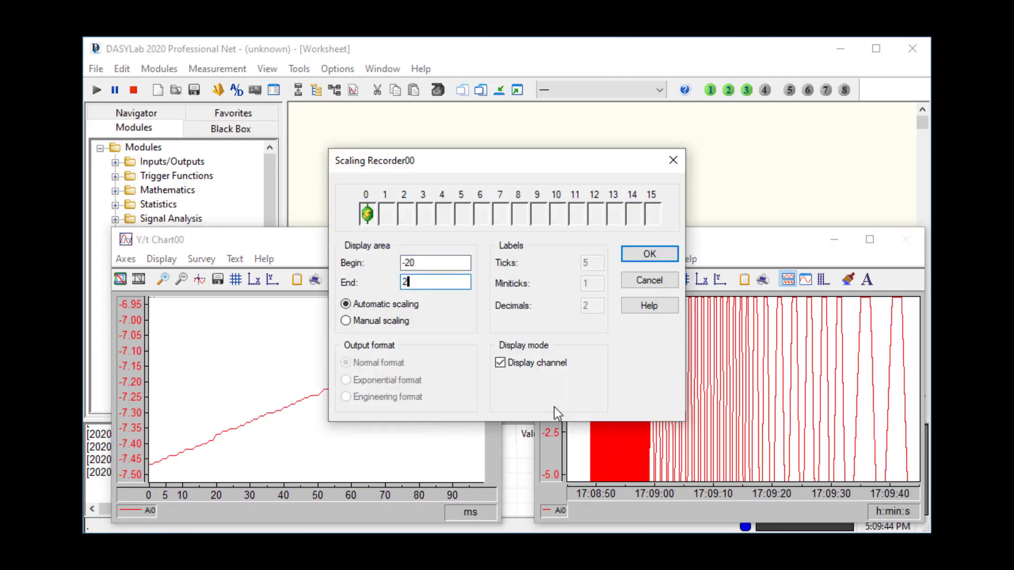
key("Return")
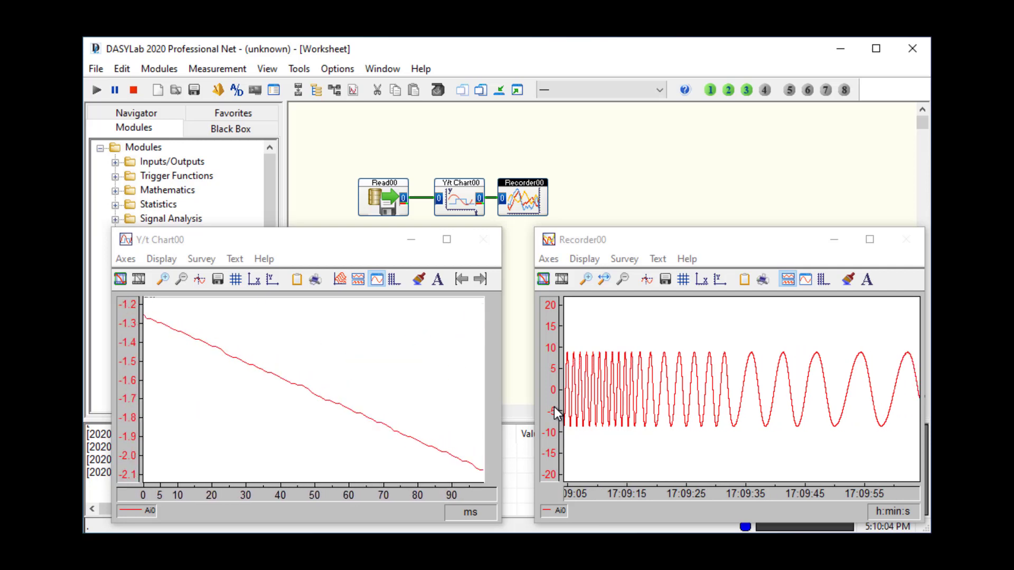
Set the Recorder00 time axis to fixed with the curve starting from left and a 5-minute display range
double_click(657, 493)
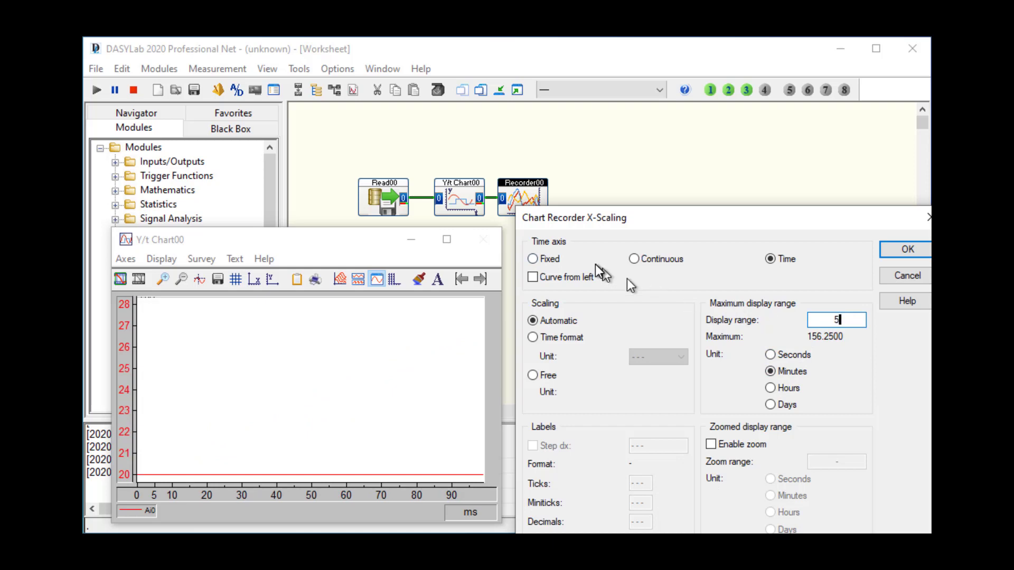
left_click(559, 277)
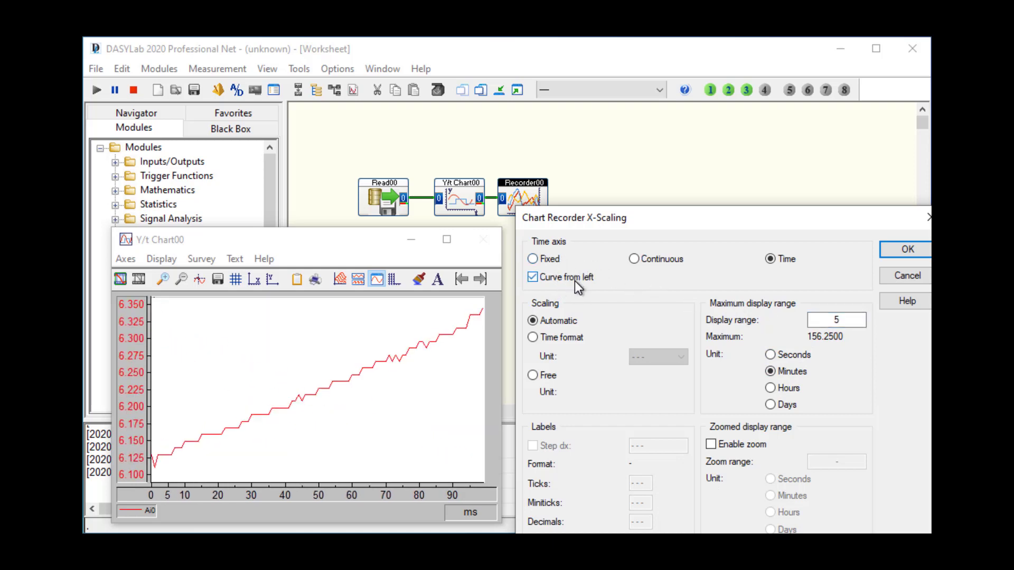
left_click(533, 259)
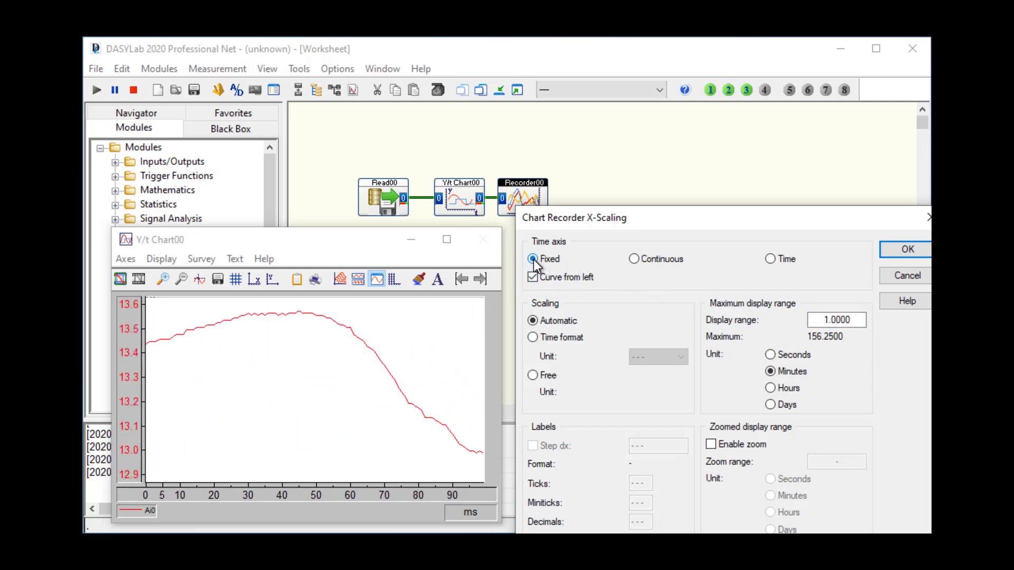
left_click(904, 251)
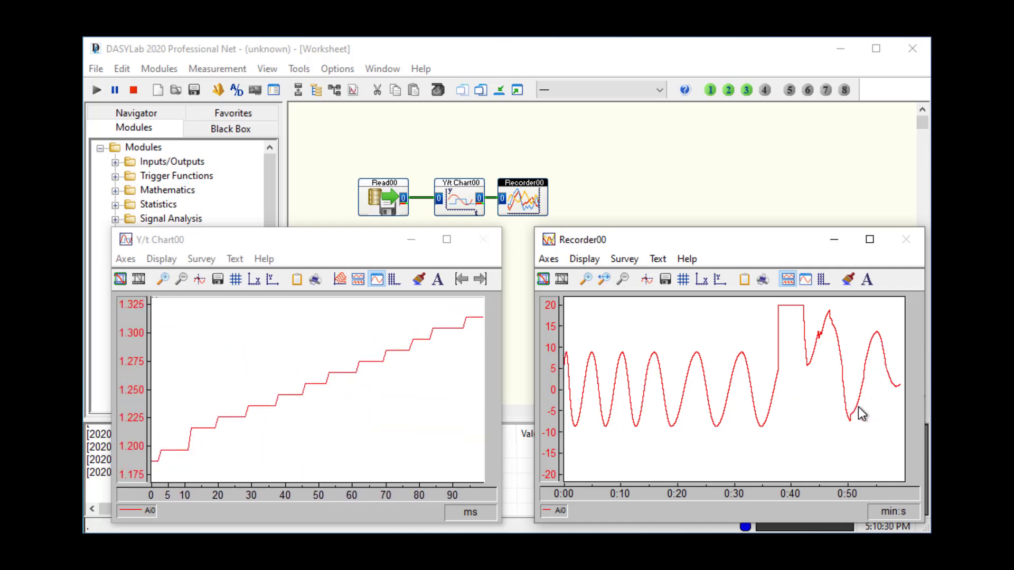
double_click(783, 493)
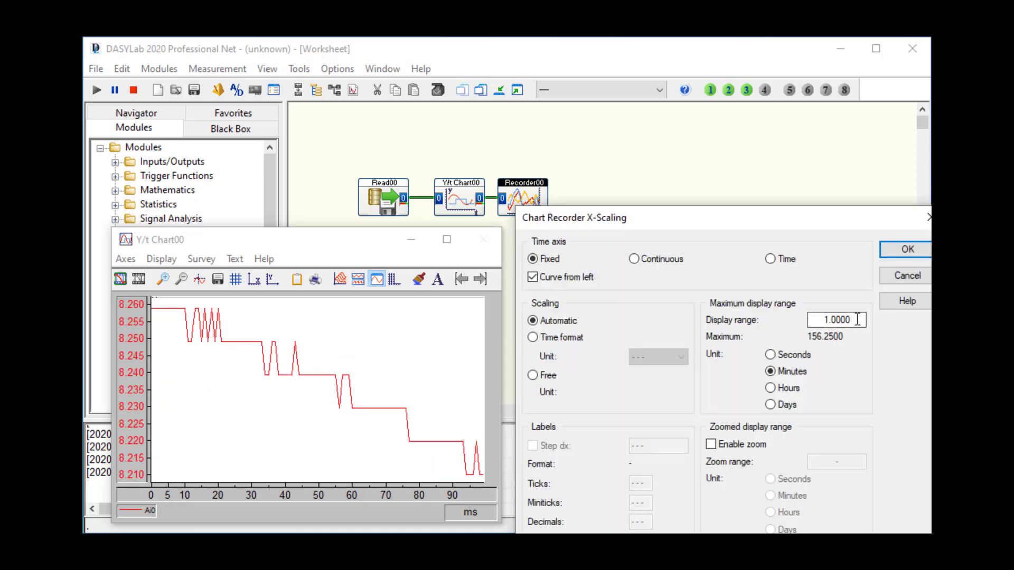
left_click_drag(857, 319, 762, 311)
type("5")
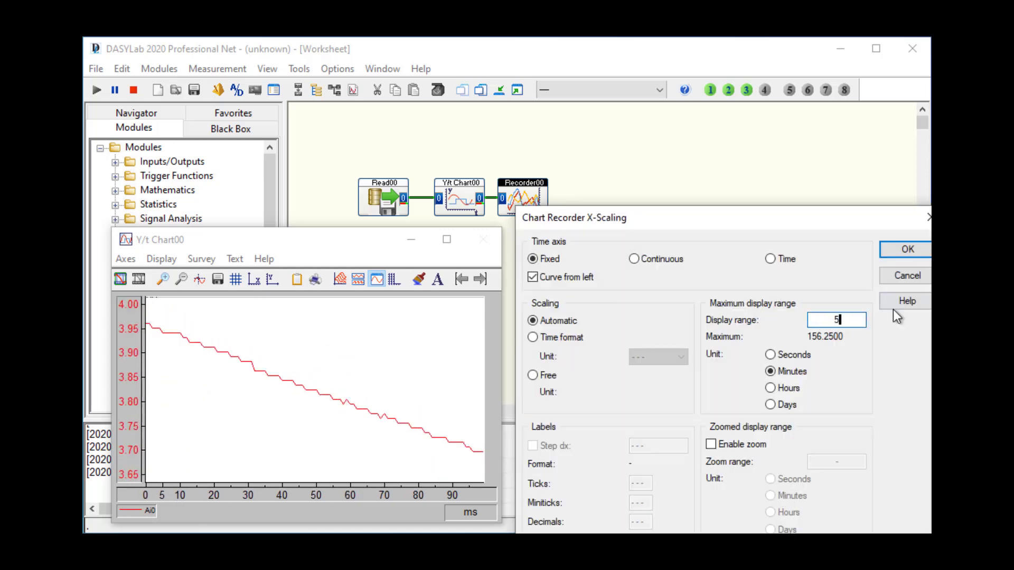
left_click(919, 248)
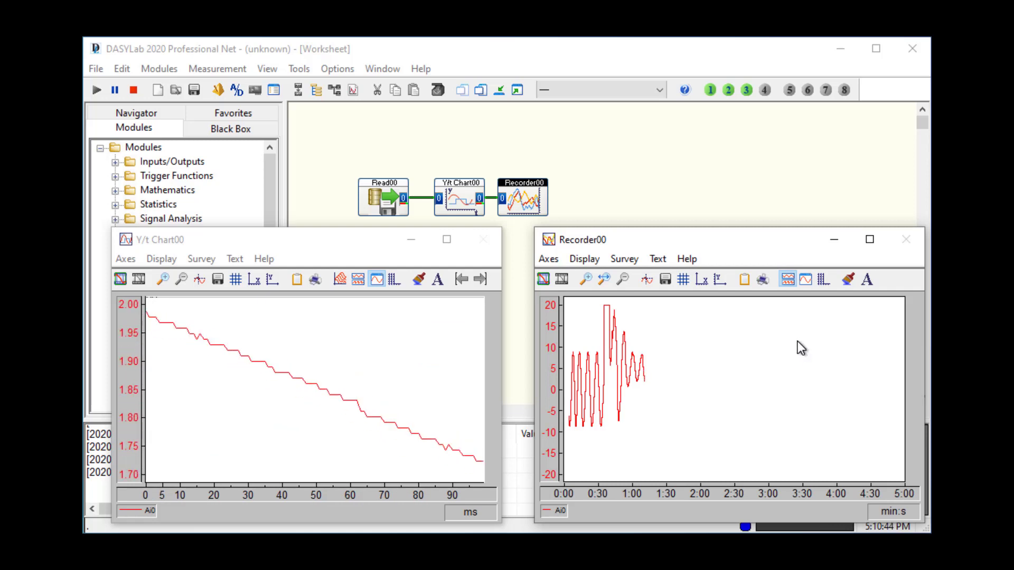
Stop the measurement, turn off real-time output in the Read00 module, and replay the file
left_click(133, 92)
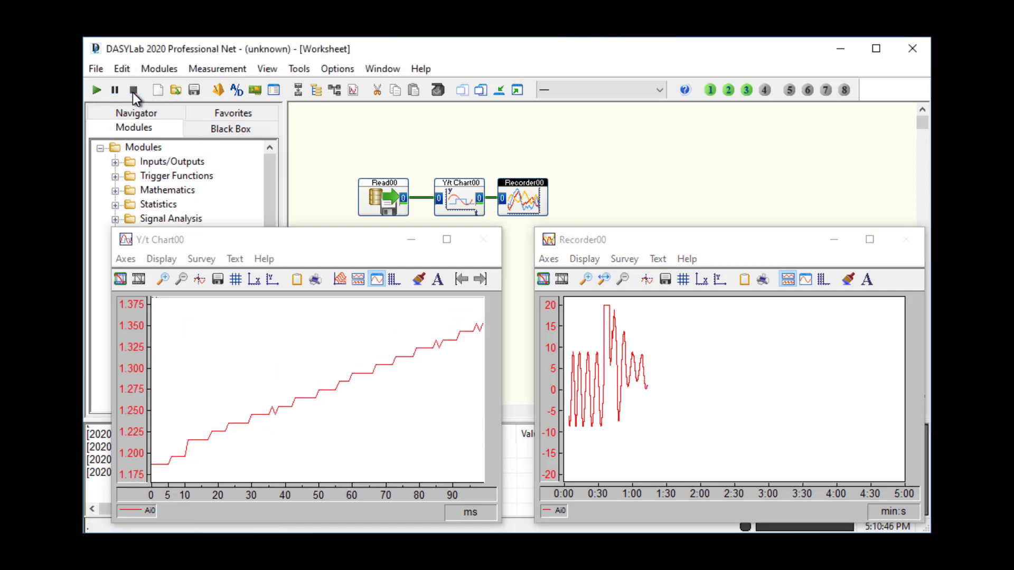
right_click(389, 195)
left_click(452, 407)
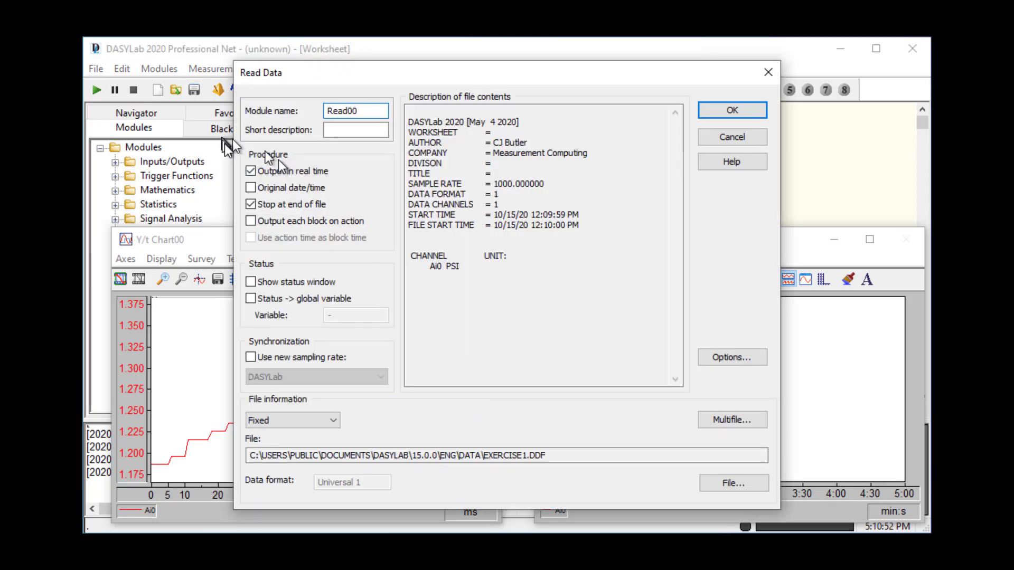
left_click(250, 171)
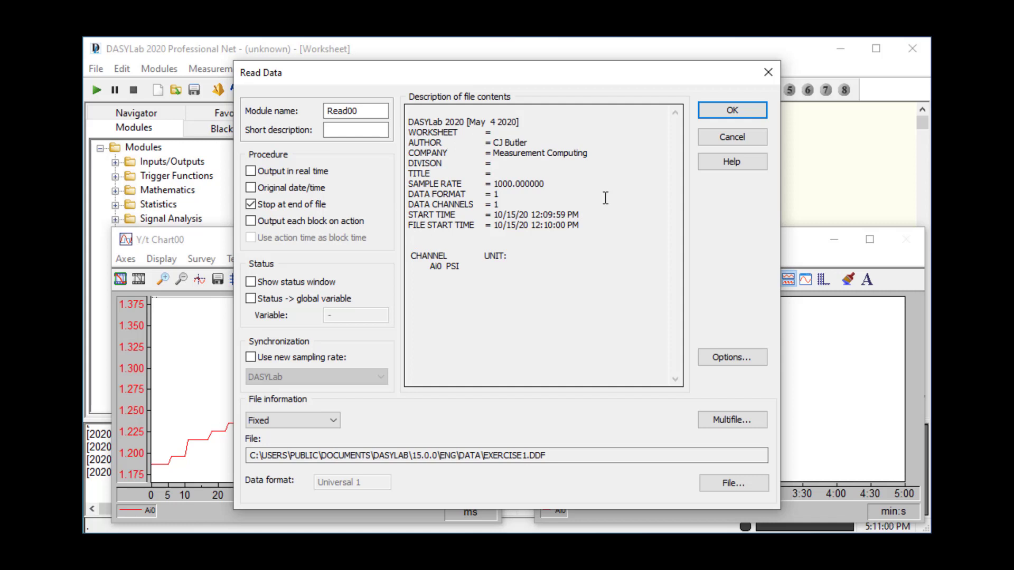
left_click(718, 111)
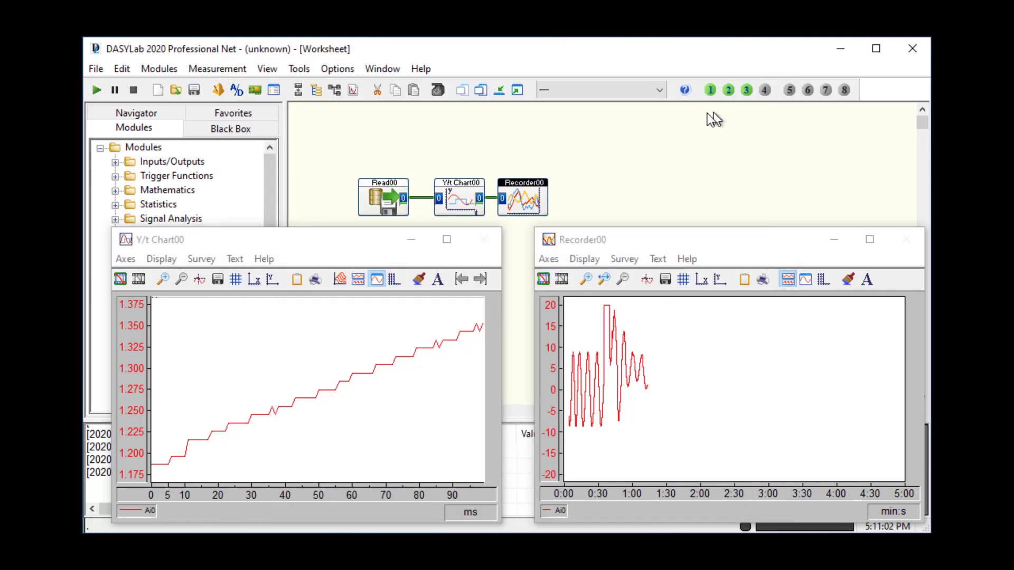
left_click(96, 91)
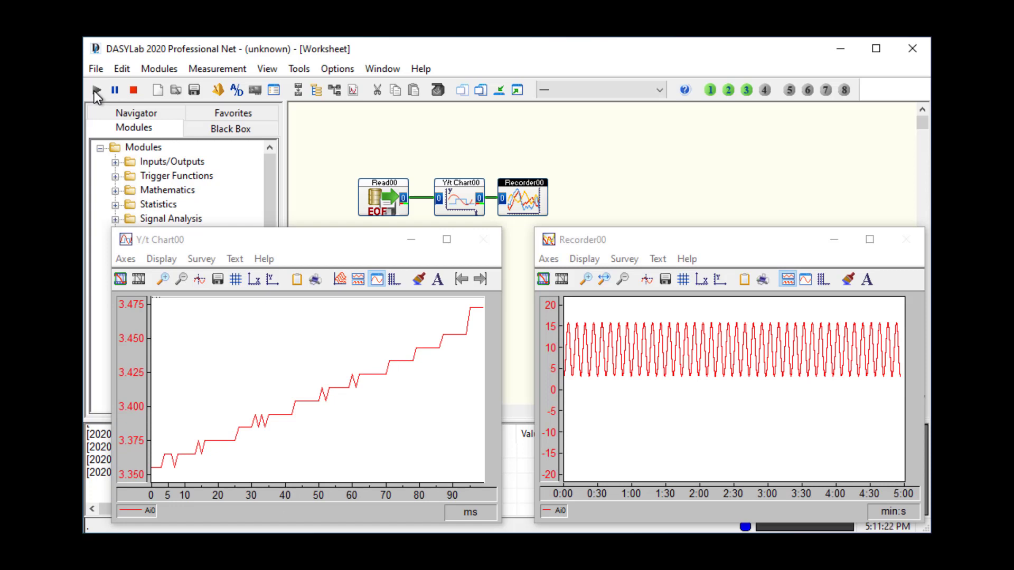
With the measurement stopped, set the Recorder00 display range to 20 minutes and replay the file
left_click(133, 90)
double_click(665, 495)
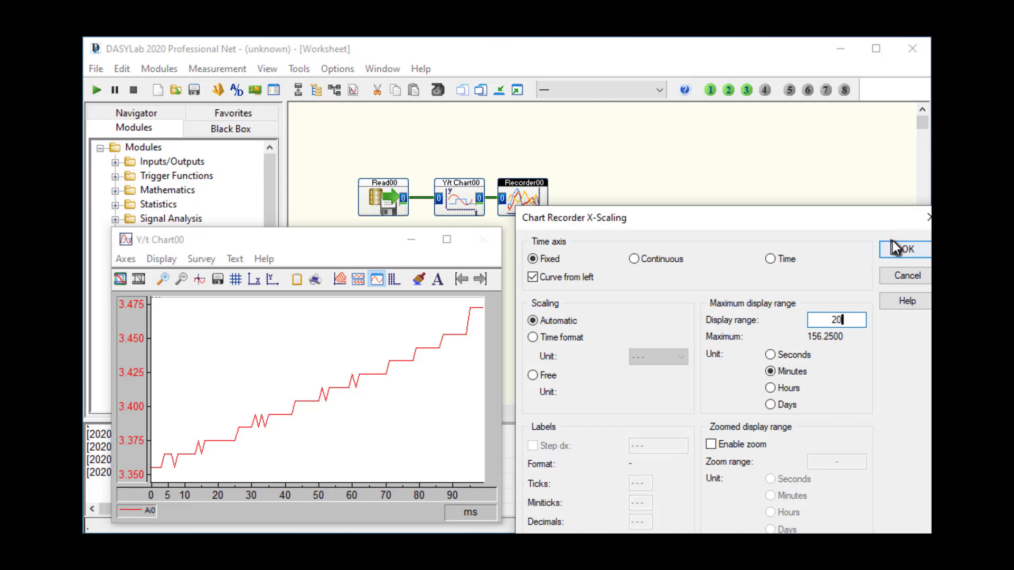
left_click(896, 248)
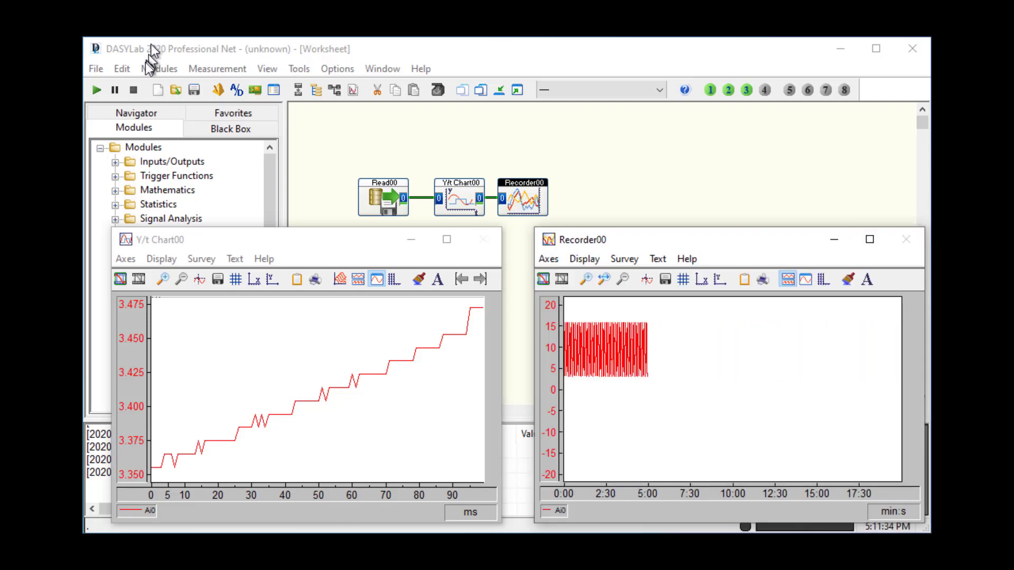
left_click(100, 93)
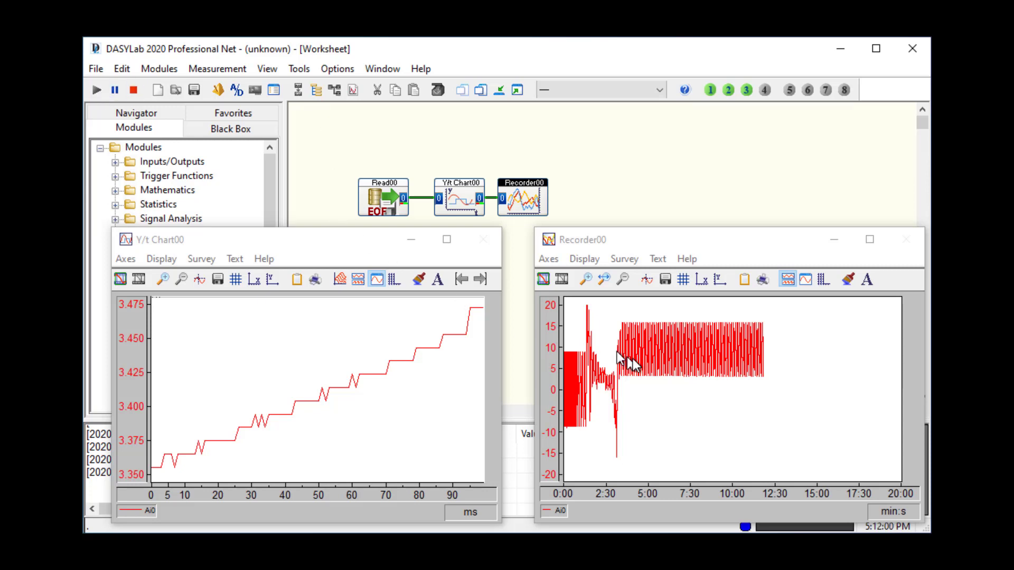
Zoom into parts of the recorded curve in Recorder00 and scroll along its time axis to inspect the signal
left_click(585, 278)
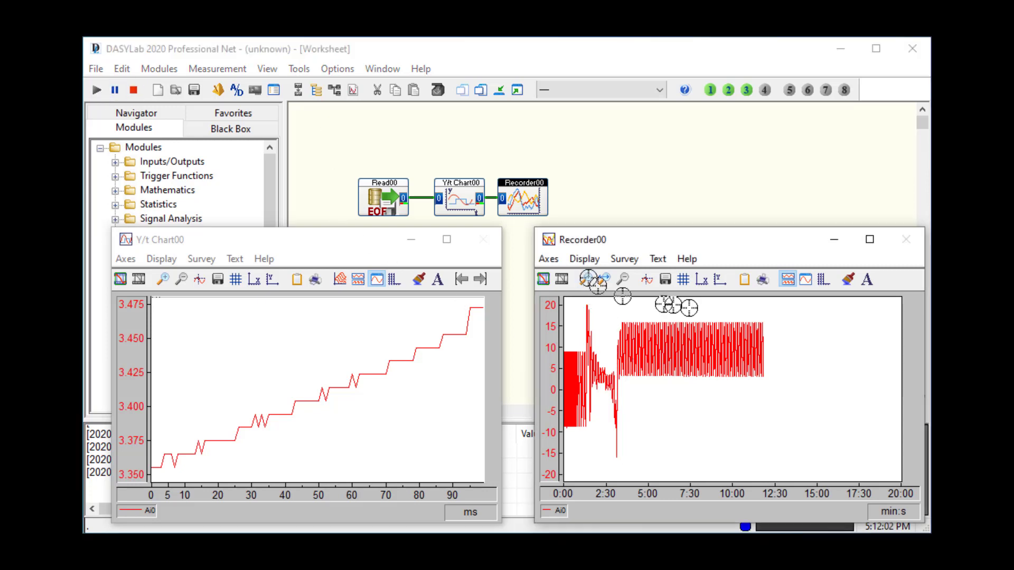
left_click_drag(787, 332, 735, 335)
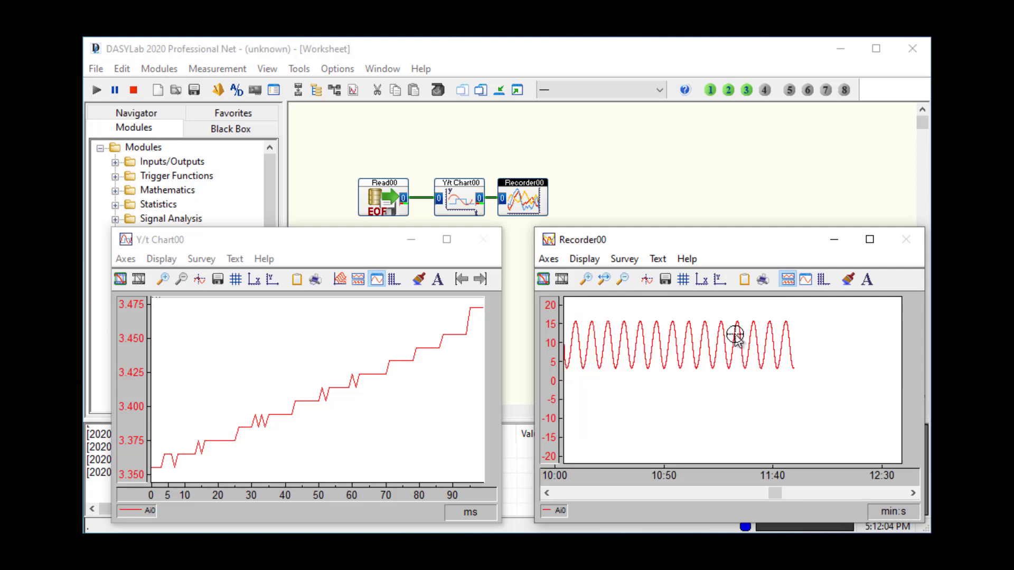
left_click_drag(771, 491, 538, 510)
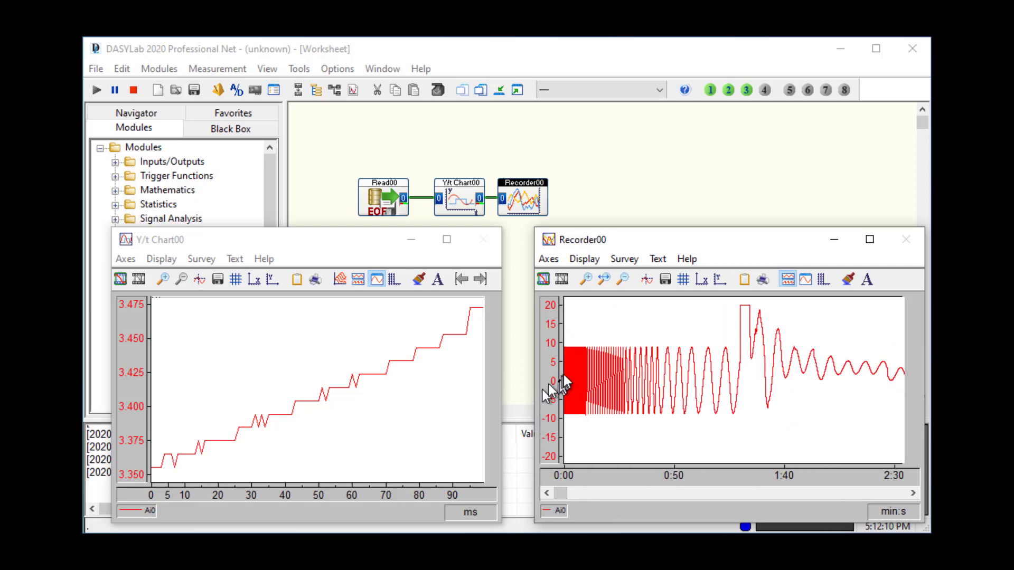
left_click_drag(613, 332, 564, 367)
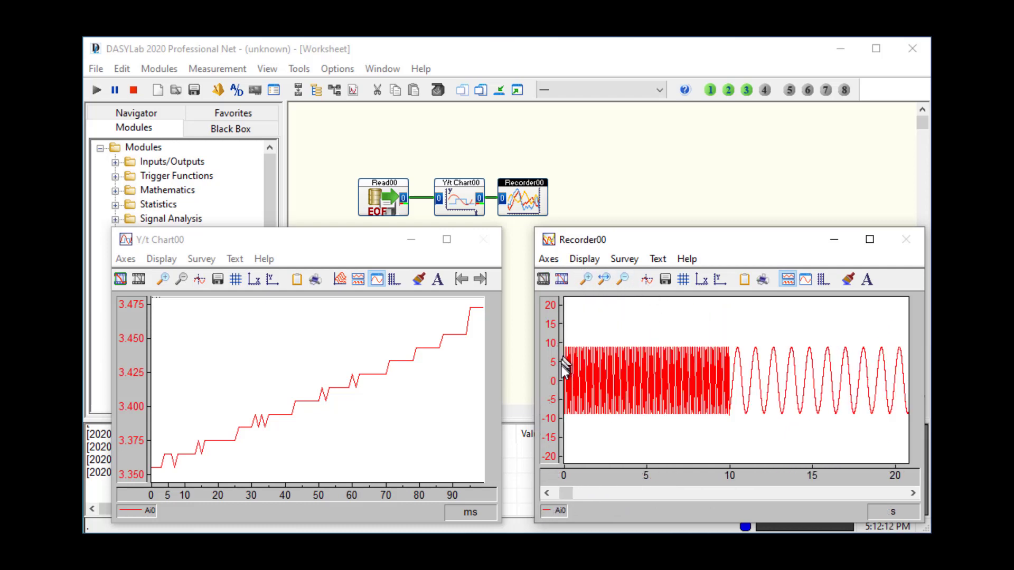
left_click(592, 279)
left_click_drag(613, 309, 566, 345)
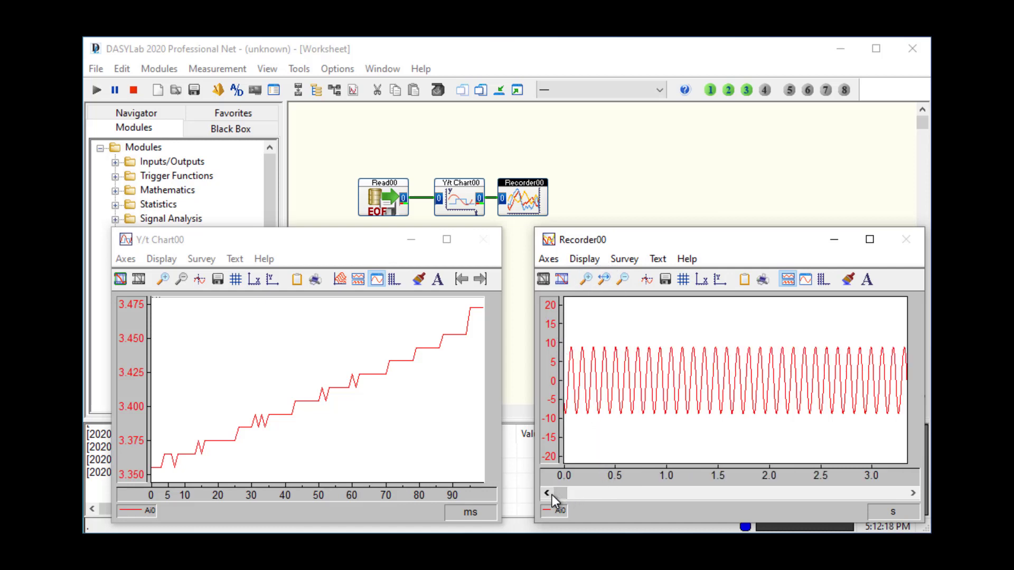
left_click_drag(562, 495, 904, 496)
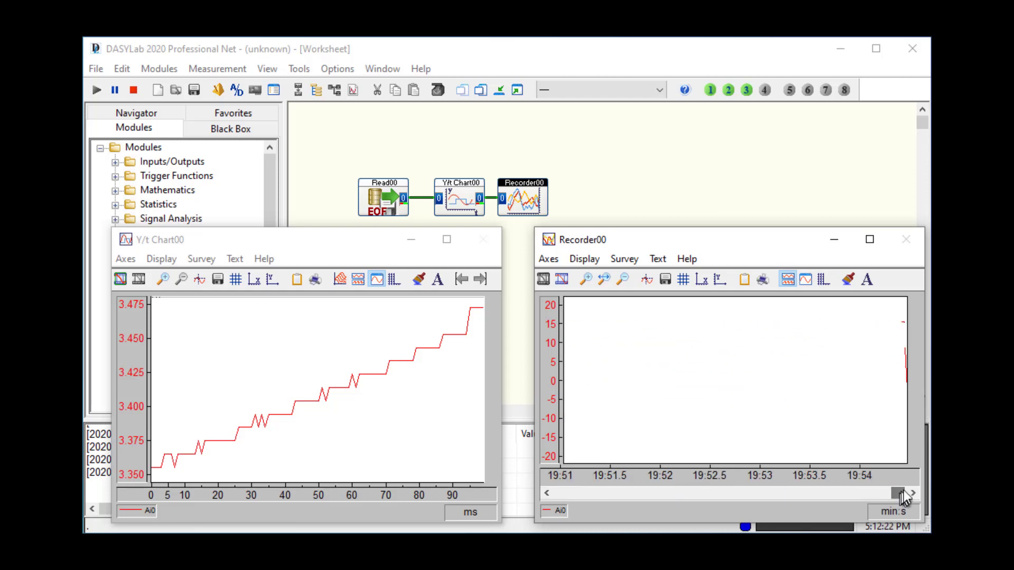
left_click_drag(839, 496, 641, 497)
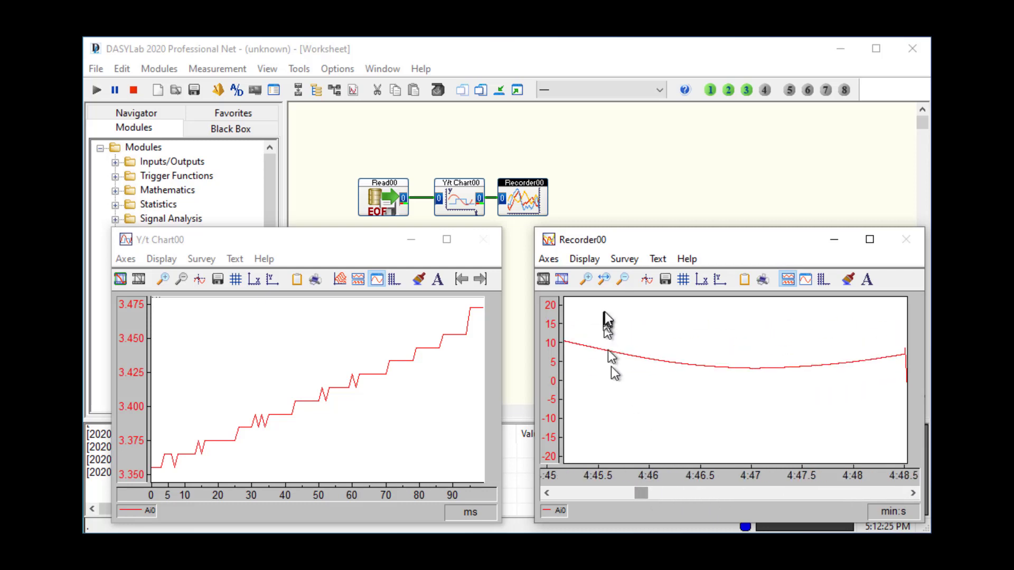
Zoom Recorder00 back out to the full curve and check the maximum display range in its x-scaling settings
left_click(622, 279)
left_click(623, 278)
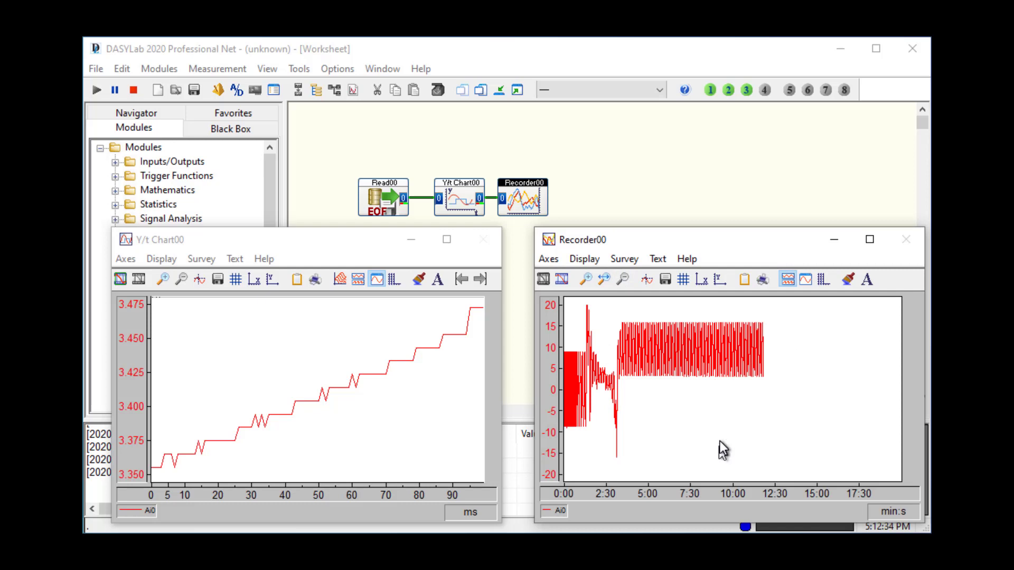
left_click(704, 280)
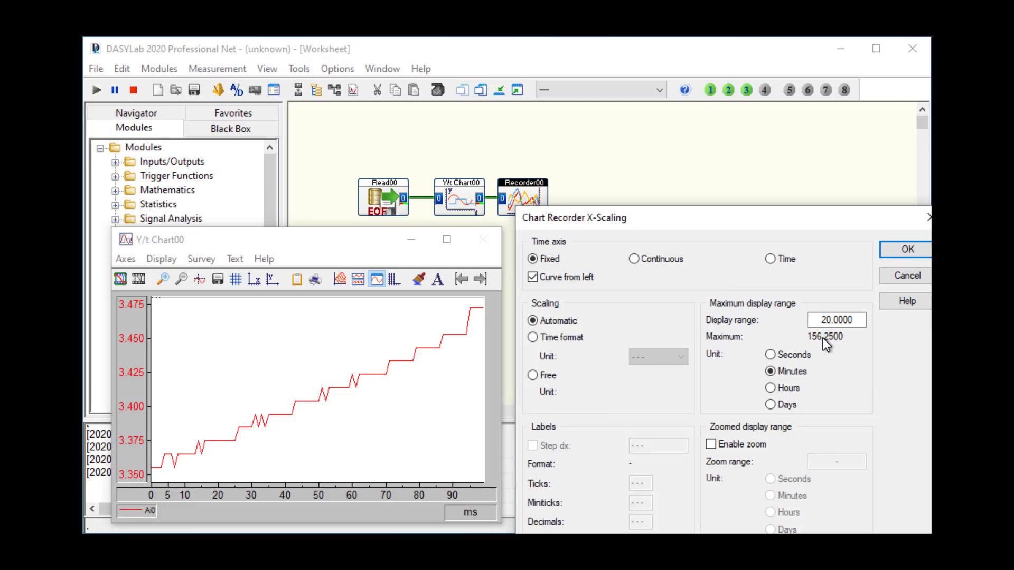
left_click(909, 250)
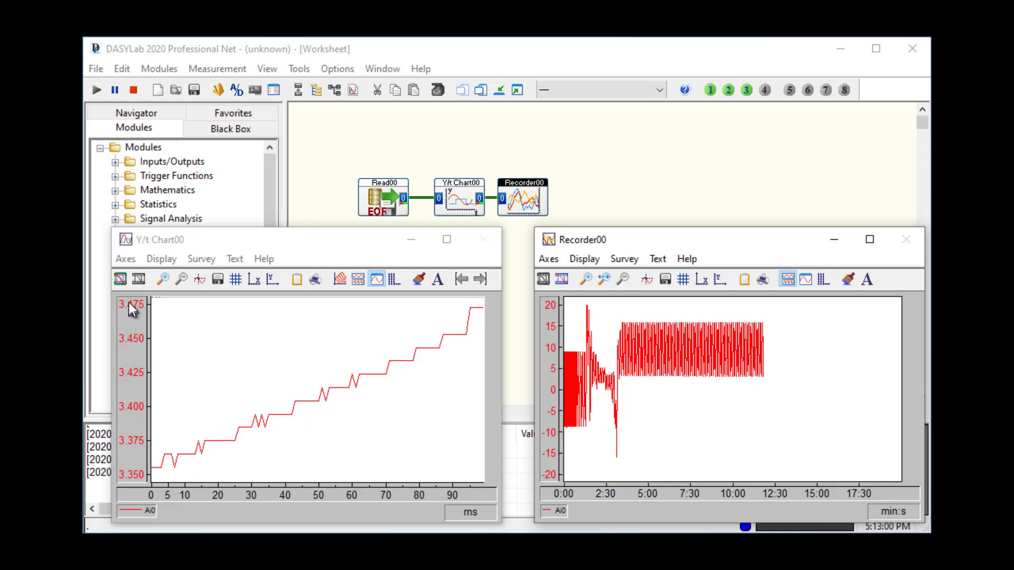
Turn off auto scaling for the Y/t Chart00 display
left_click(130, 259)
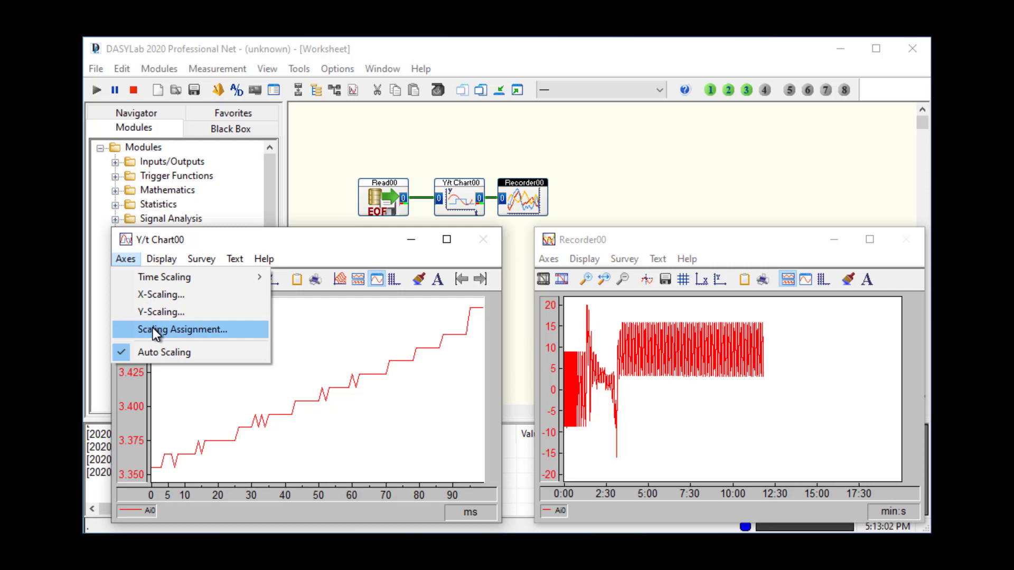
left_click(154, 354)
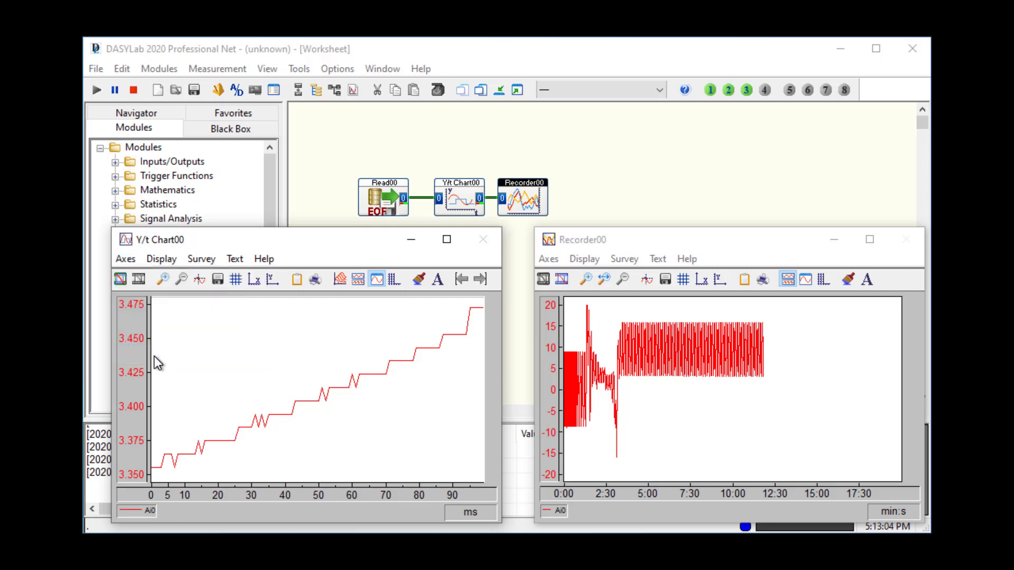
Try to set the block-related display range of the Y/t Chart00 x-axis to 10
left_click(251, 280)
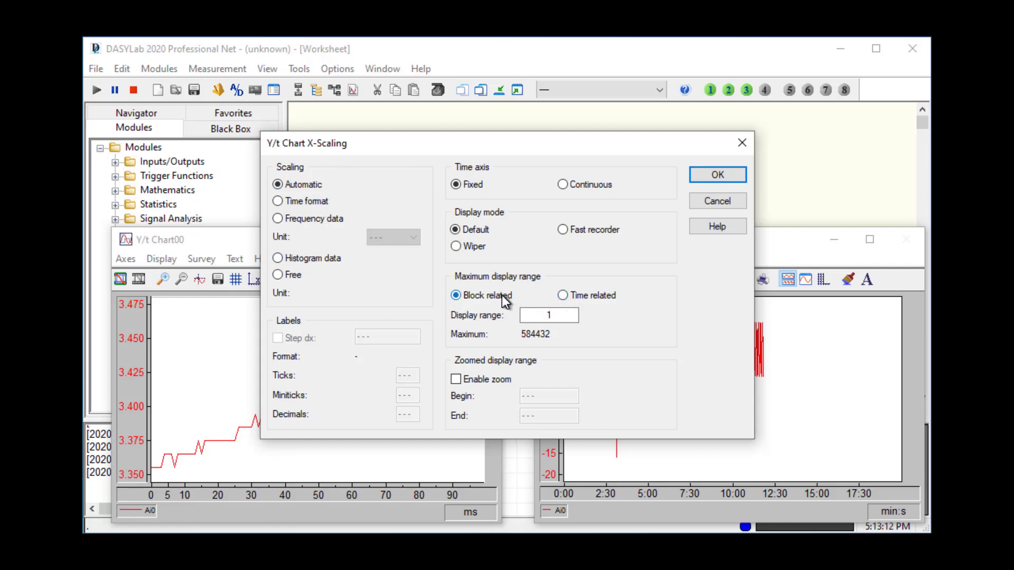
left_click(554, 315)
type("0")
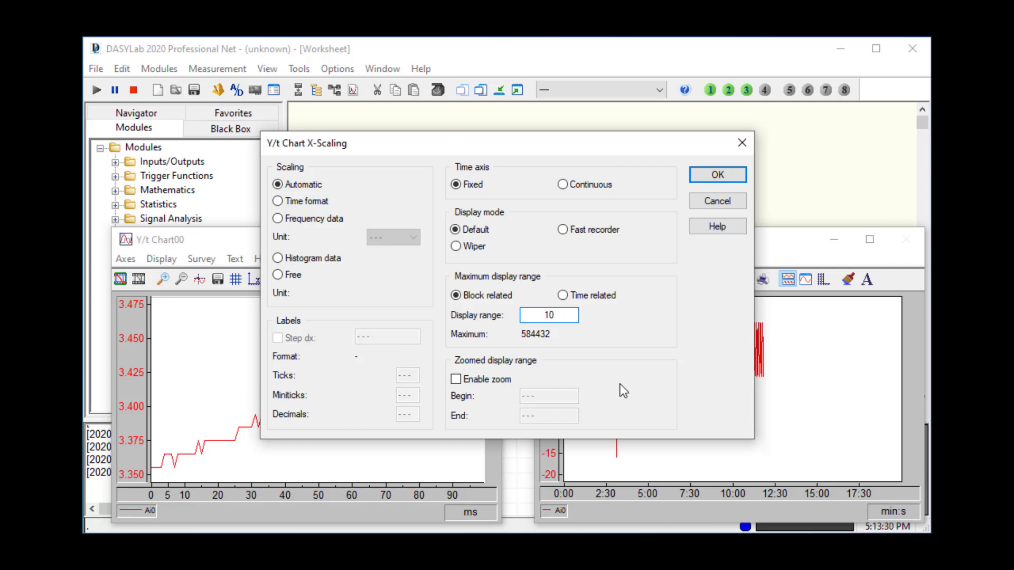
left_click(714, 176)
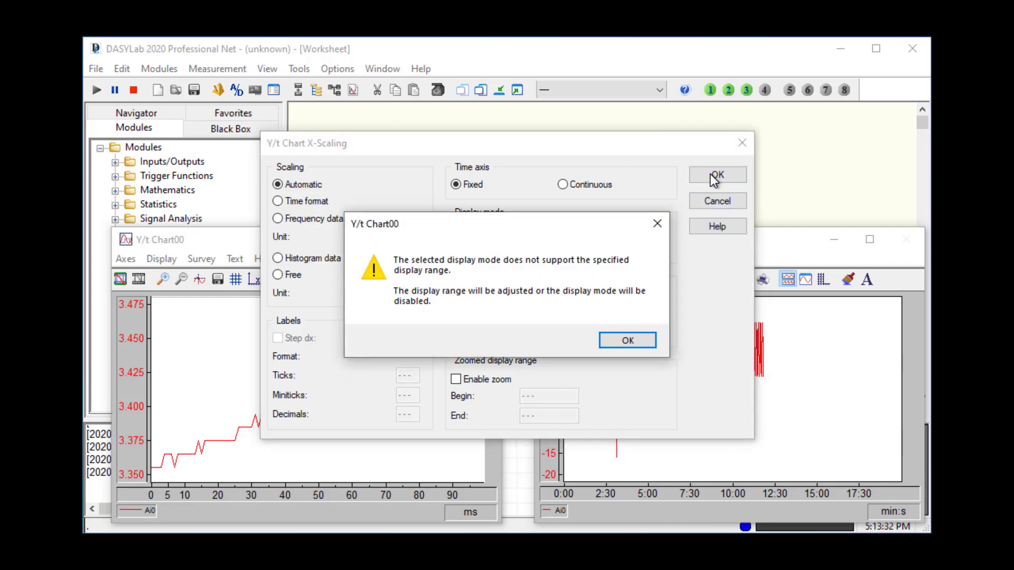
left_click(625, 339)
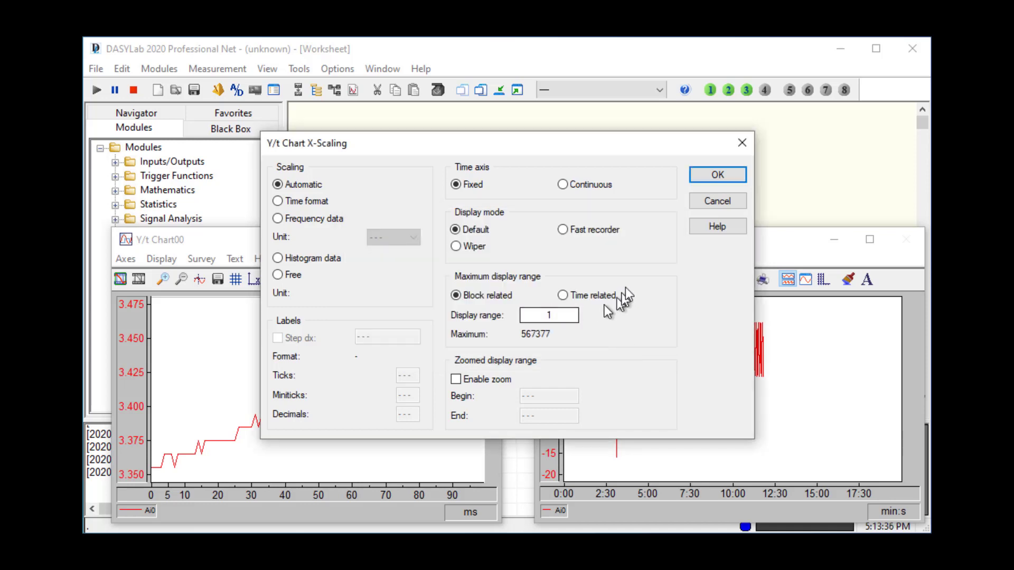
left_click(566, 314)
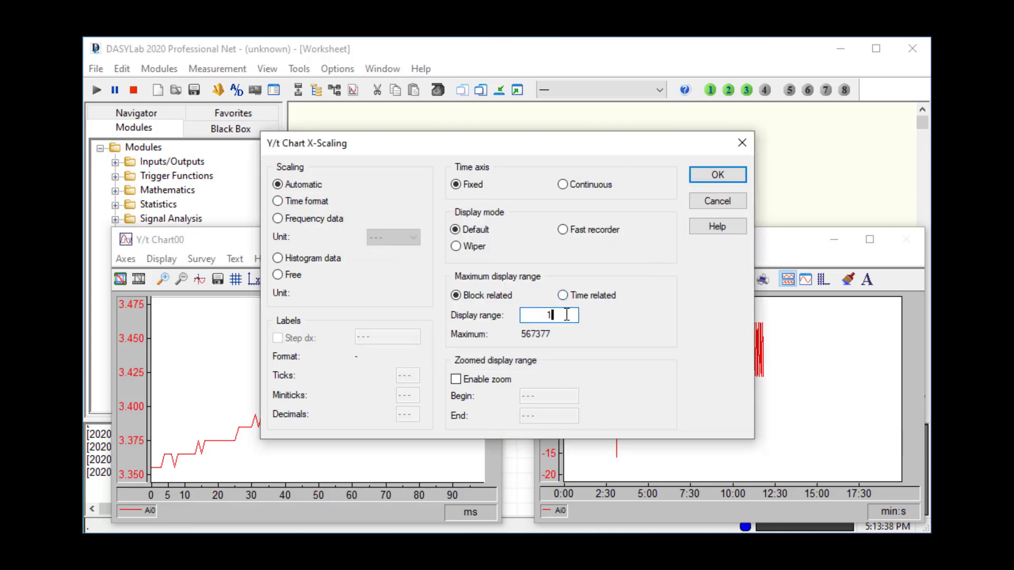
type("0")
left_click(739, 175)
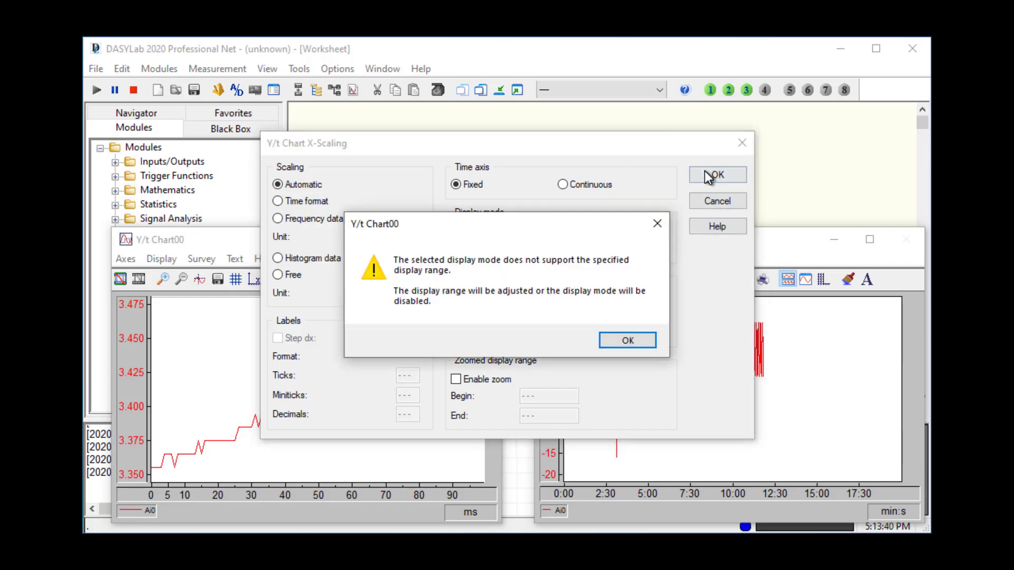
left_click(622, 343)
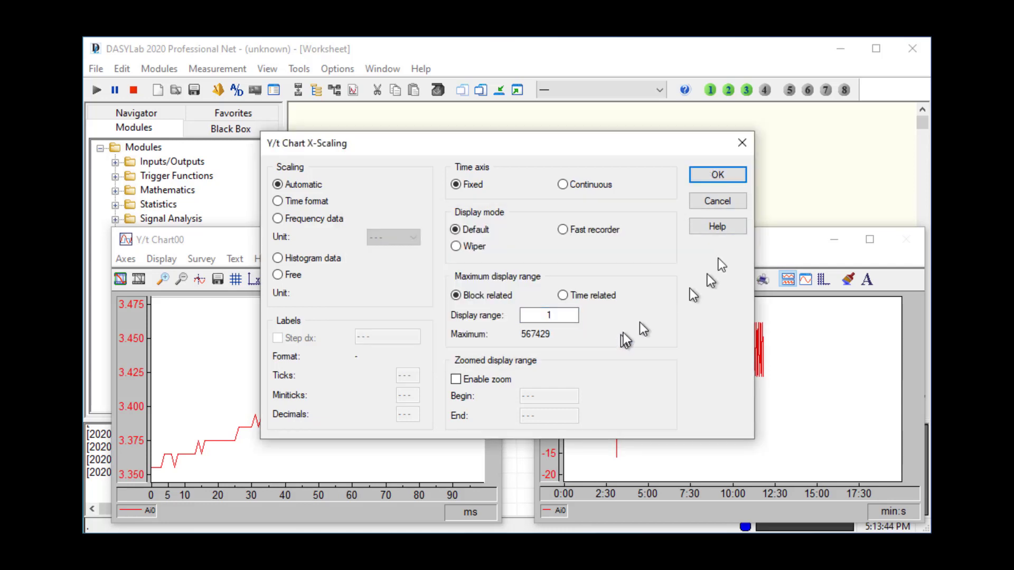
left_click(710, 177)
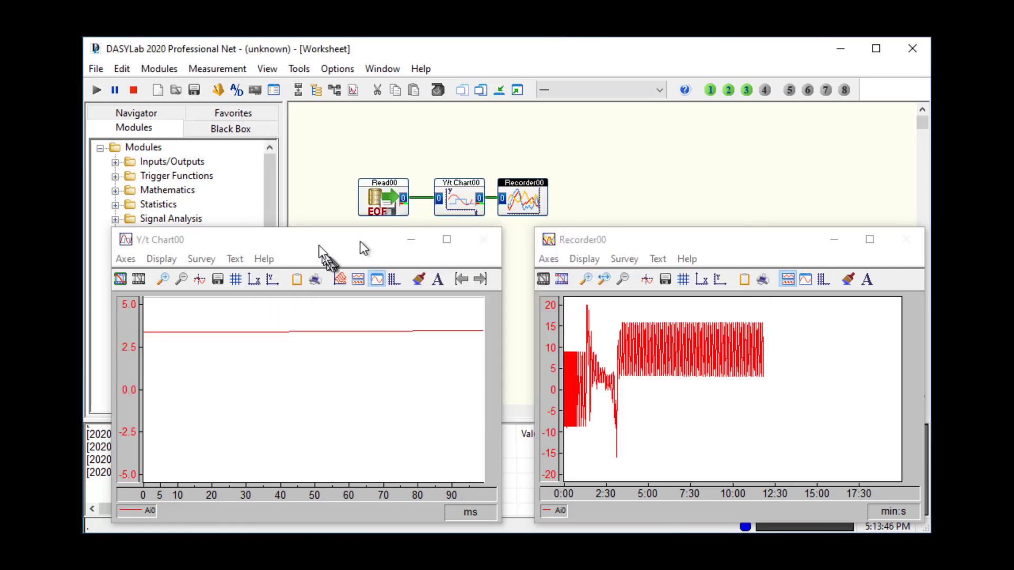
Stop the replay, set the block-related display range of the Y/t Chart00 x-axis to 10, and run the worksheet again
left_click(134, 92)
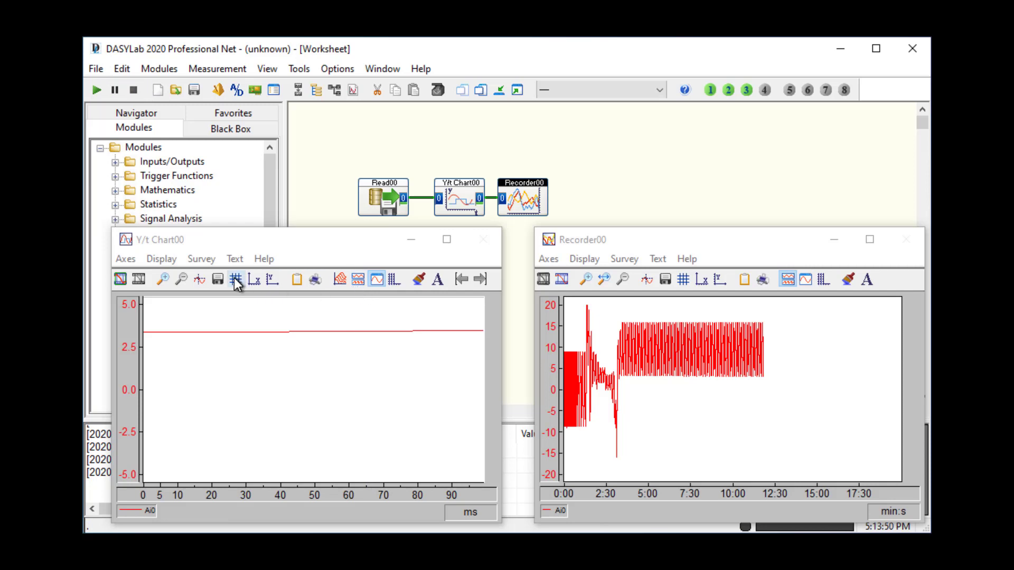
left_click(254, 278)
left_click(560, 315)
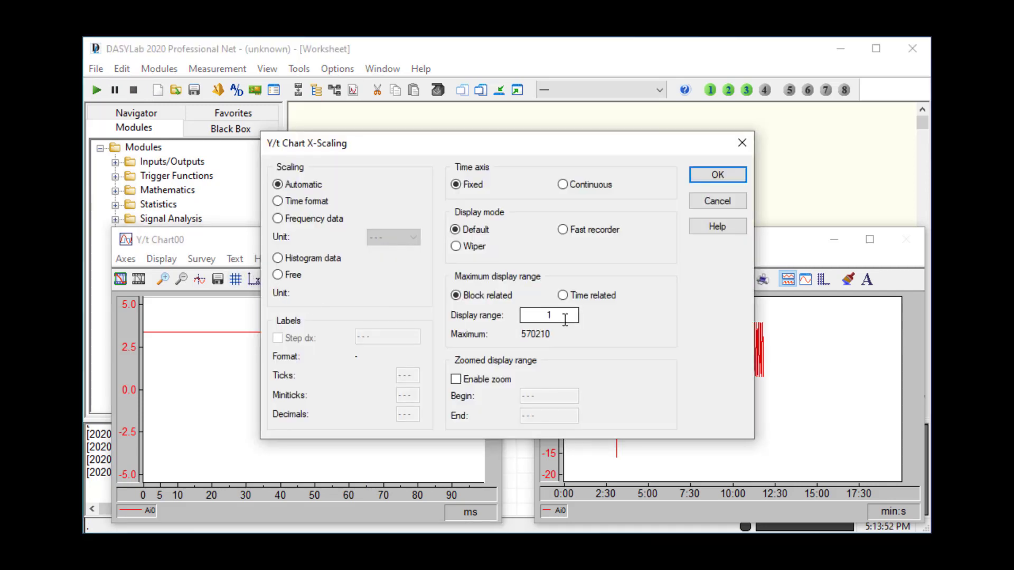
type("0")
left_click(714, 176)
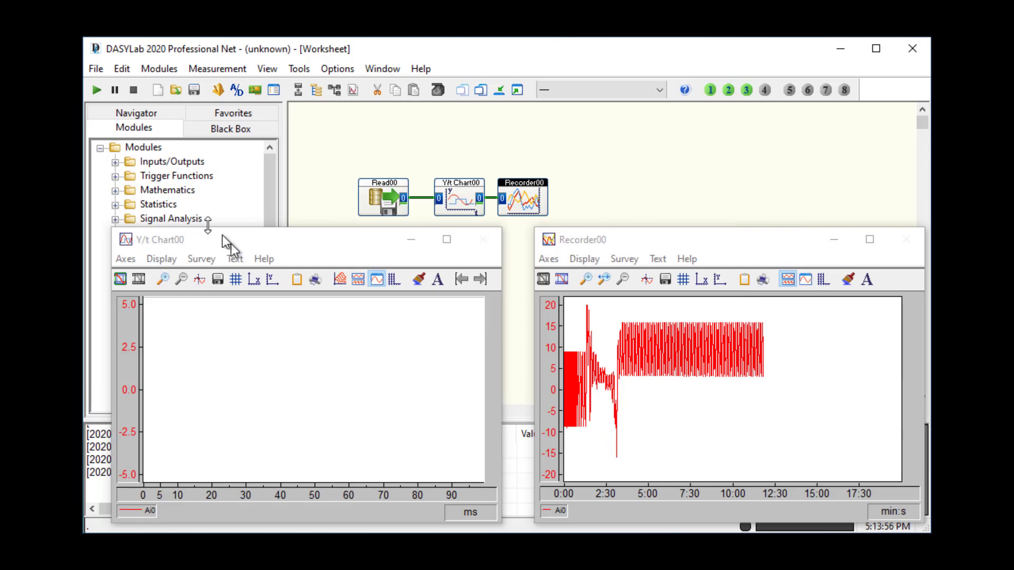
double_click(331, 493)
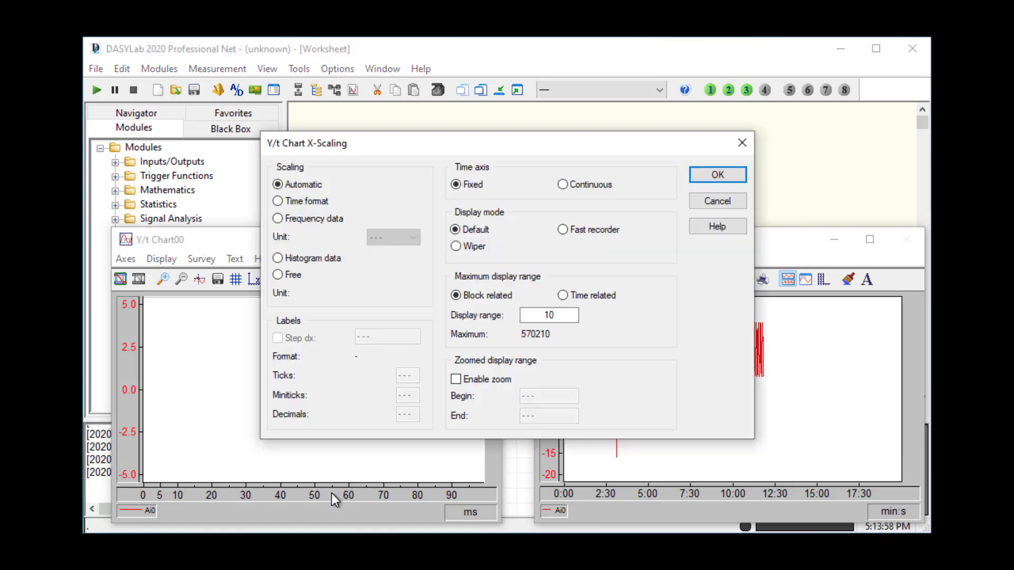
left_click(574, 317)
left_click(720, 180)
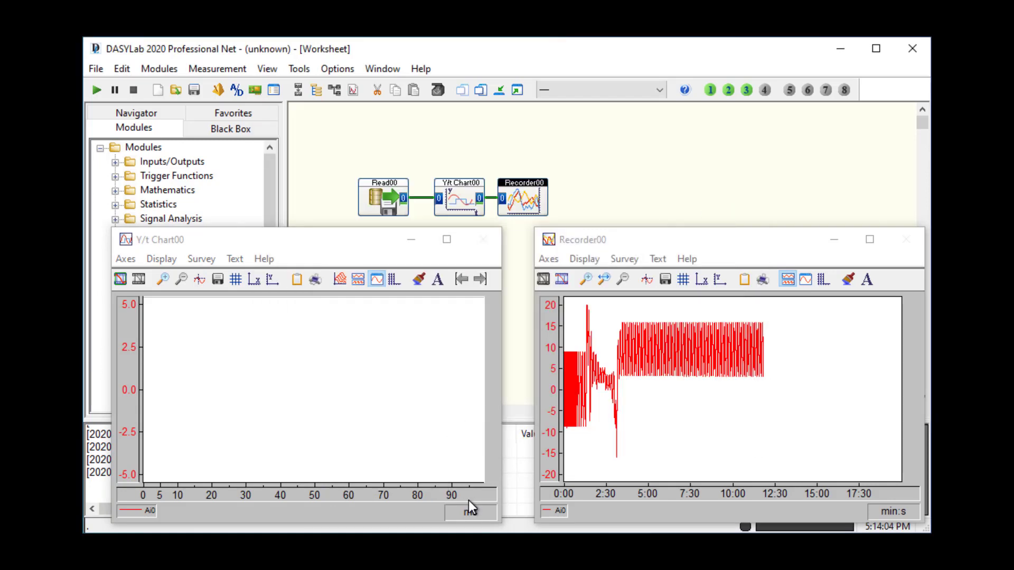
left_click(96, 90)
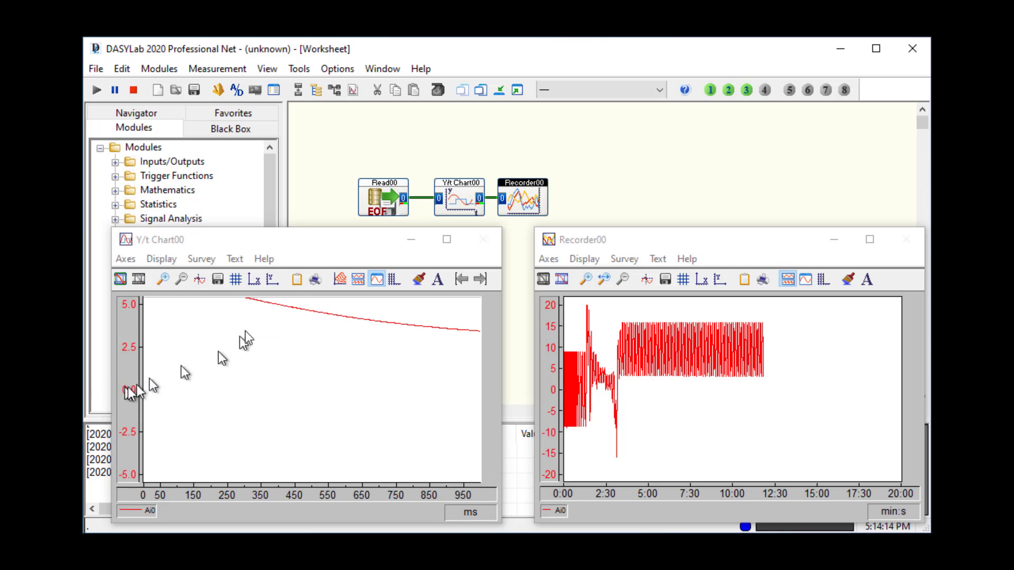
Set the Y/t Chart00 y-axis display area from -20 to 20 and replay the data again
left_click(271, 280)
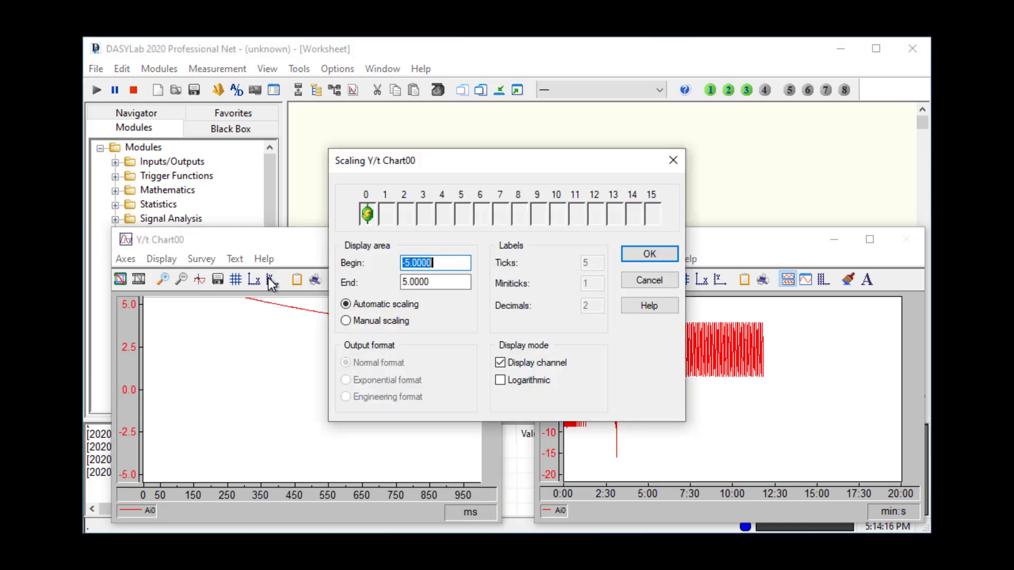
type("-20")
key("Tab")
type("20")
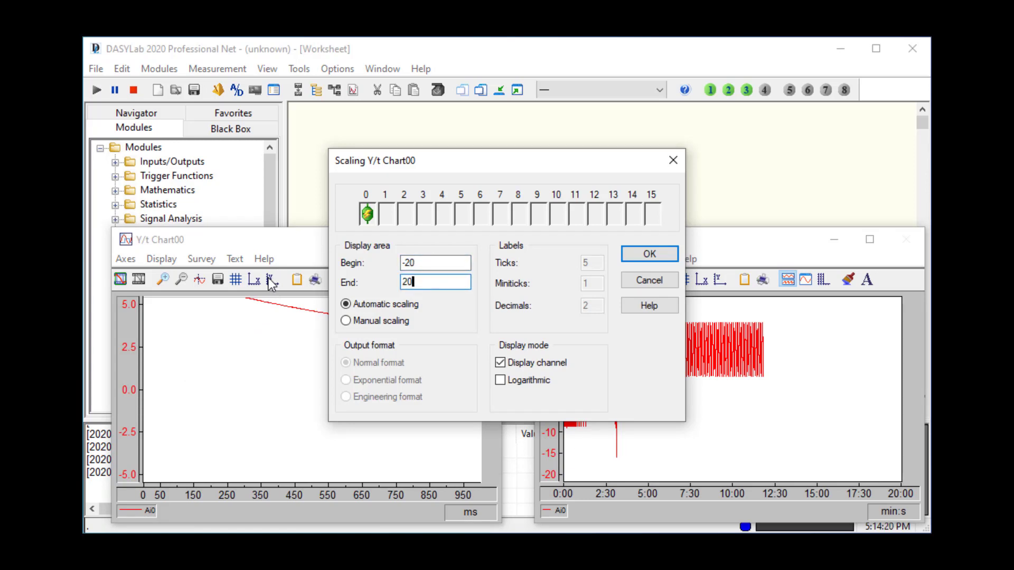
key("Return")
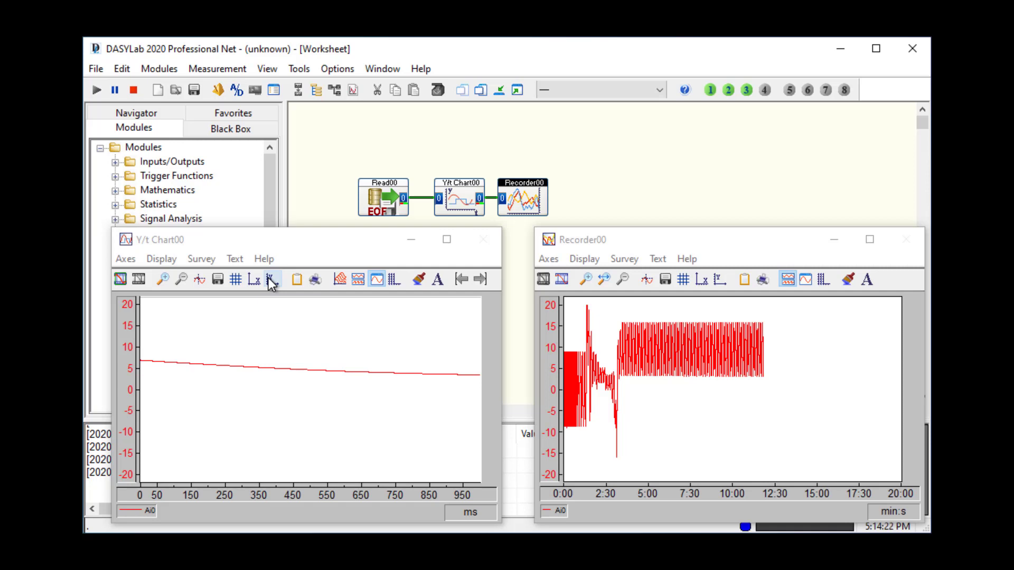
left_click(98, 90)
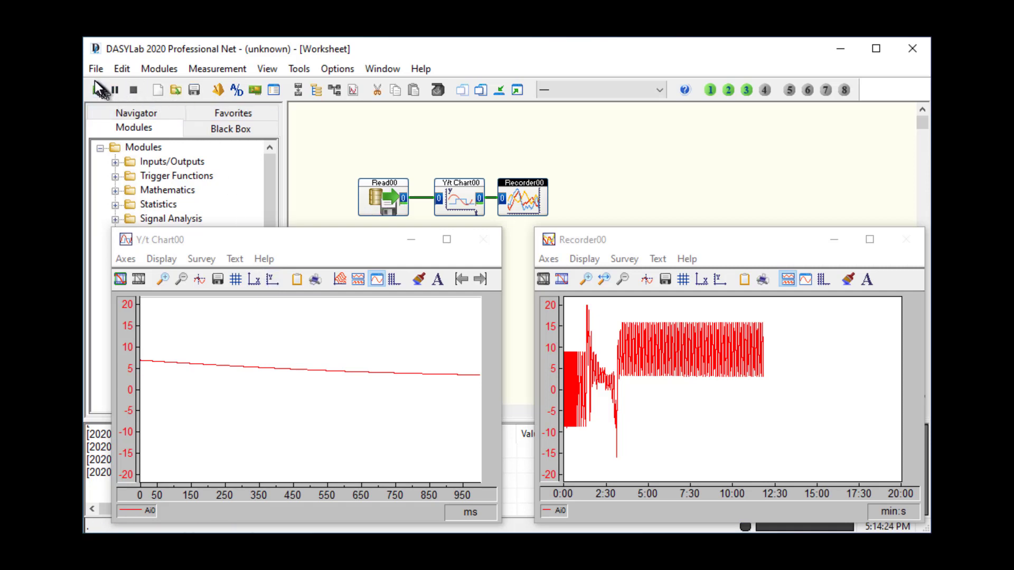
left_click(98, 90)
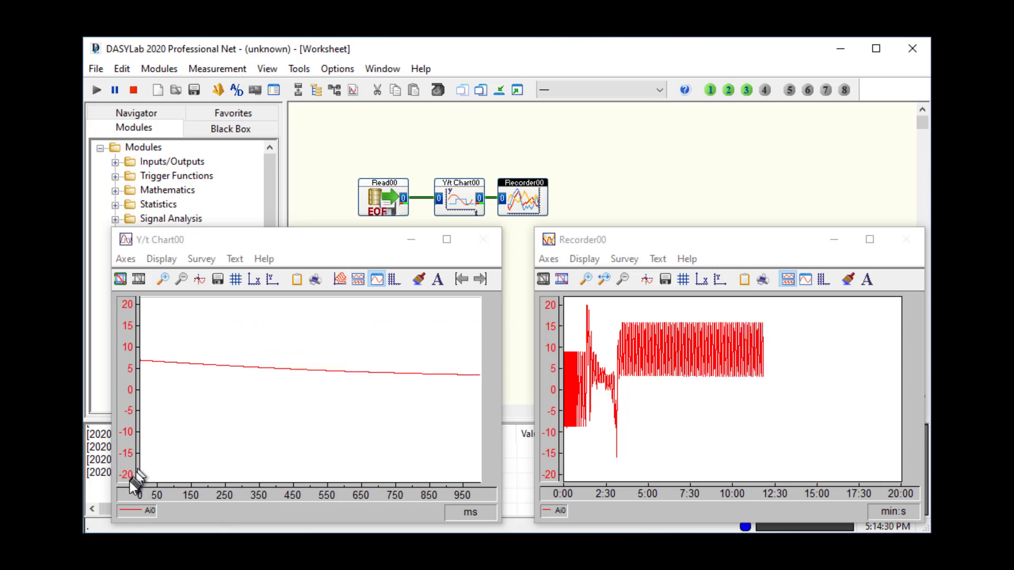
Stop the replay, set the block-related display range of the Y/t Chart00 x-axis to 100, and run the worksheet
left_click(134, 90)
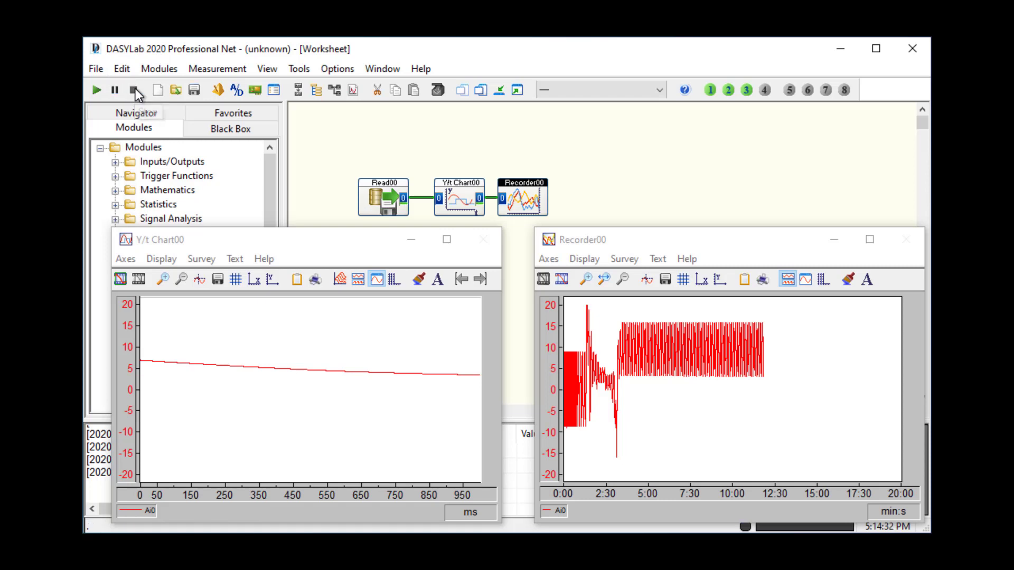
double_click(305, 493)
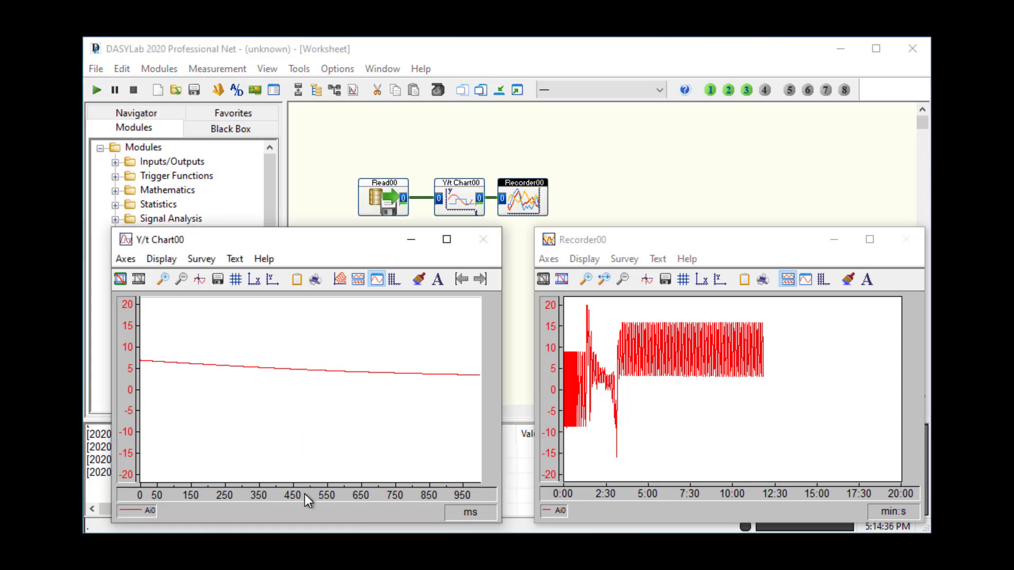
left_click(561, 315)
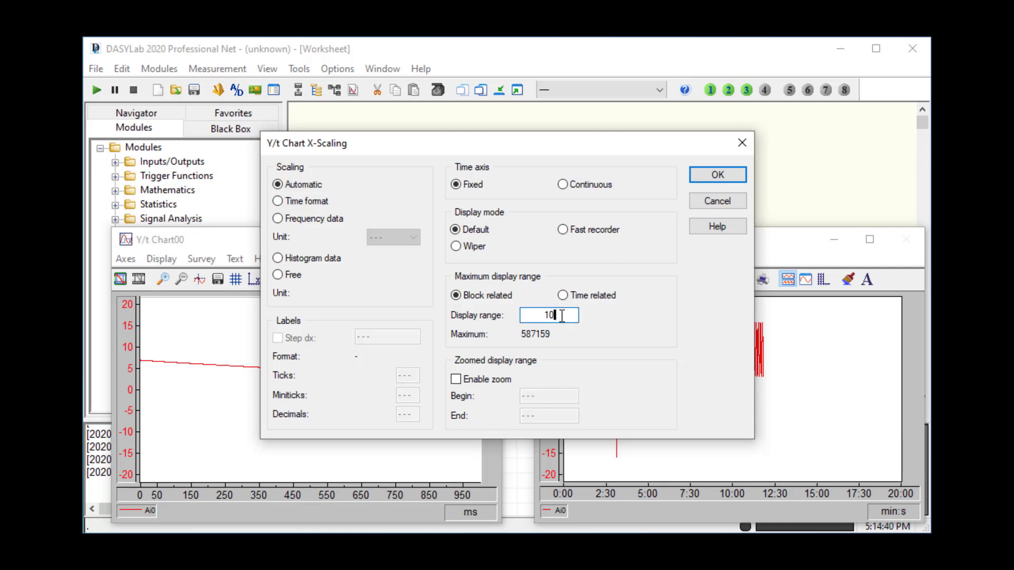
type("0")
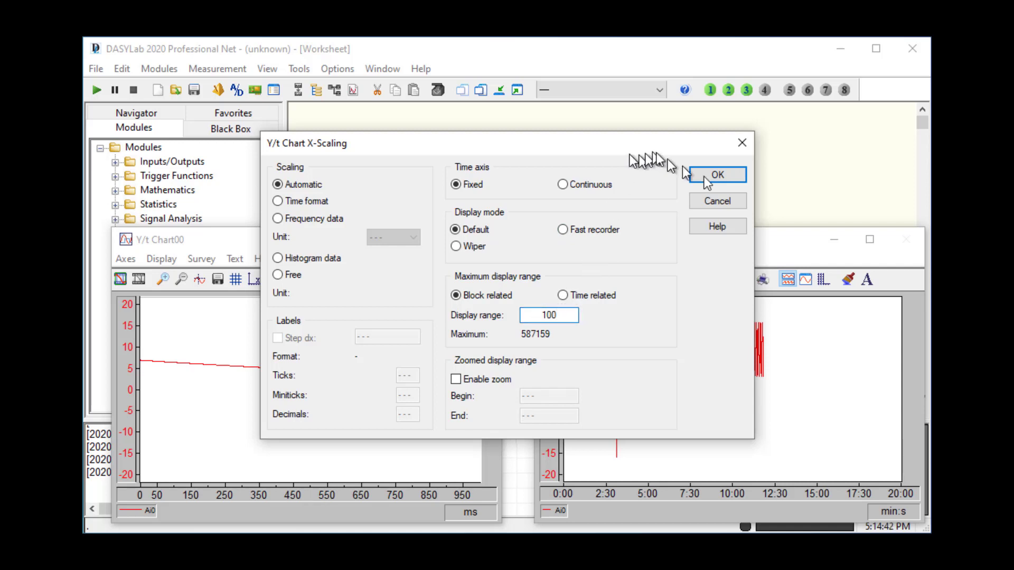
left_click(720, 179)
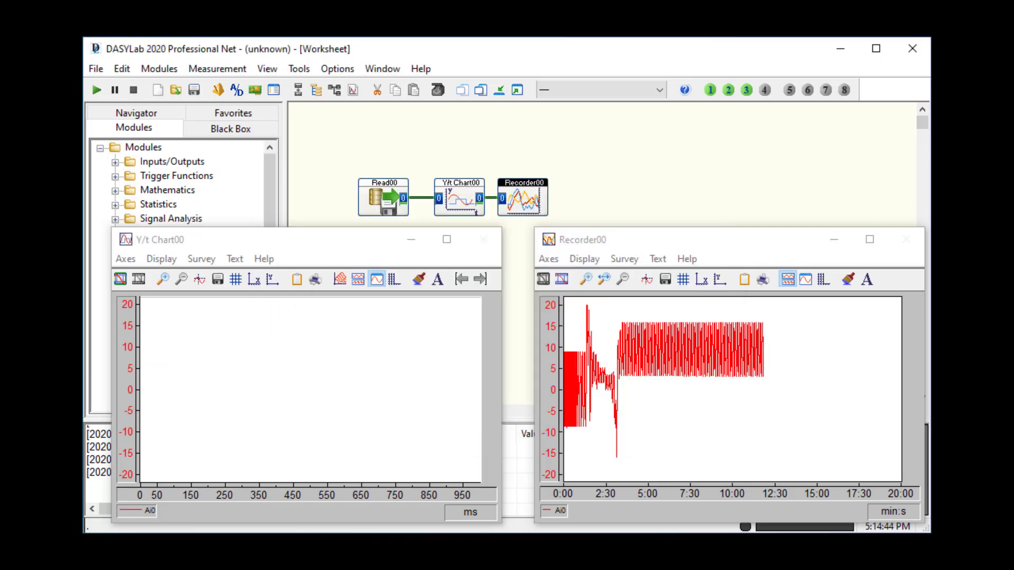
left_click(96, 91)
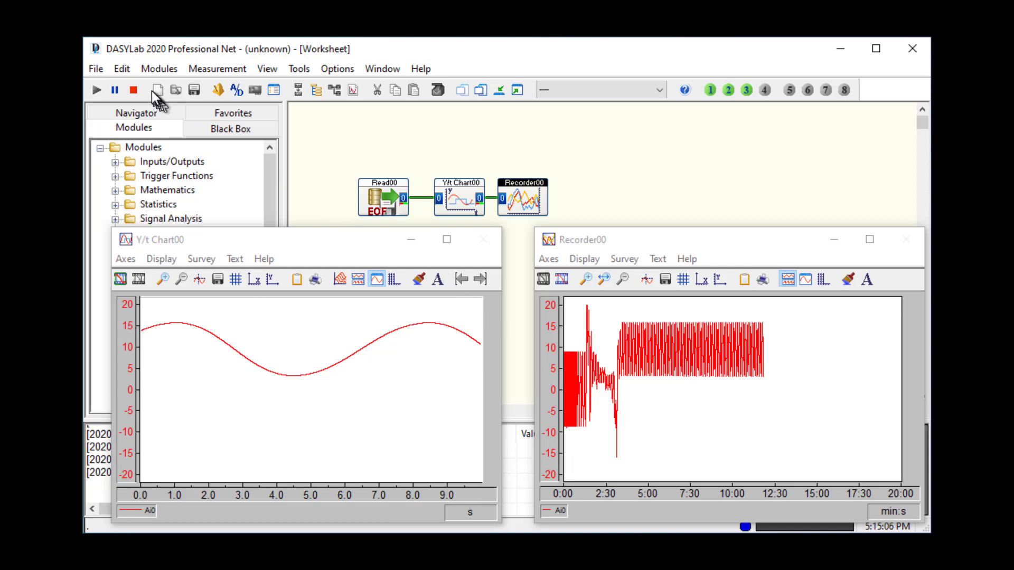
Stop the replay and enable the Original date/time option in the Read00 module
left_click(134, 88)
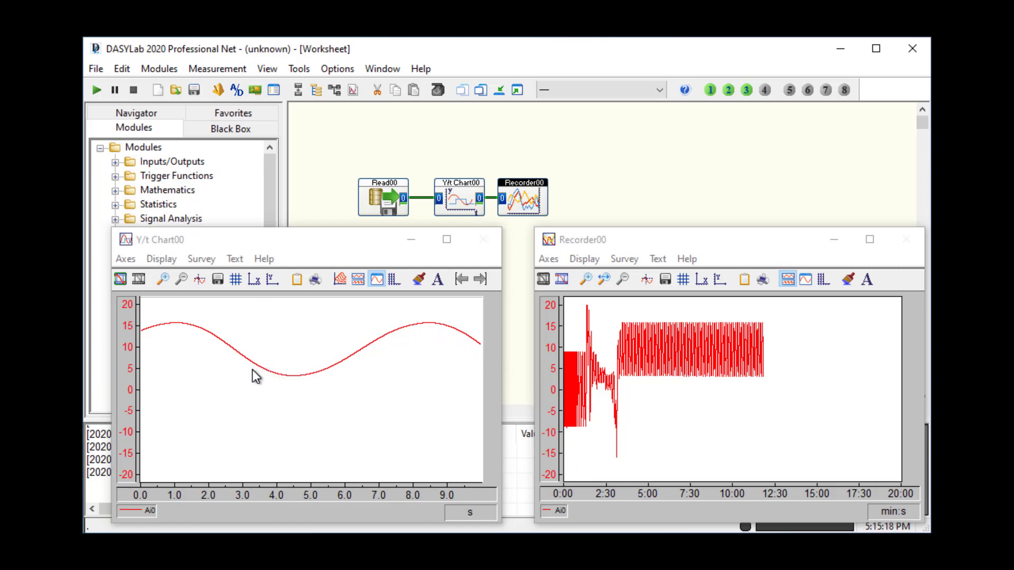
double_click(376, 203)
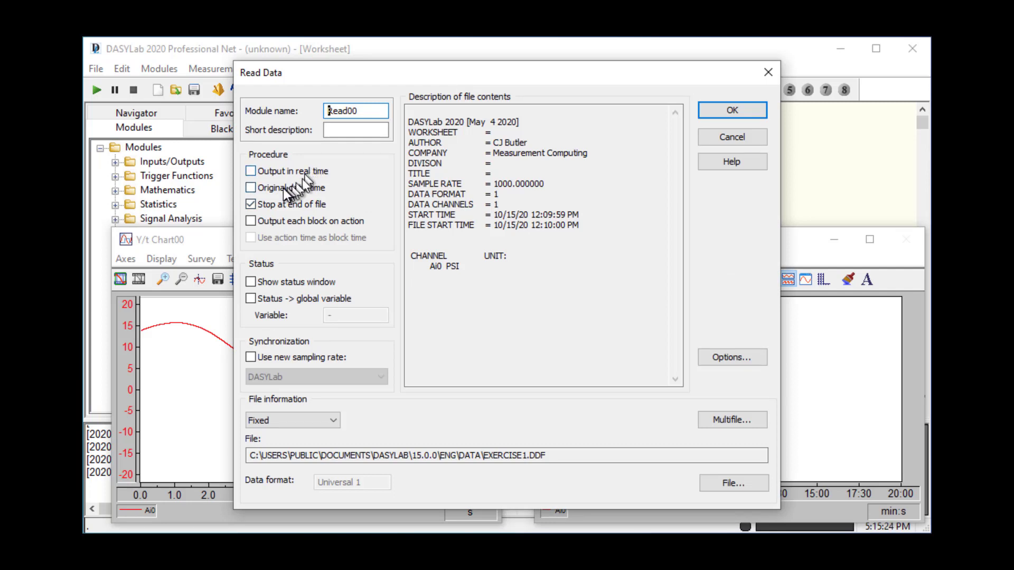
left_click(252, 188)
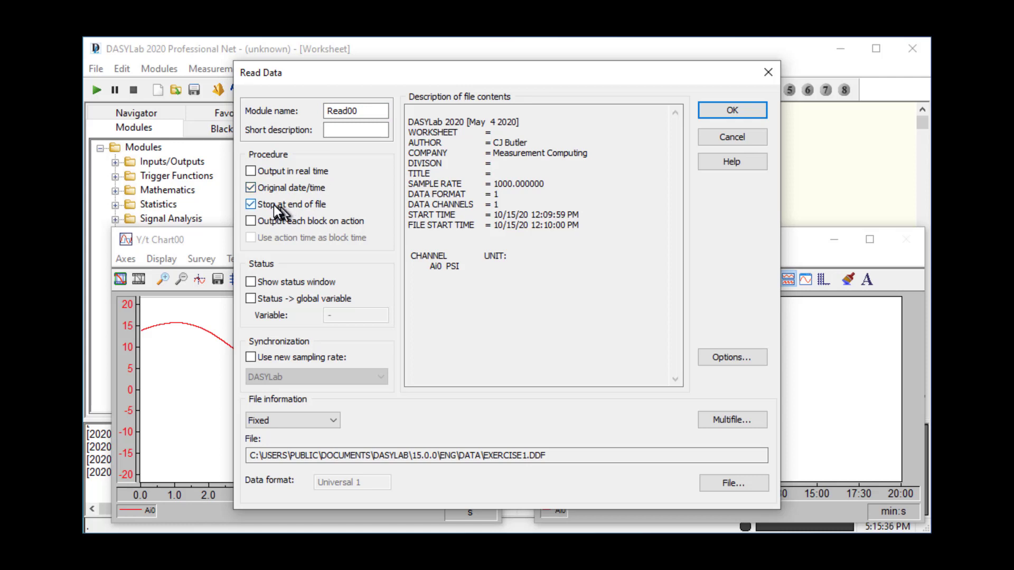
left_click(732, 111)
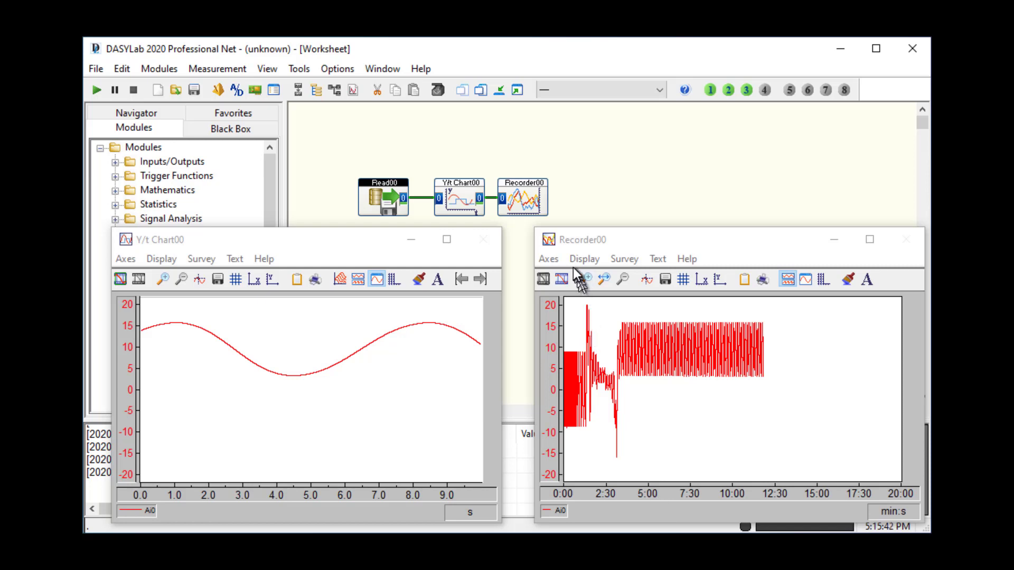
Switch the Recorder00 x-scaling time axis from Fixed to Time
double_click(622, 495)
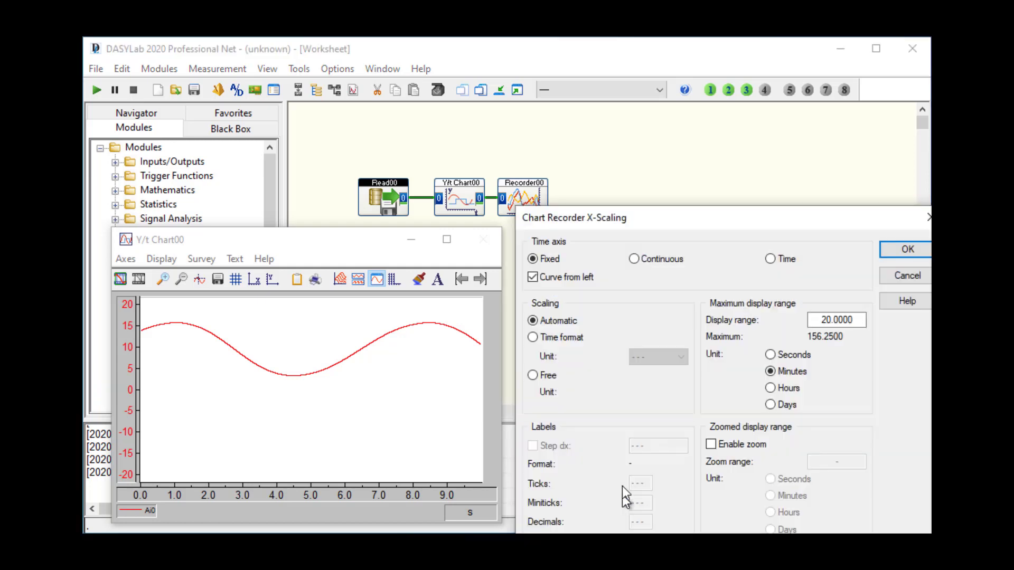
left_click(787, 256)
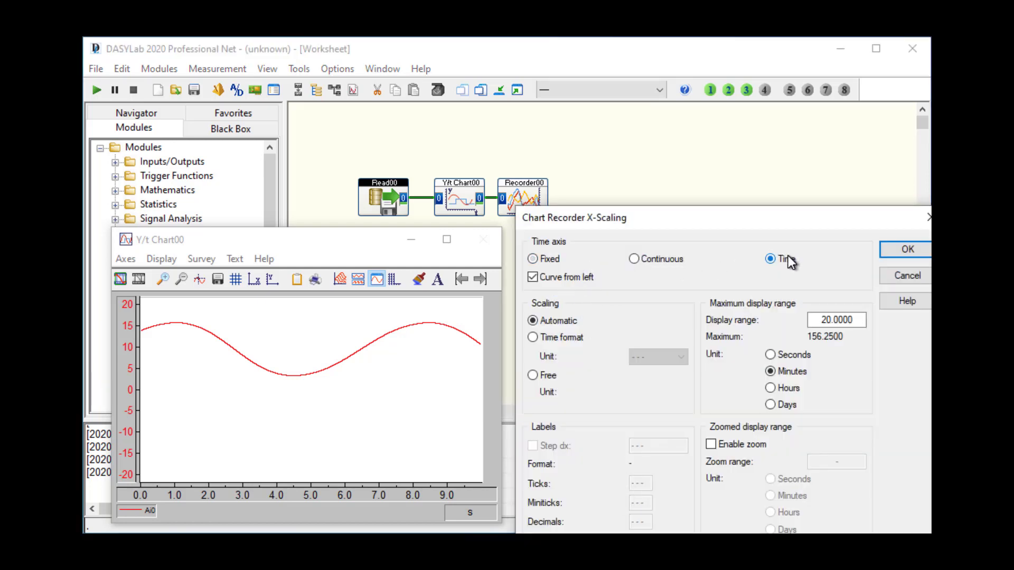
left_click(903, 251)
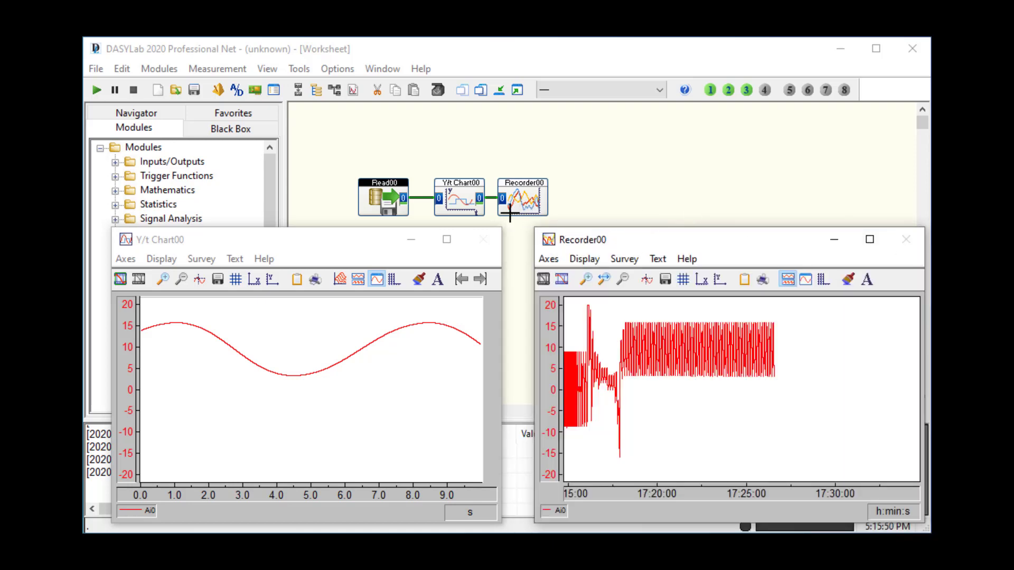
Set the Recorder00 time axis to Current date, then replay the data to check the display and stop the run
double_click(516, 191)
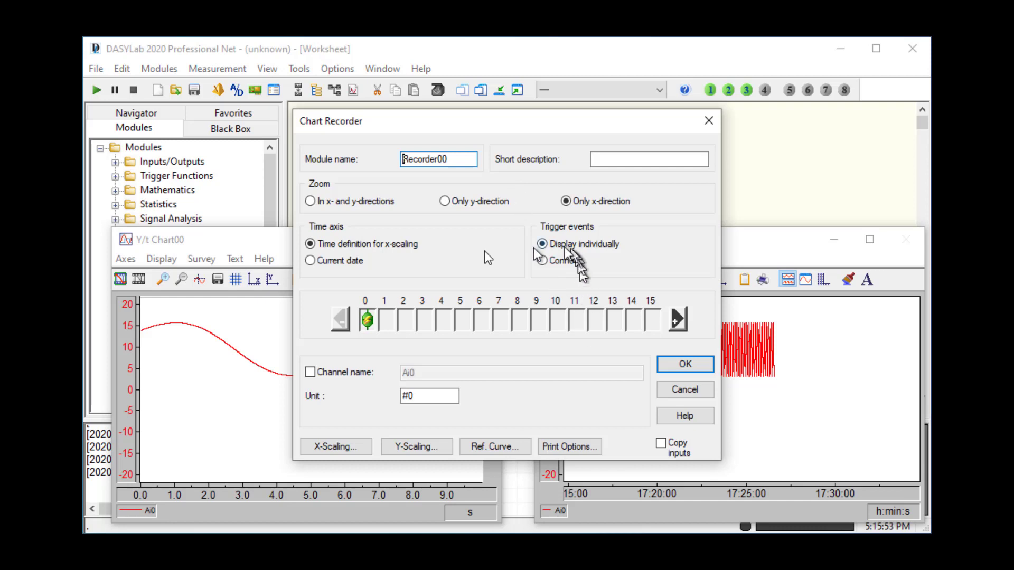
left_click(347, 267)
left_click(684, 366)
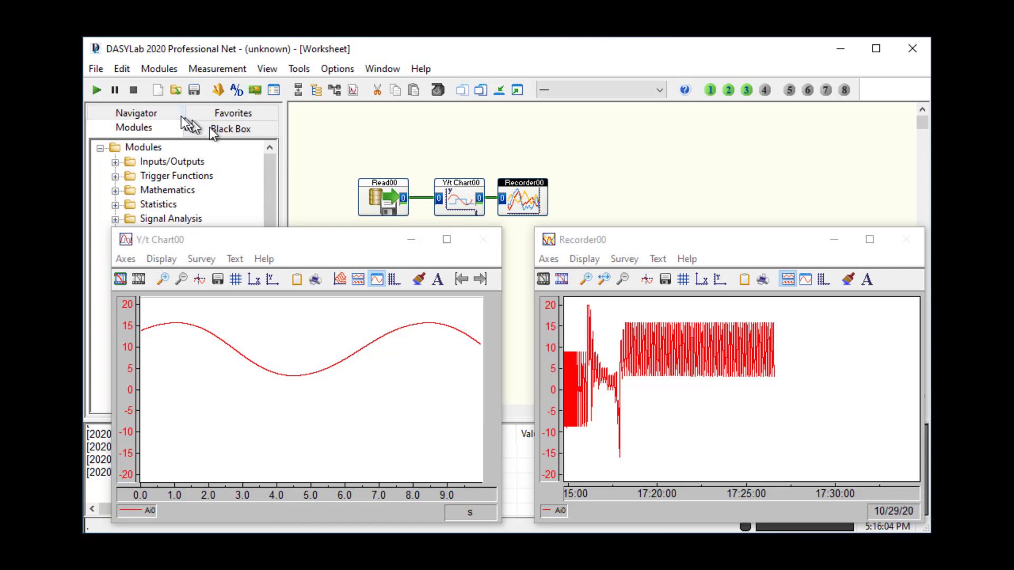
left_click(96, 93)
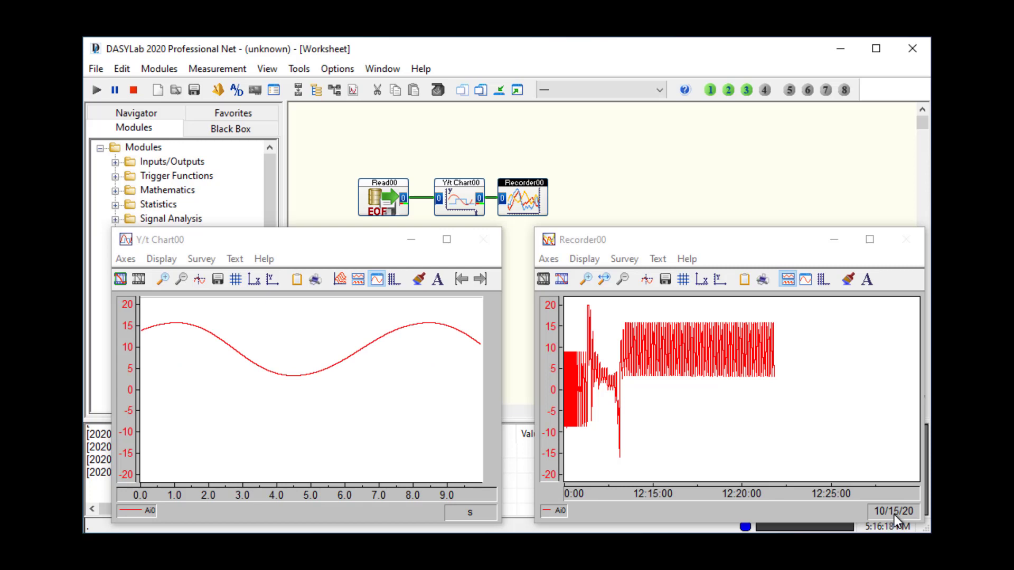
left_click(133, 90)
Save the worksheet in the worksheets folder under the name "replay ddf"
left_click(98, 68)
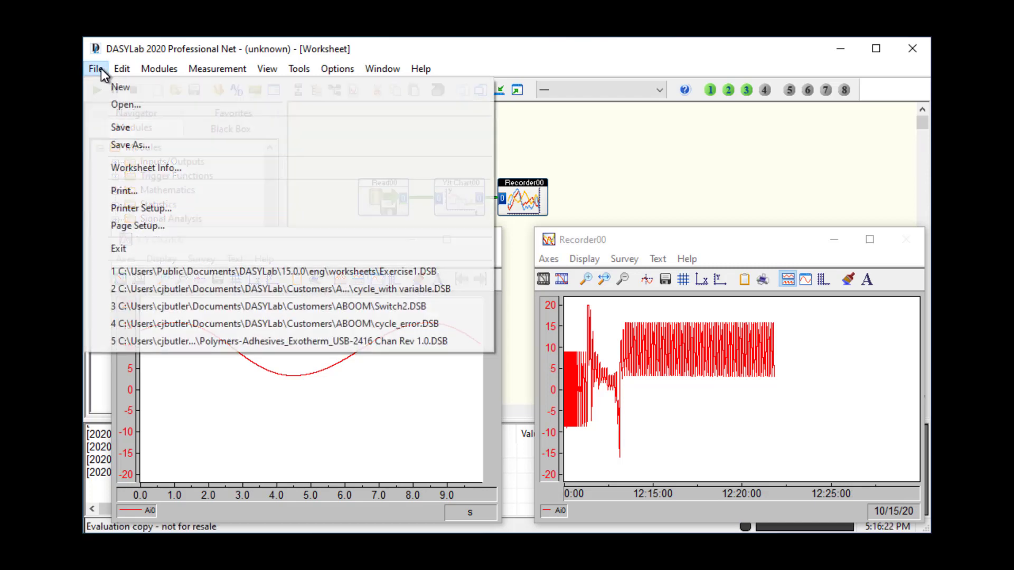
left_click(121, 145)
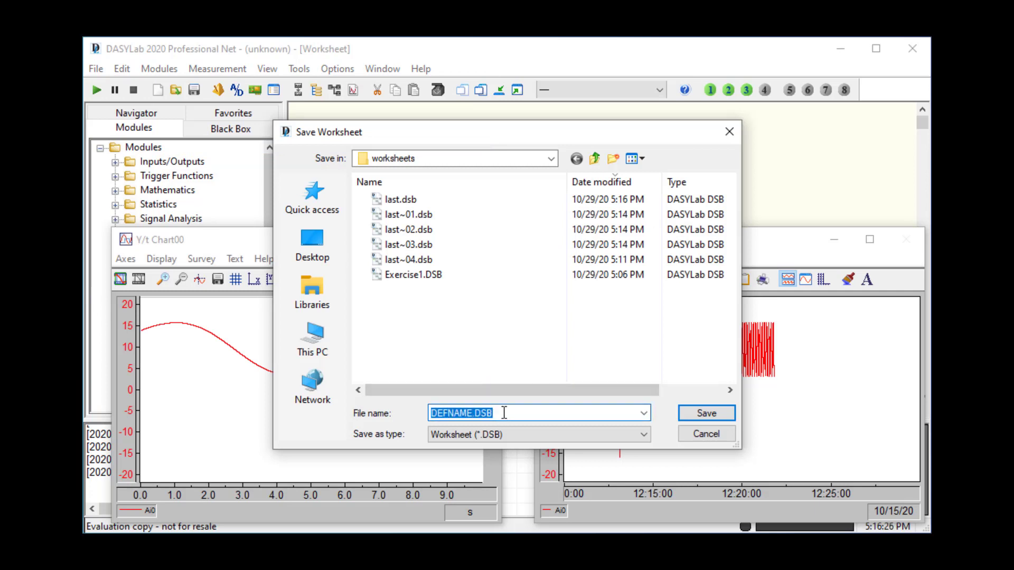
type("replay d")
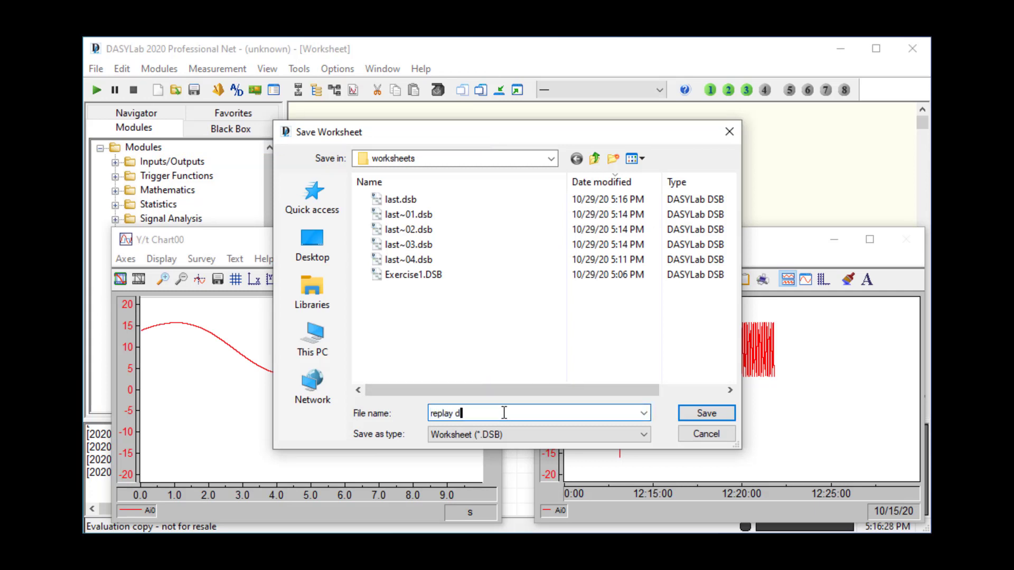
type("df")
key("Return")
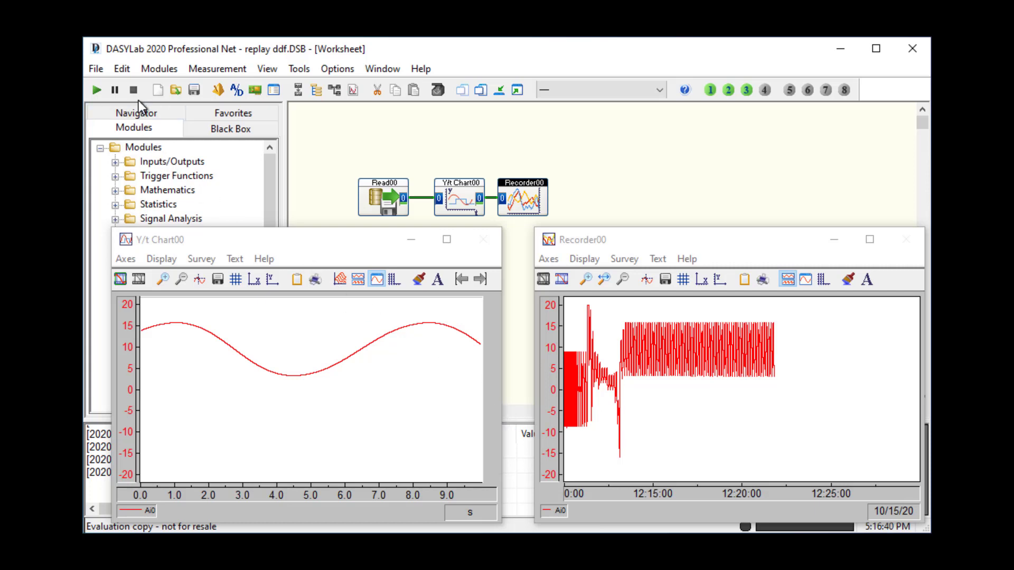
Load Exercise1_07.CSV from the data folder into the Read00 module, using the ASCII-Format (*.CSV) file type
right_click(379, 205)
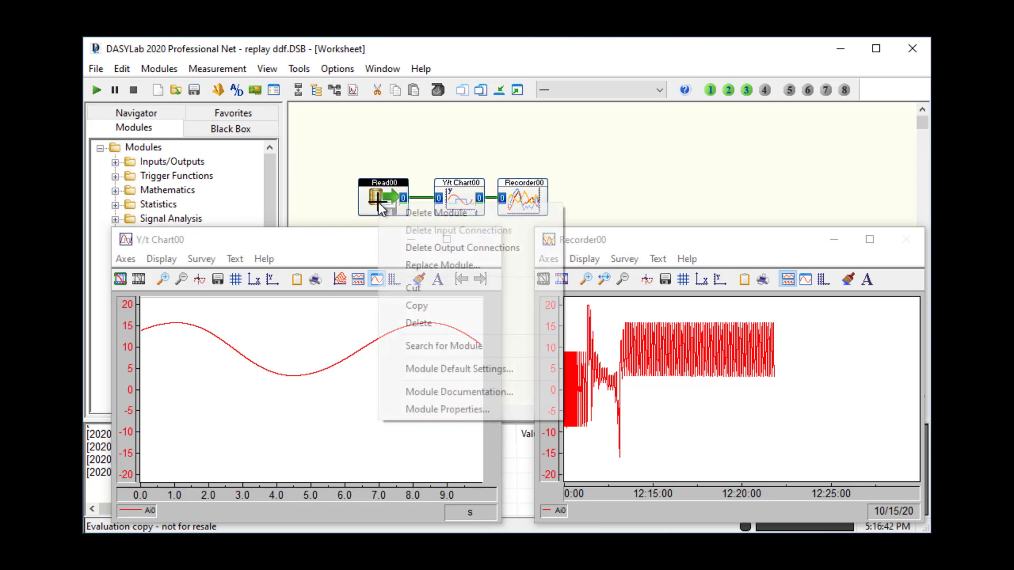
left_click(404, 406)
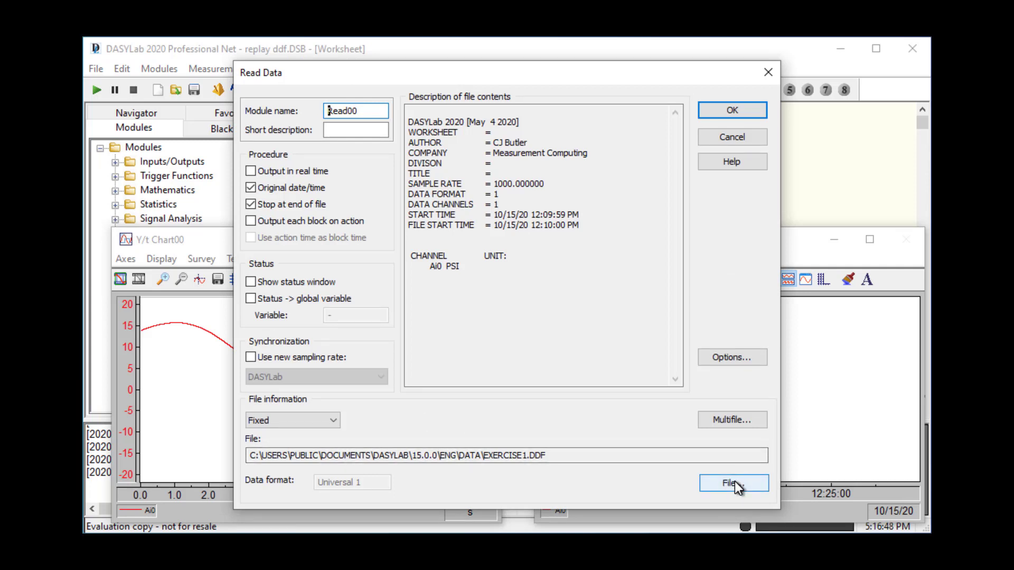
left_click(750, 486)
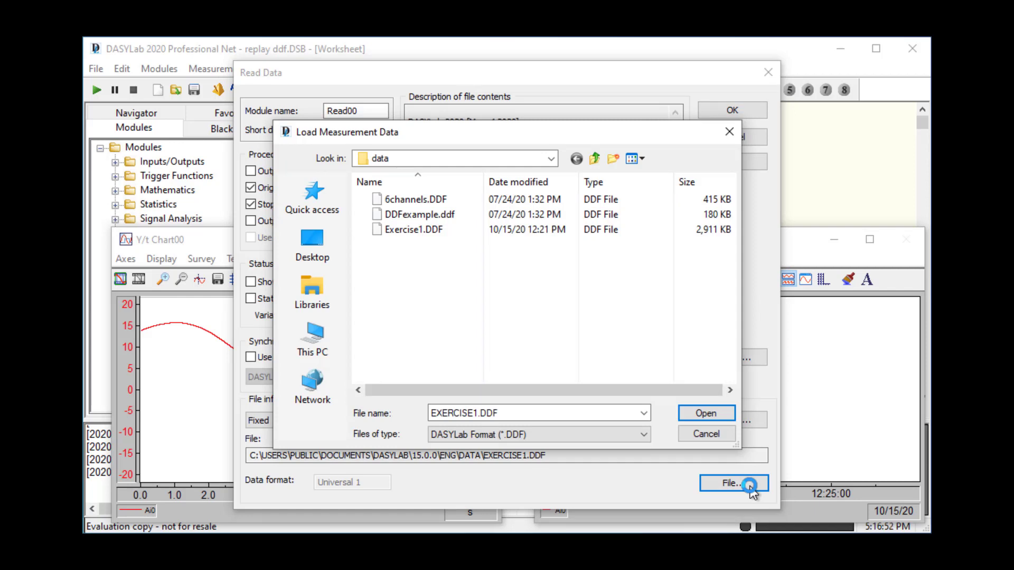
left_click(490, 435)
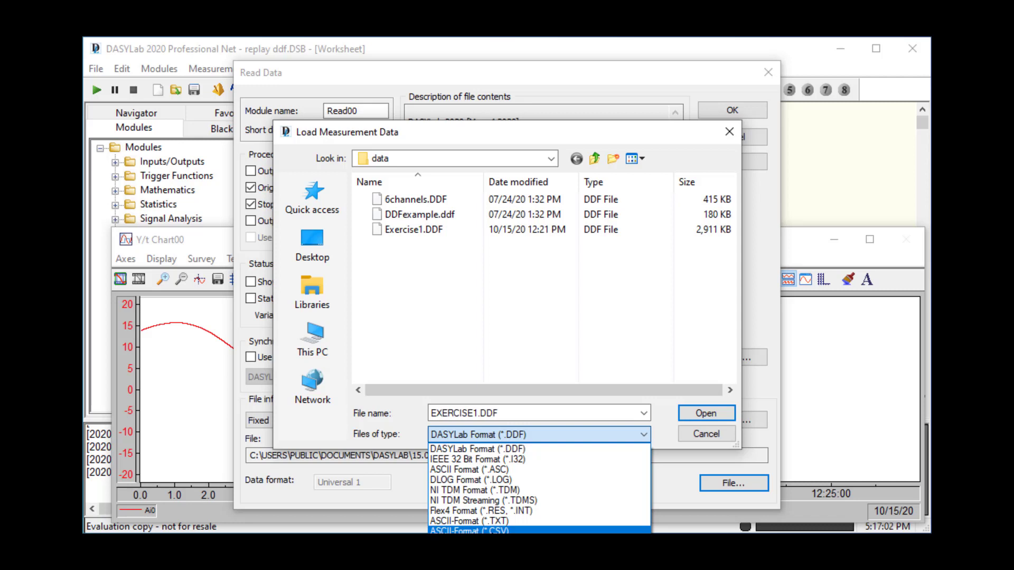
key("Return")
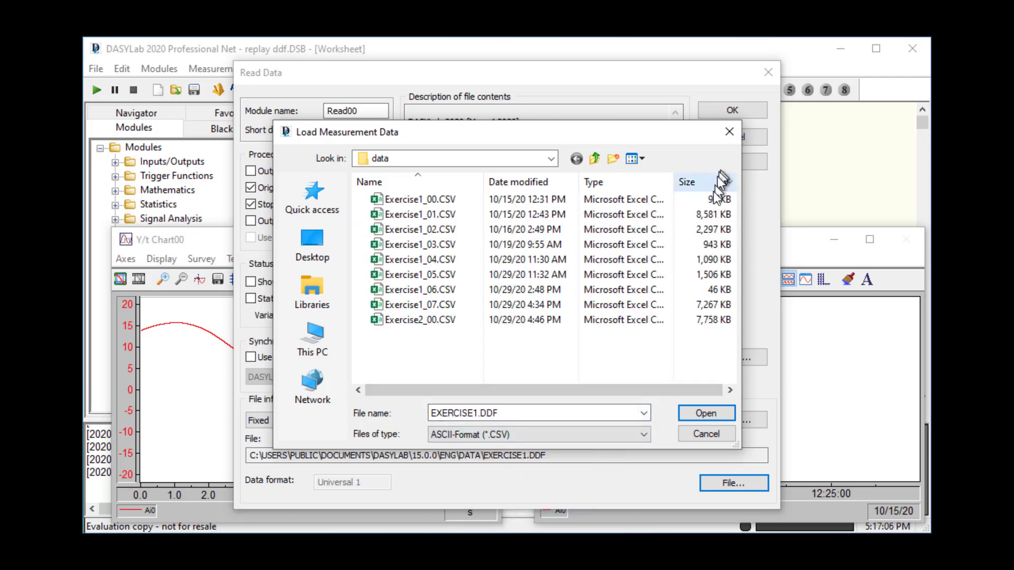
left_click(411, 323)
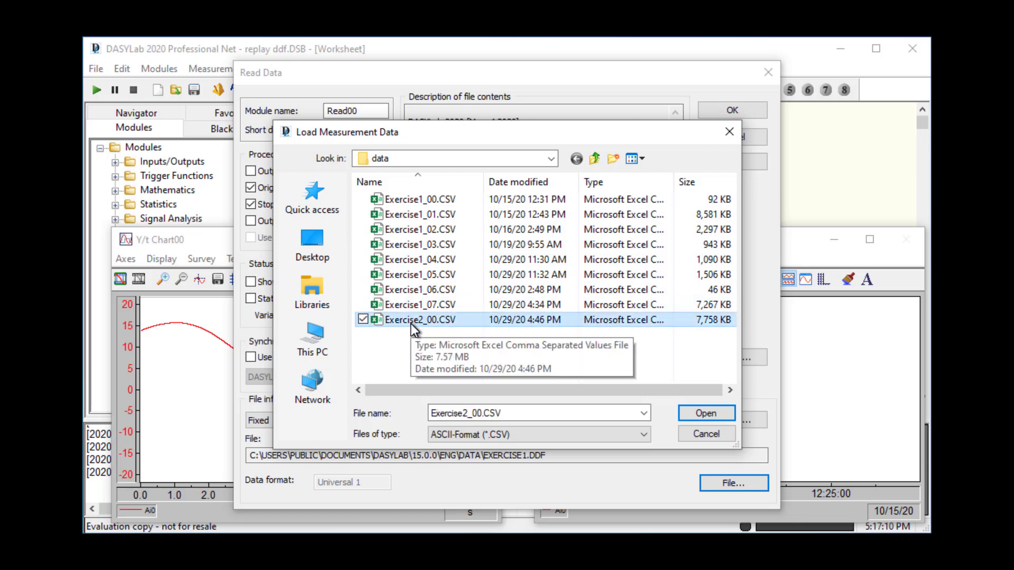
left_click(413, 305)
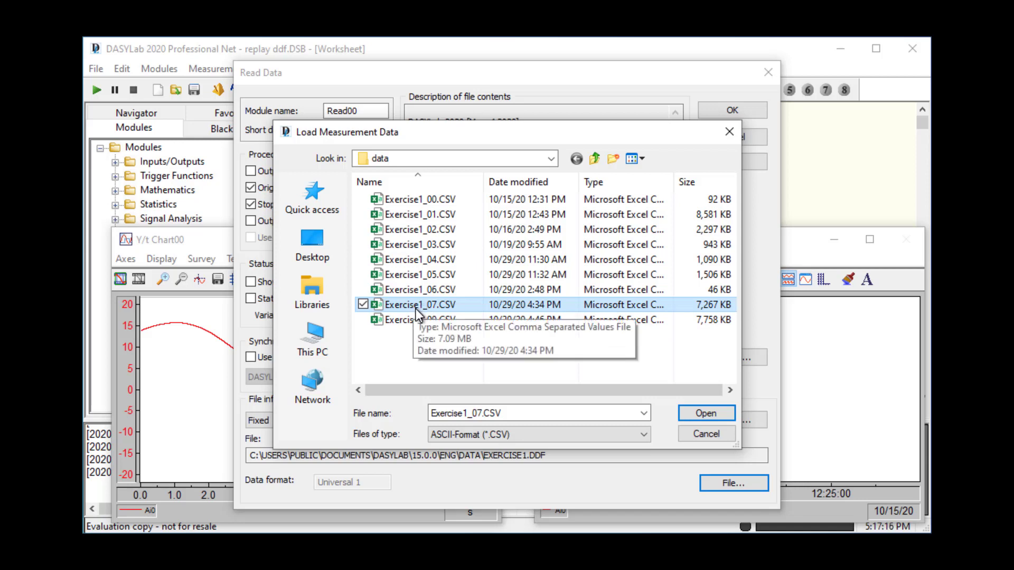
left_click(715, 414)
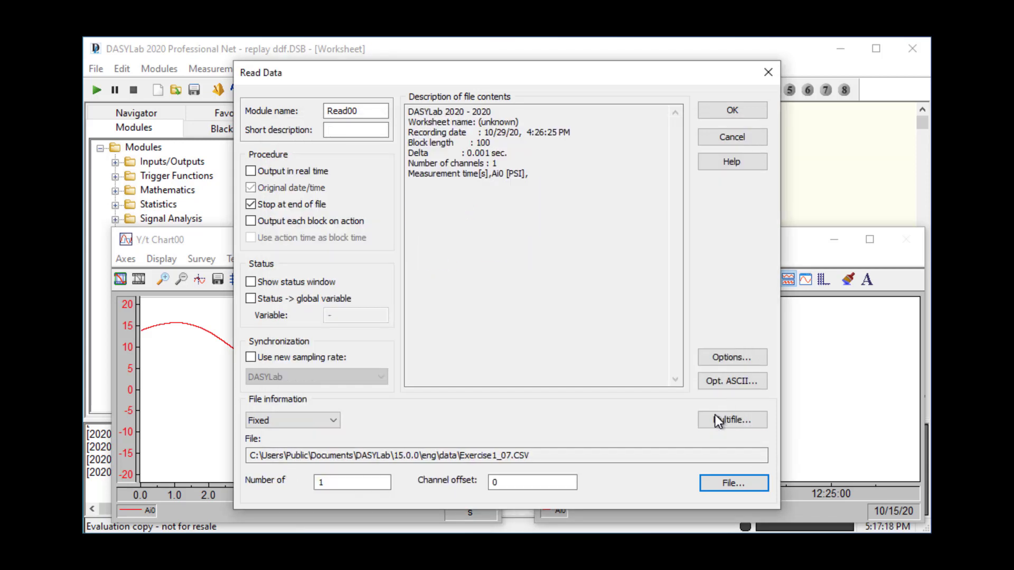
Review the CSV file's description, block length and number of channels, and accept the Read Data settings
left_click(496, 111)
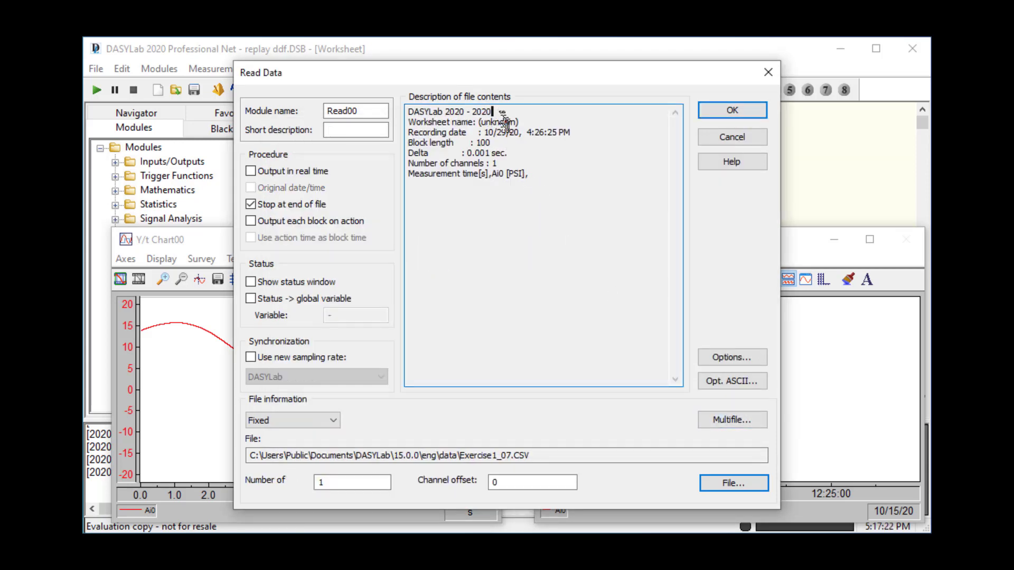
left_click(495, 143)
left_click(328, 481)
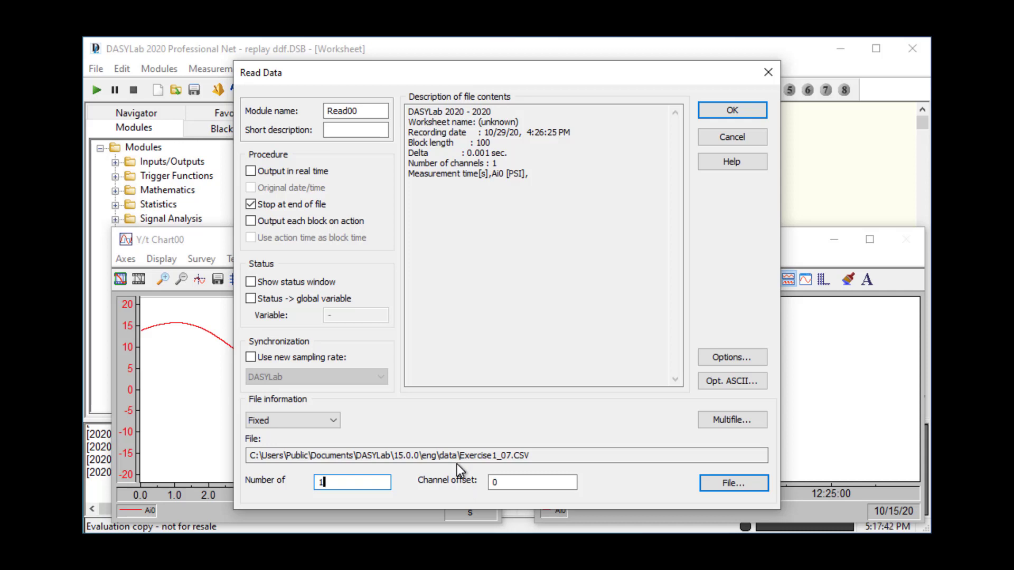
left_click(742, 112)
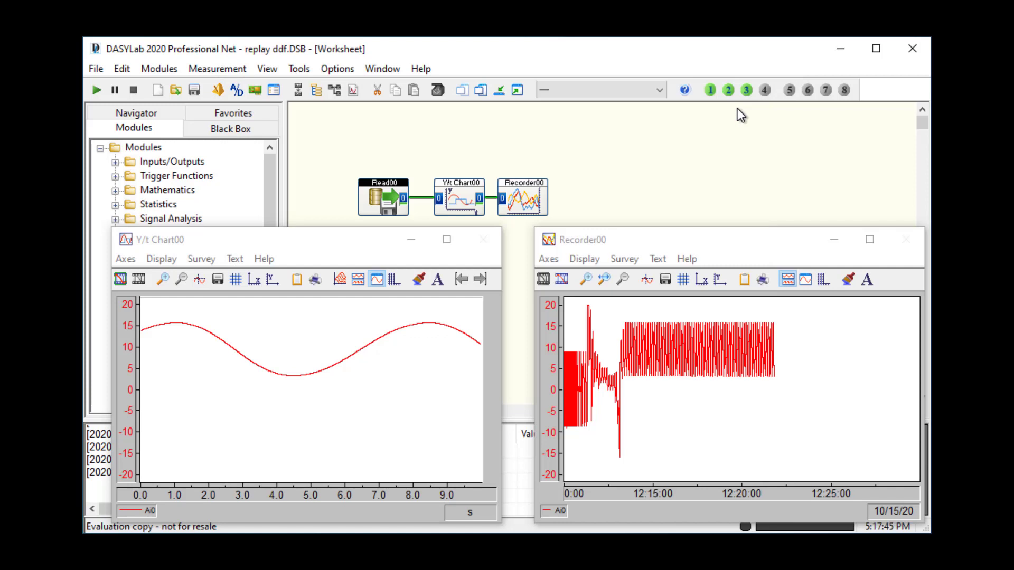
Replay the CSV data, inspect the sampling rate on the connection between Read00 and Y/t Chart00, then stop and restore both display windows
left_click(97, 90)
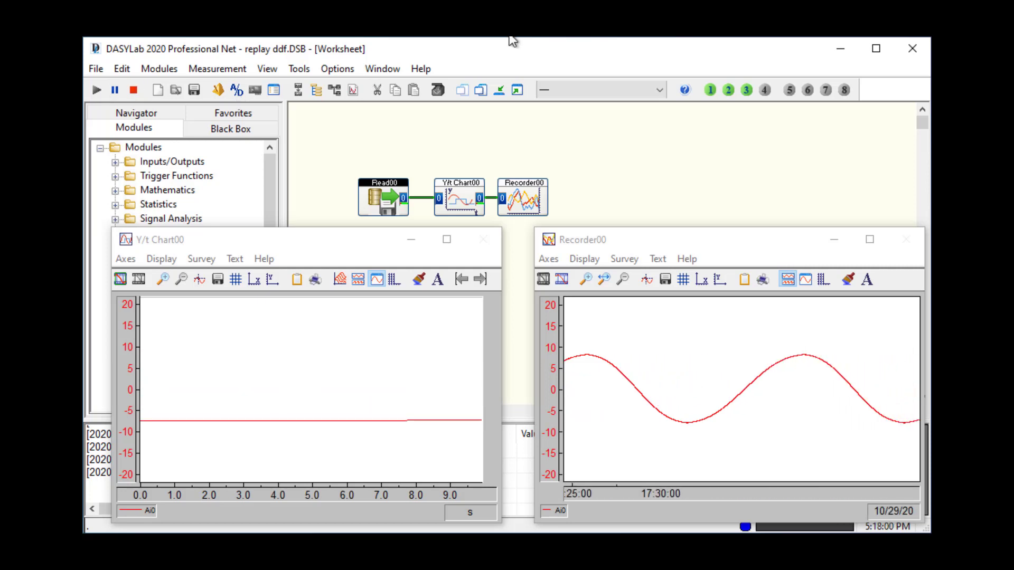
left_click(411, 242)
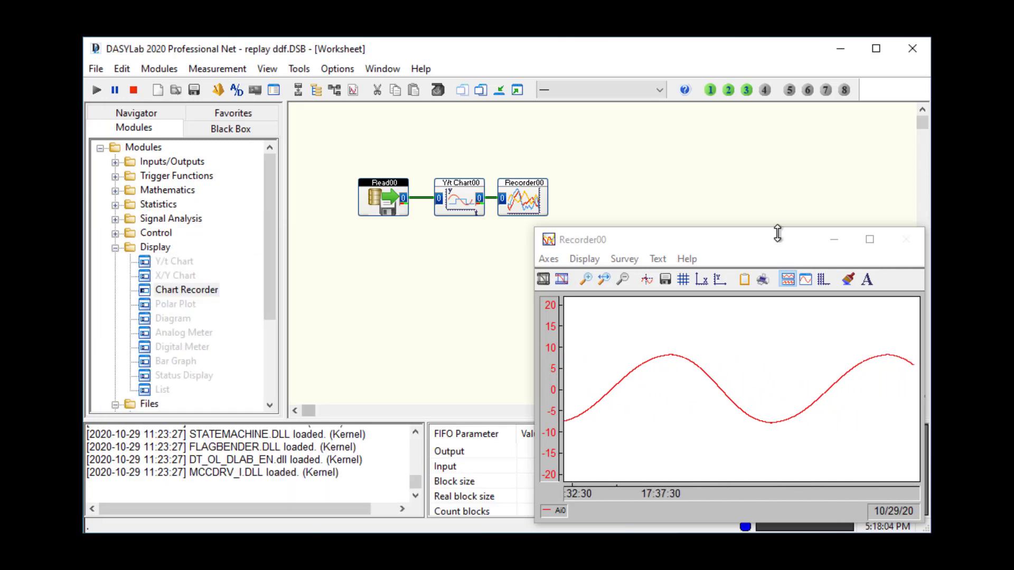
left_click(832, 244)
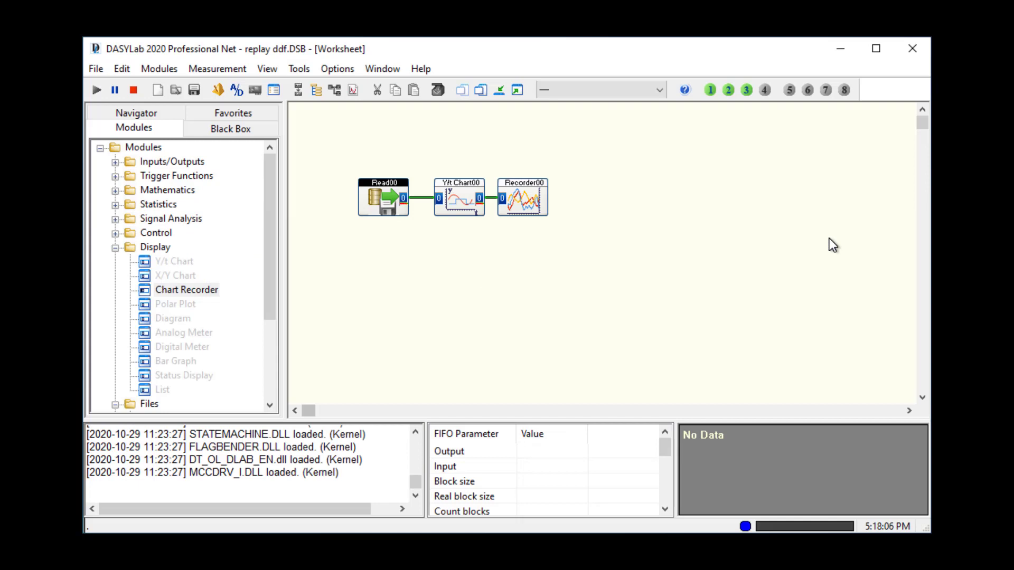
left_click(419, 198)
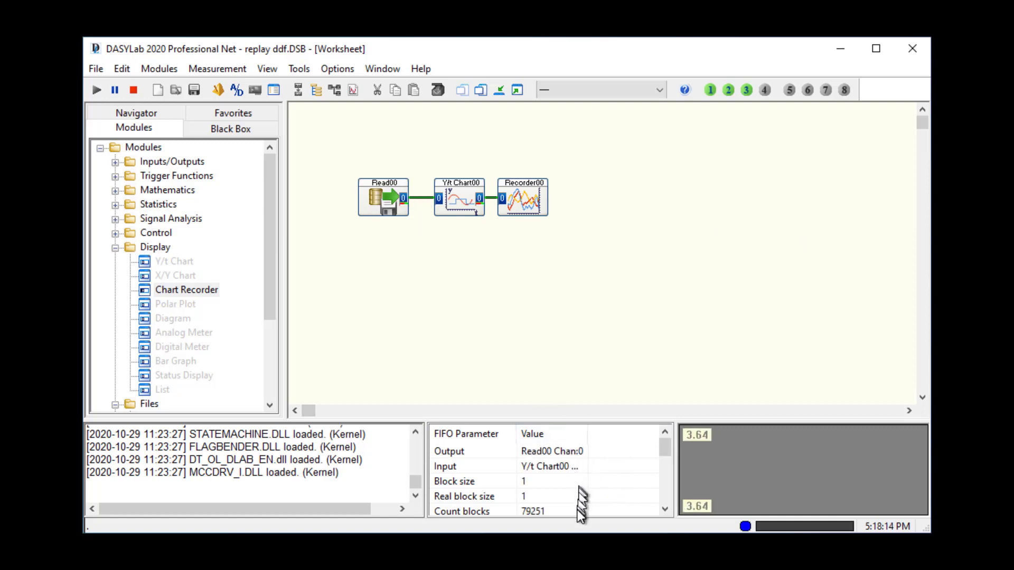
left_click(665, 509)
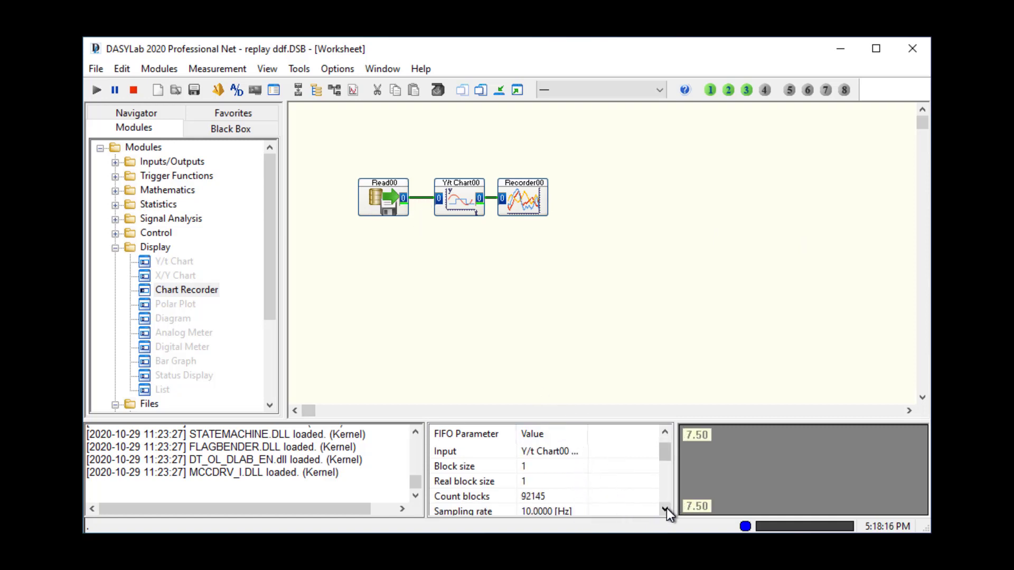
left_click(666, 509)
left_click(665, 509)
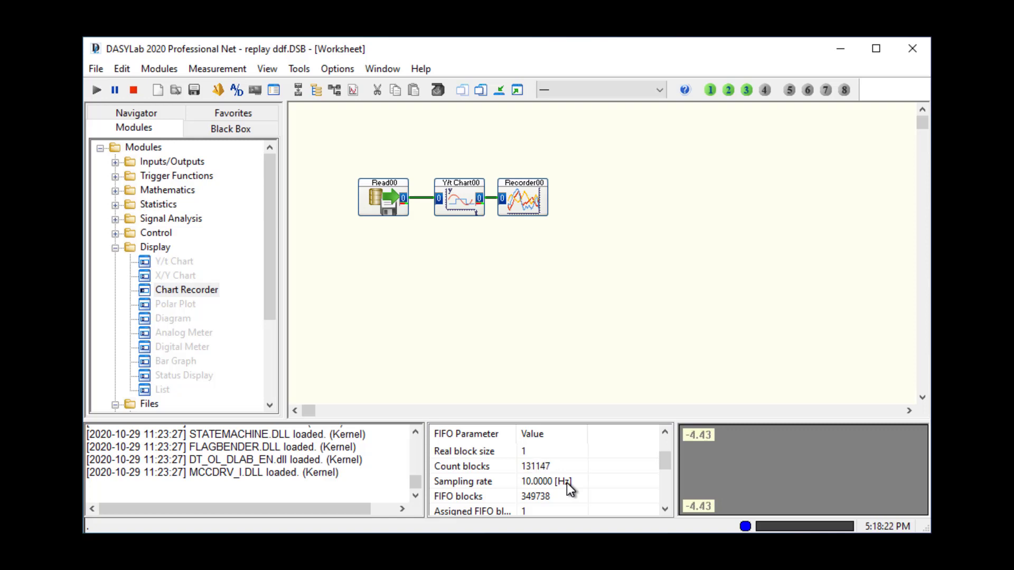
left_click(131, 93)
left_click(516, 91)
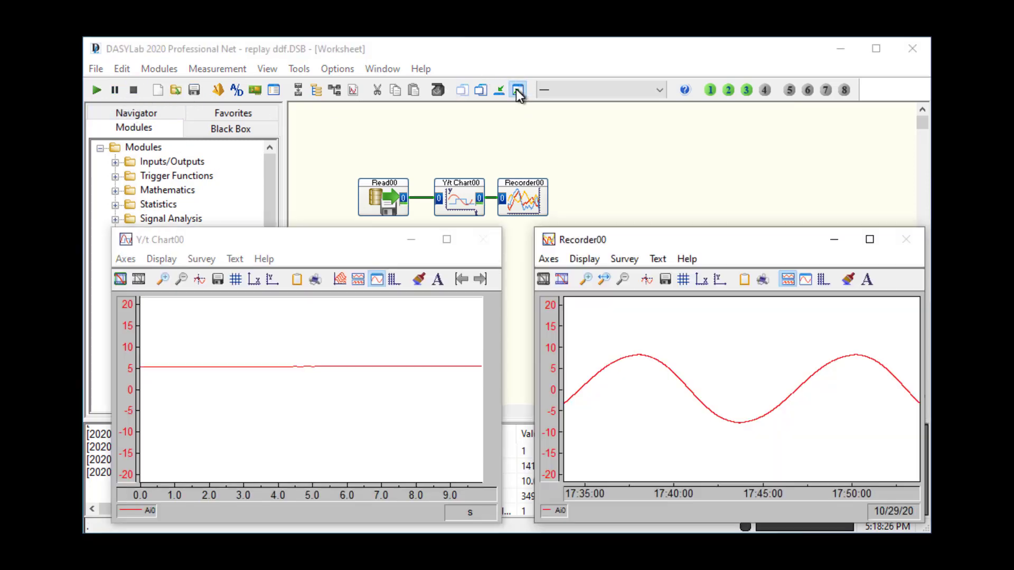
Set the data format separator to Comma in the ASCII options of the Read00 module
double_click(384, 196)
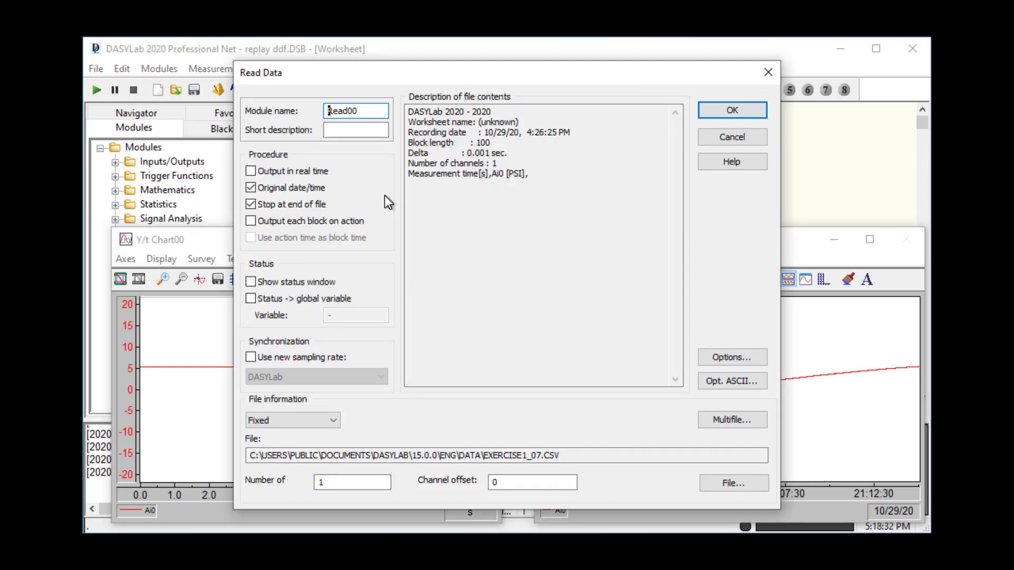
left_click(744, 387)
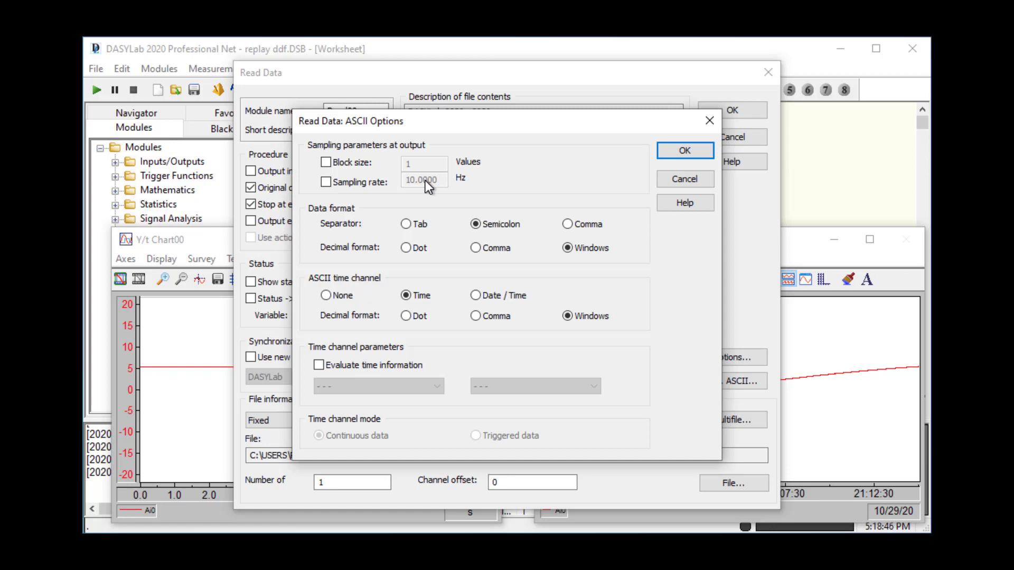
left_click(587, 225)
left_click_drag(489, 124, 477, 199)
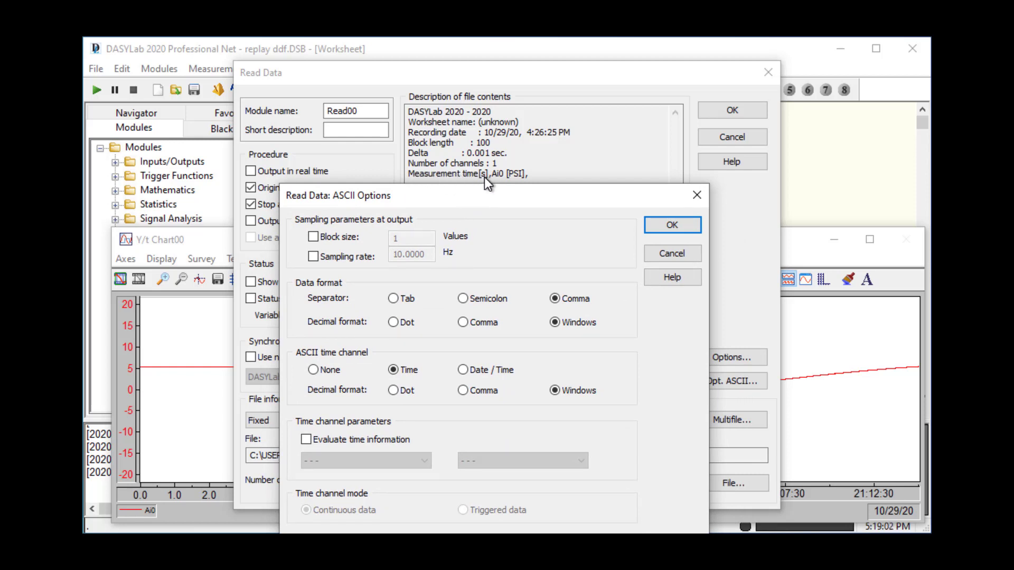
left_click_drag(486, 194, 492, 136)
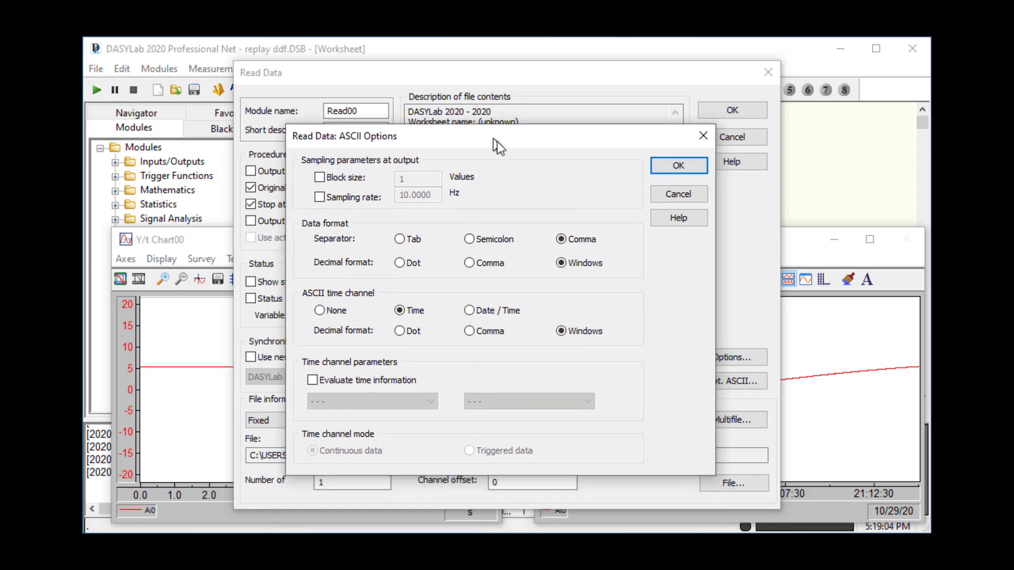
Enable Evaluate time information with Measurement time[s] and Continuous data for Read00, and accept the module settings
left_click(344, 381)
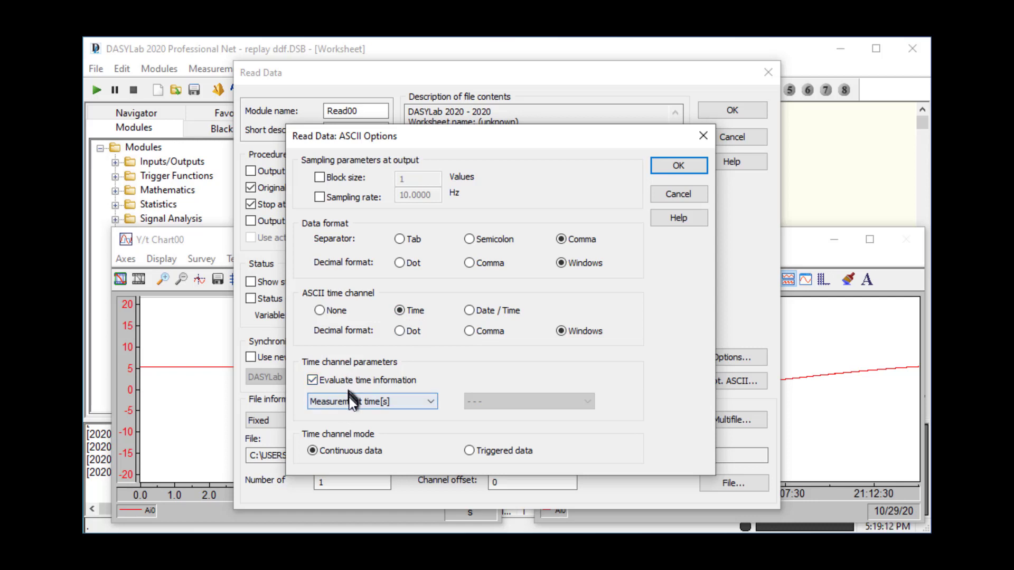
mouse_move(449, 138)
left_mouse_down()
mouse_move(430, 296)
mouse_move(430, 141)
mouse_move(440, 147)
left_mouse_up()
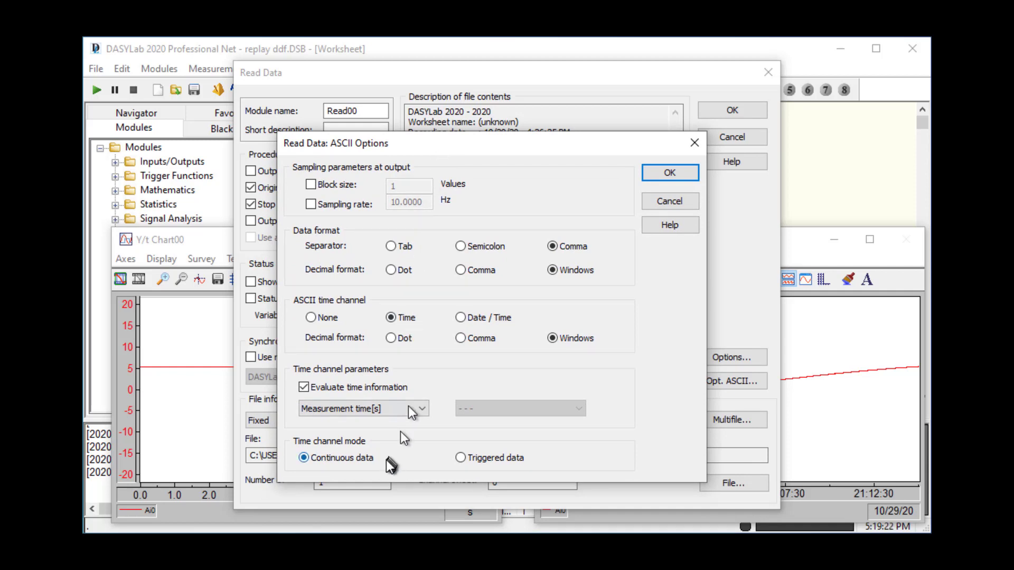
left_click(657, 174)
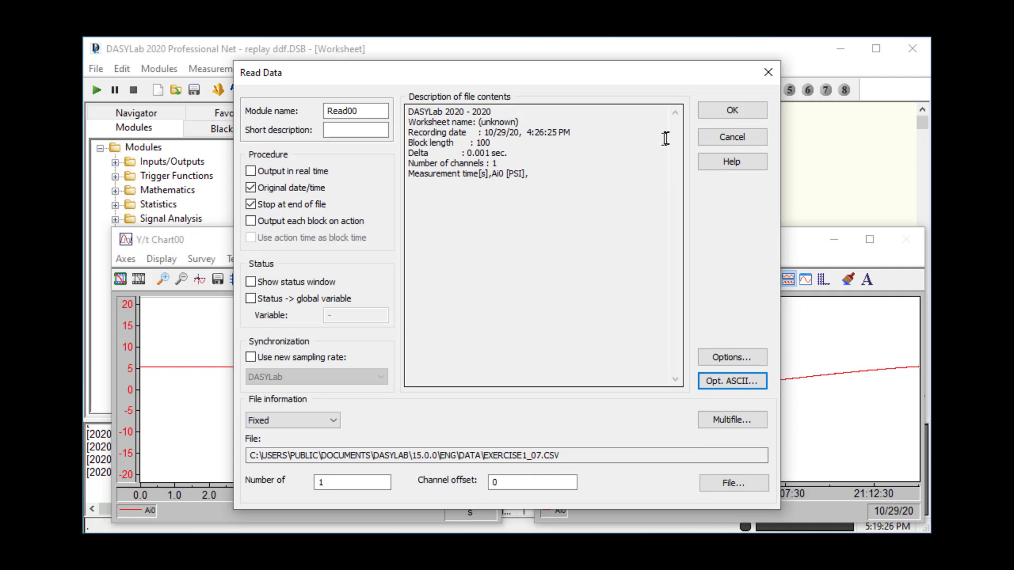
left_click(733, 109)
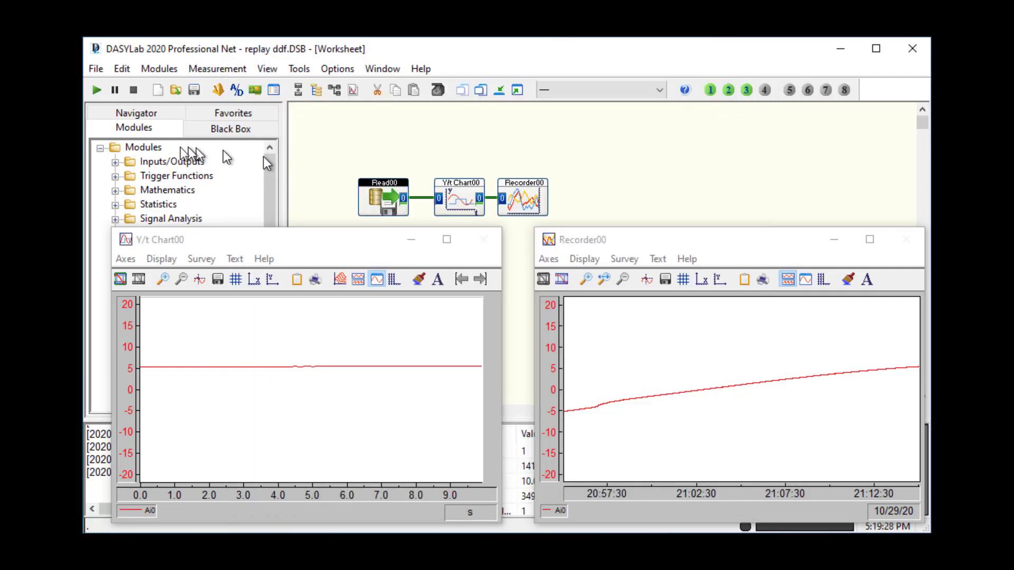
Replay the CSV data again, check the sampling rate in the FIFO parameters, restore the display windows and stop the run
left_click(97, 91)
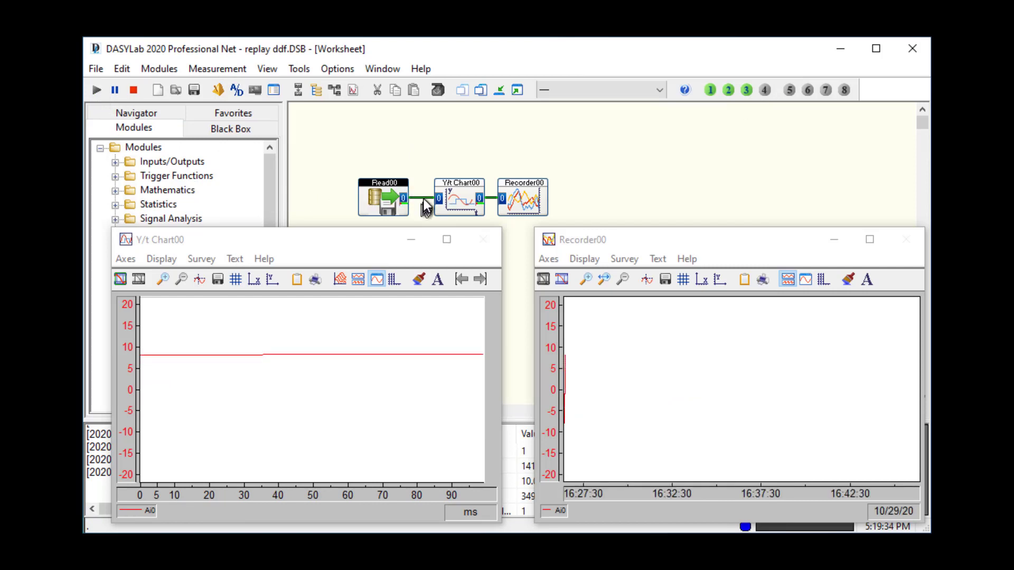
left_click(412, 243)
left_click(831, 239)
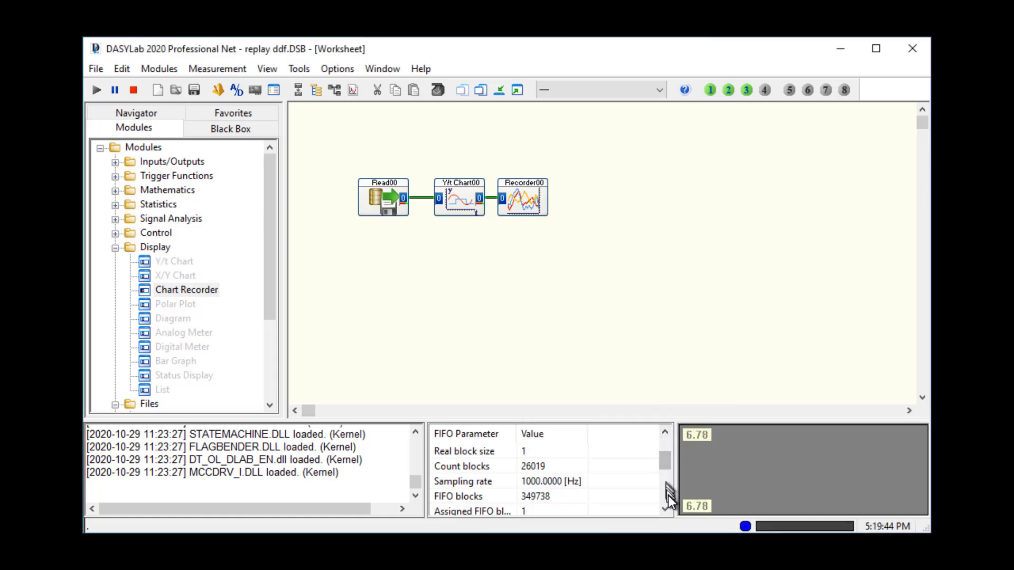
left_click_drag(664, 460, 663, 455)
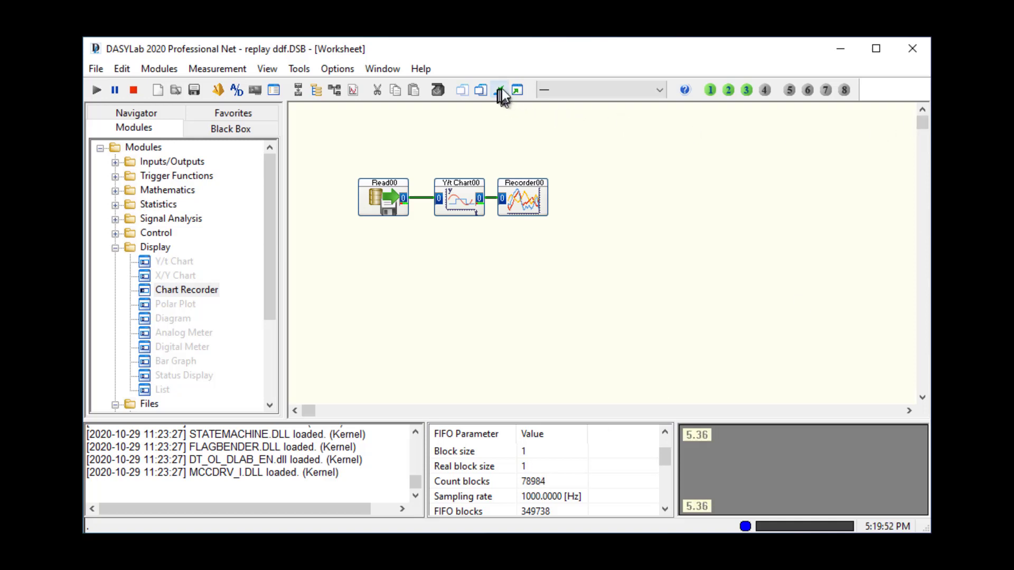
left_click(517, 91)
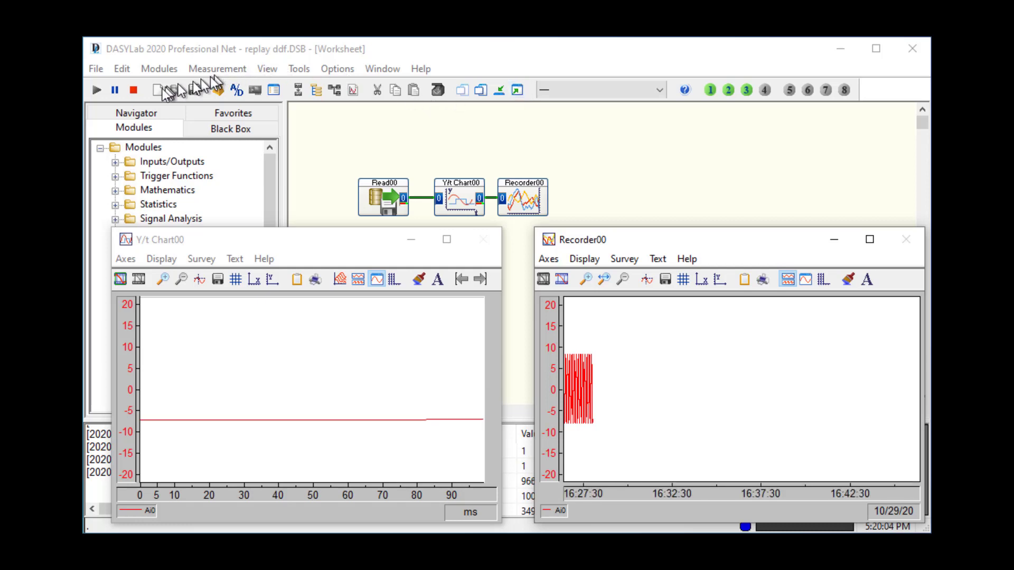
left_click(133, 90)
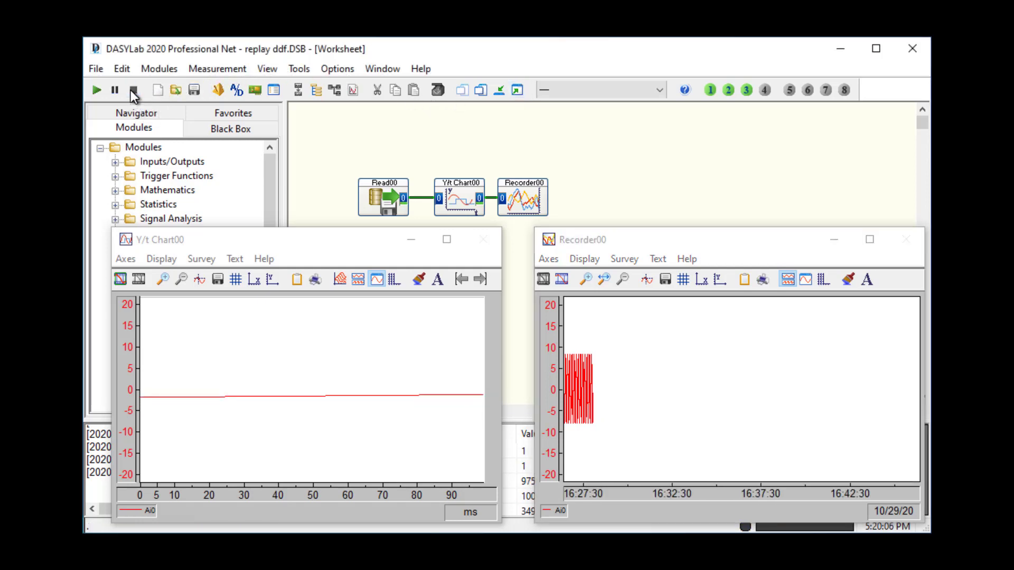
Enable a block size of 100 values in the ASCII options of the Read00 module and accept the module settings
left_click(376, 196)
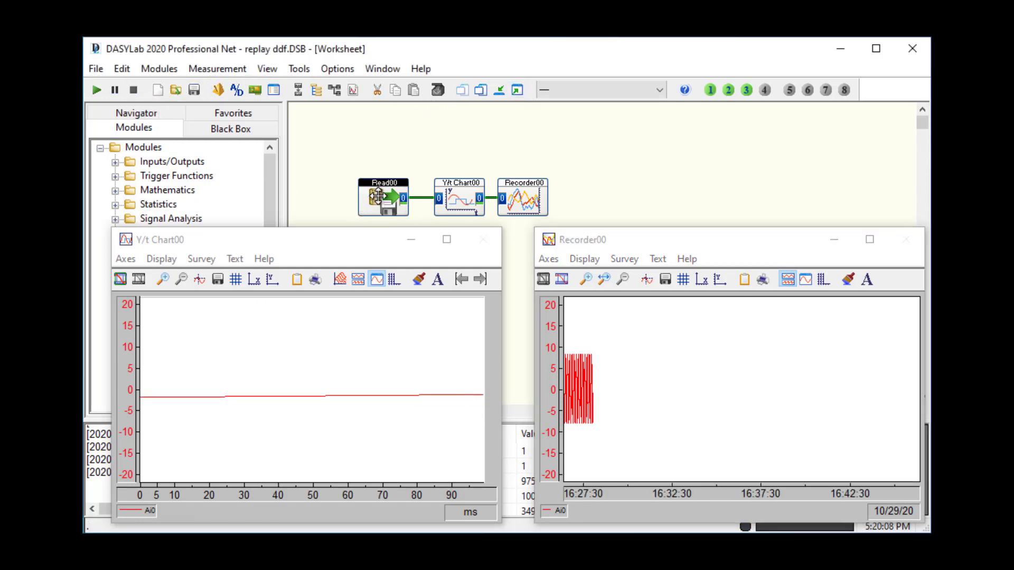
double_click(378, 196)
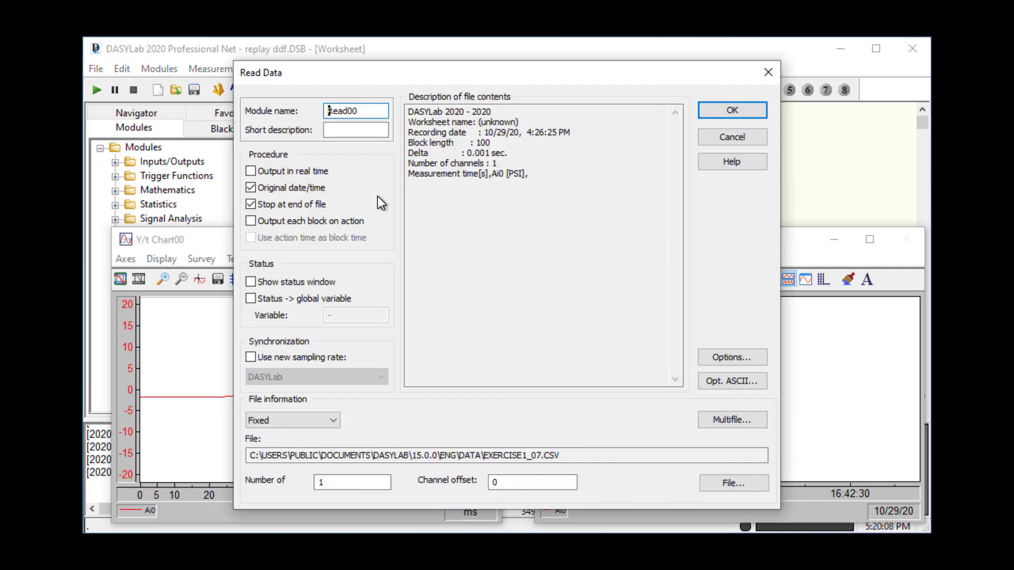
left_click(730, 381)
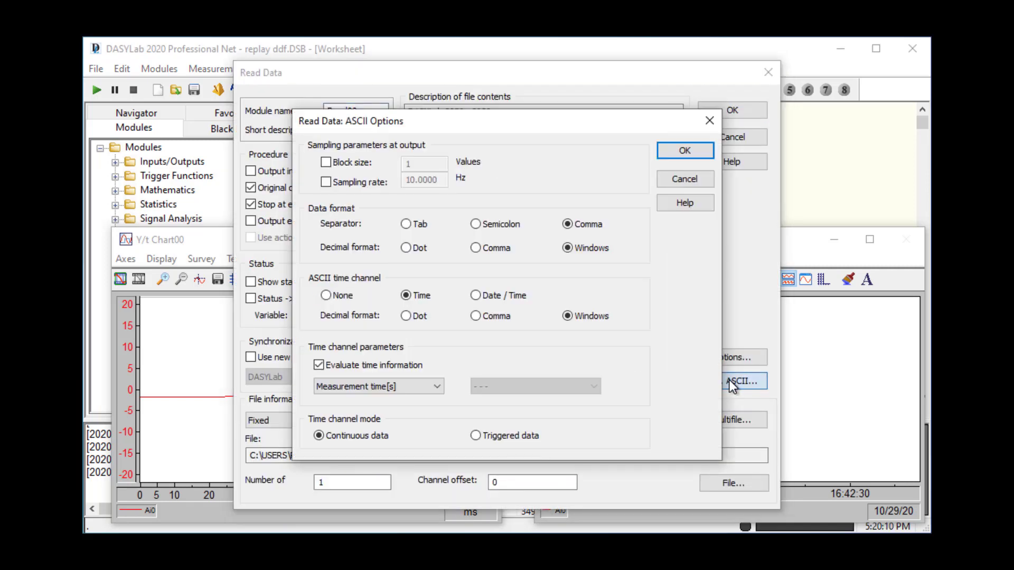
left_click(356, 162)
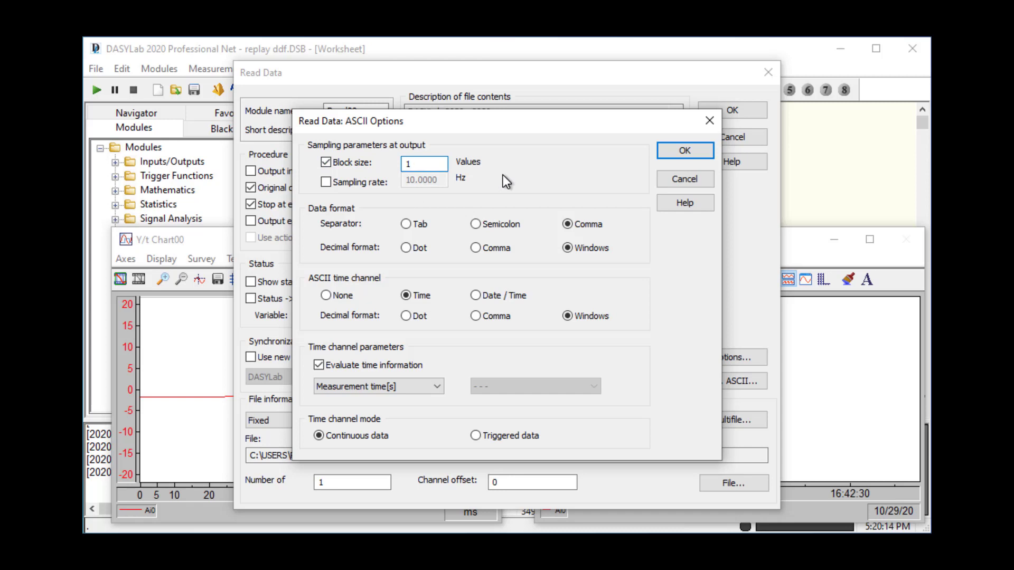
type("00")
left_click(685, 151)
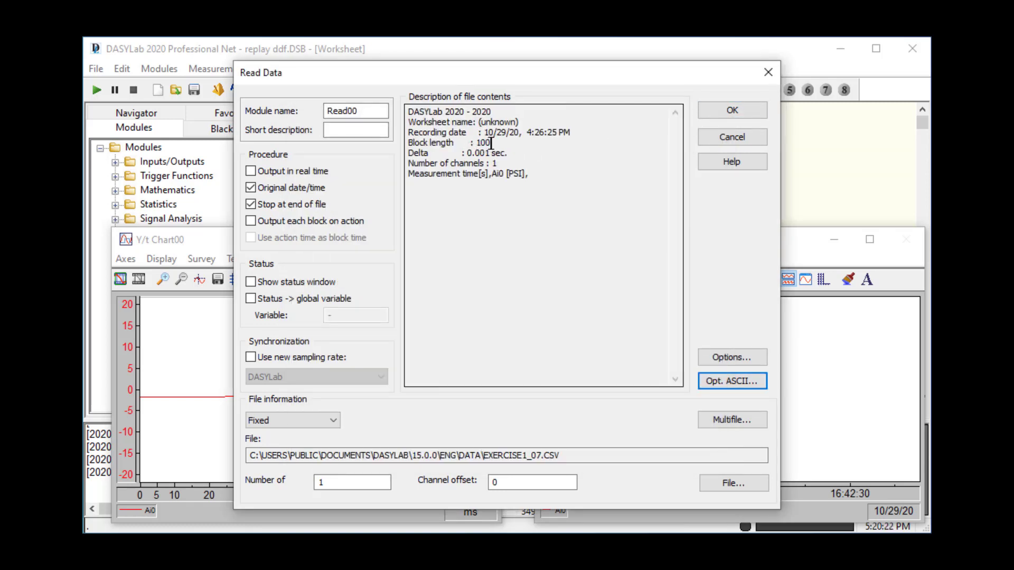
left_click(718, 109)
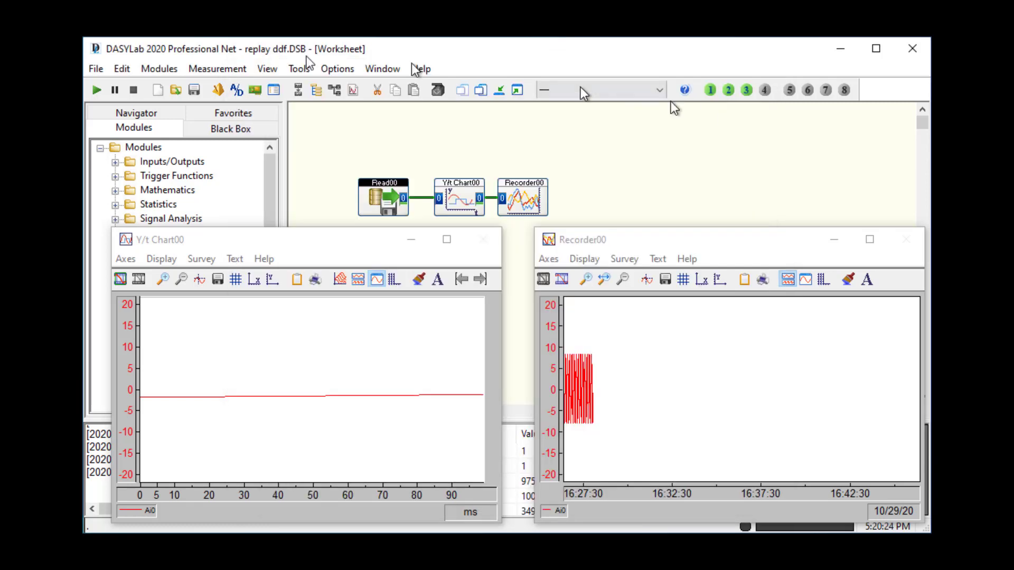
Replay the CSV data, zoom in on the beginning of the curve in Recorder00, and stop the run
left_click(96, 90)
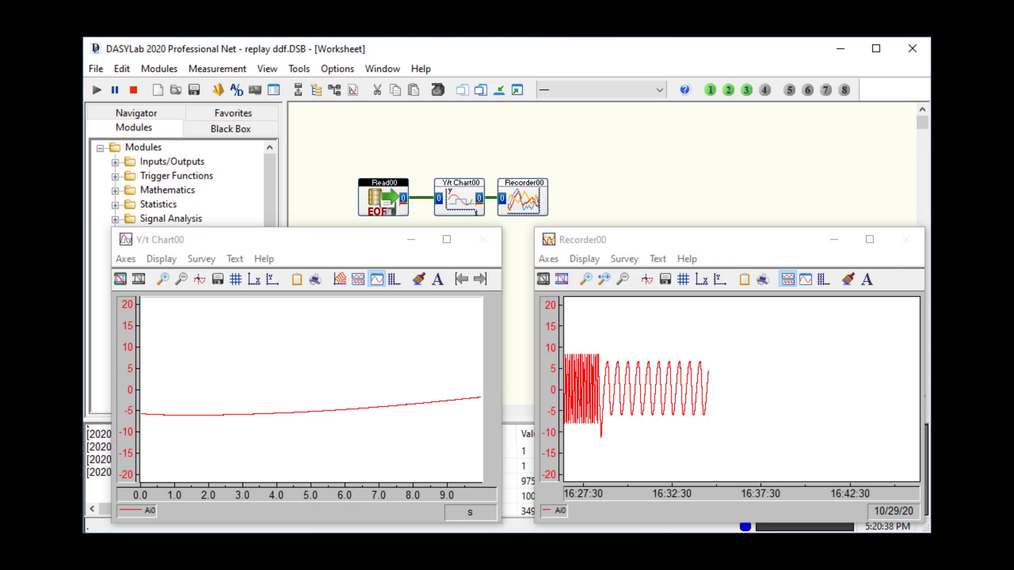
left_click(587, 280)
left_click_drag(606, 325, 564, 337)
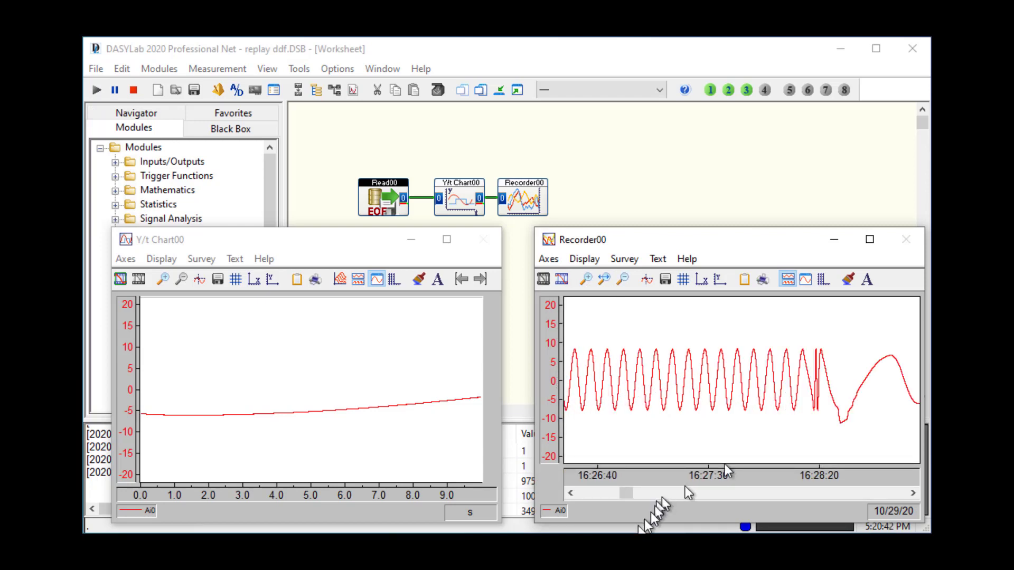
left_click_drag(626, 491, 573, 502)
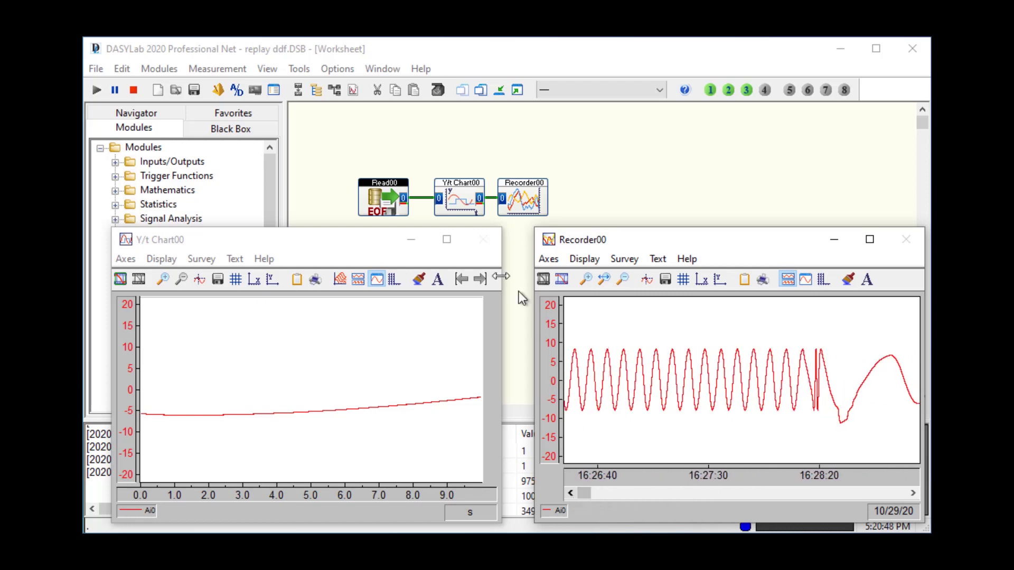
left_click(135, 93)
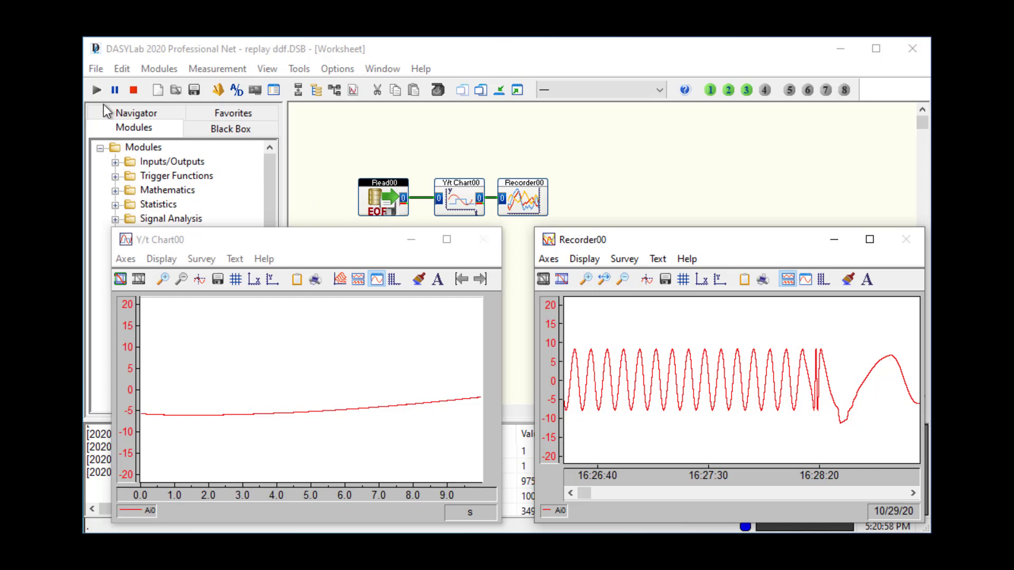
left_click(132, 91)
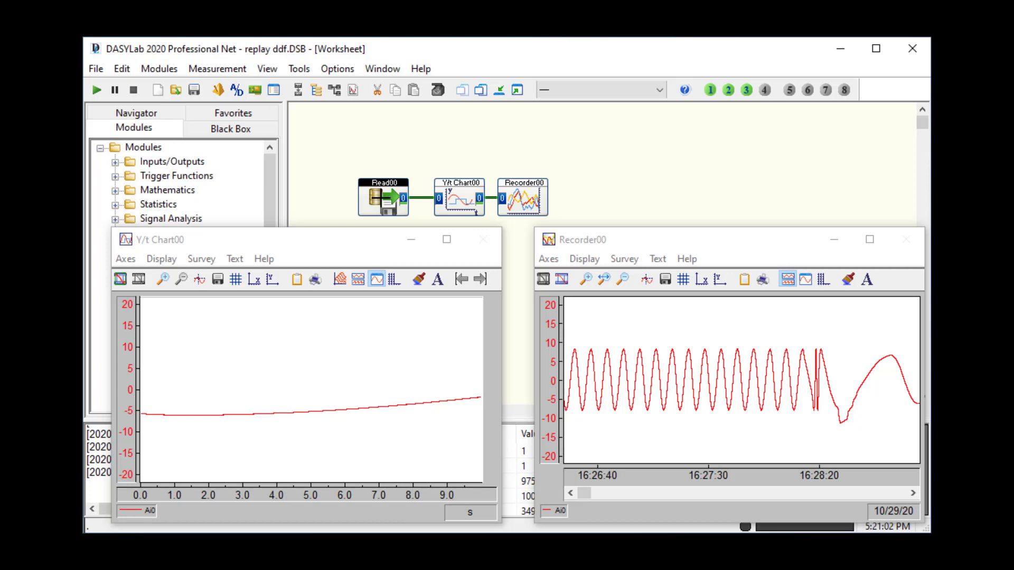
Enable the status window for the Read00 module, review its ASCII options, and accept the module settings
double_click(381, 198)
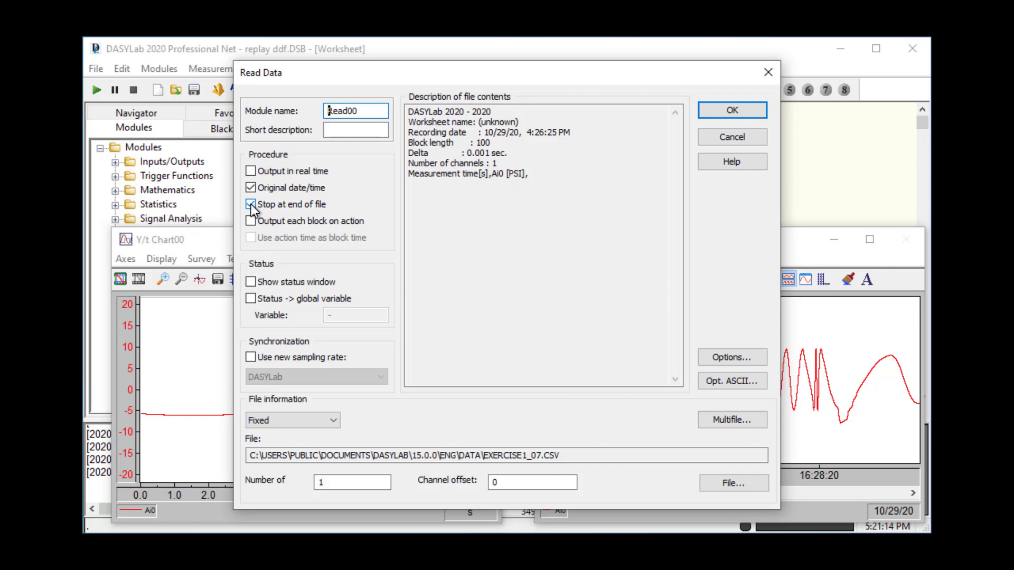
left_click(252, 281)
left_click(749, 384)
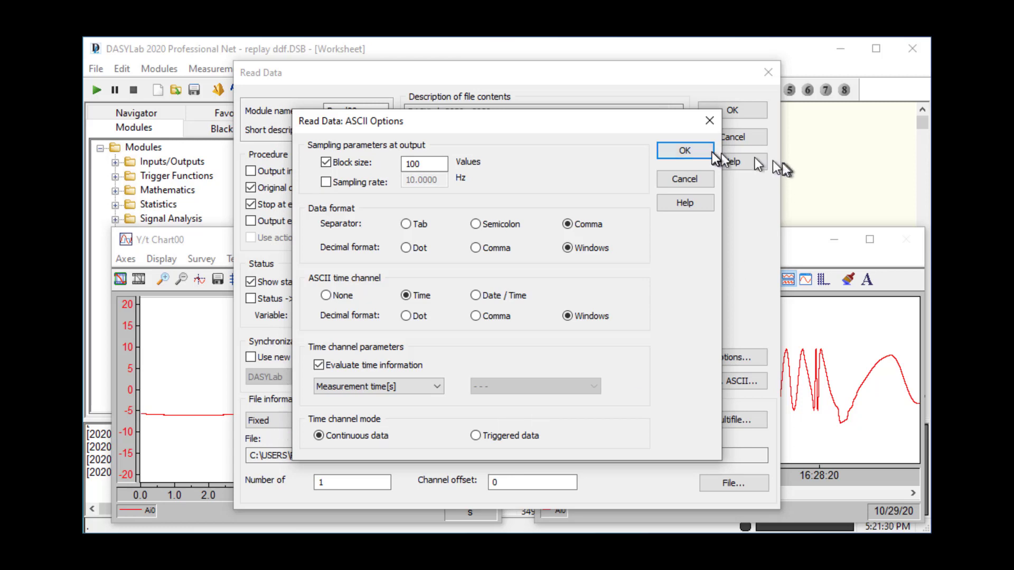
left_click(685, 152)
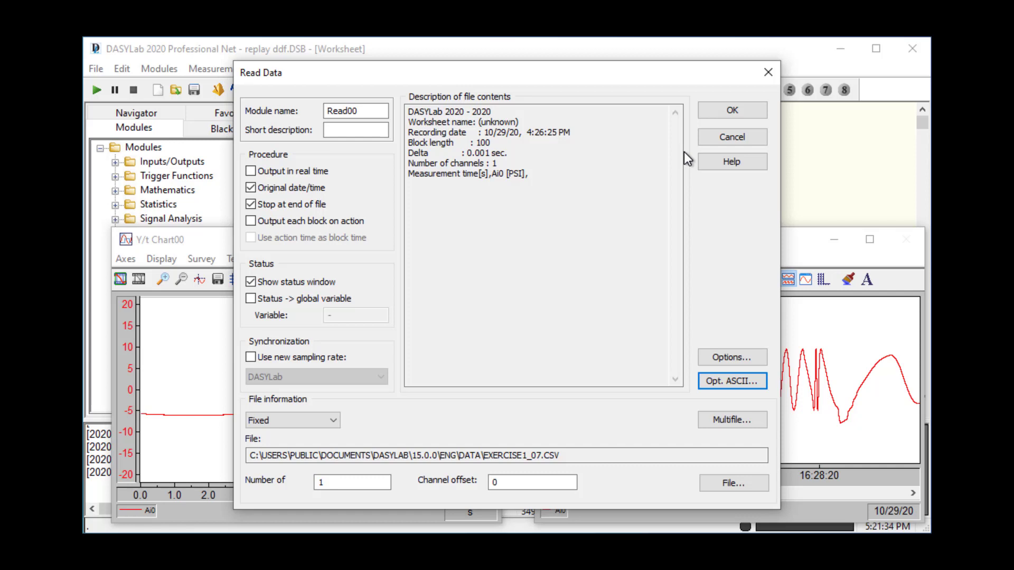
left_click(731, 111)
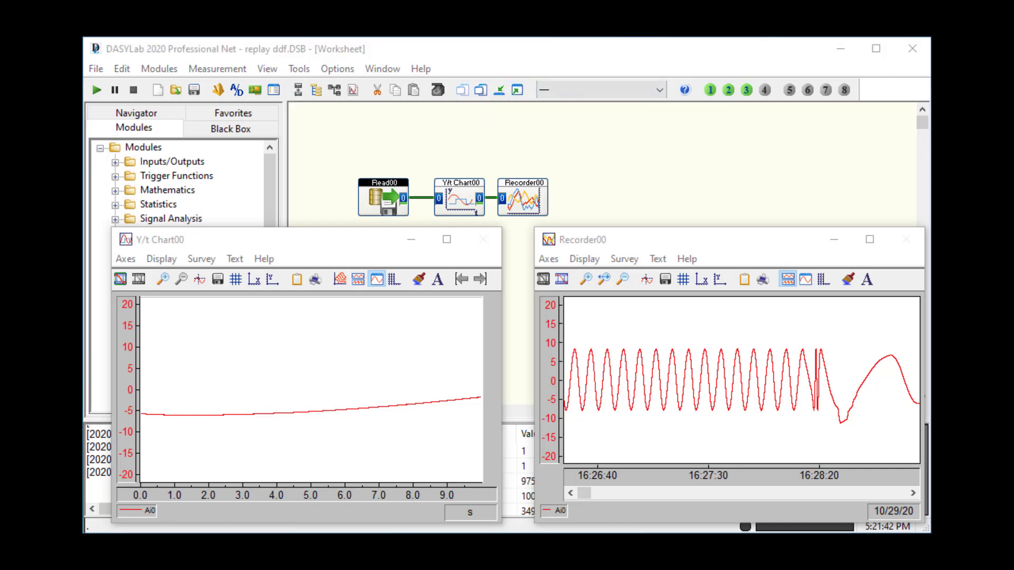
Place the Read00 status window in the free worksheet area above Recorder00, then replay the CSV file and stop the run
left_click_drag(84, 201, 611, 130)
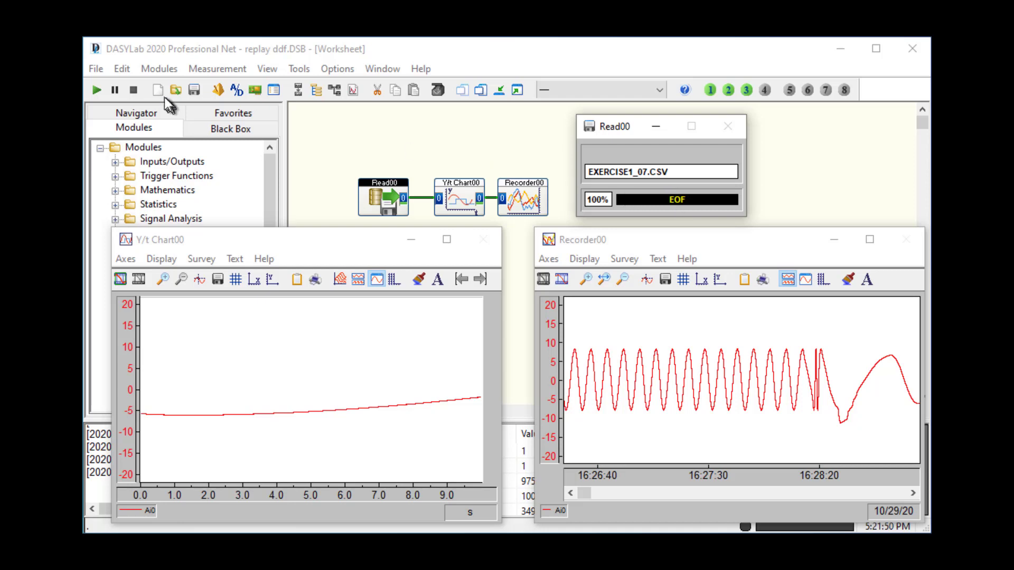
left_click(97, 90)
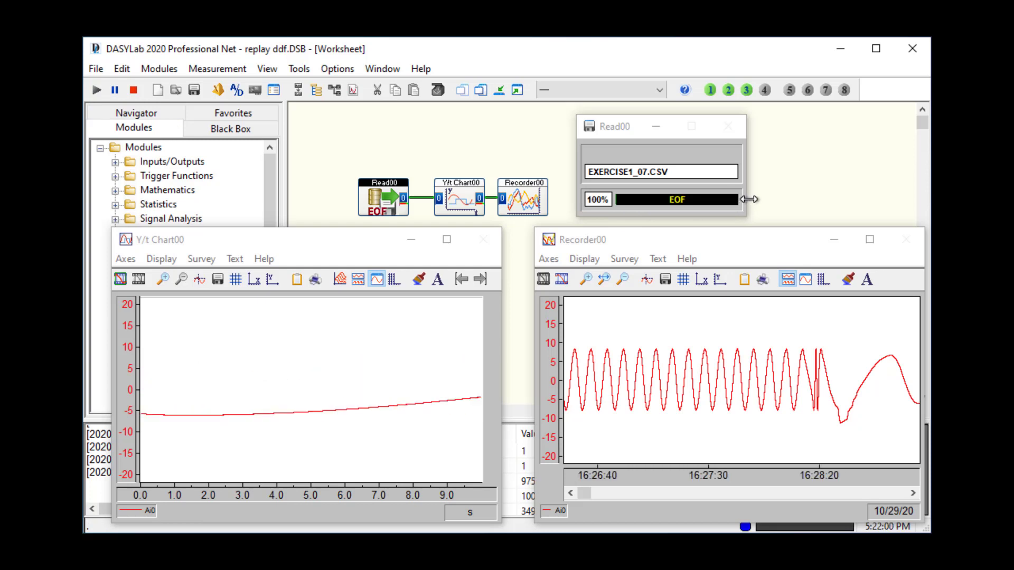
left_click(135, 90)
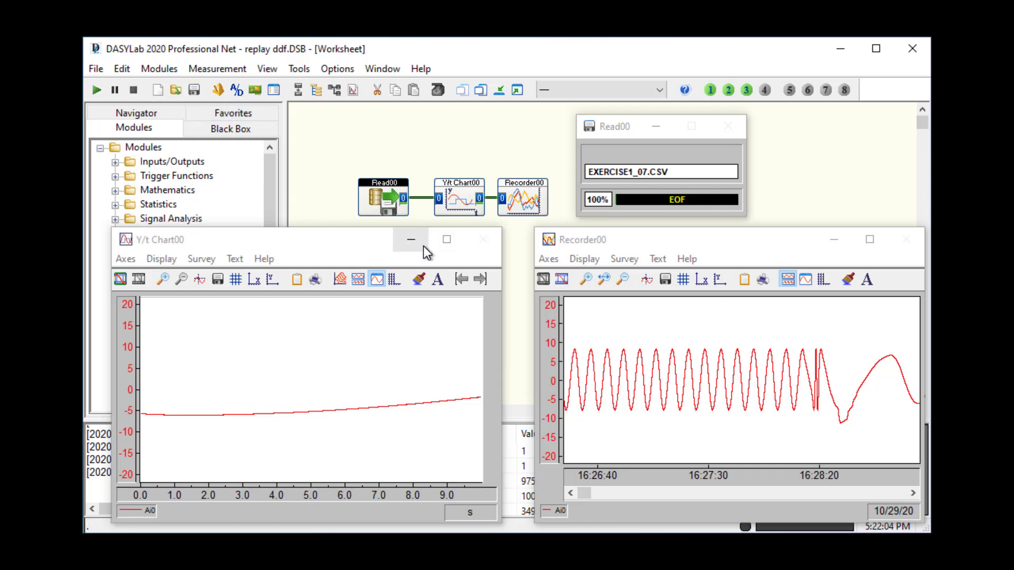